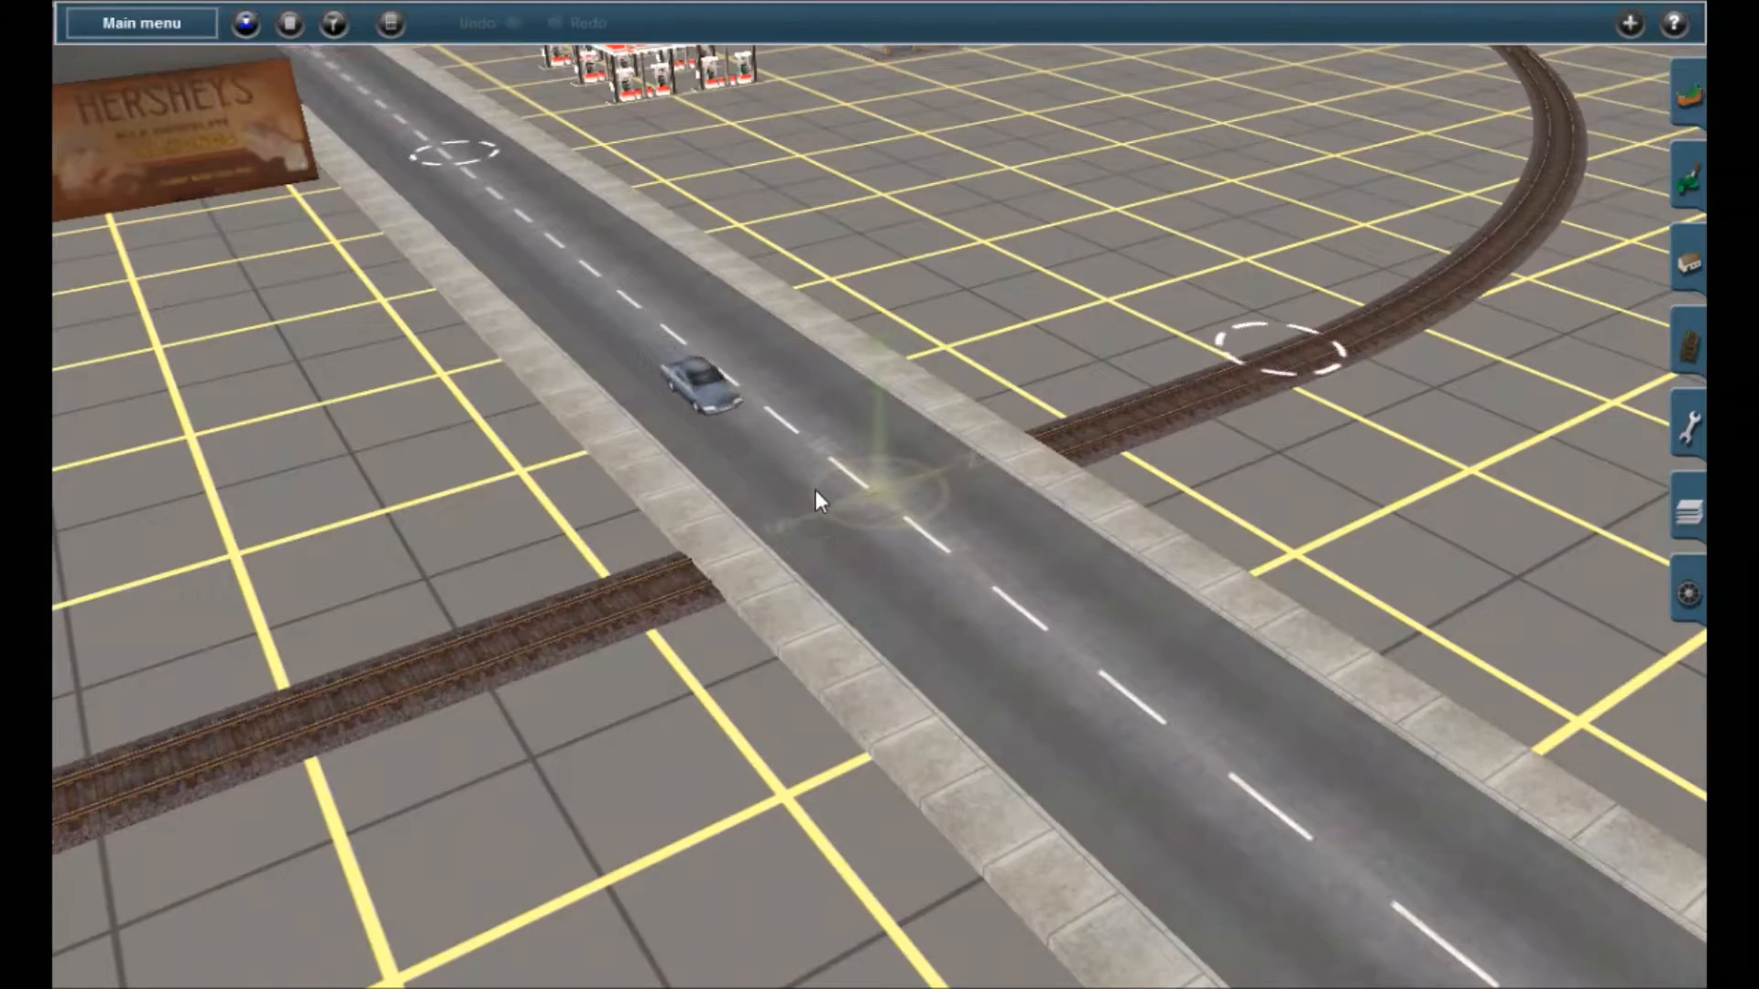
Examine the finished grade crossing and the bare spot where the track meets the road from several angles
right_click_drag(782, 572, 1209, 472)
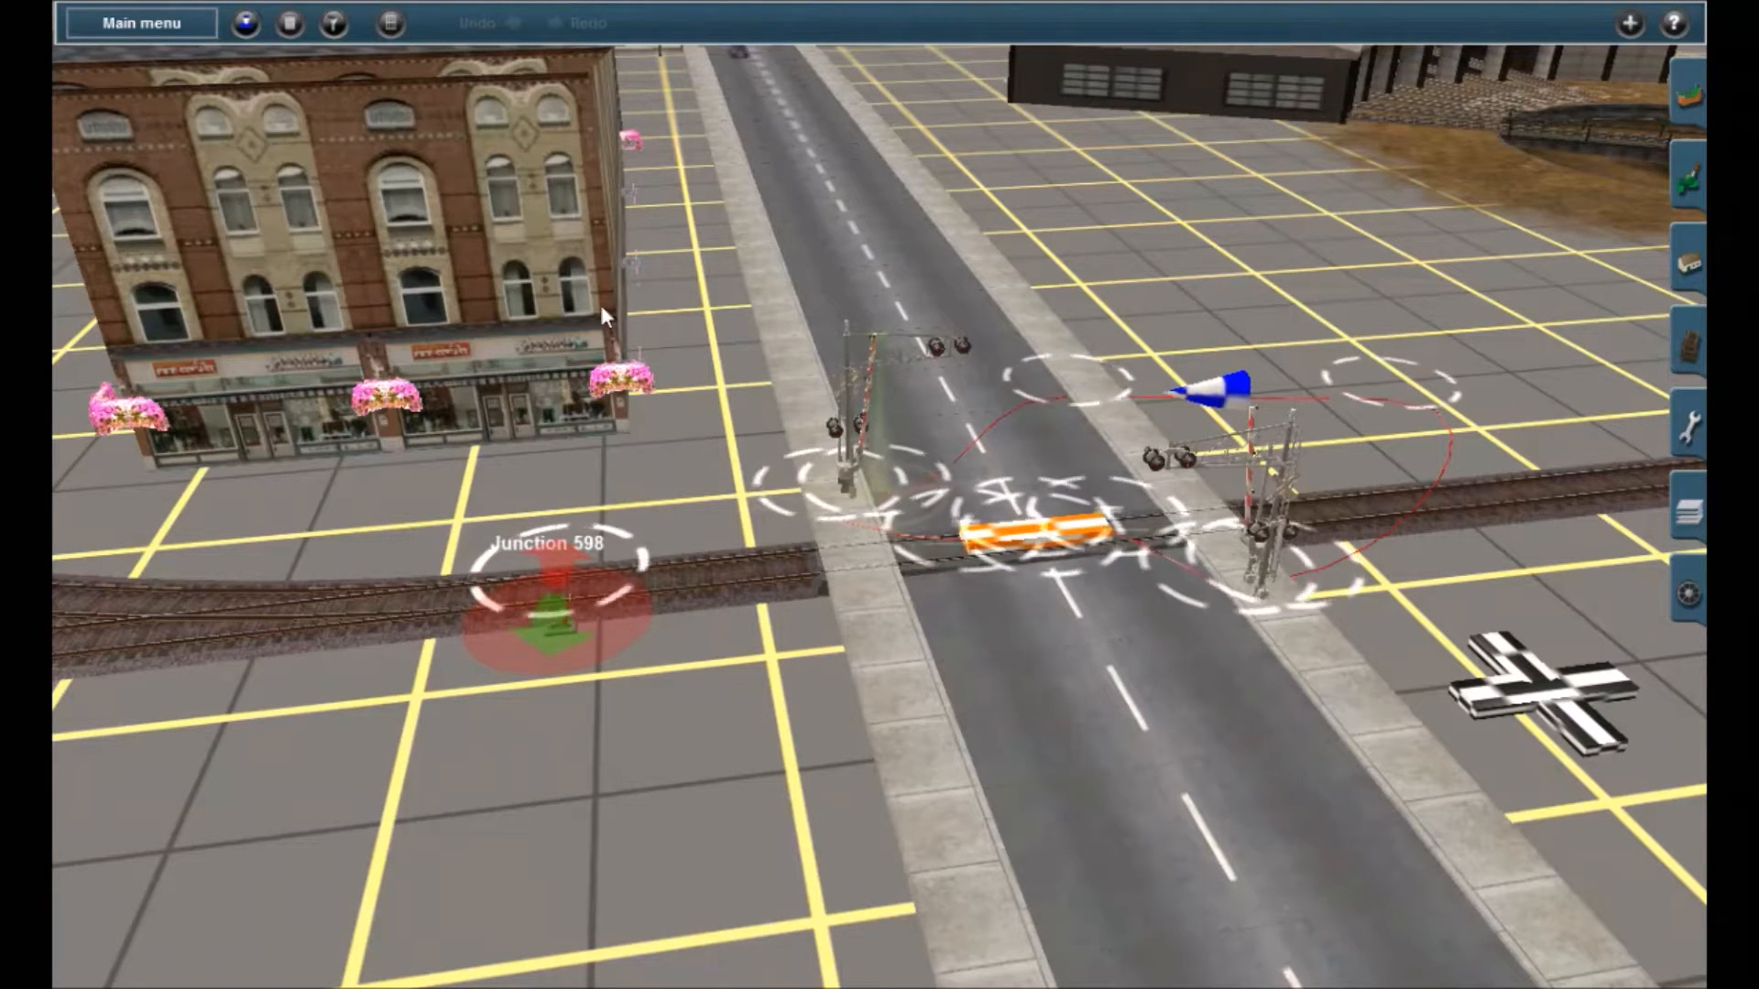
right_click_drag(1081, 549, 950, 513)
key("Up")
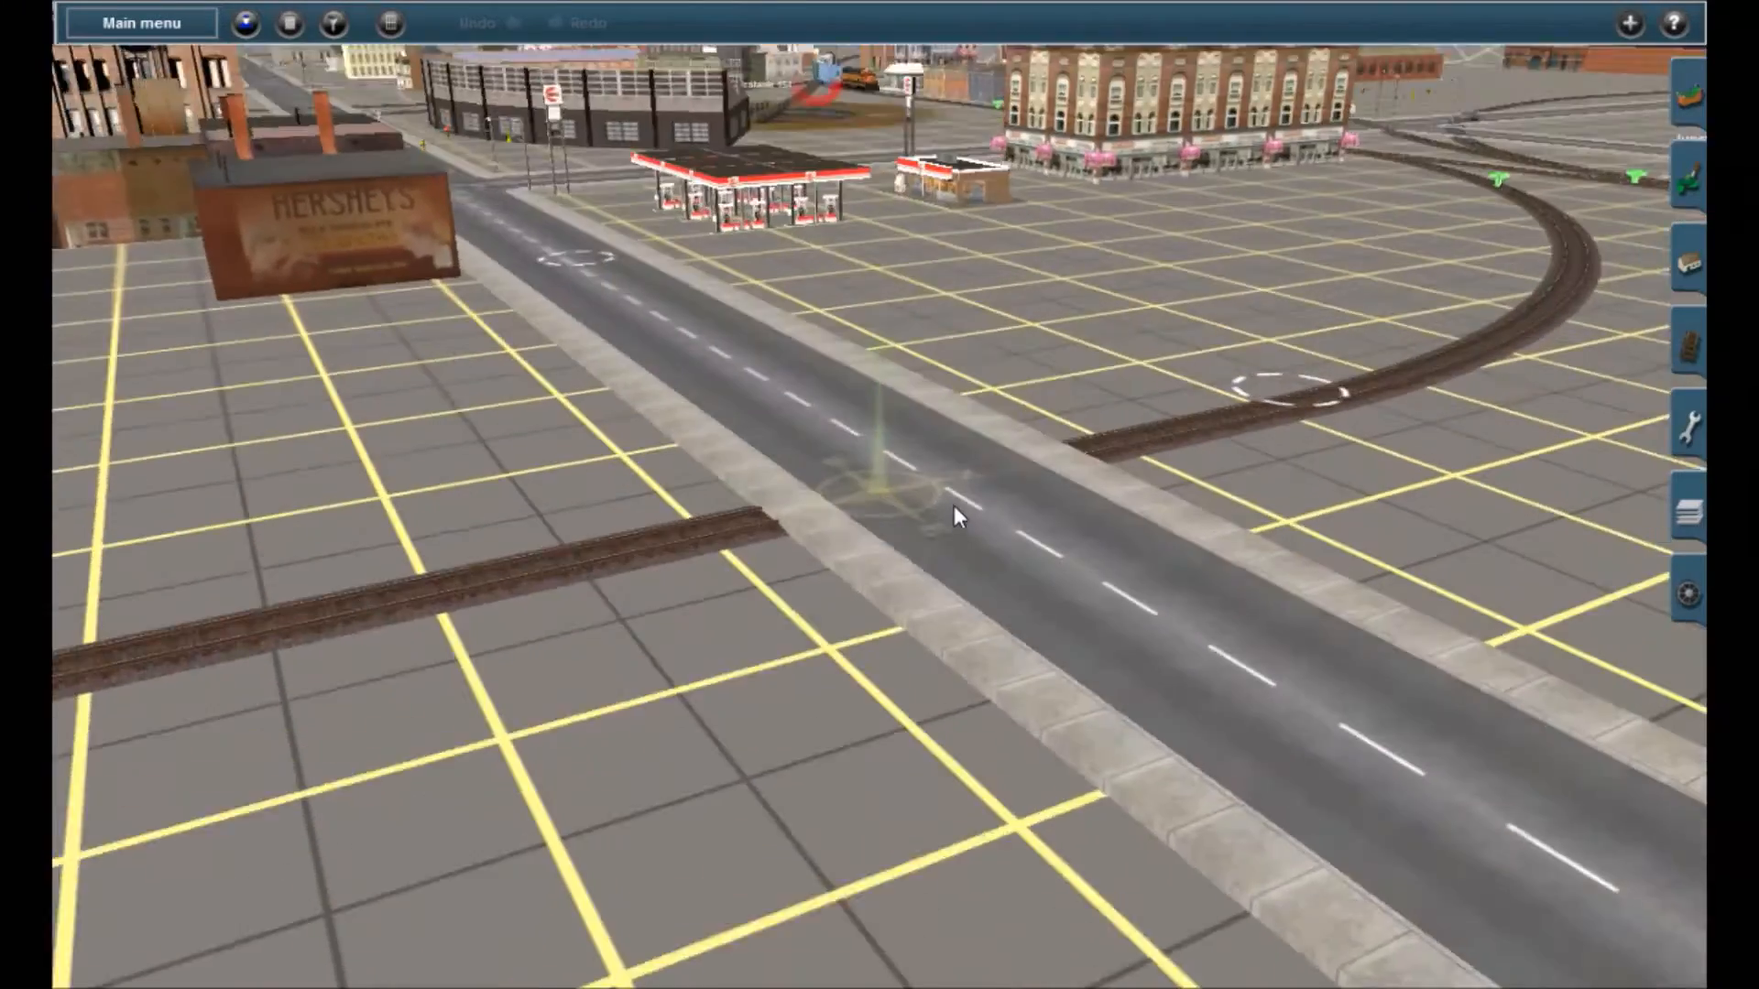
key("Down")
key("Left")
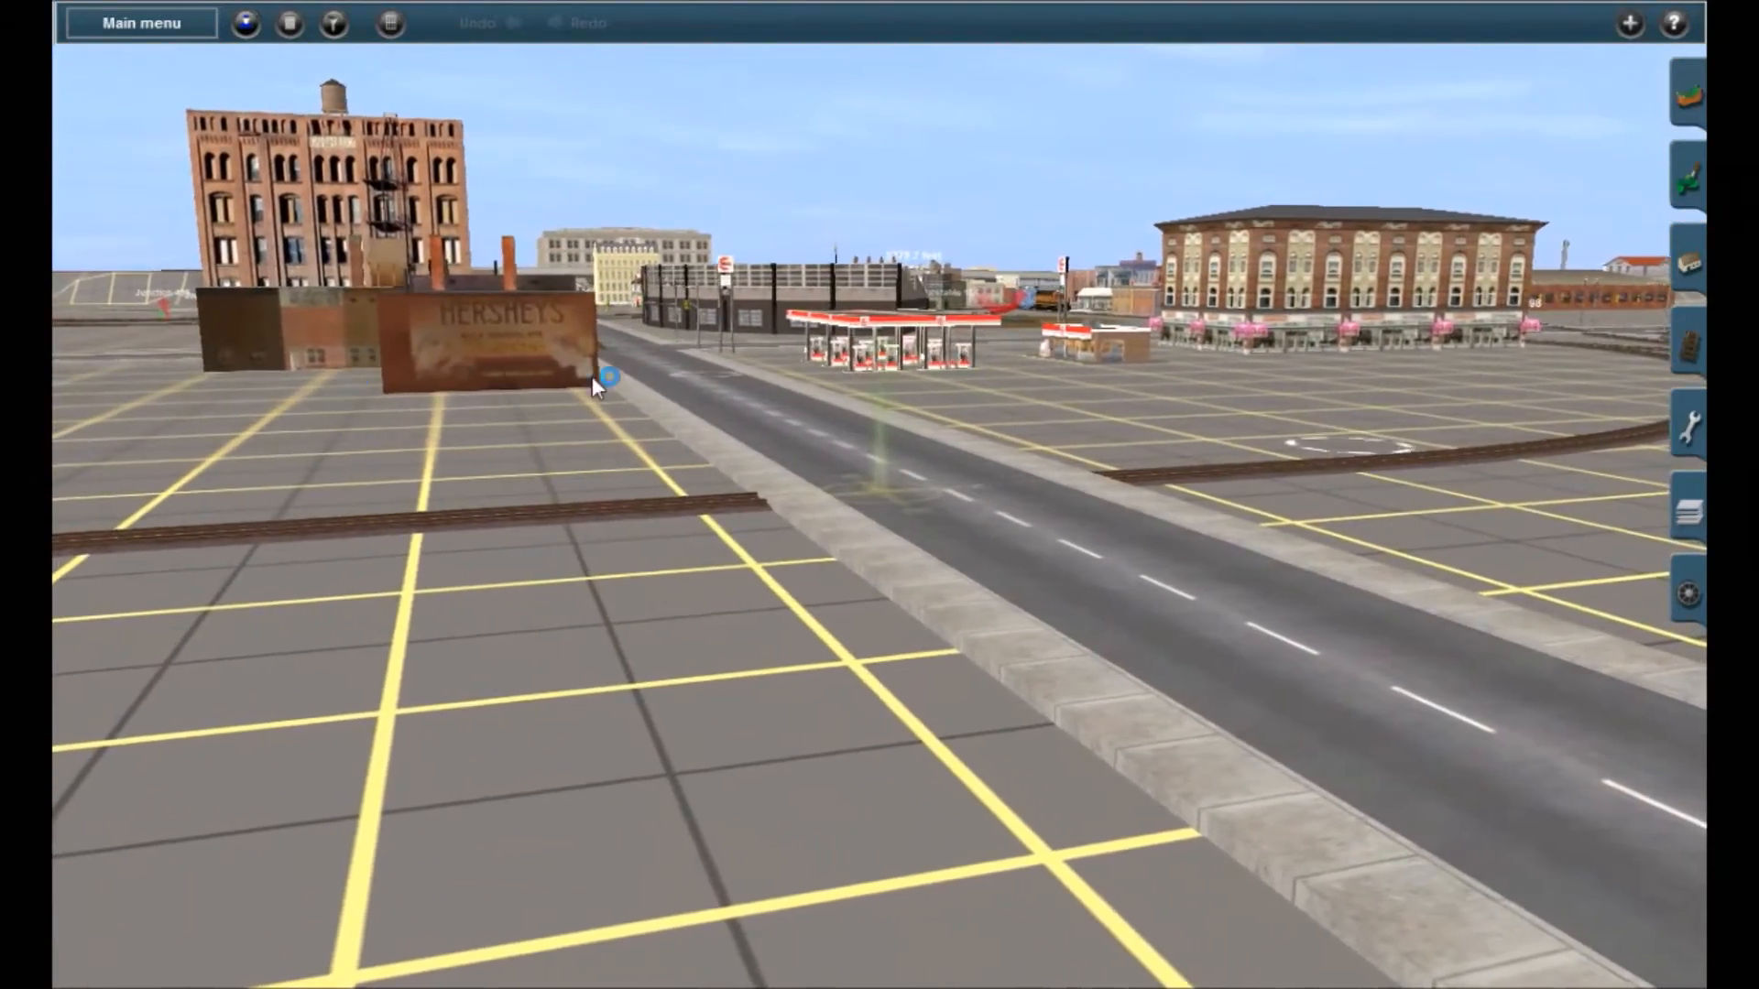
key("Left")
key("Left")
key("Left")
key("Up")
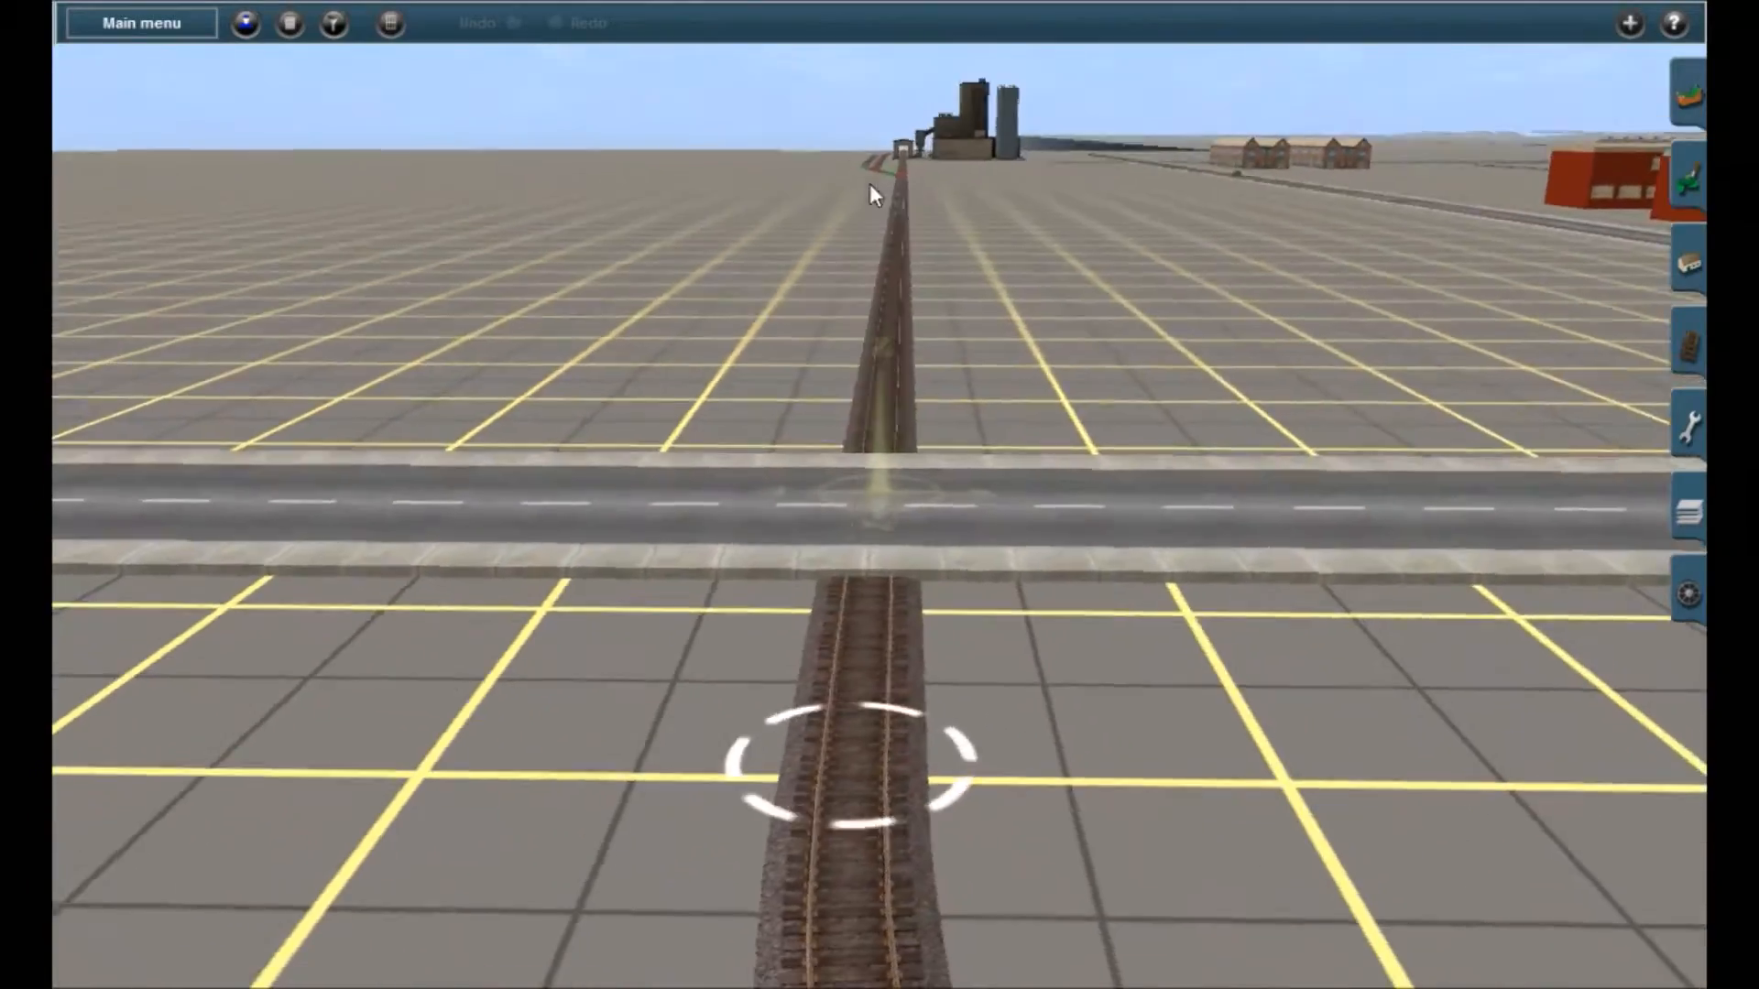
key("Down")
key("Right")
key("Up")
key("Right")
key("Up")
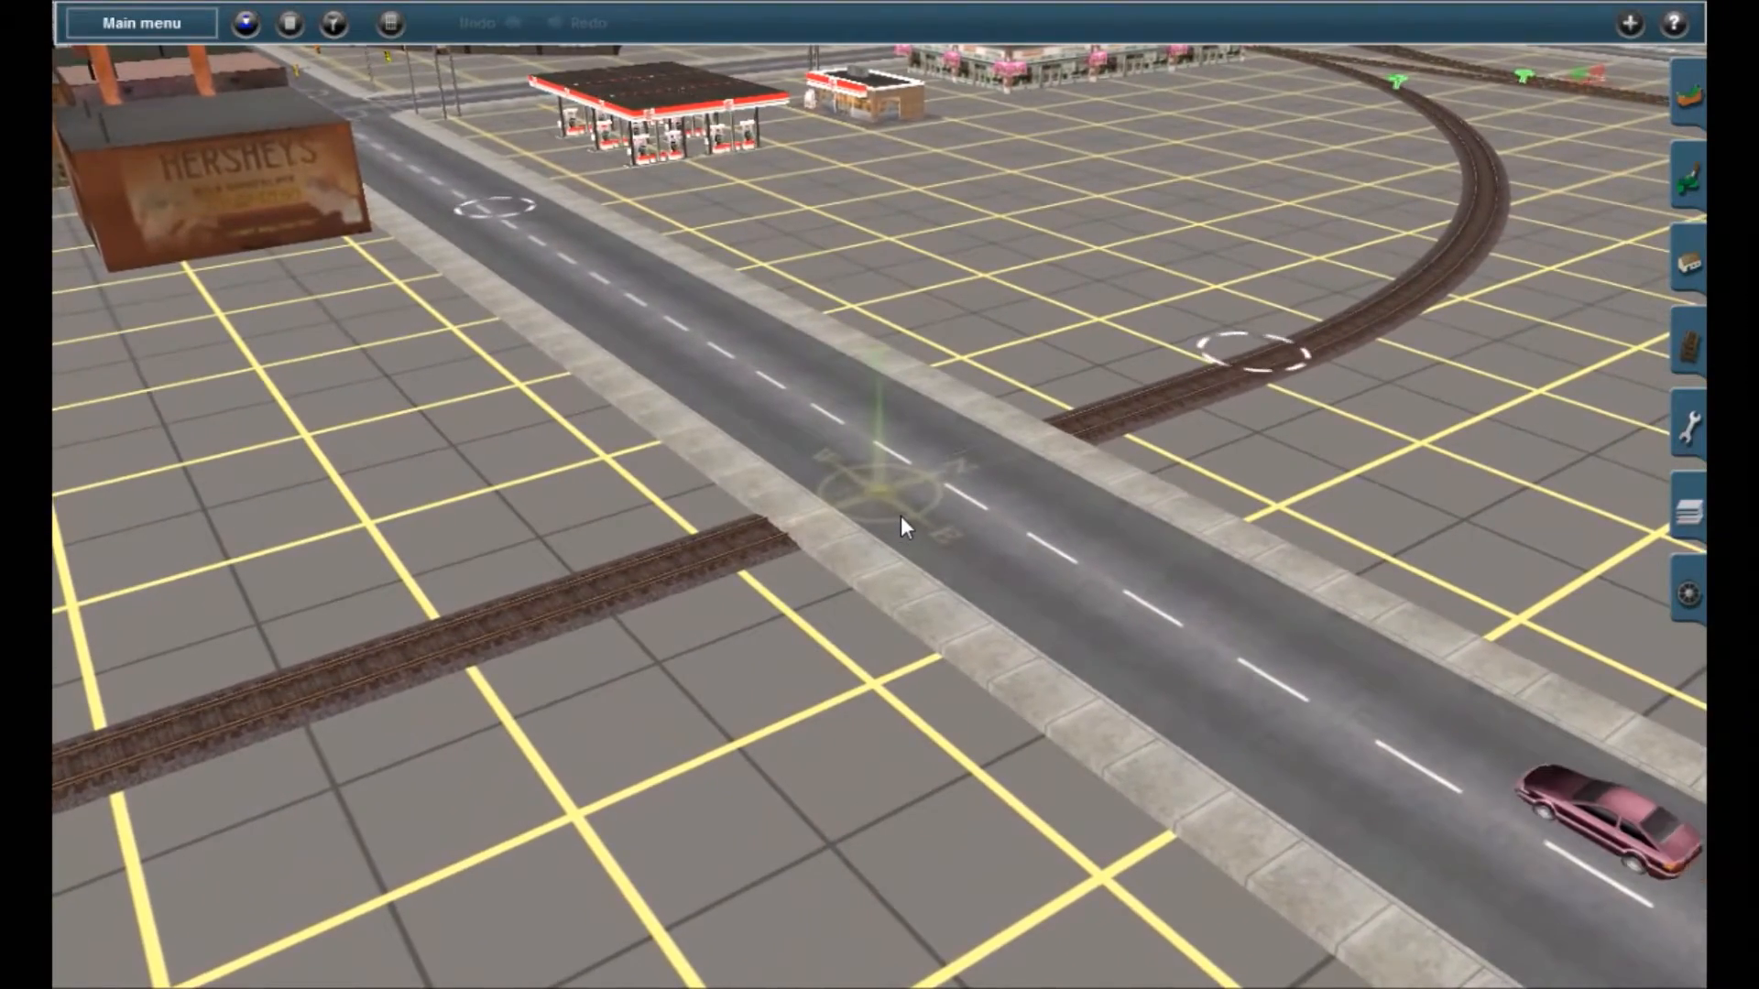
key("Up")
key("Left")
right_click(913, 495)
key("Down")
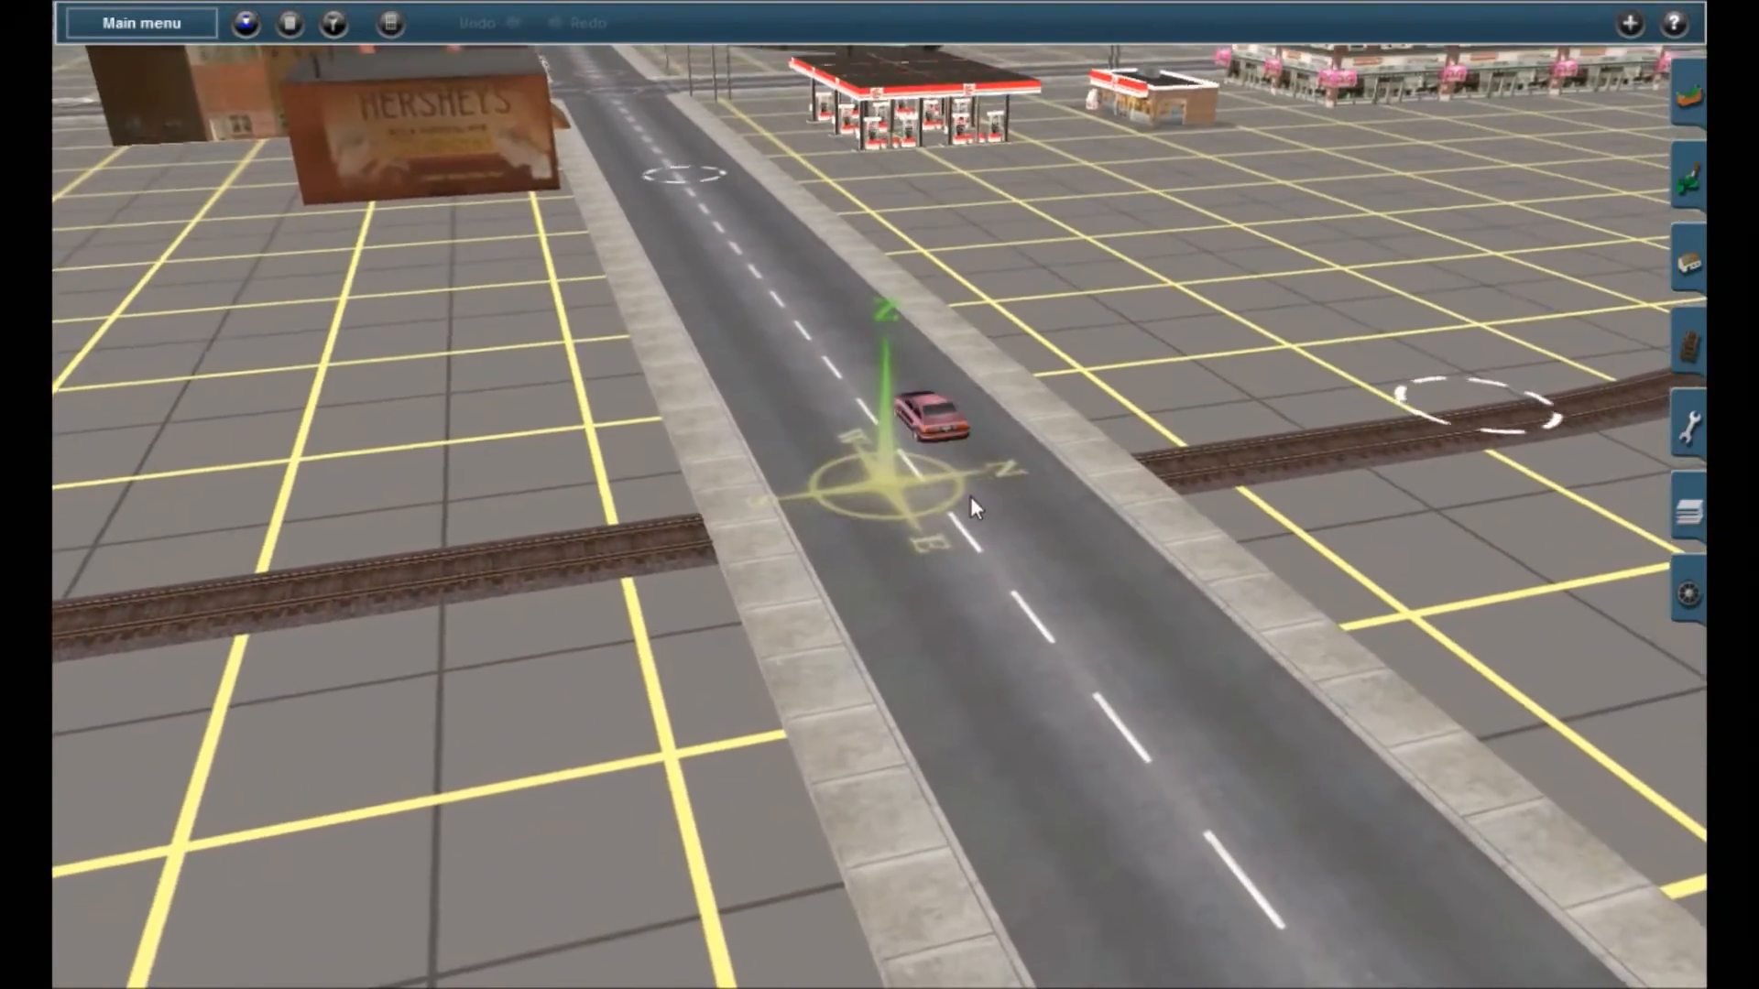
right_click(919, 537)
key("Right")
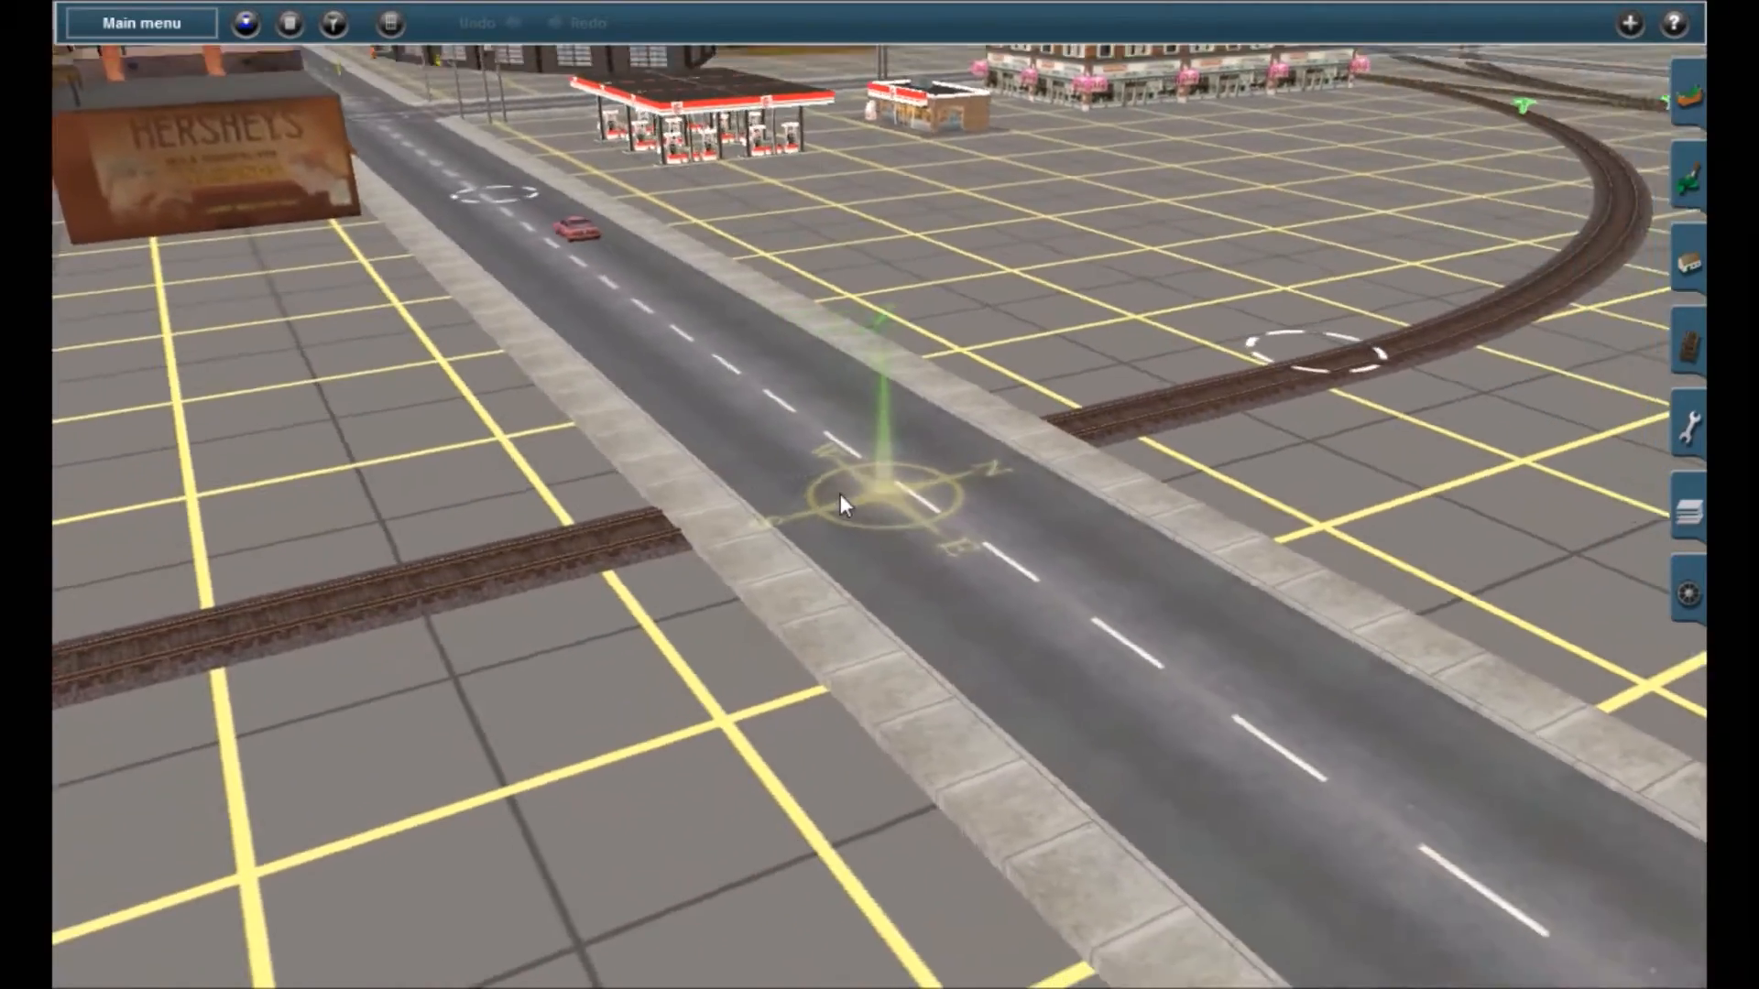
key("Down")
key("Up")
key("Up")
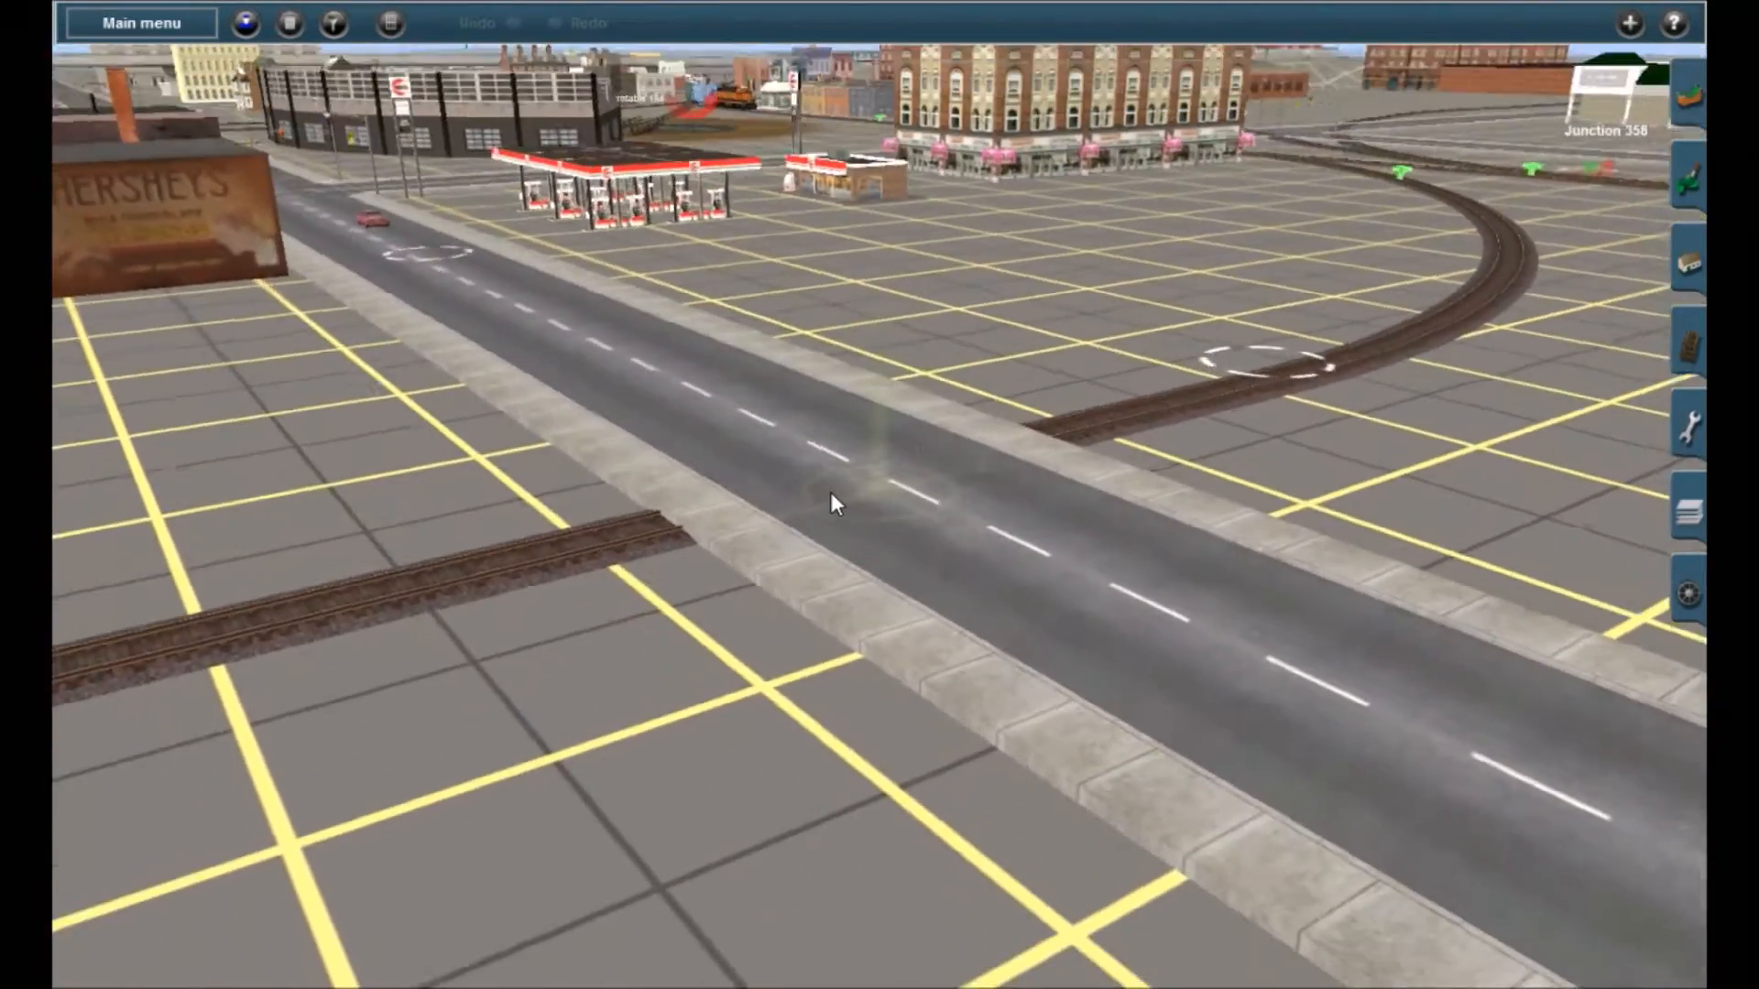
key("Left")
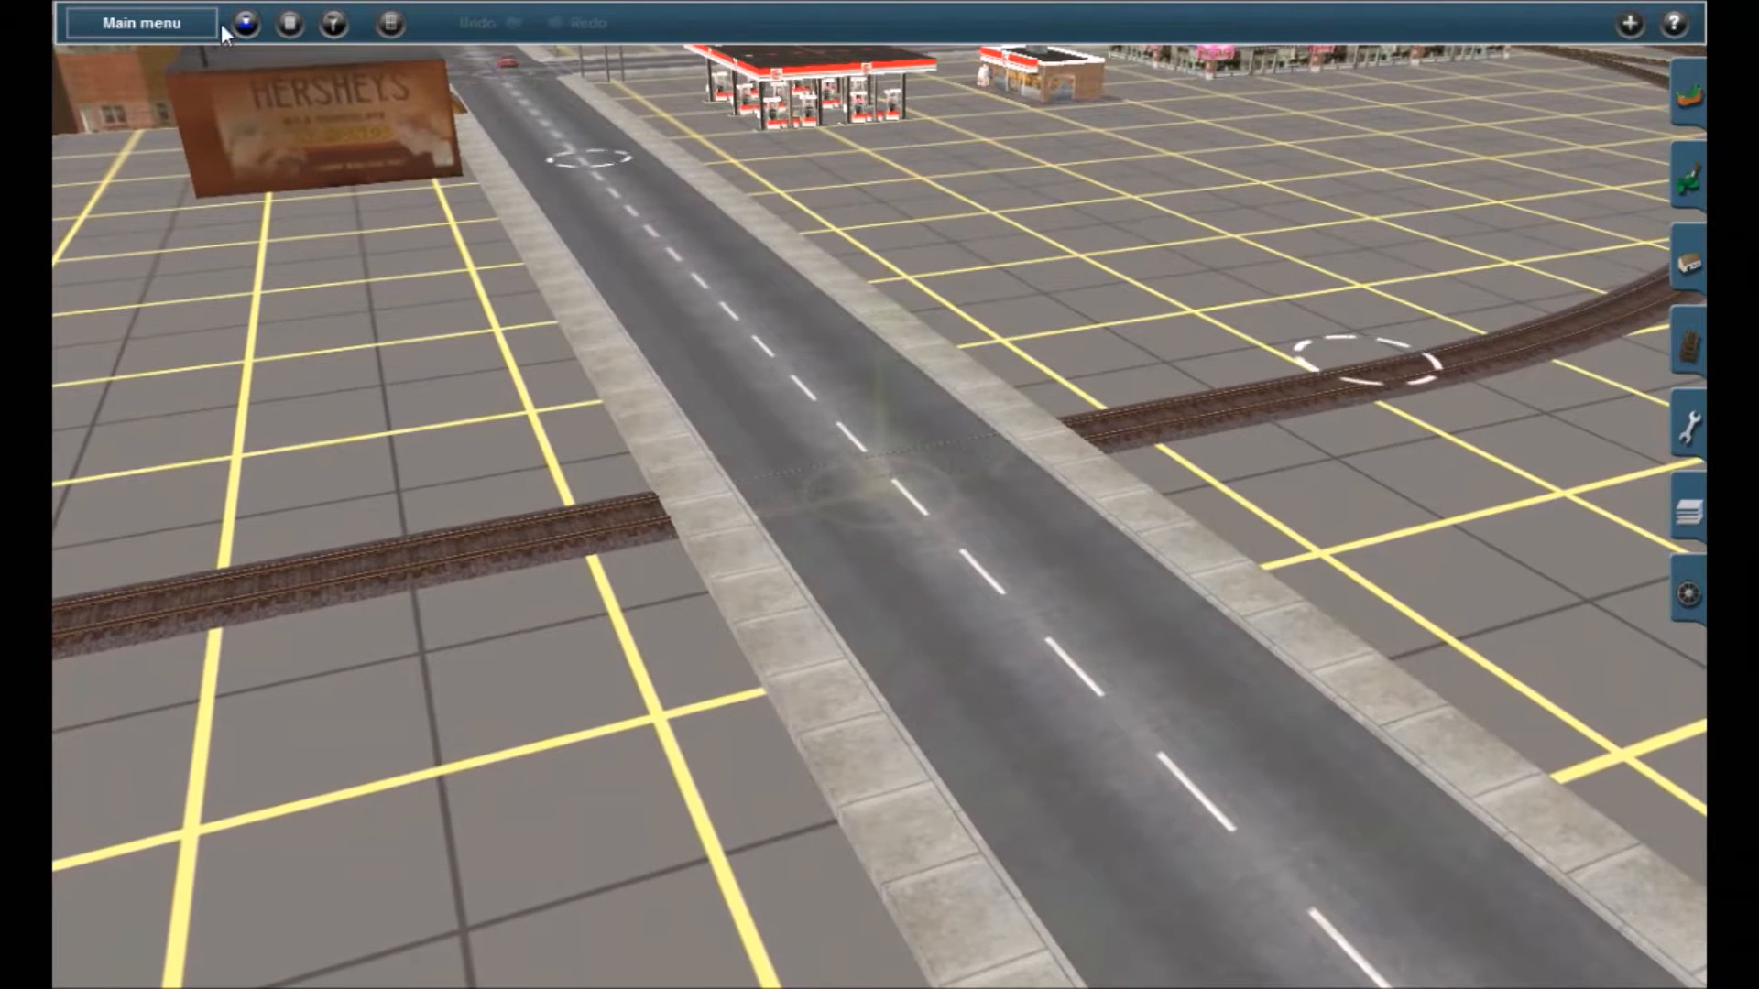
Place JR Rubber Grade Crossing pieces on the track where it meets both edges of the road
left_click(339, 31)
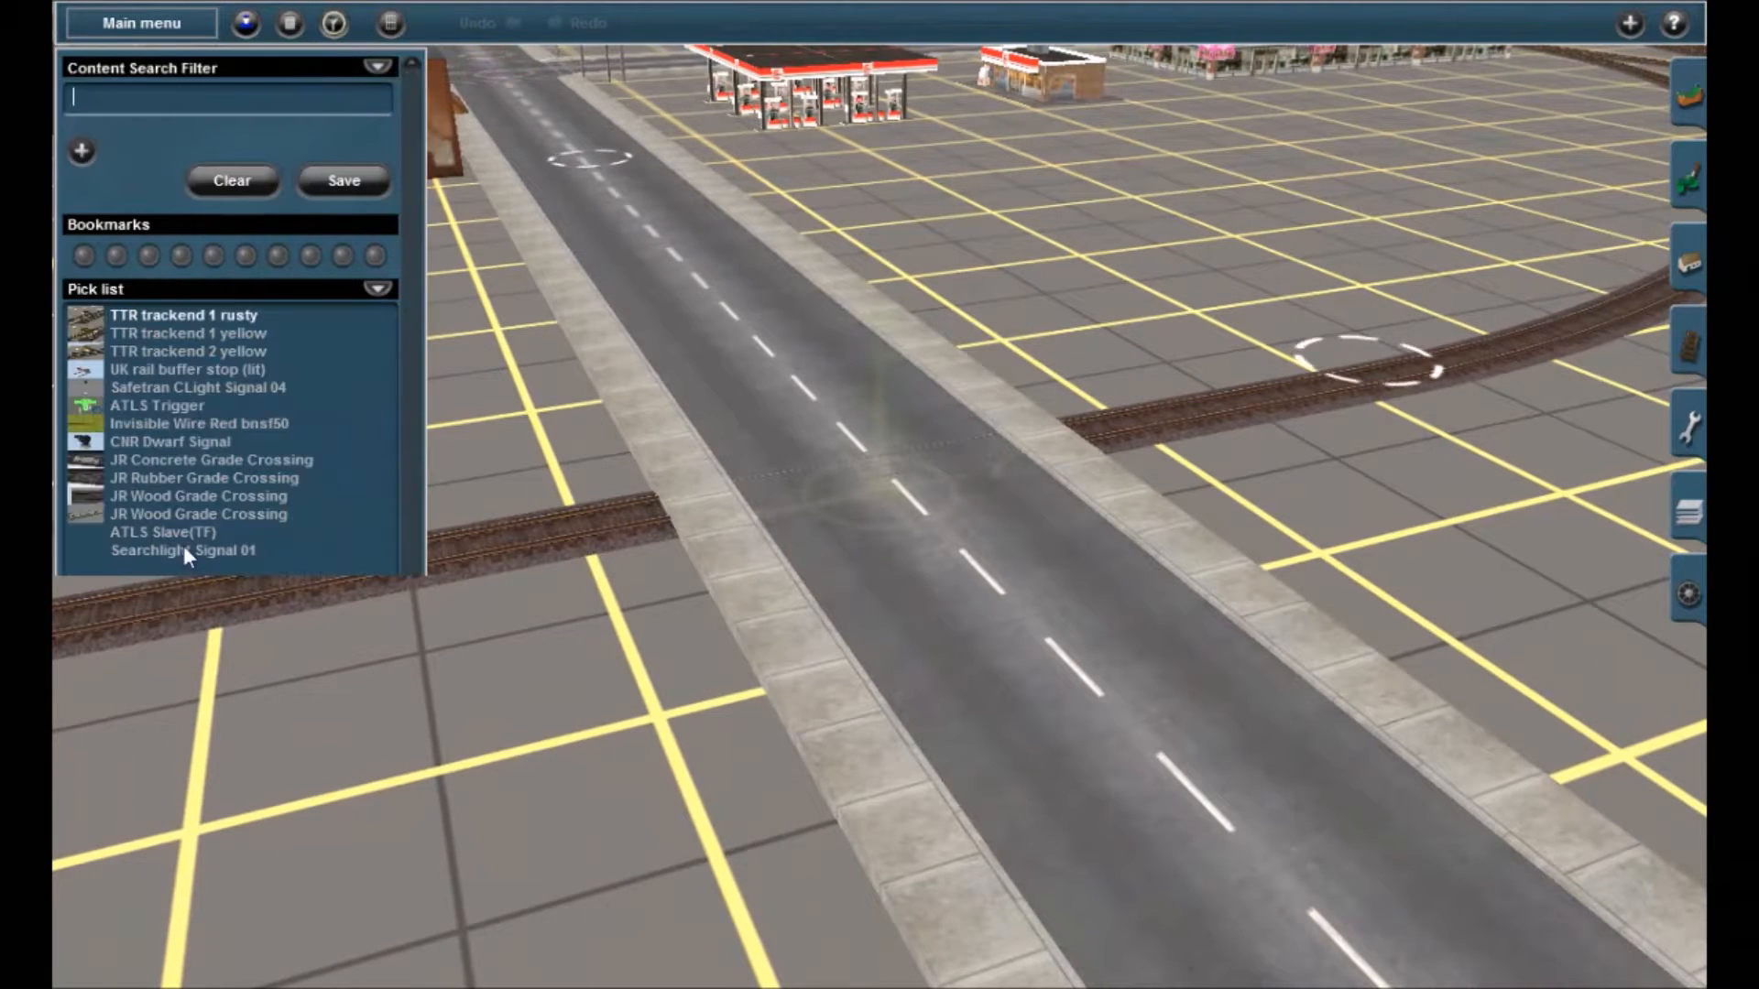
left_click(228, 481)
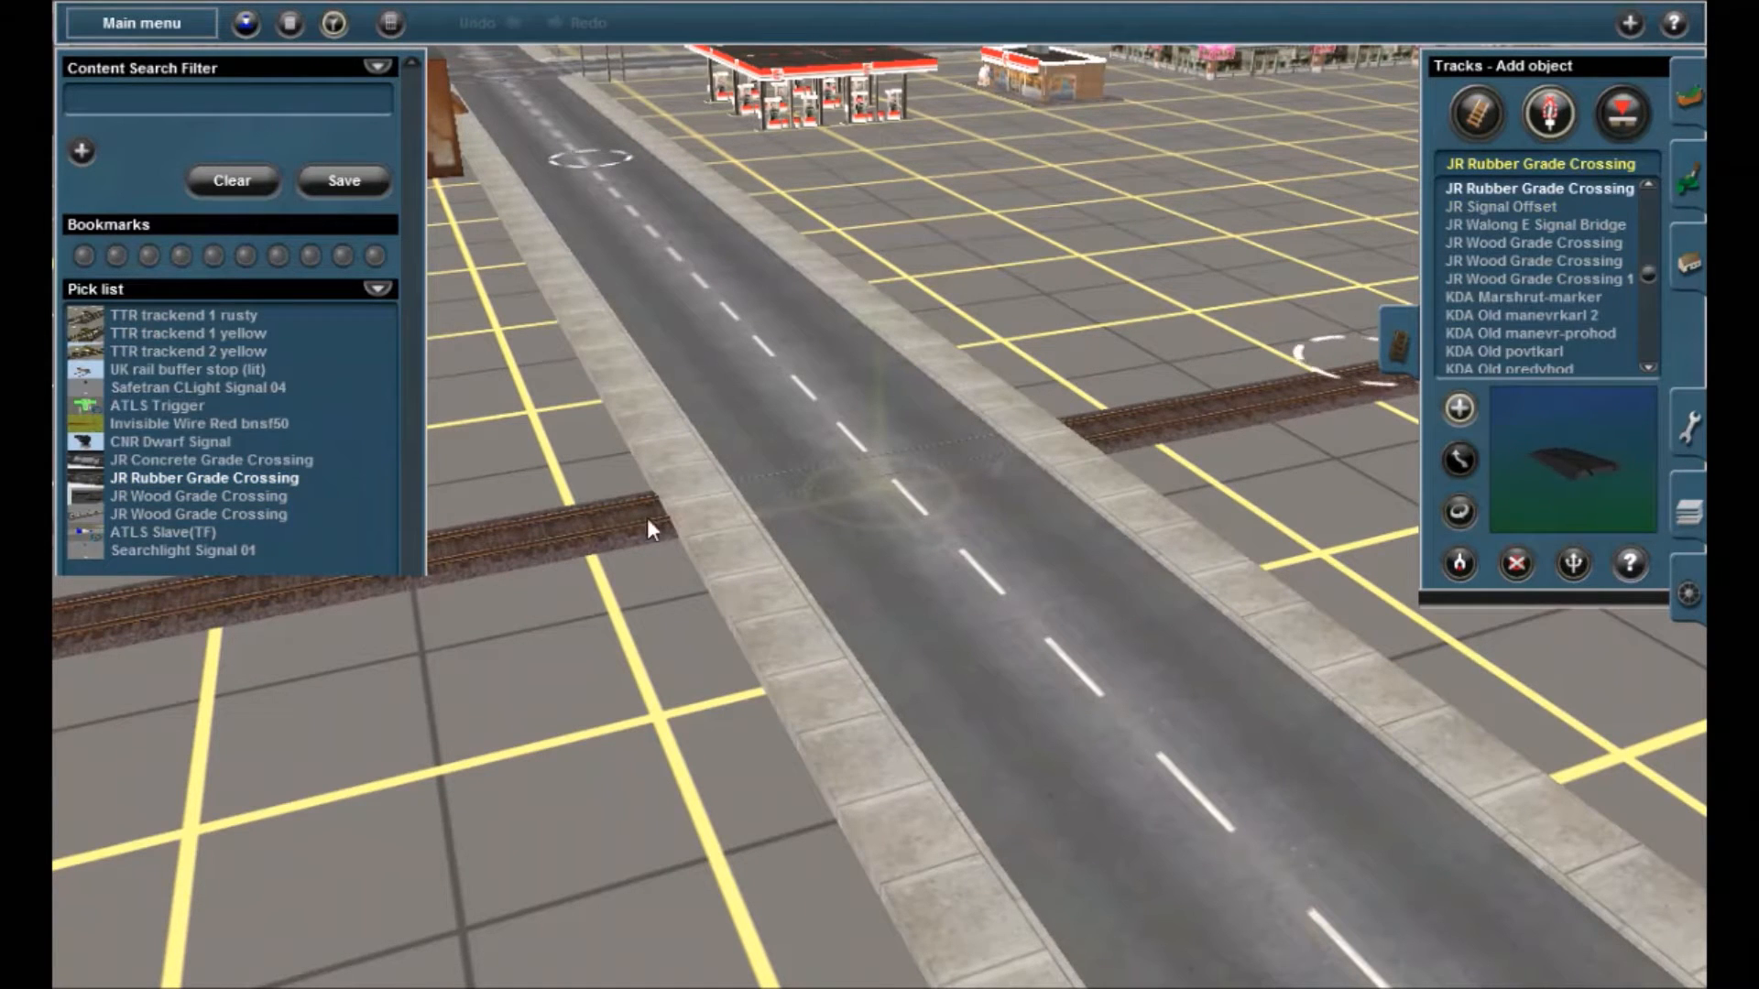
right_click(753, 509)
key("Up")
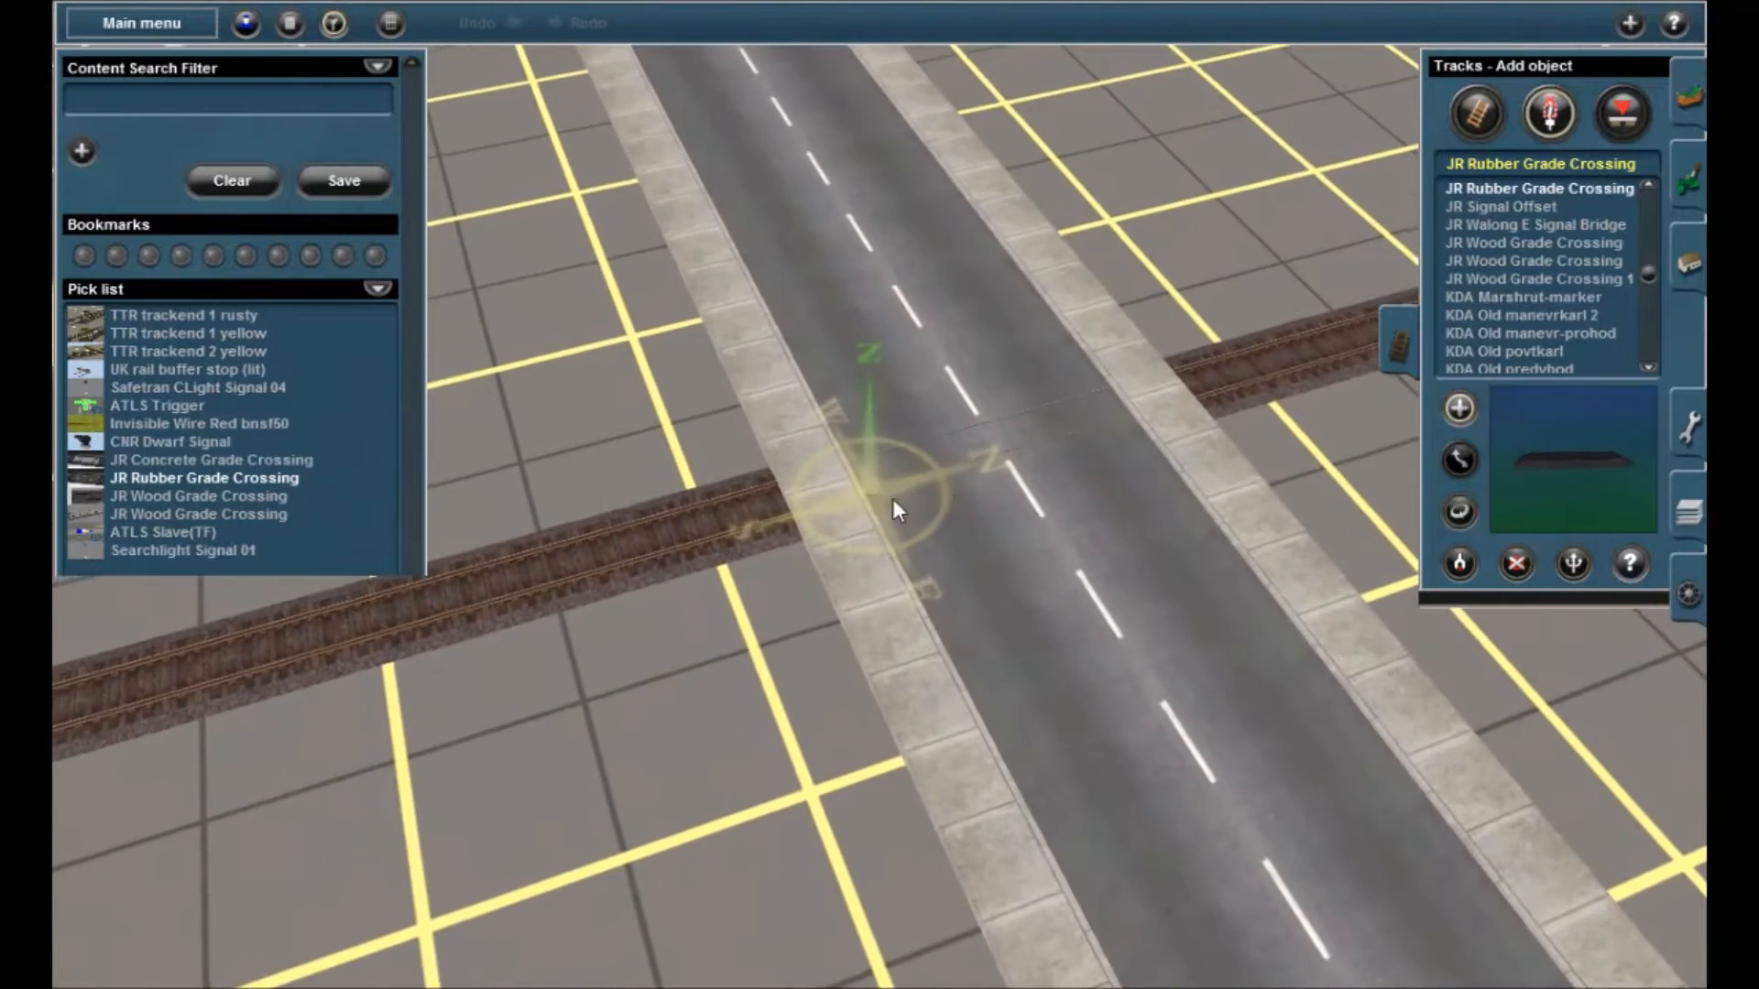
left_click(841, 478)
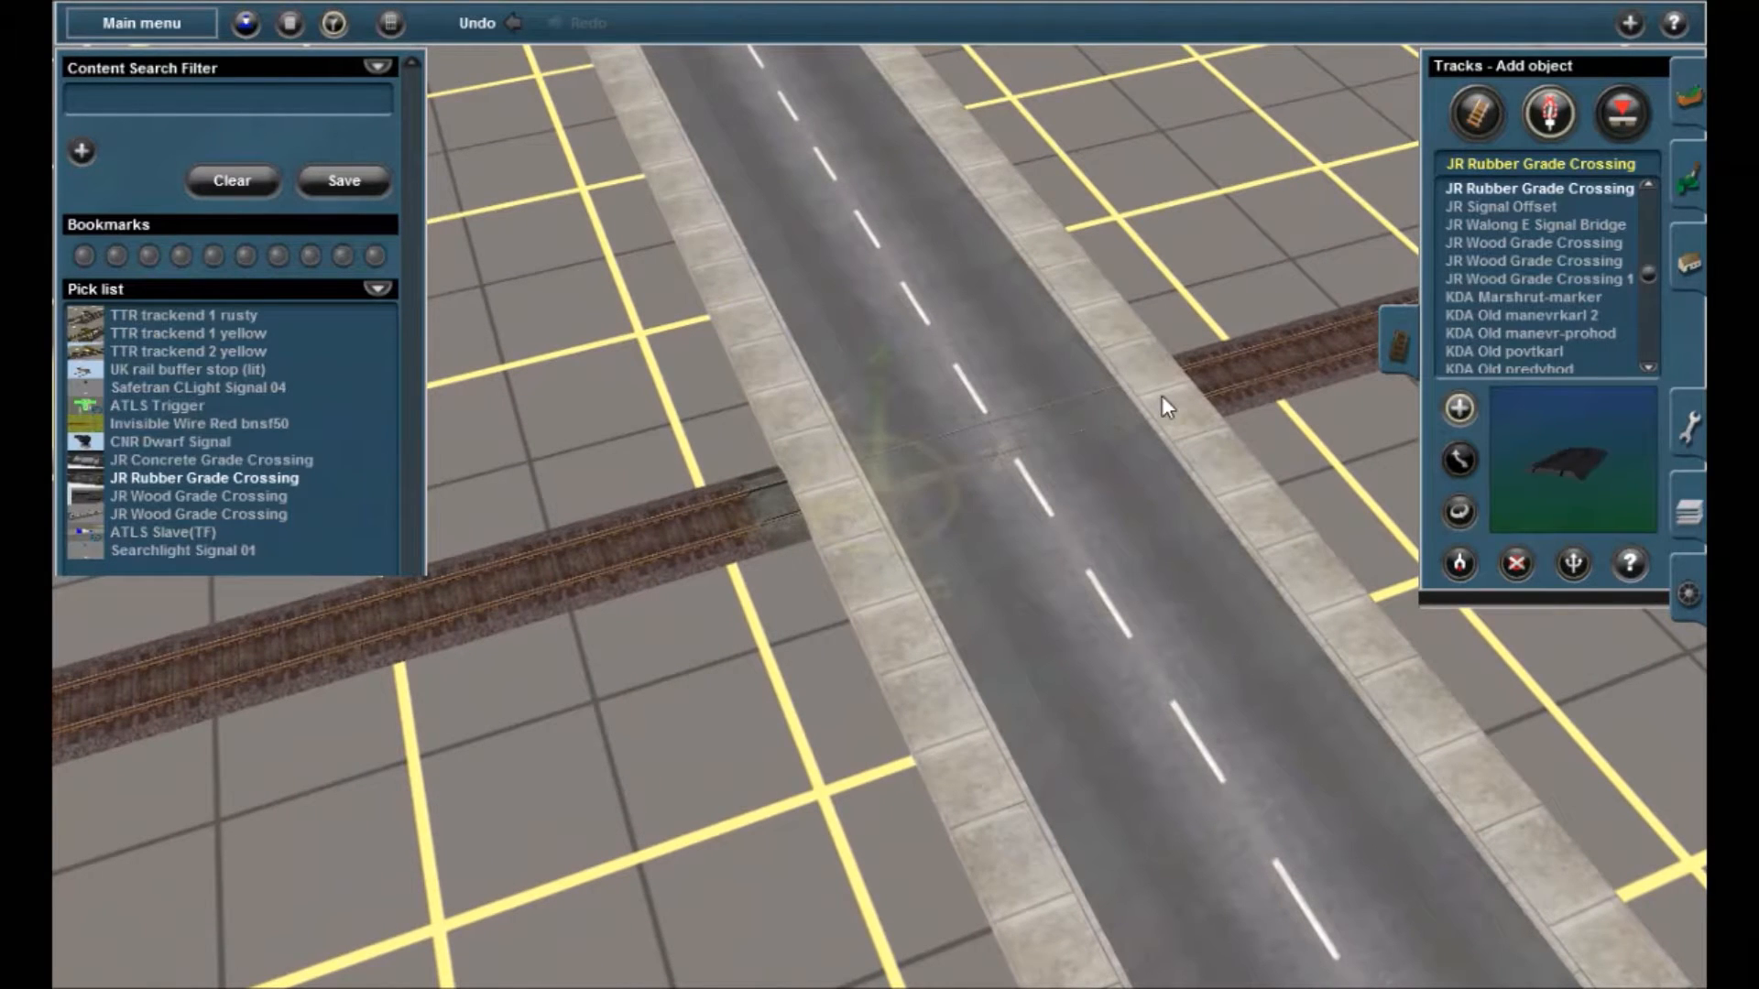
key("Left")
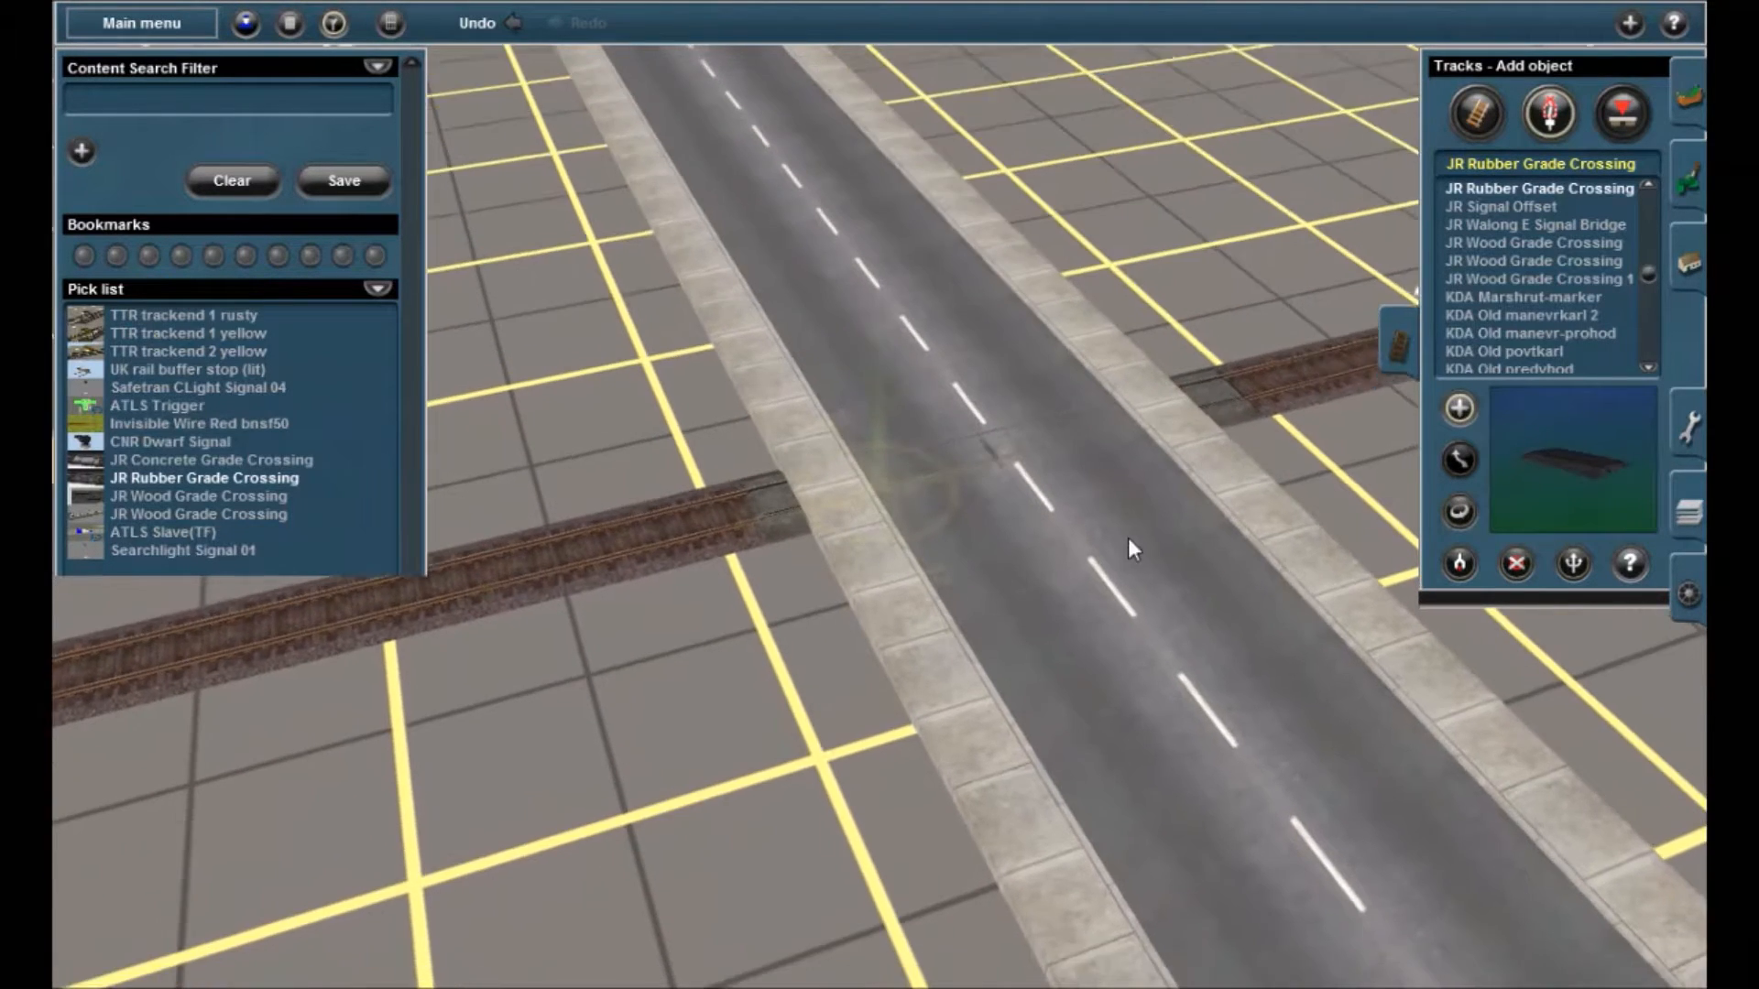
scroll(1125, 542, "up", 3)
right_click_drag(1026, 494, 988, 421)
scroll(949, 476, "down", 3)
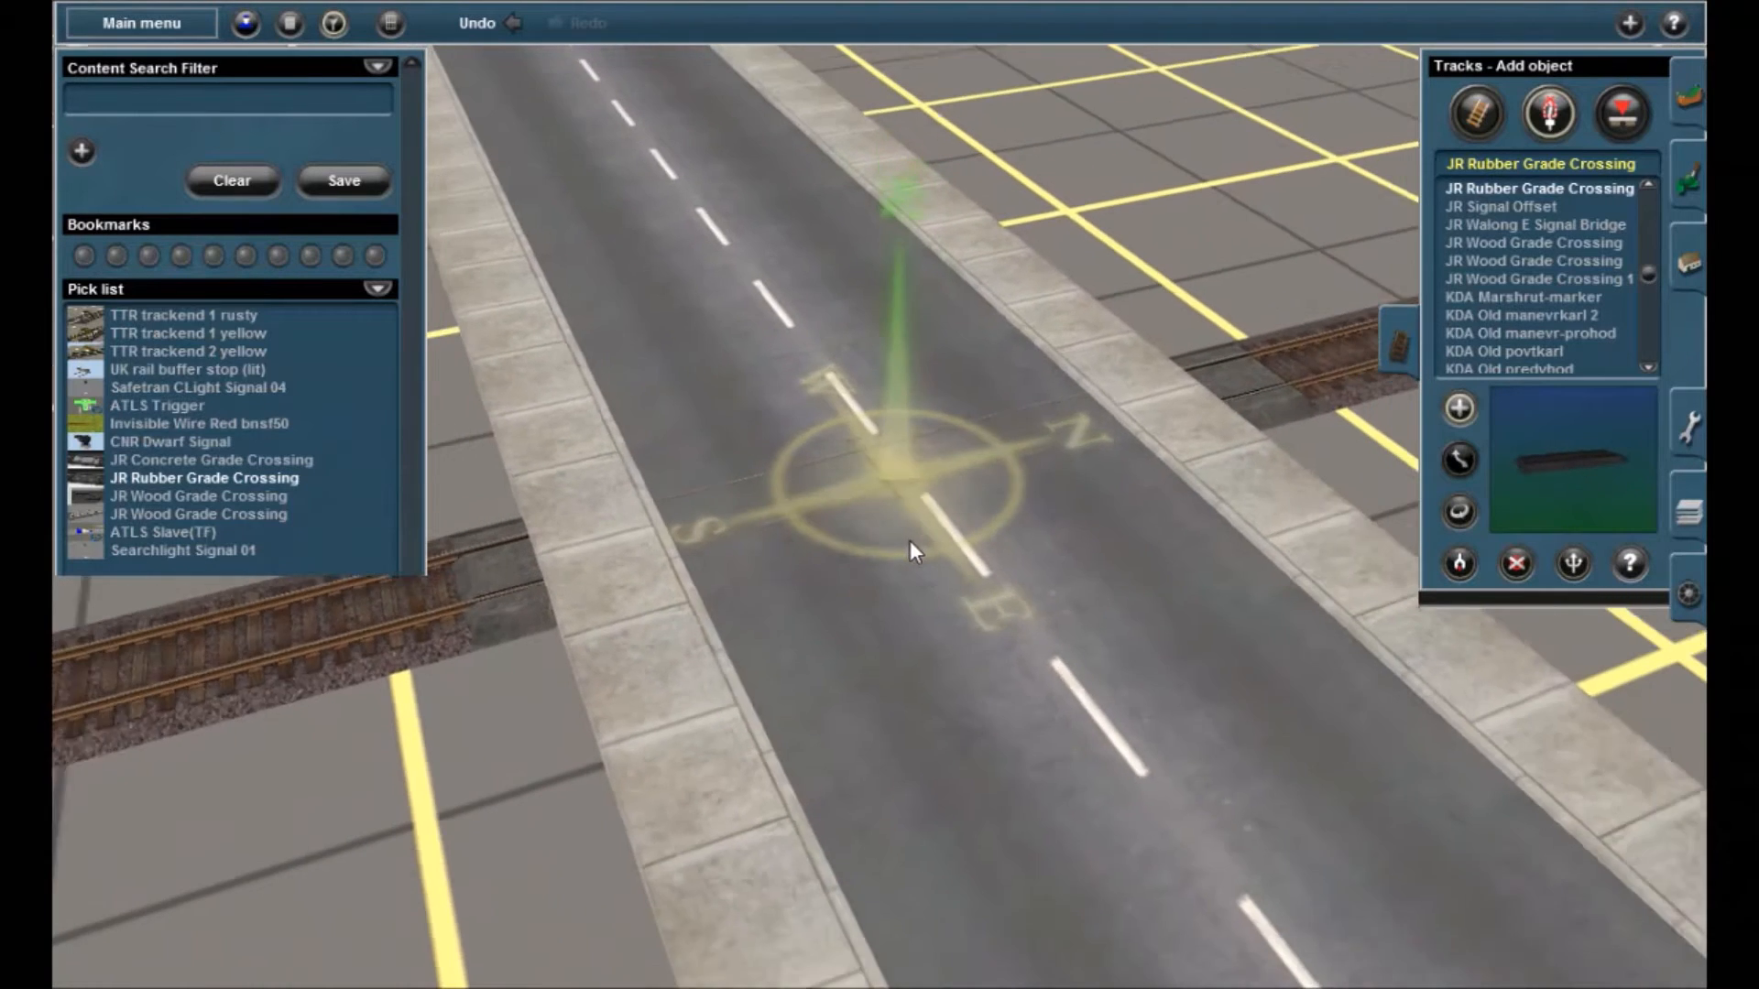
left_click(1390, 344)
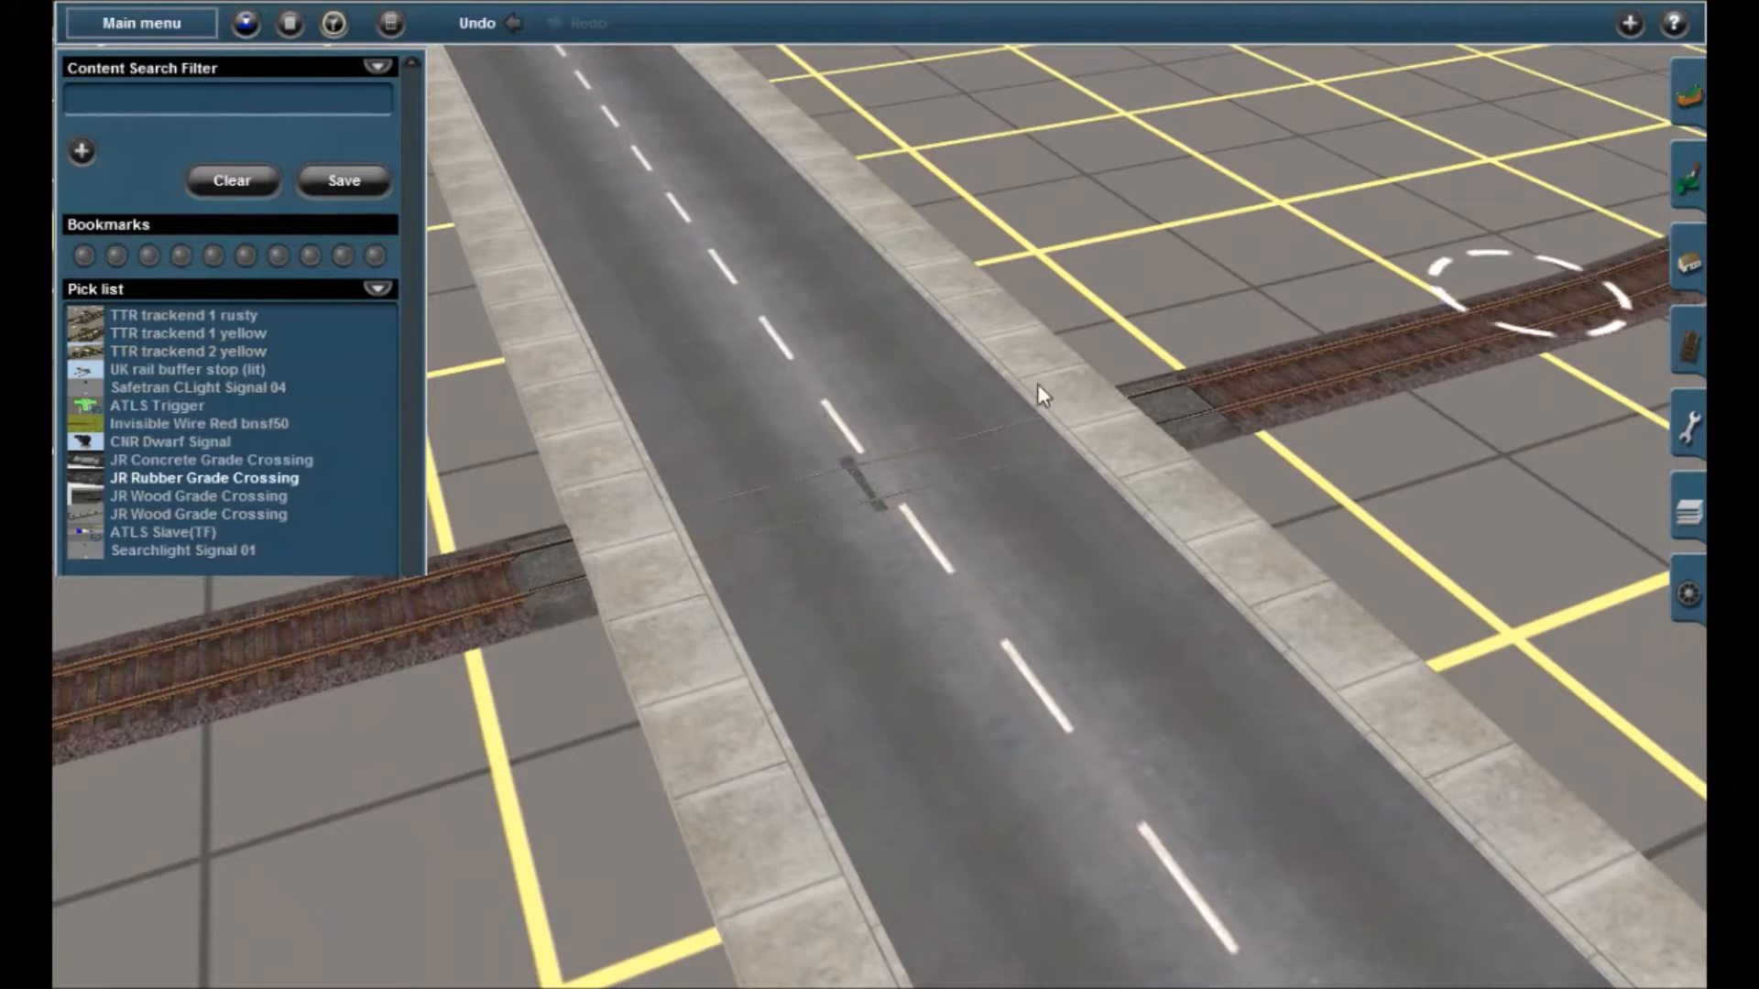
Filter the content by "atls" and preview the ATLS Slave(TF) and ATLS Traffic Stopper objects
scroll(842, 522, "down", 4)
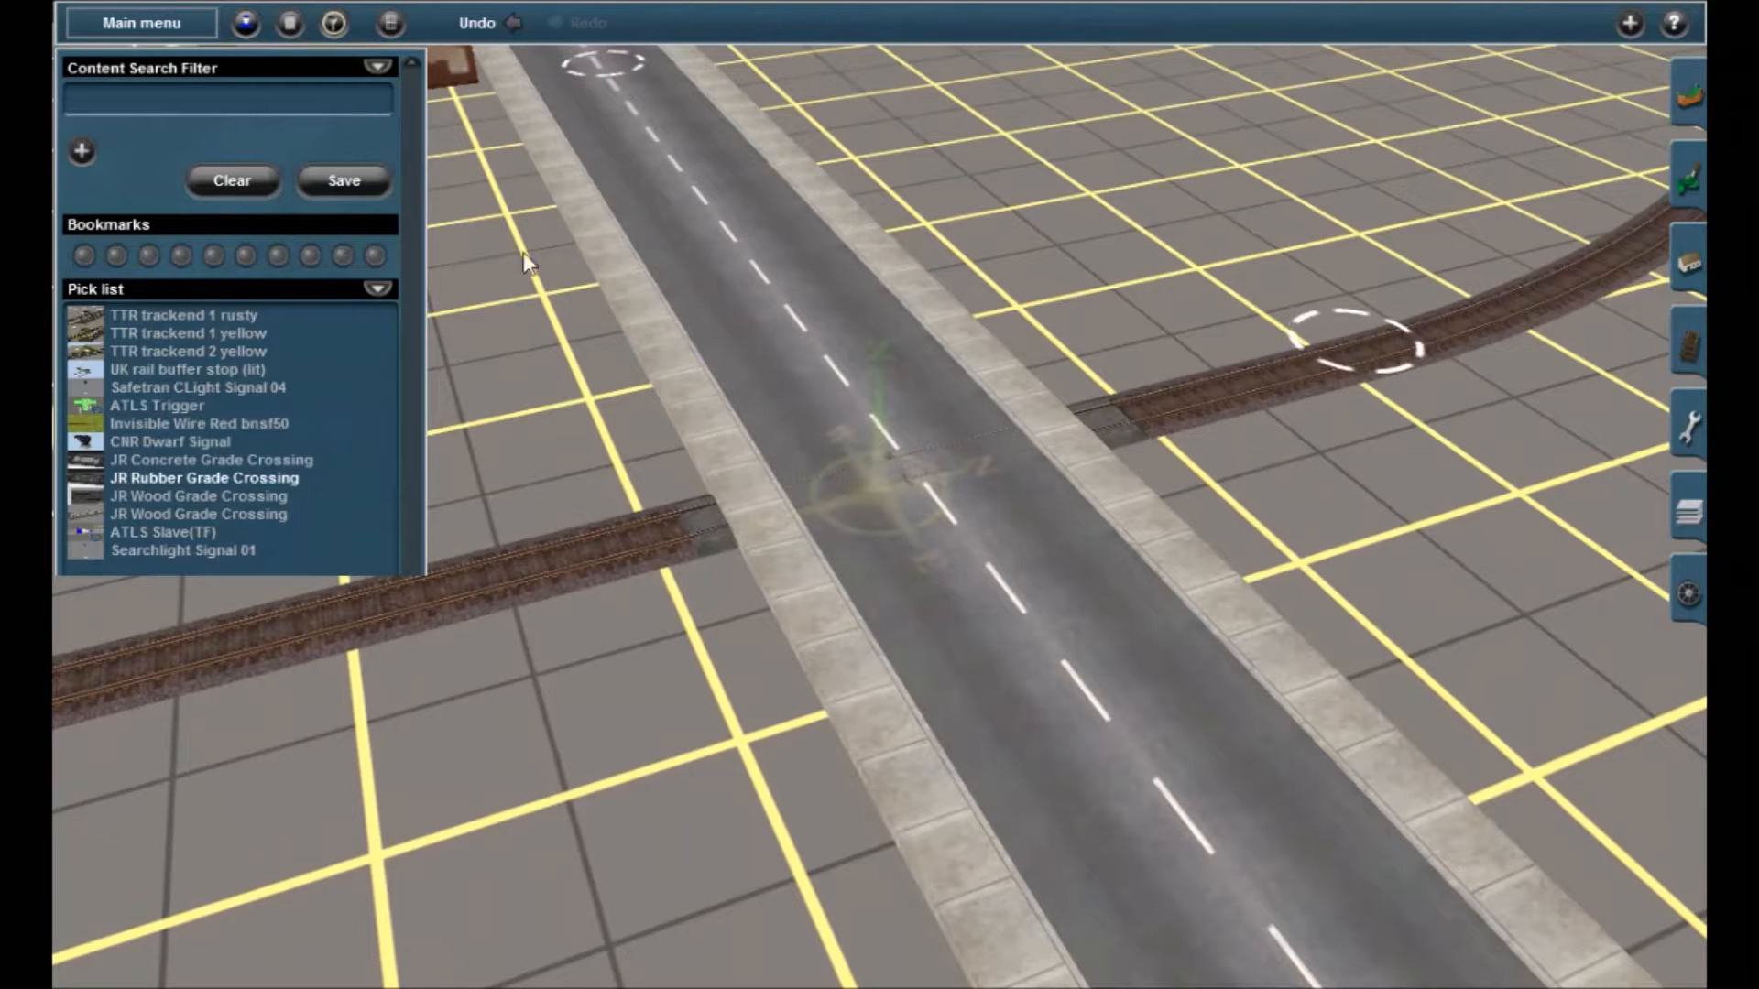
type("atls")
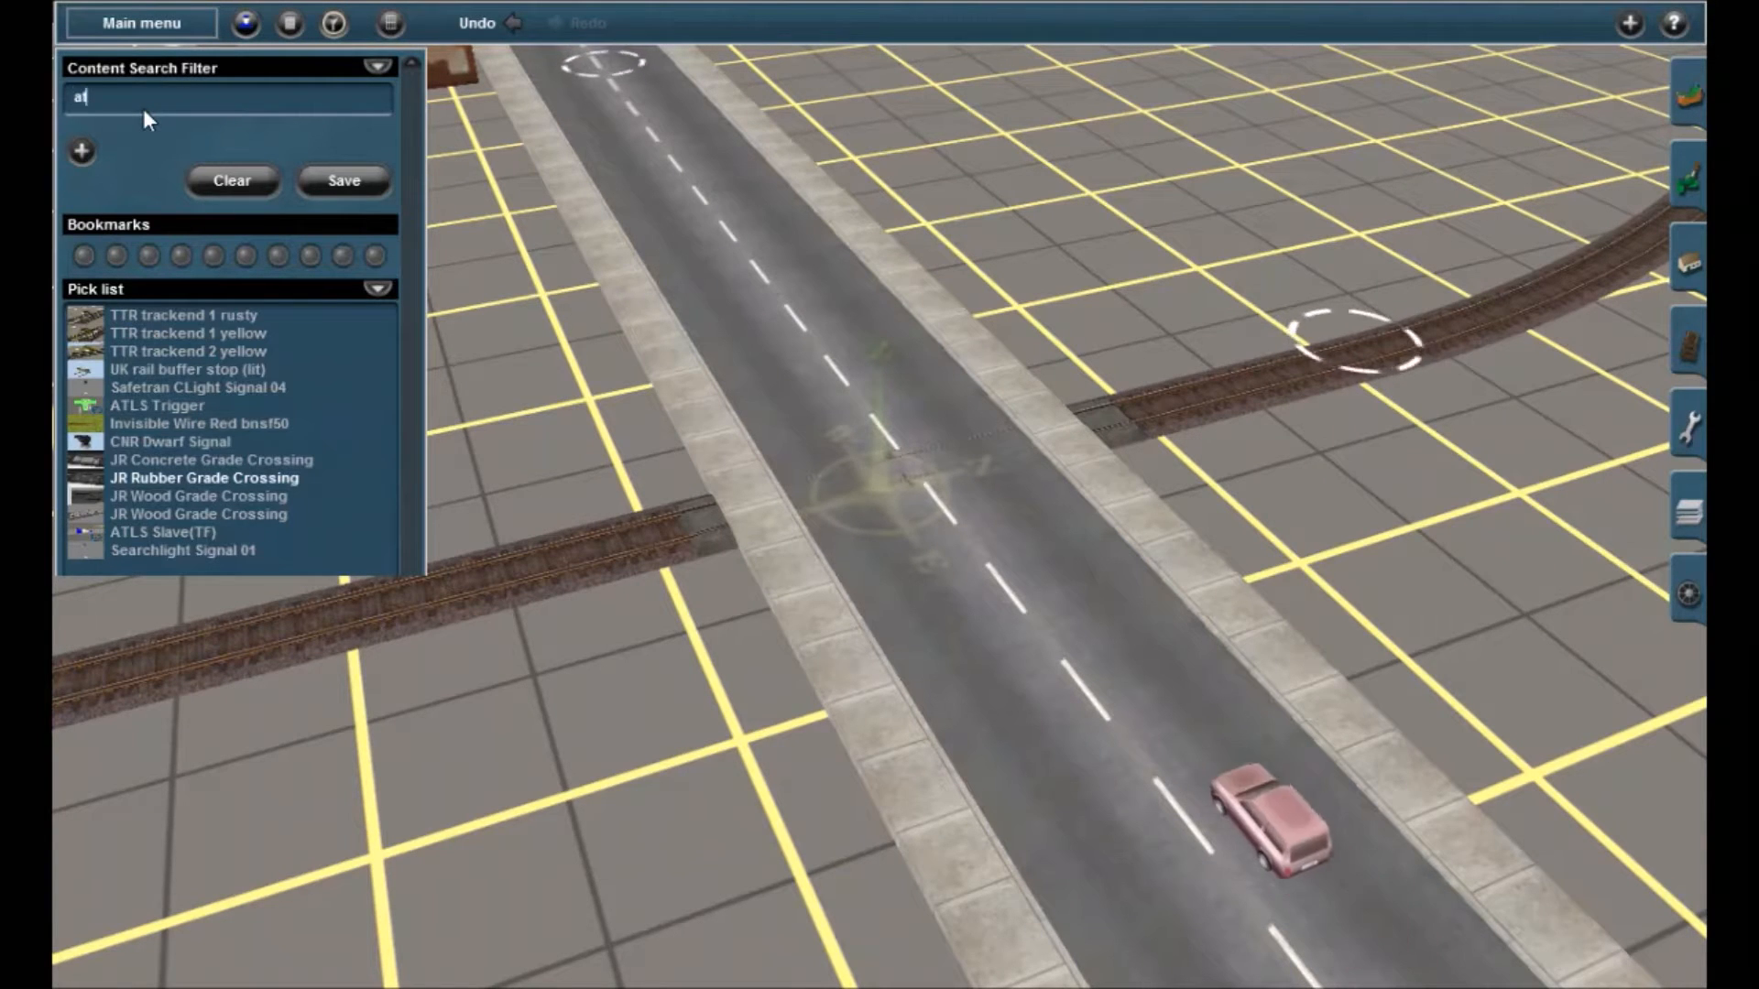
left_click(1683, 247)
left_click_drag(1645, 365, 1662, 206)
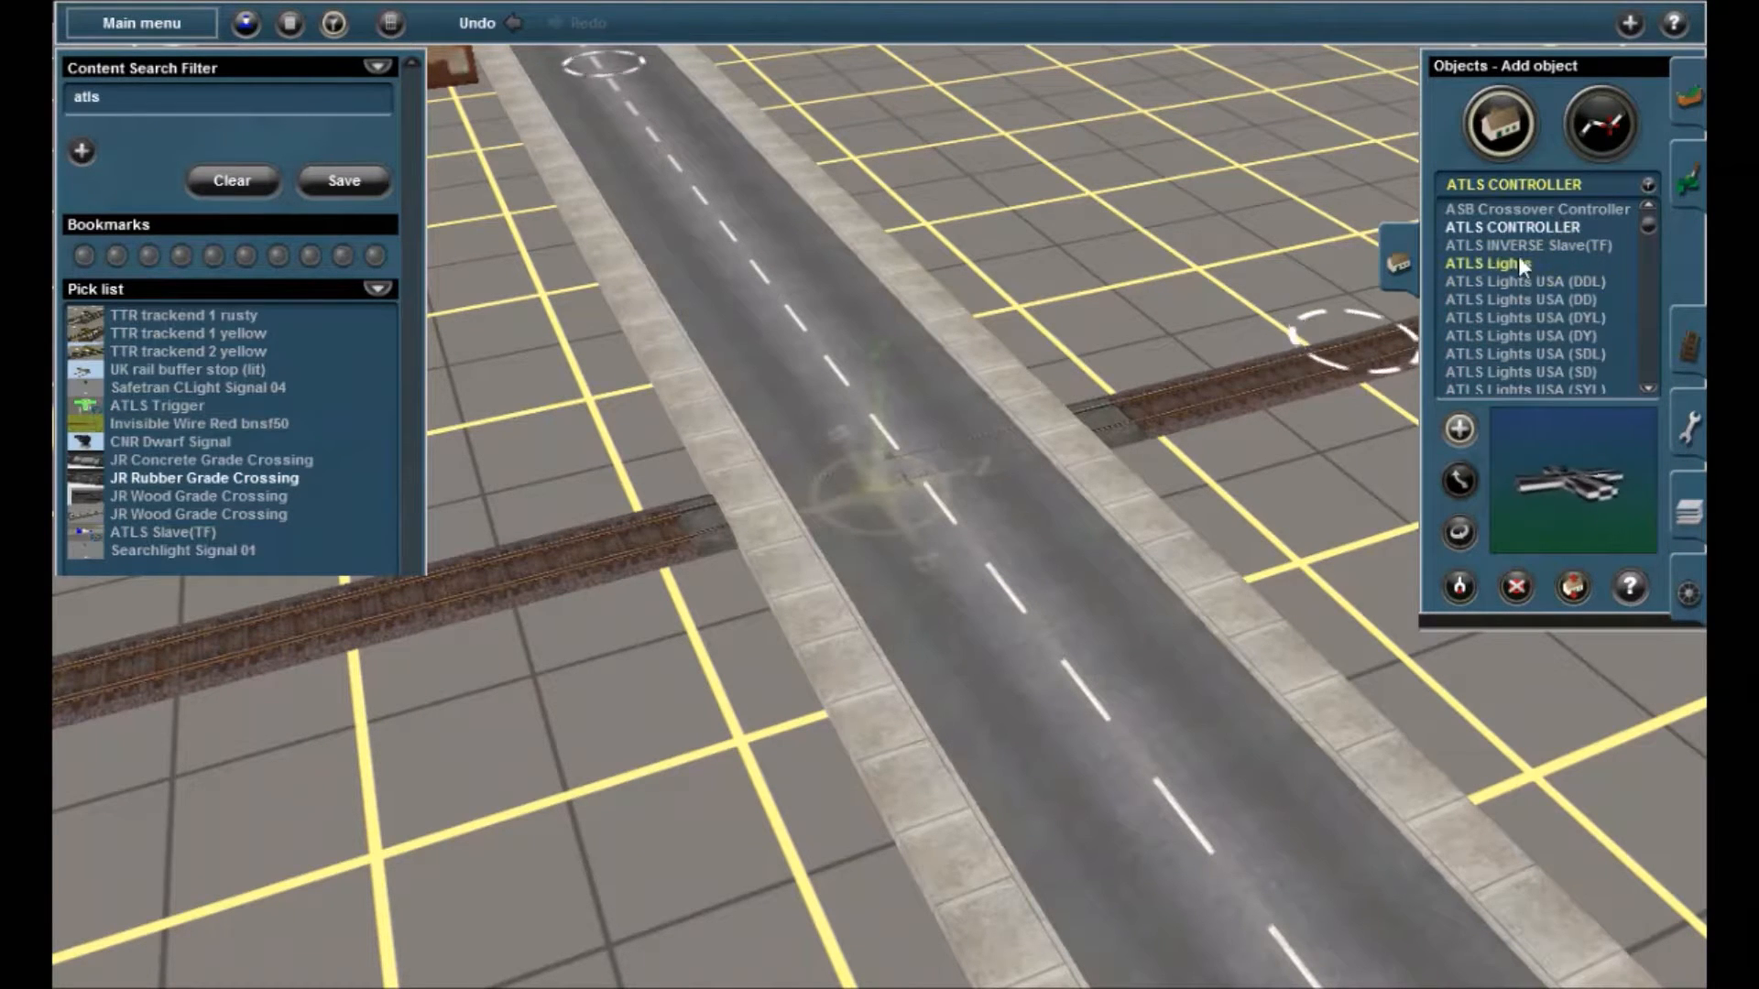
scroll(1536, 293, "down", 2)
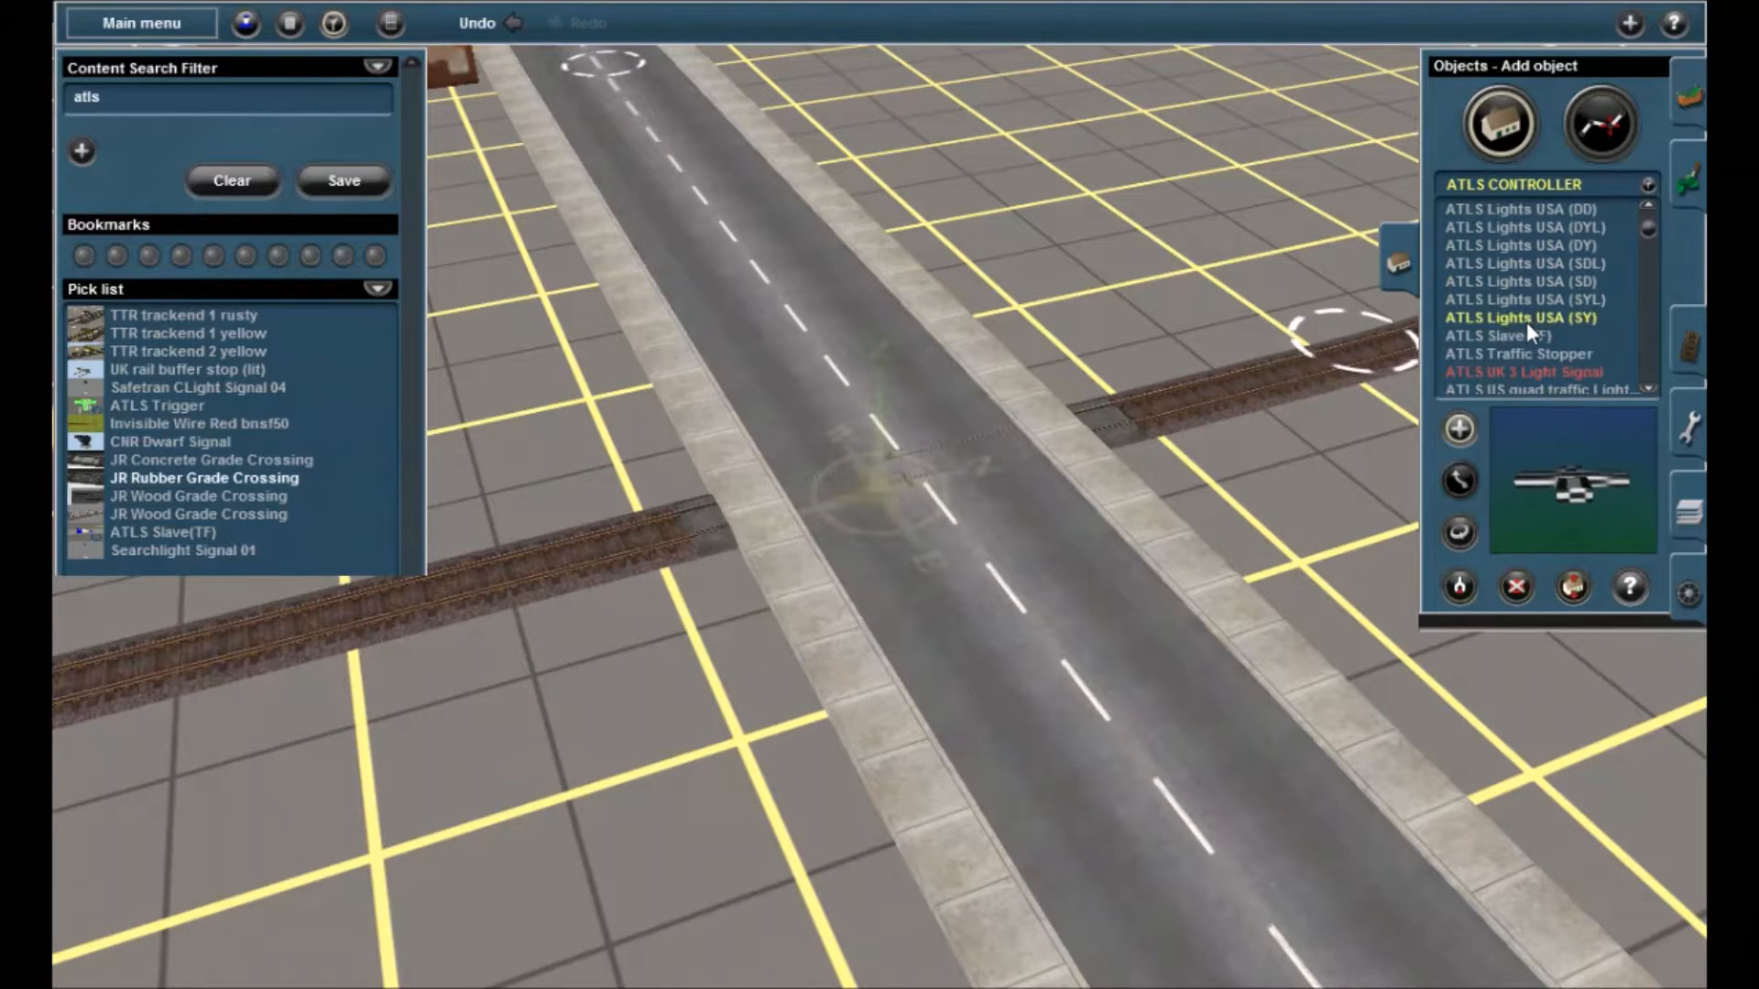
left_click(1511, 337)
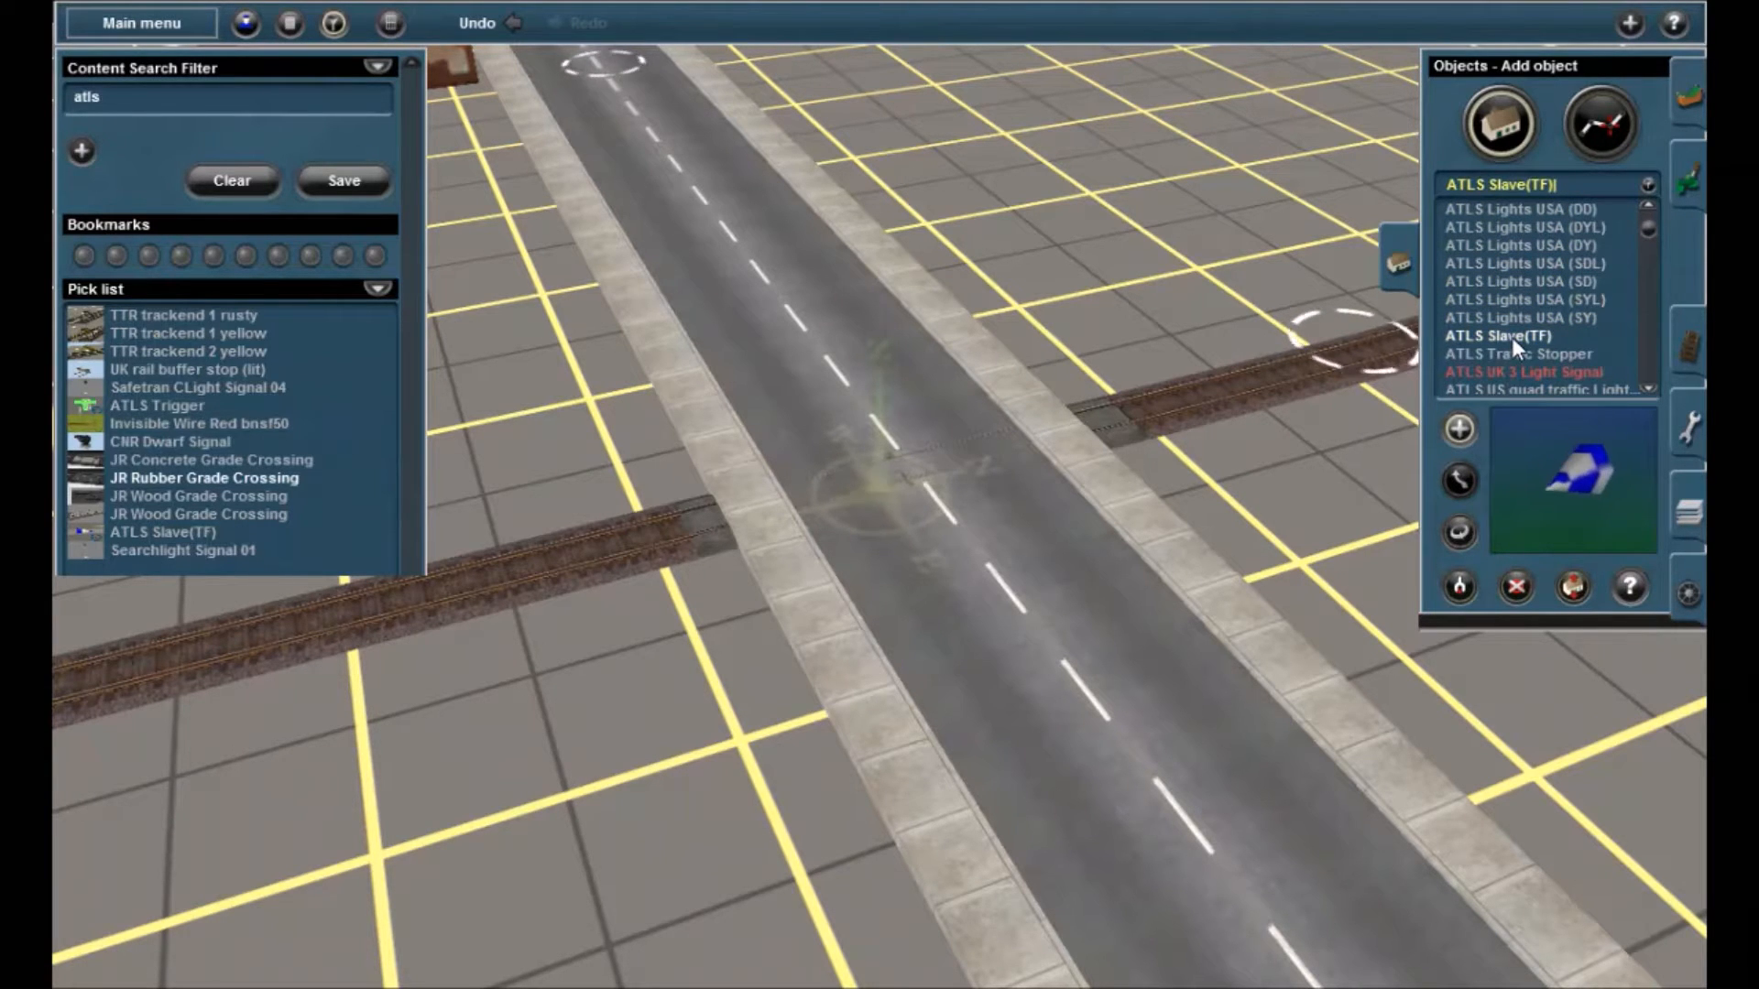
left_click(1511, 353)
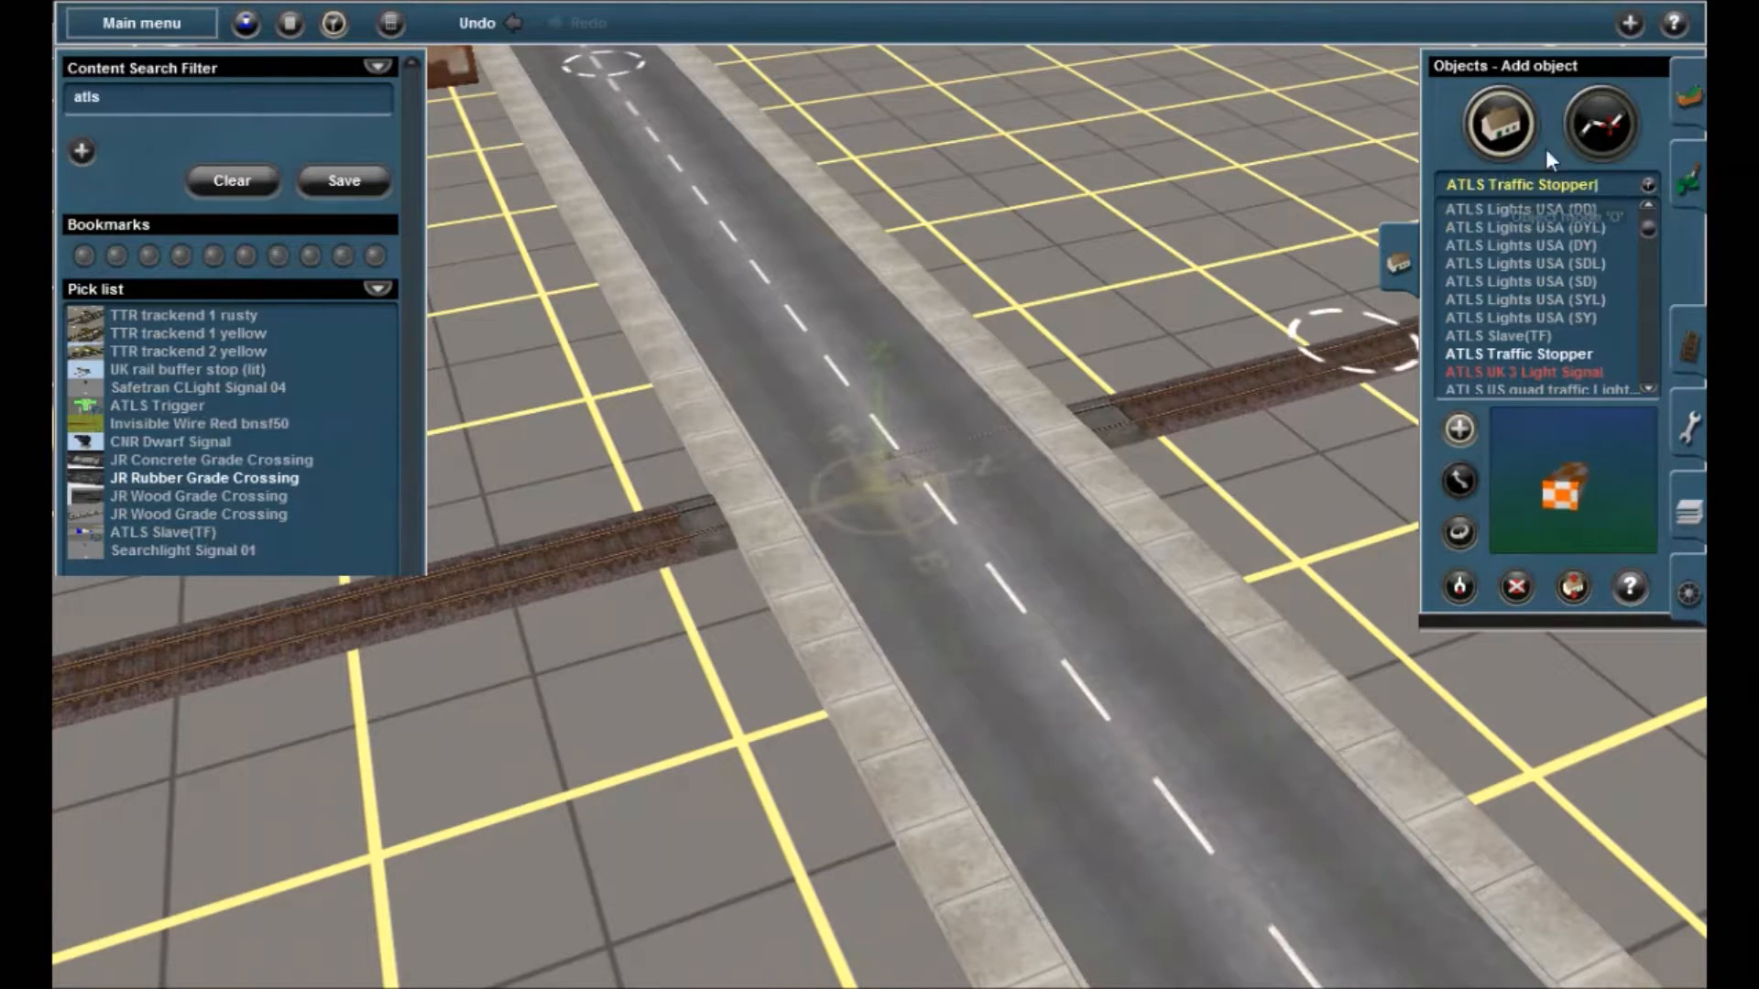
Preview the ATLS Trigger and ATLS Slave(TF) assets and look through the available ATLS objects
left_click(191, 407)
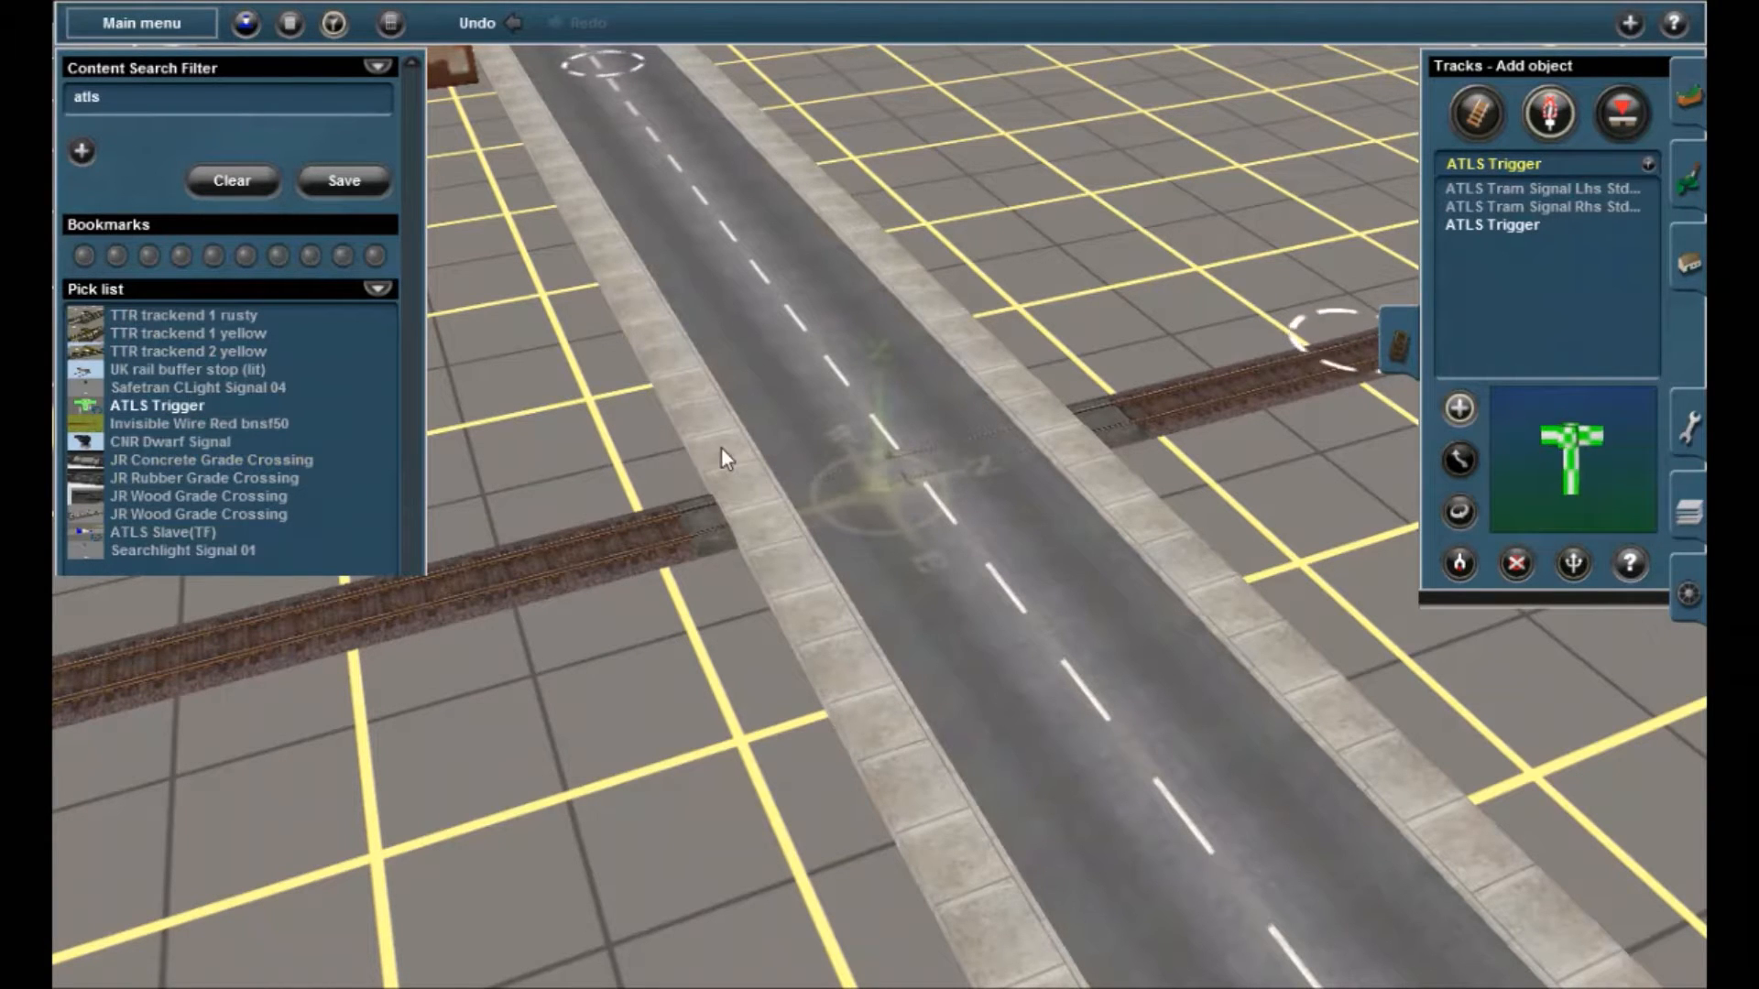
left_click(187, 530)
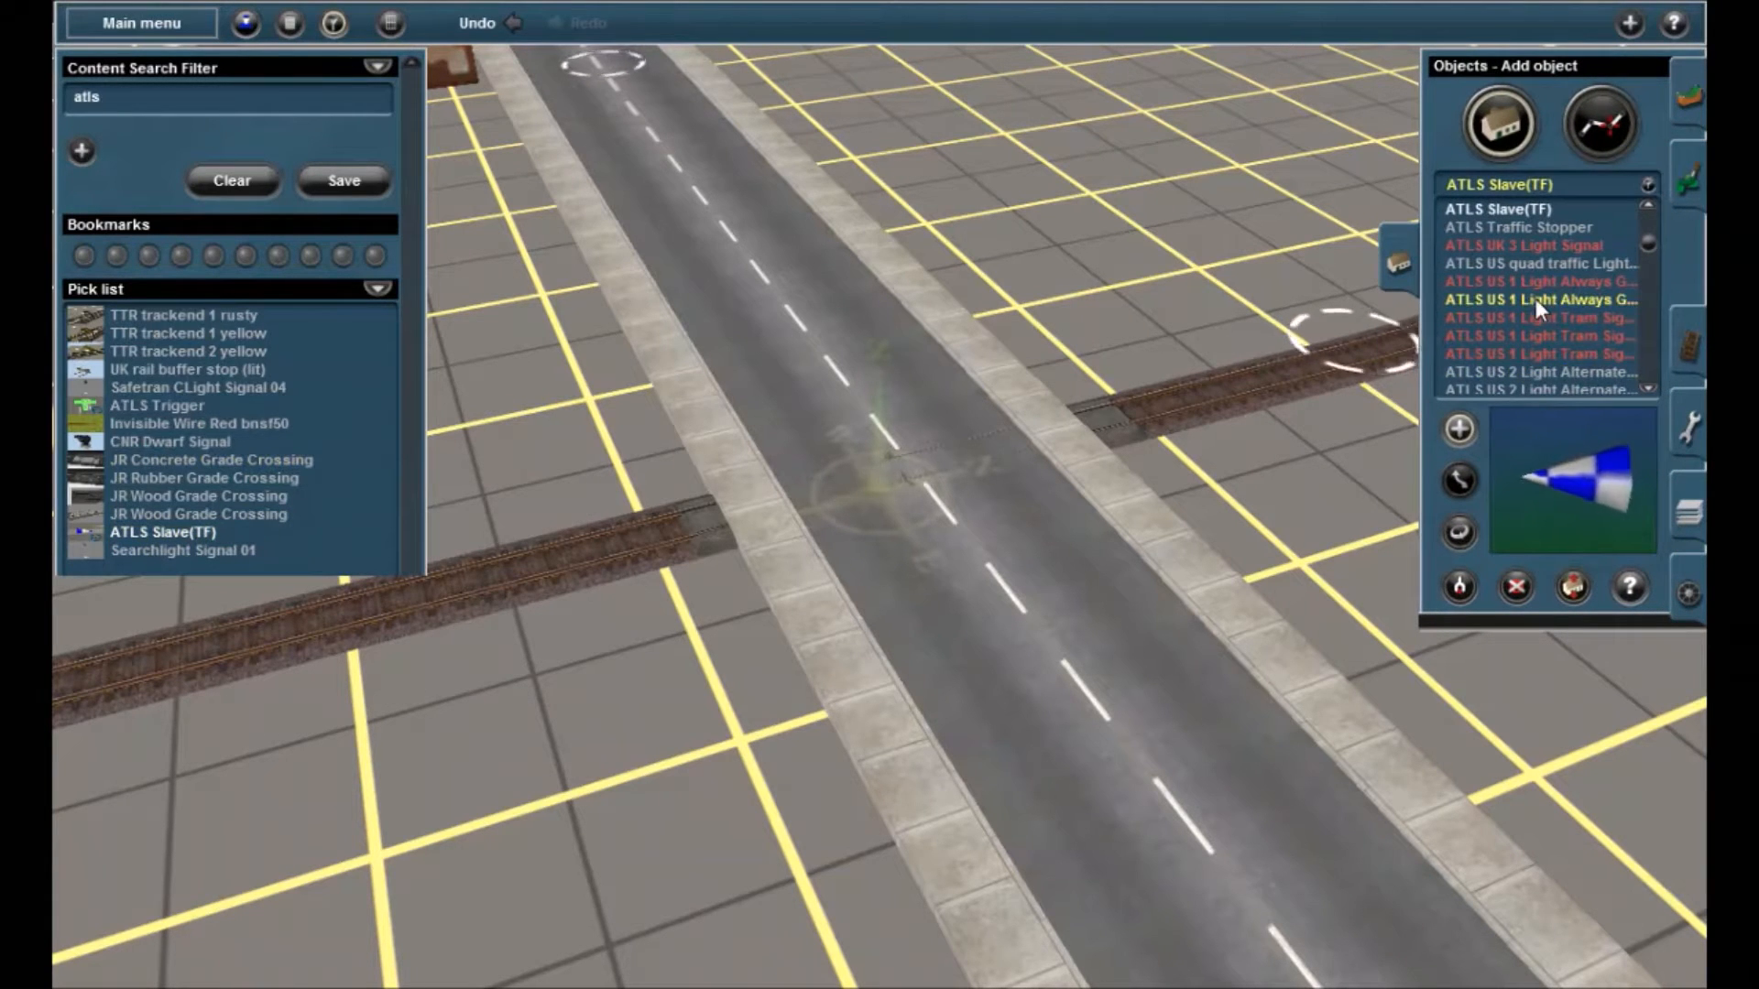
scroll(1535, 298, "up", 4)
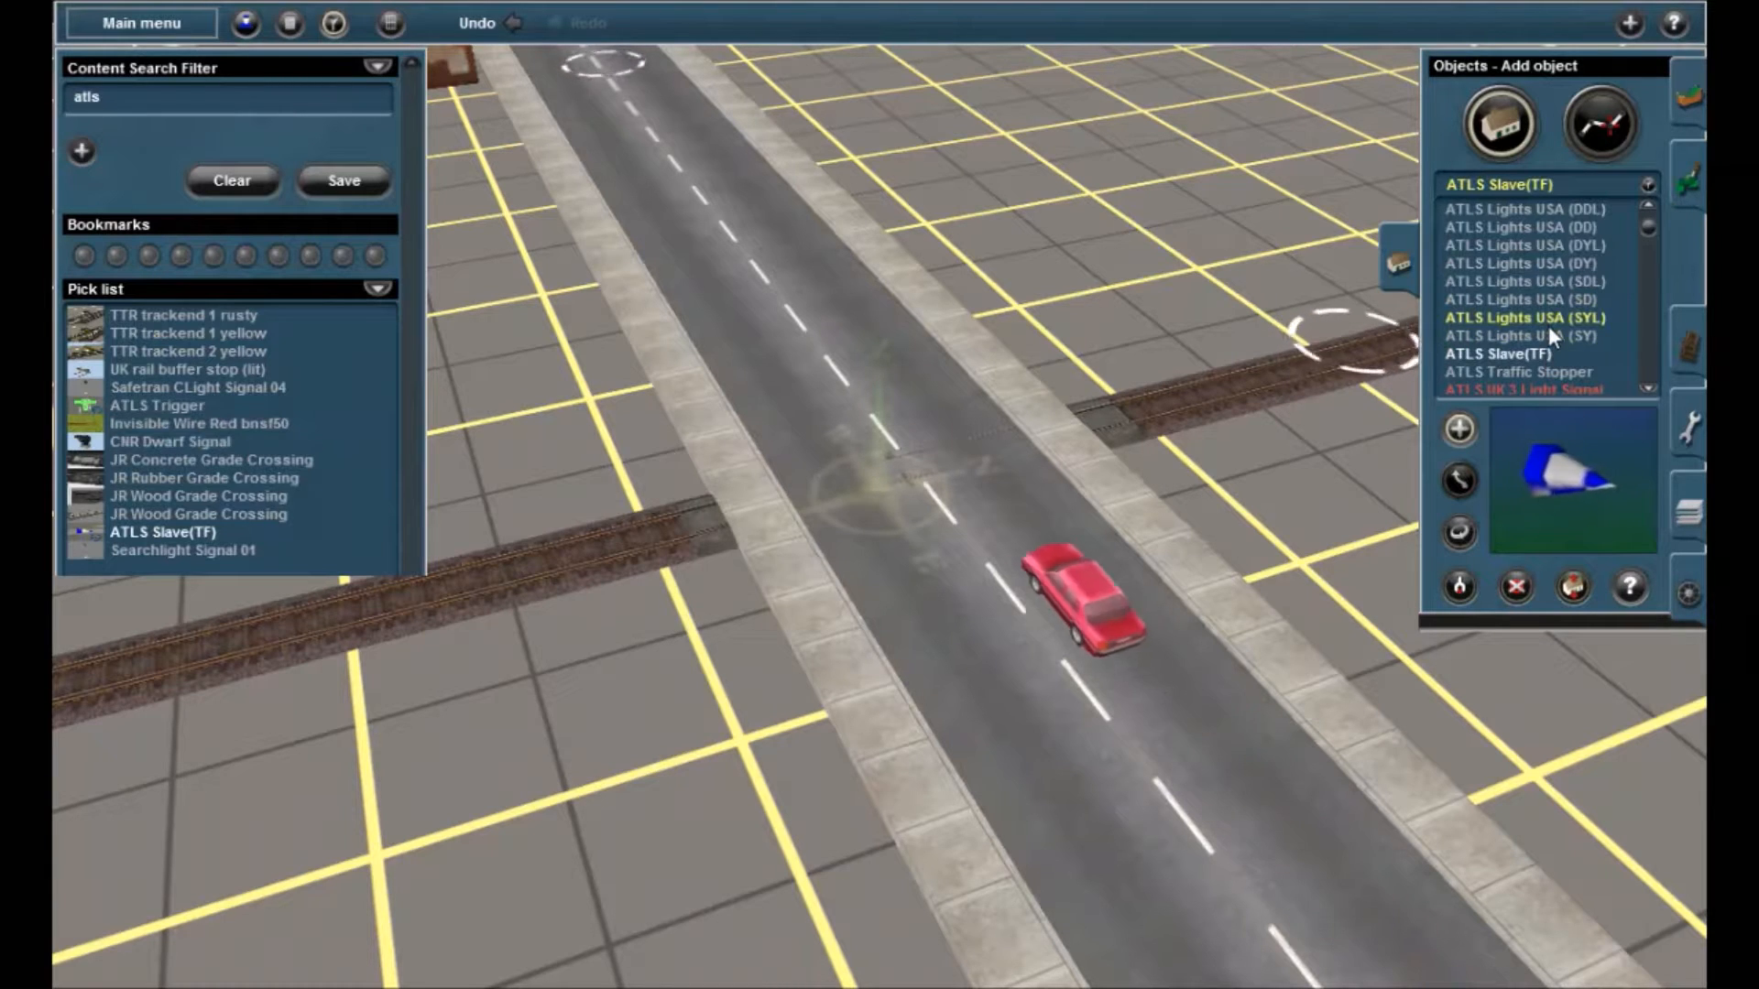
scroll(1548, 317, "up", 2)
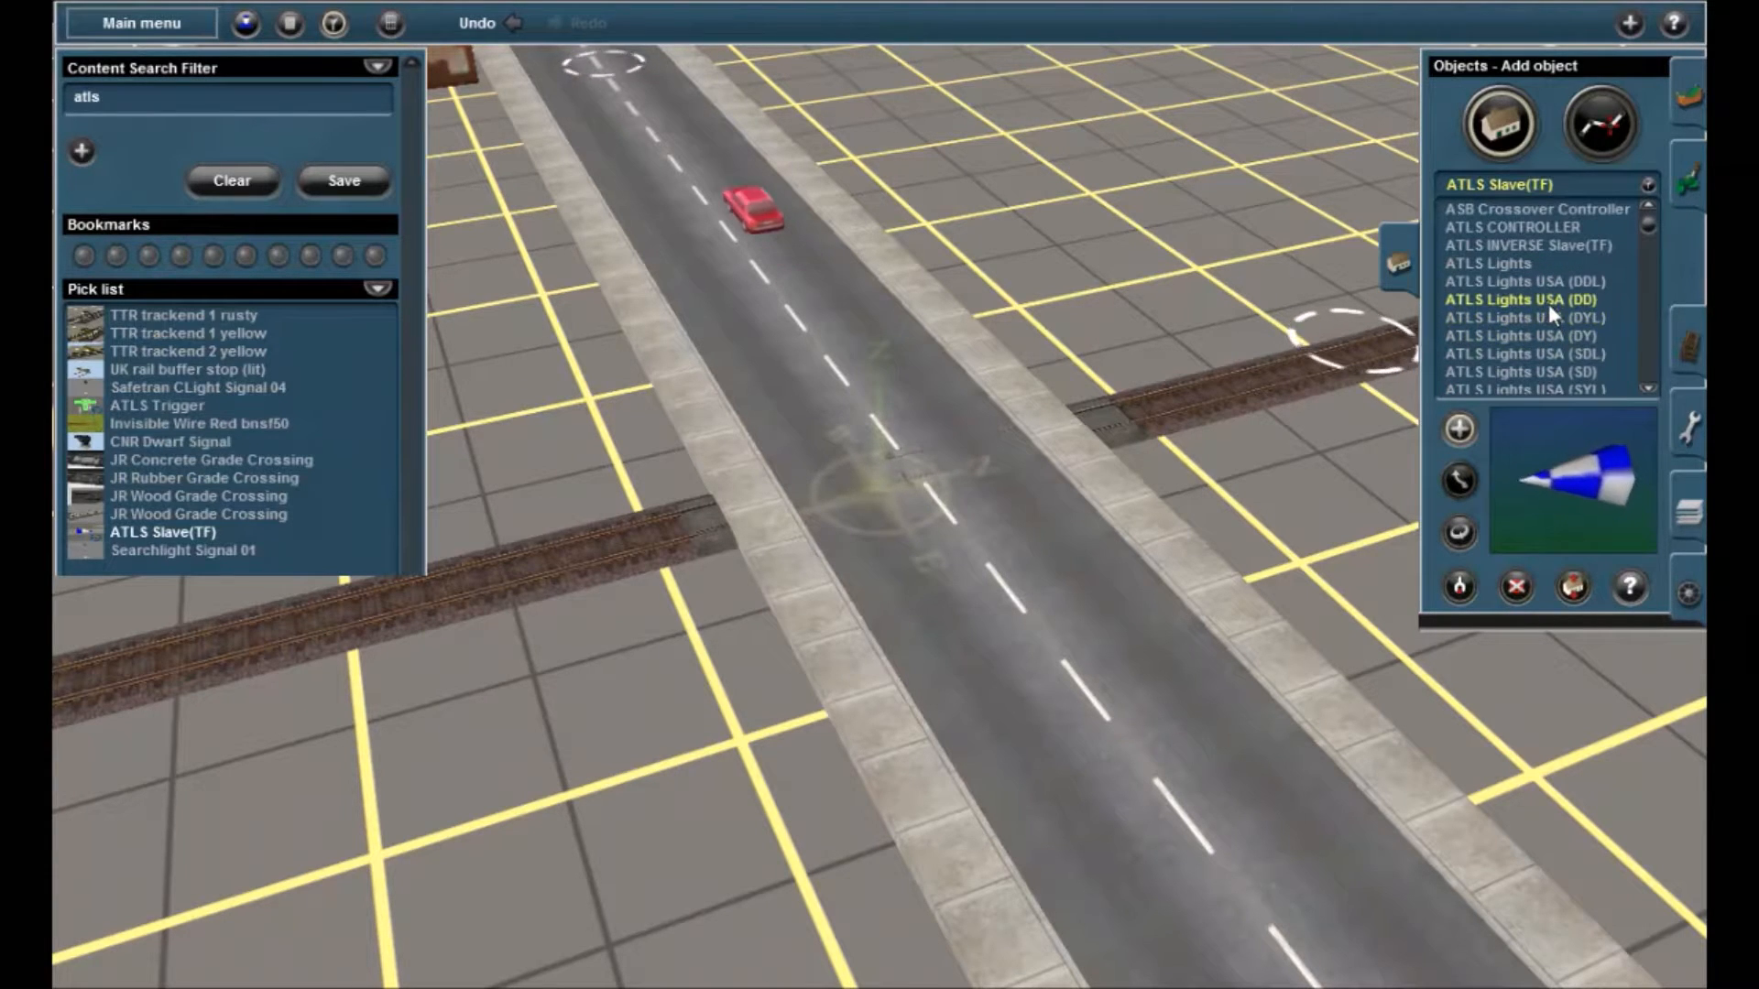
scroll(1539, 293, "down", 4)
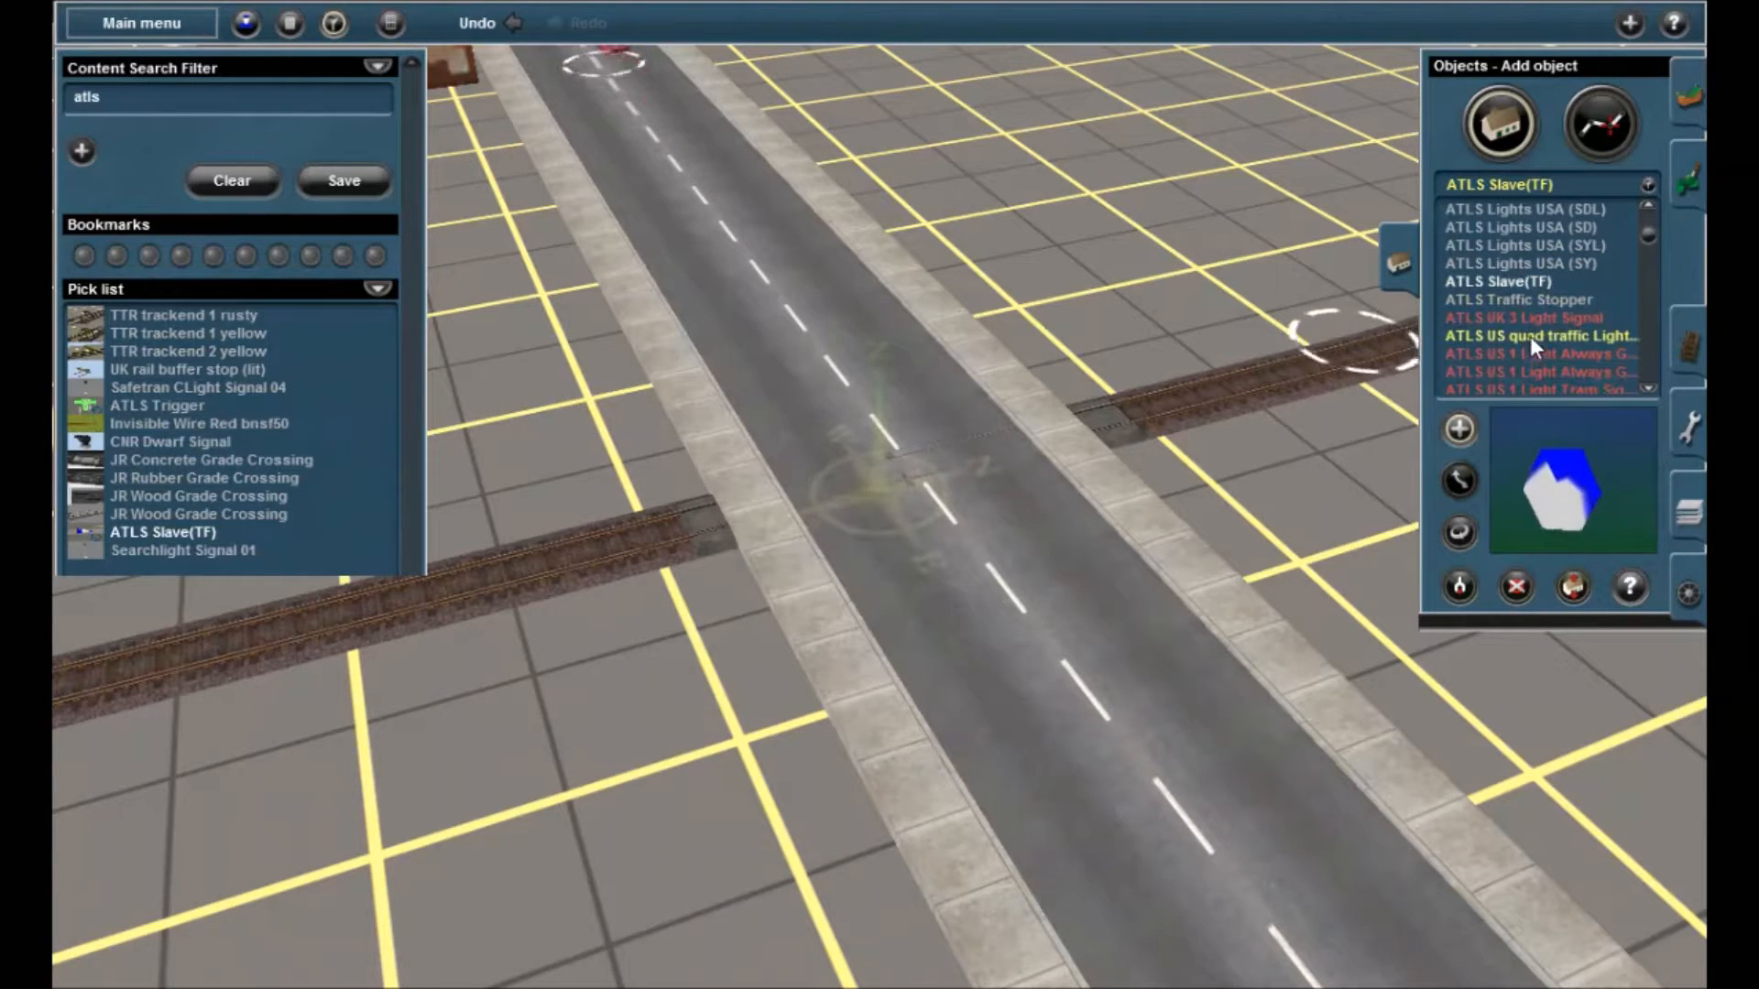
Place an ATLS Traffic Stopper on the road and move it to the centre of the rail crossing
left_click(1512, 298)
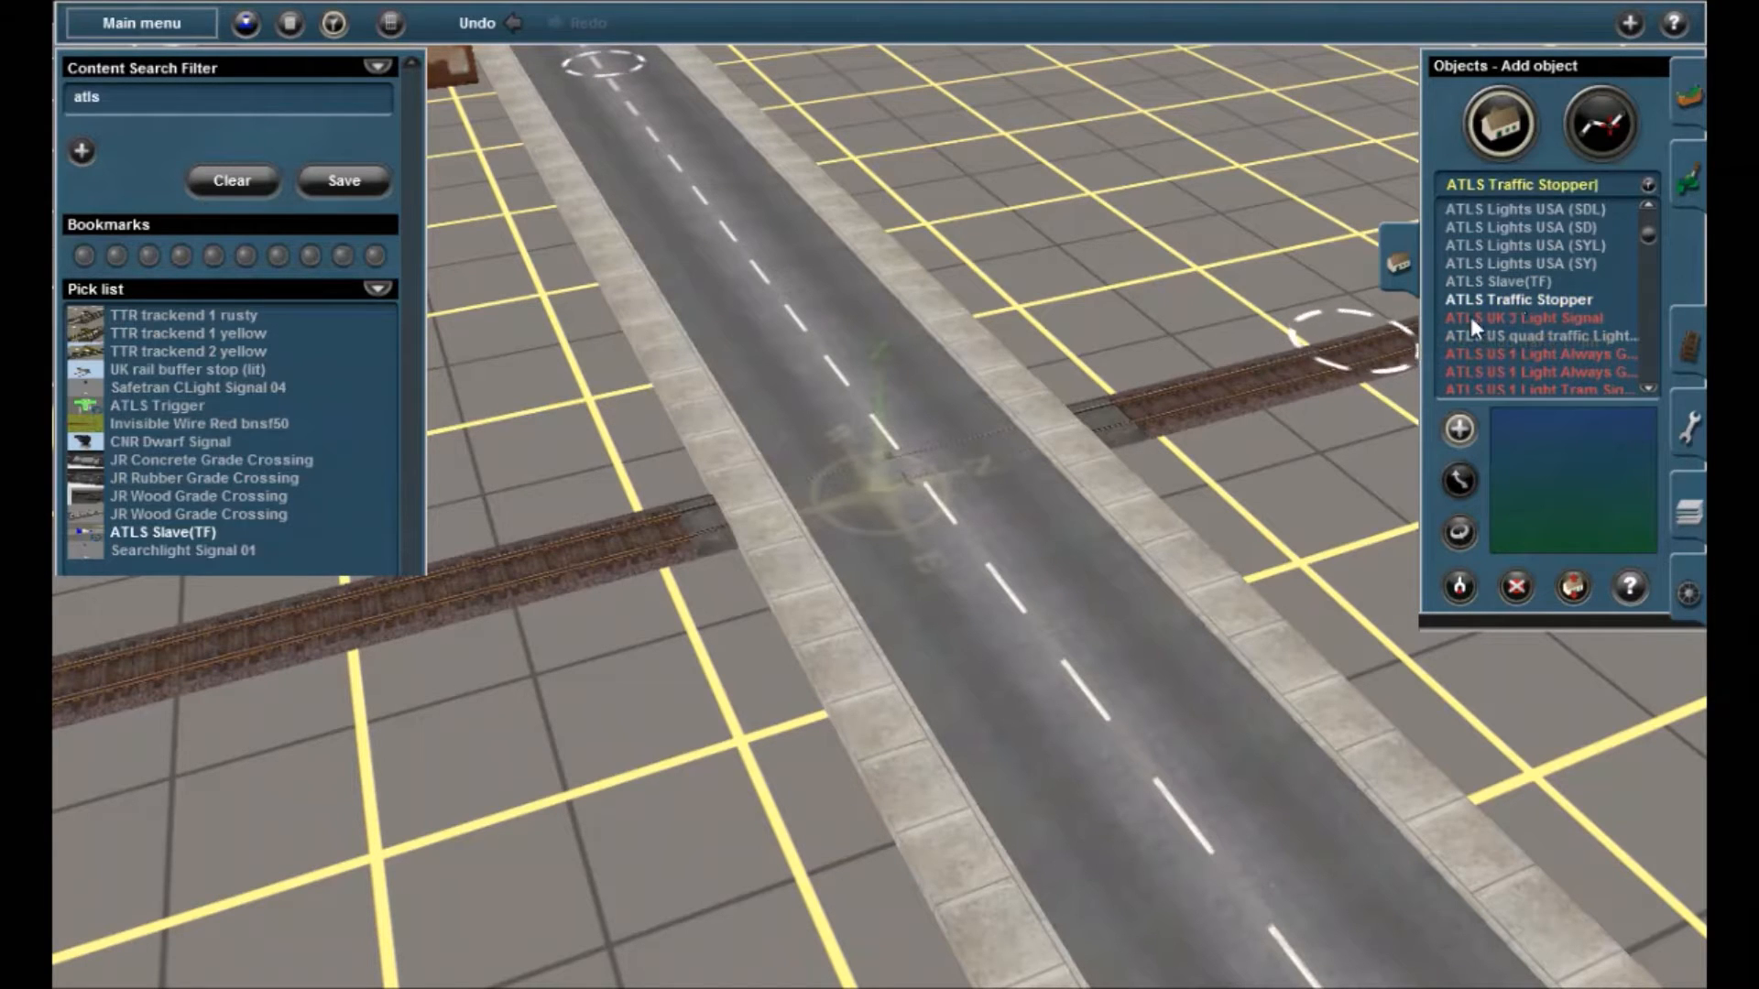
left_click(986, 562)
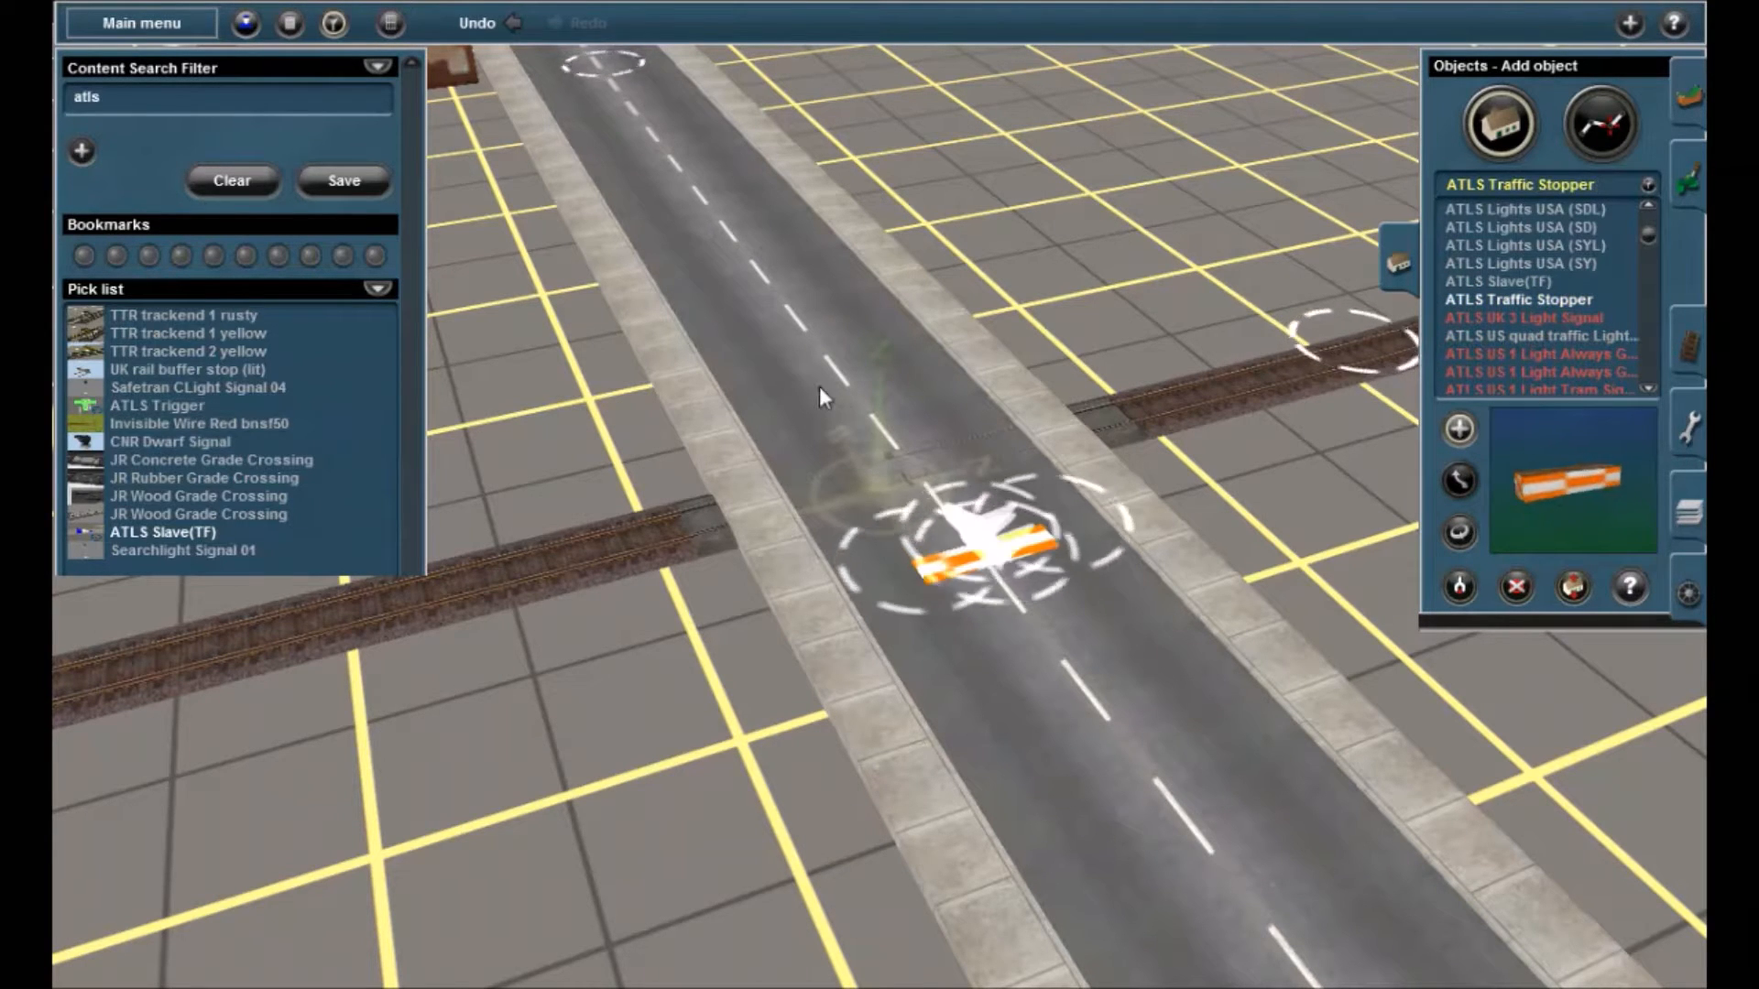
left_click(825, 358)
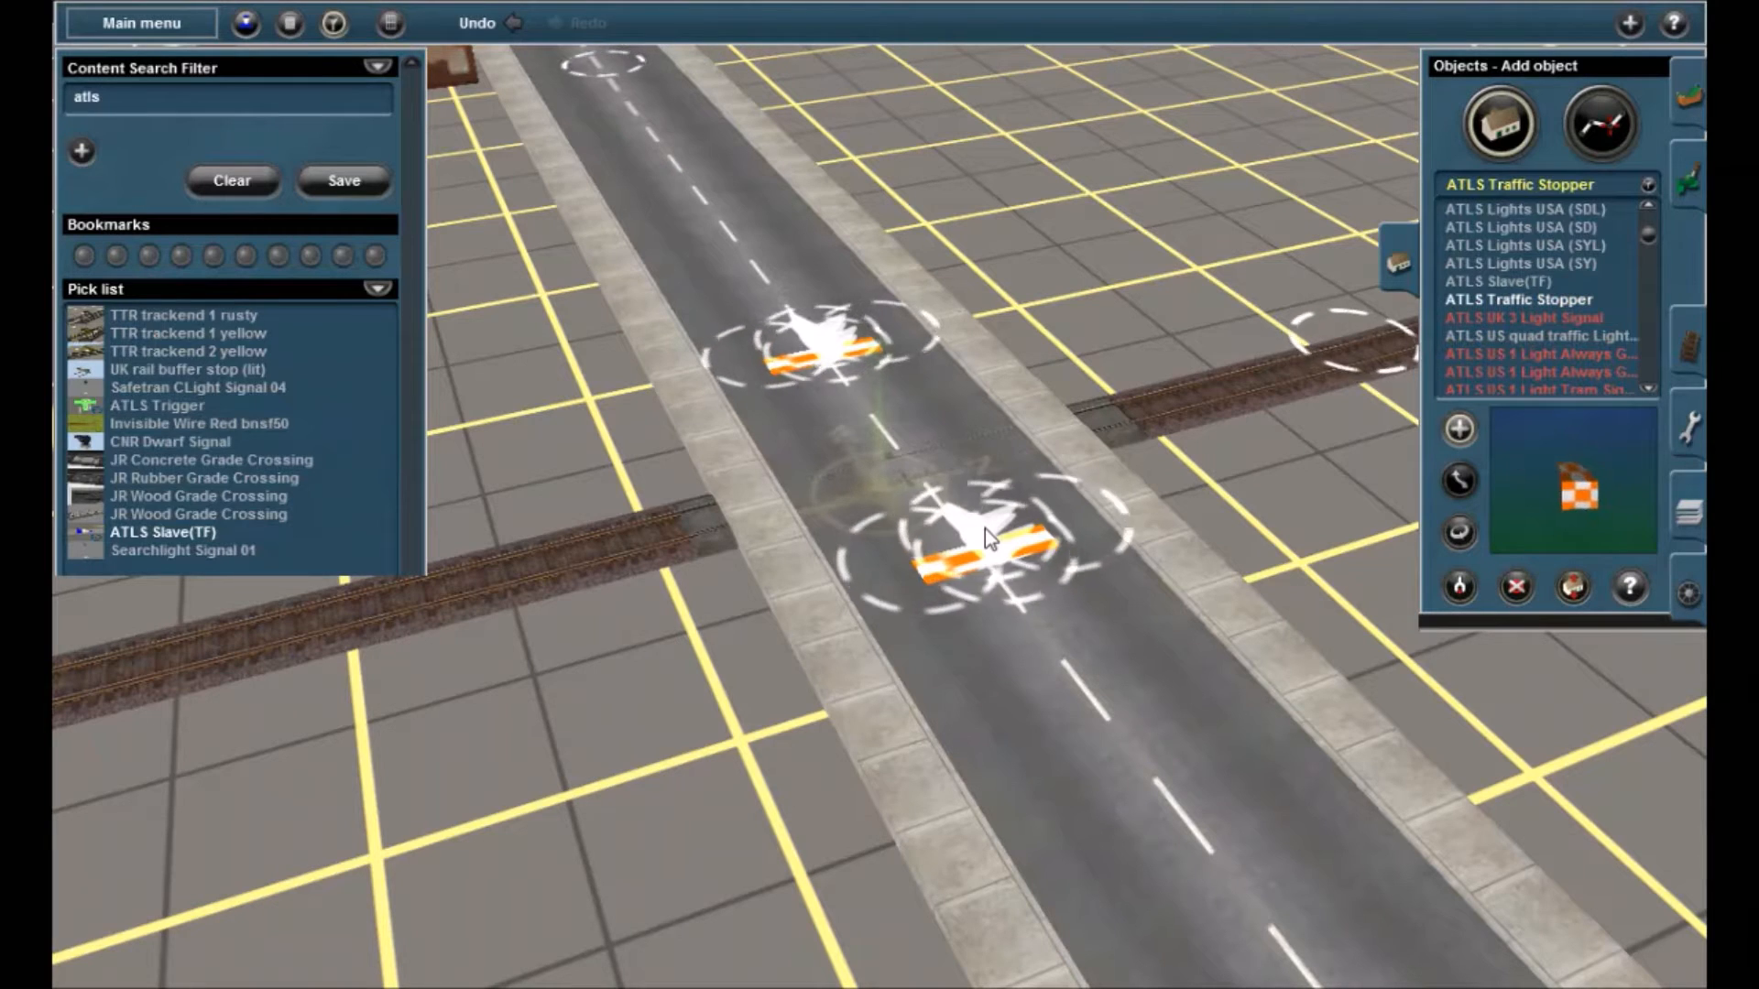
key("ctrl+z")
key("m")
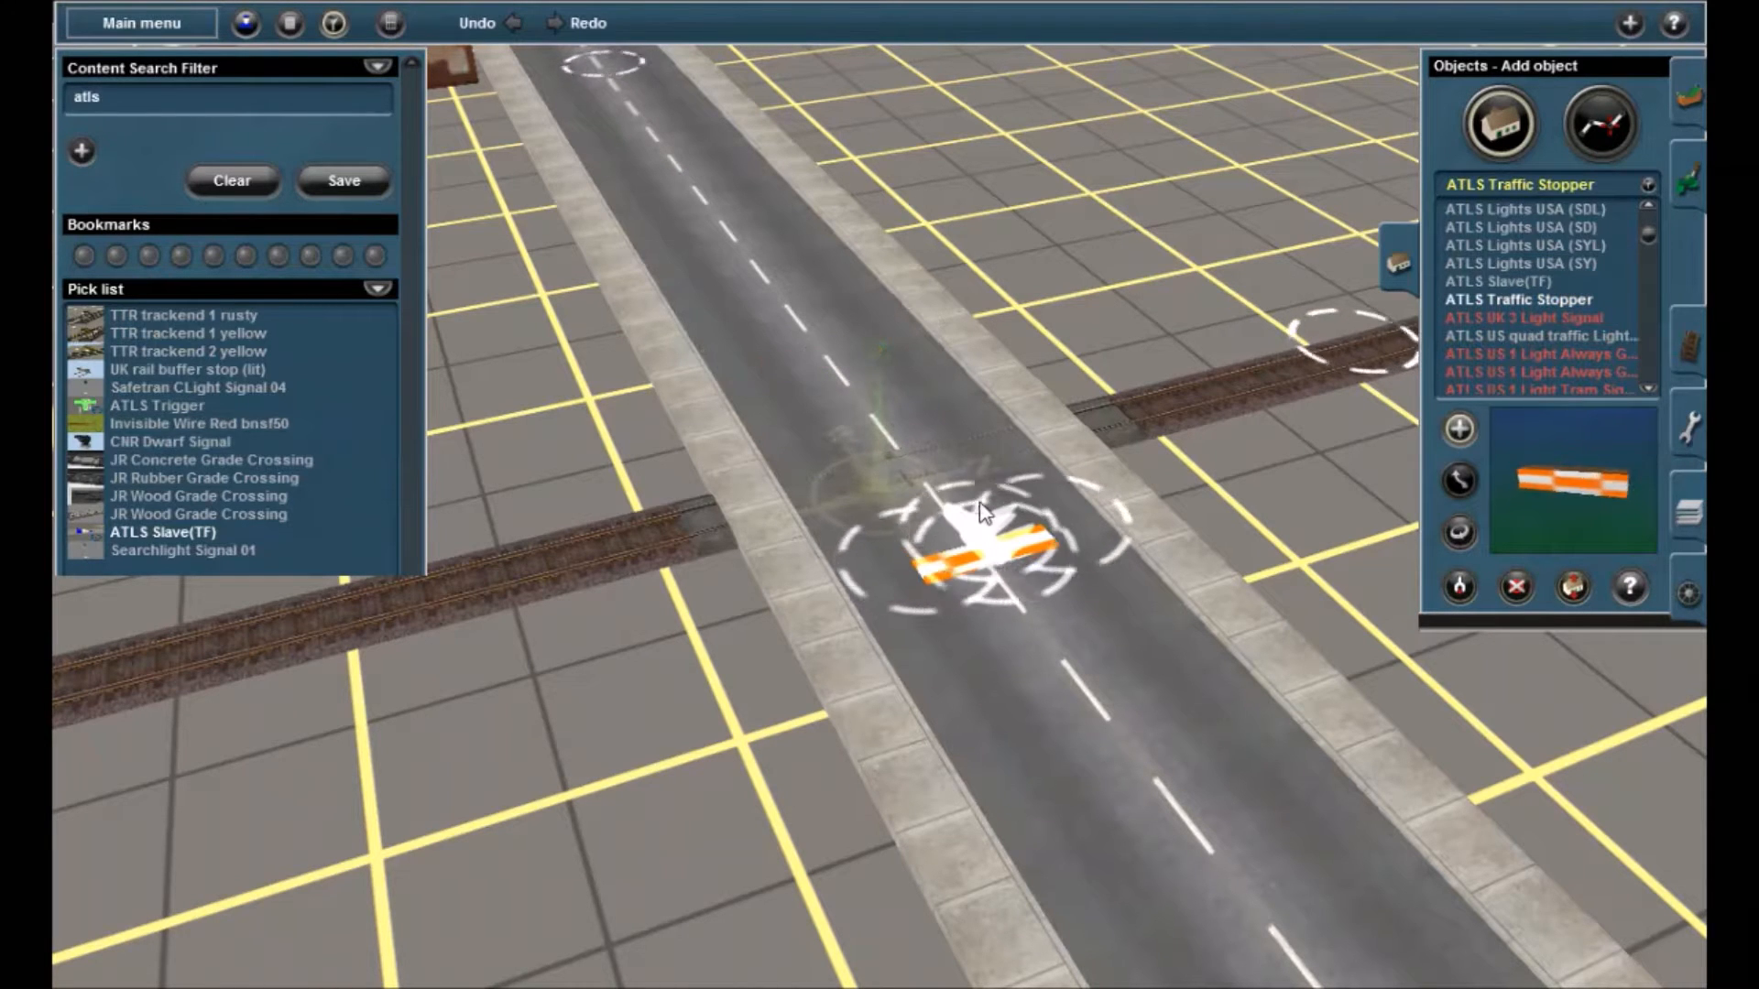
left_click_drag(989, 552, 927, 471)
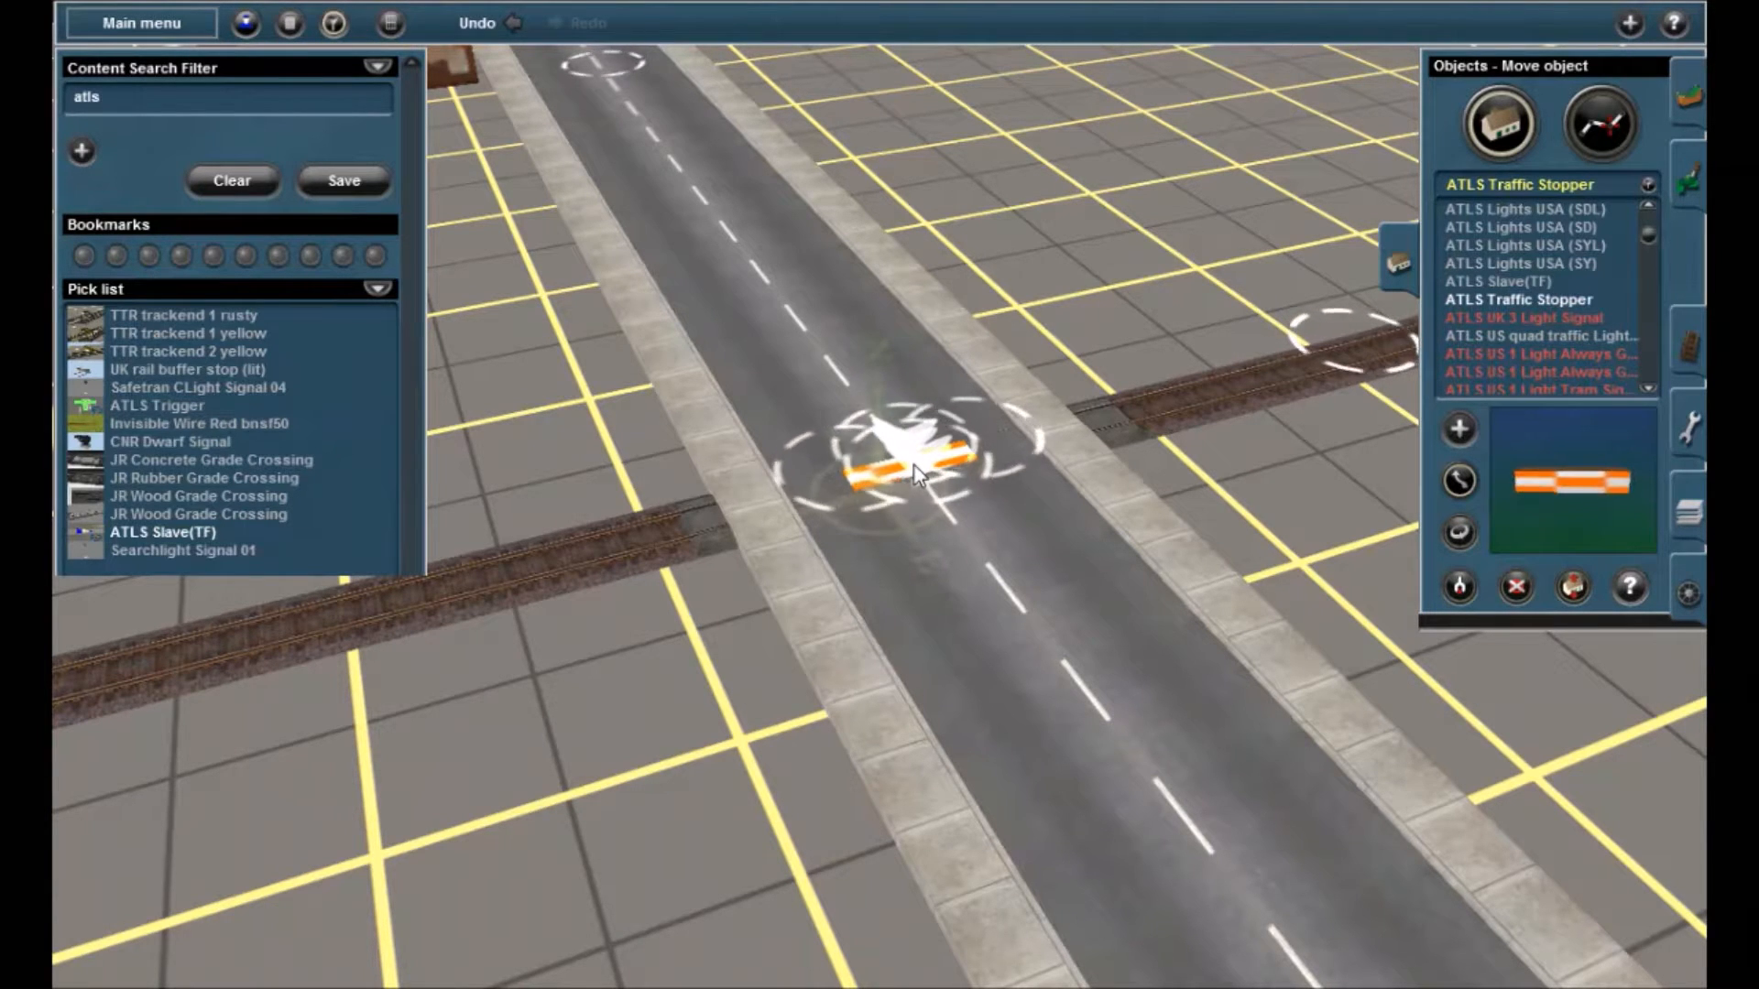
Insert spline points in the road on both sides of the rail crossing and delete the road section between them
right_click(938, 505)
scroll(866, 517, "up", 3)
right_click(827, 485)
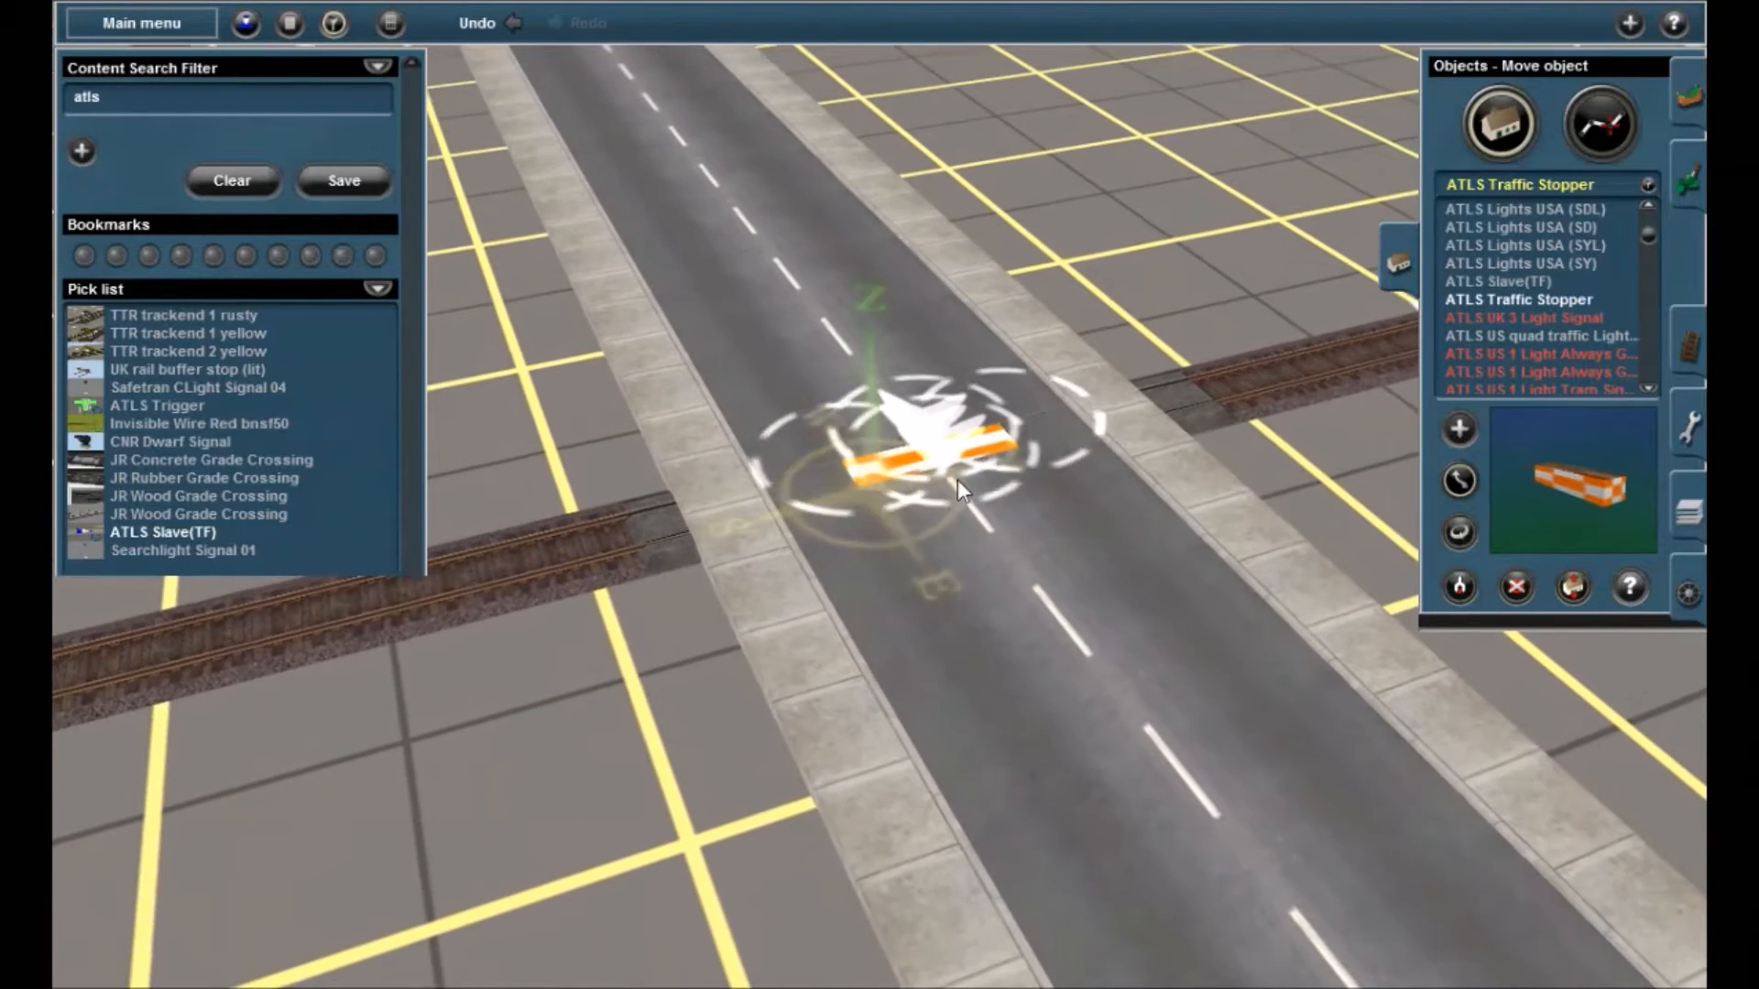
left_click(1602, 122)
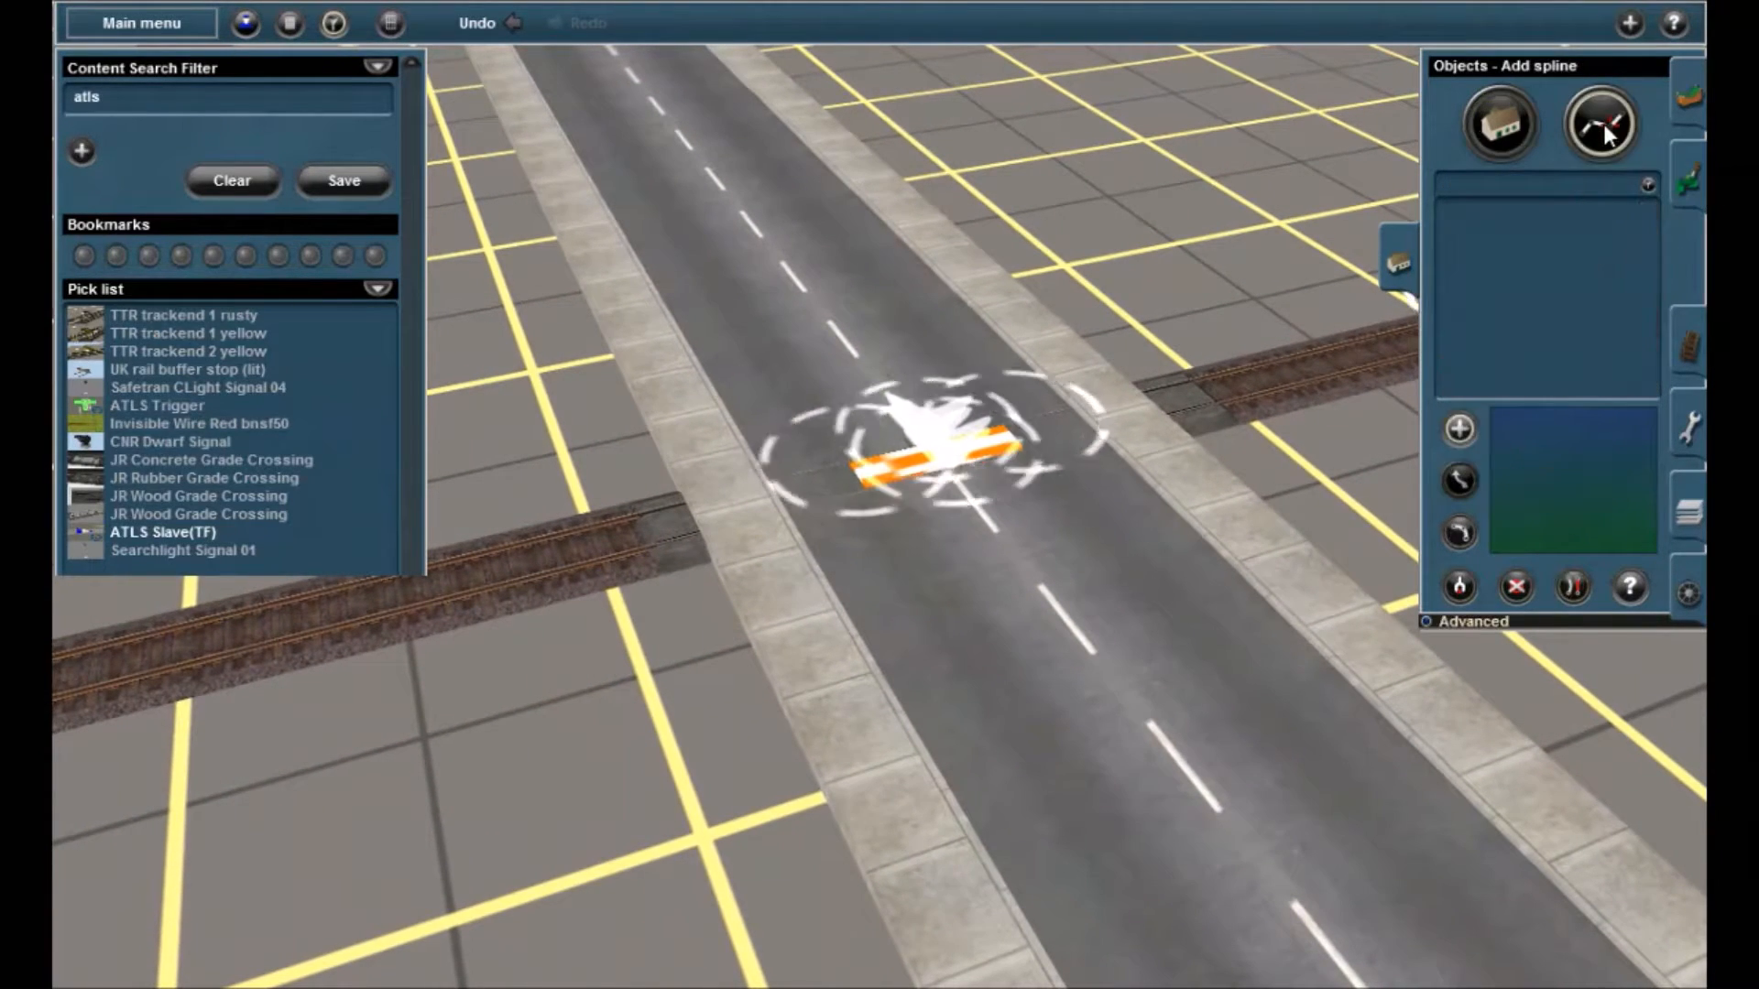
left_click(1474, 621)
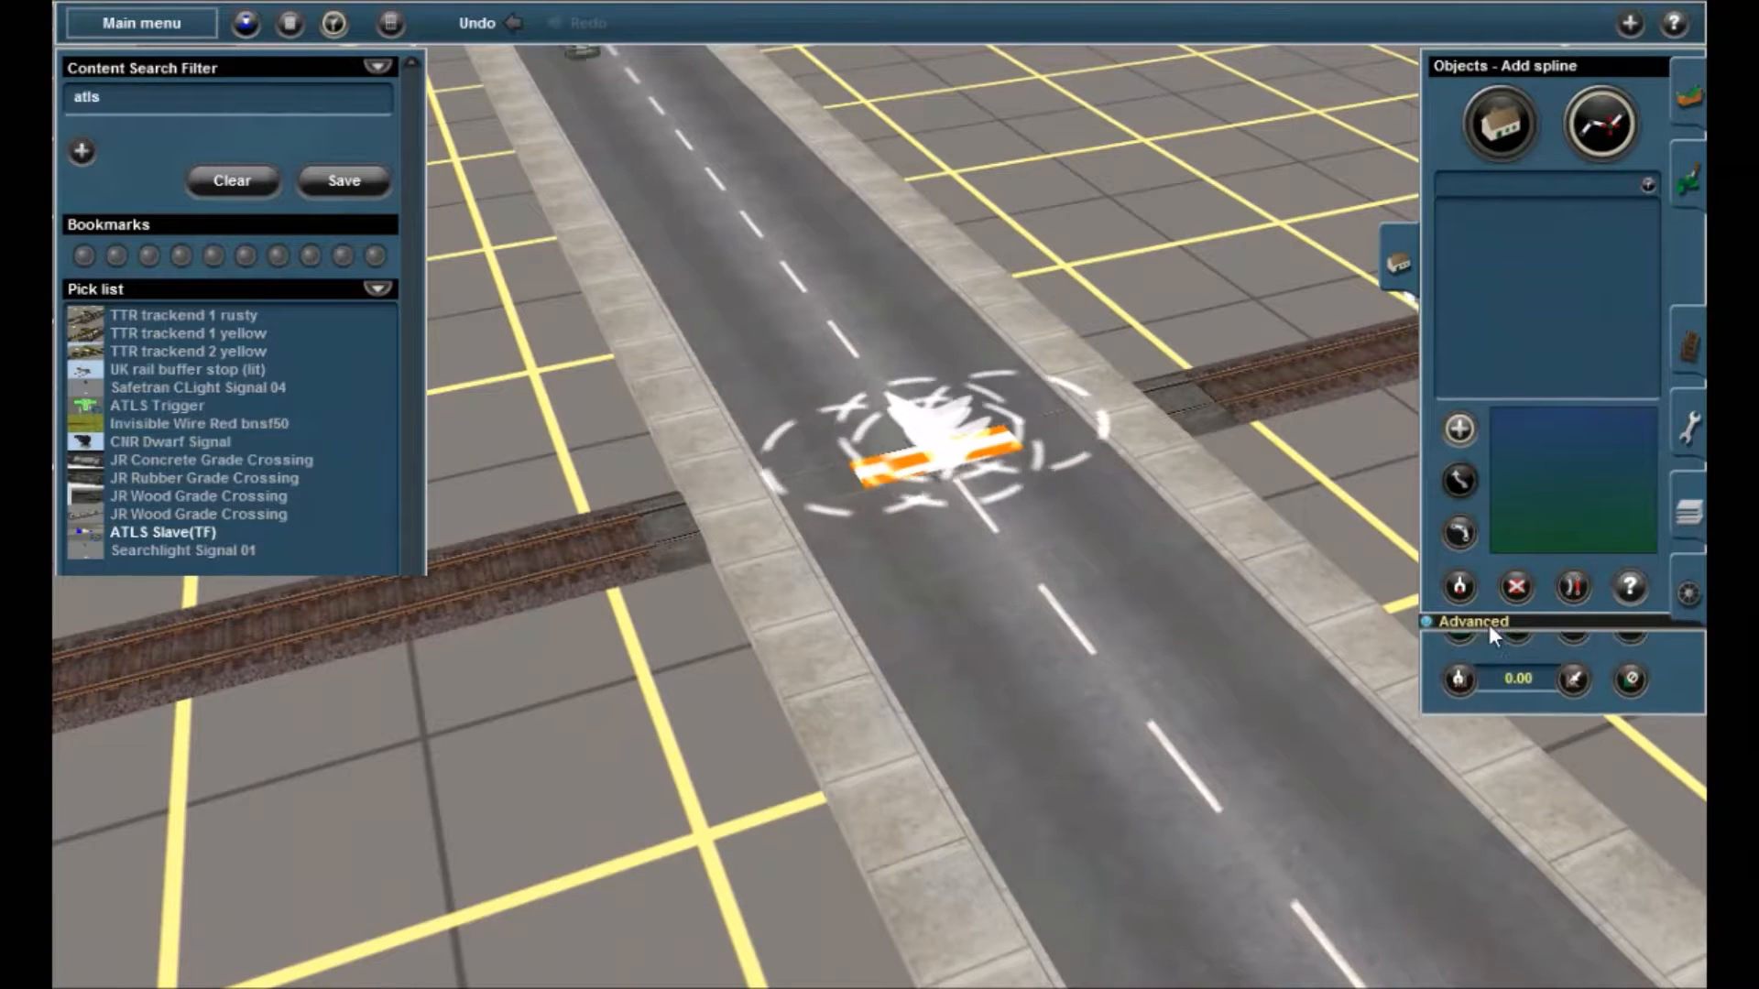
left_click(1578, 667)
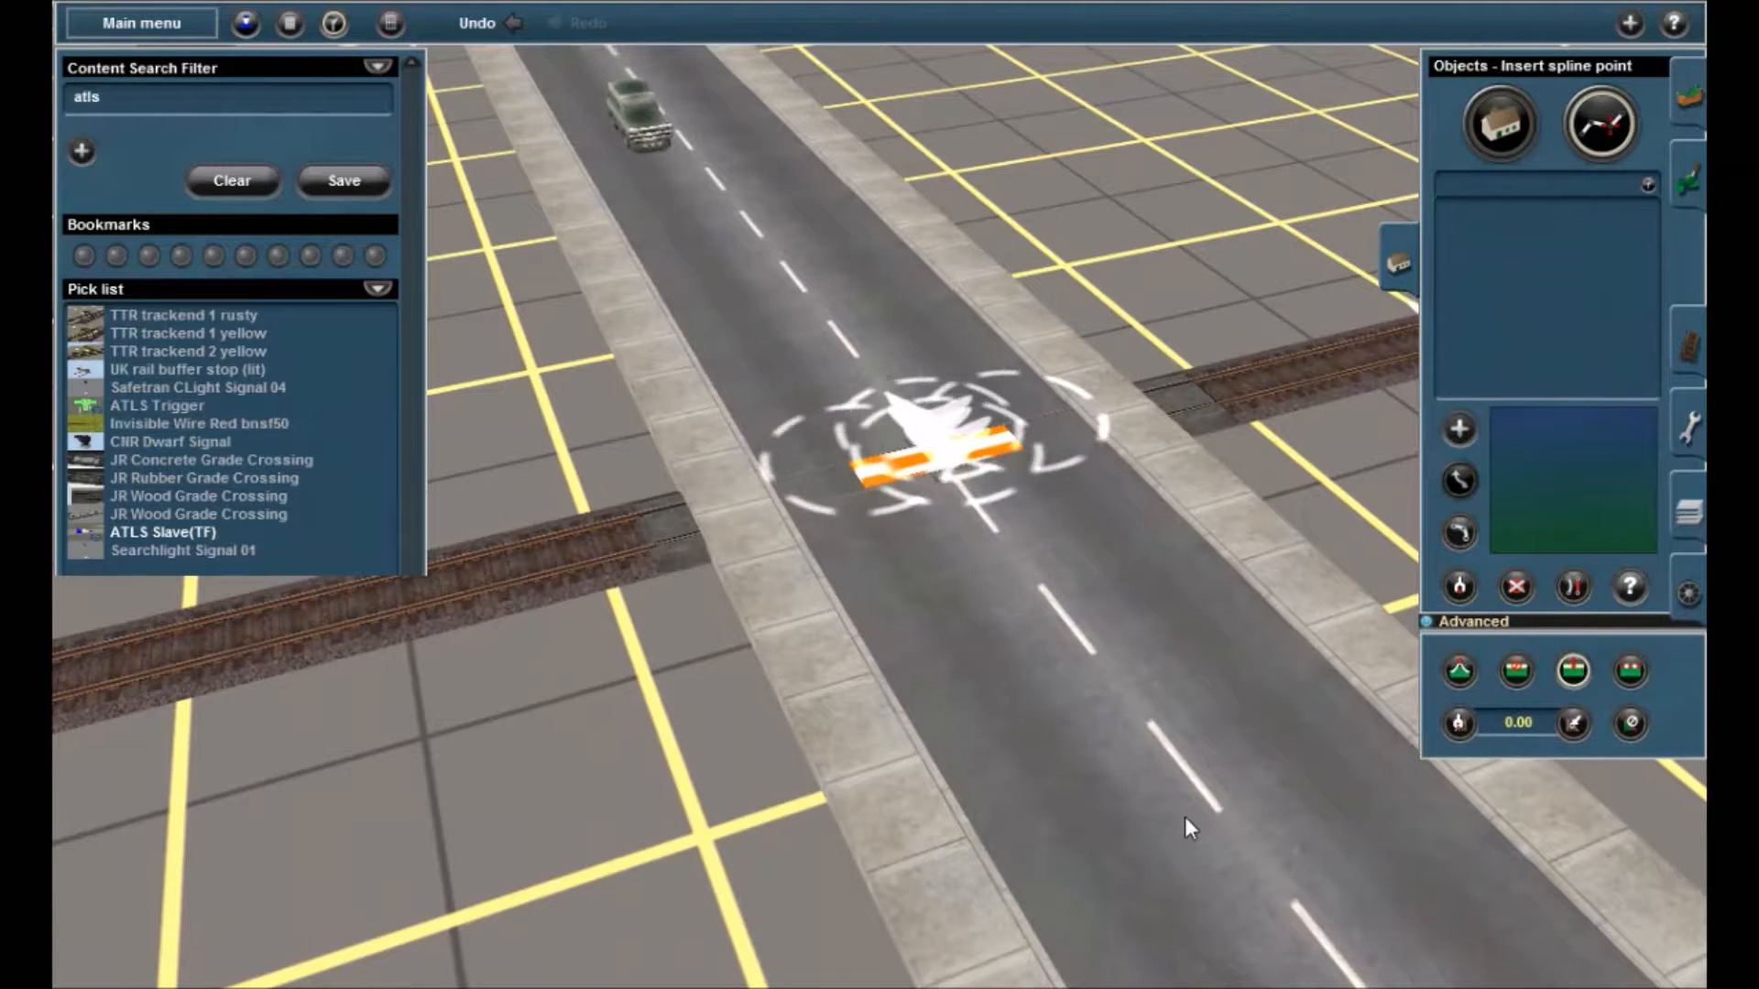
left_click(770, 277)
key("d")
left_click(861, 273)
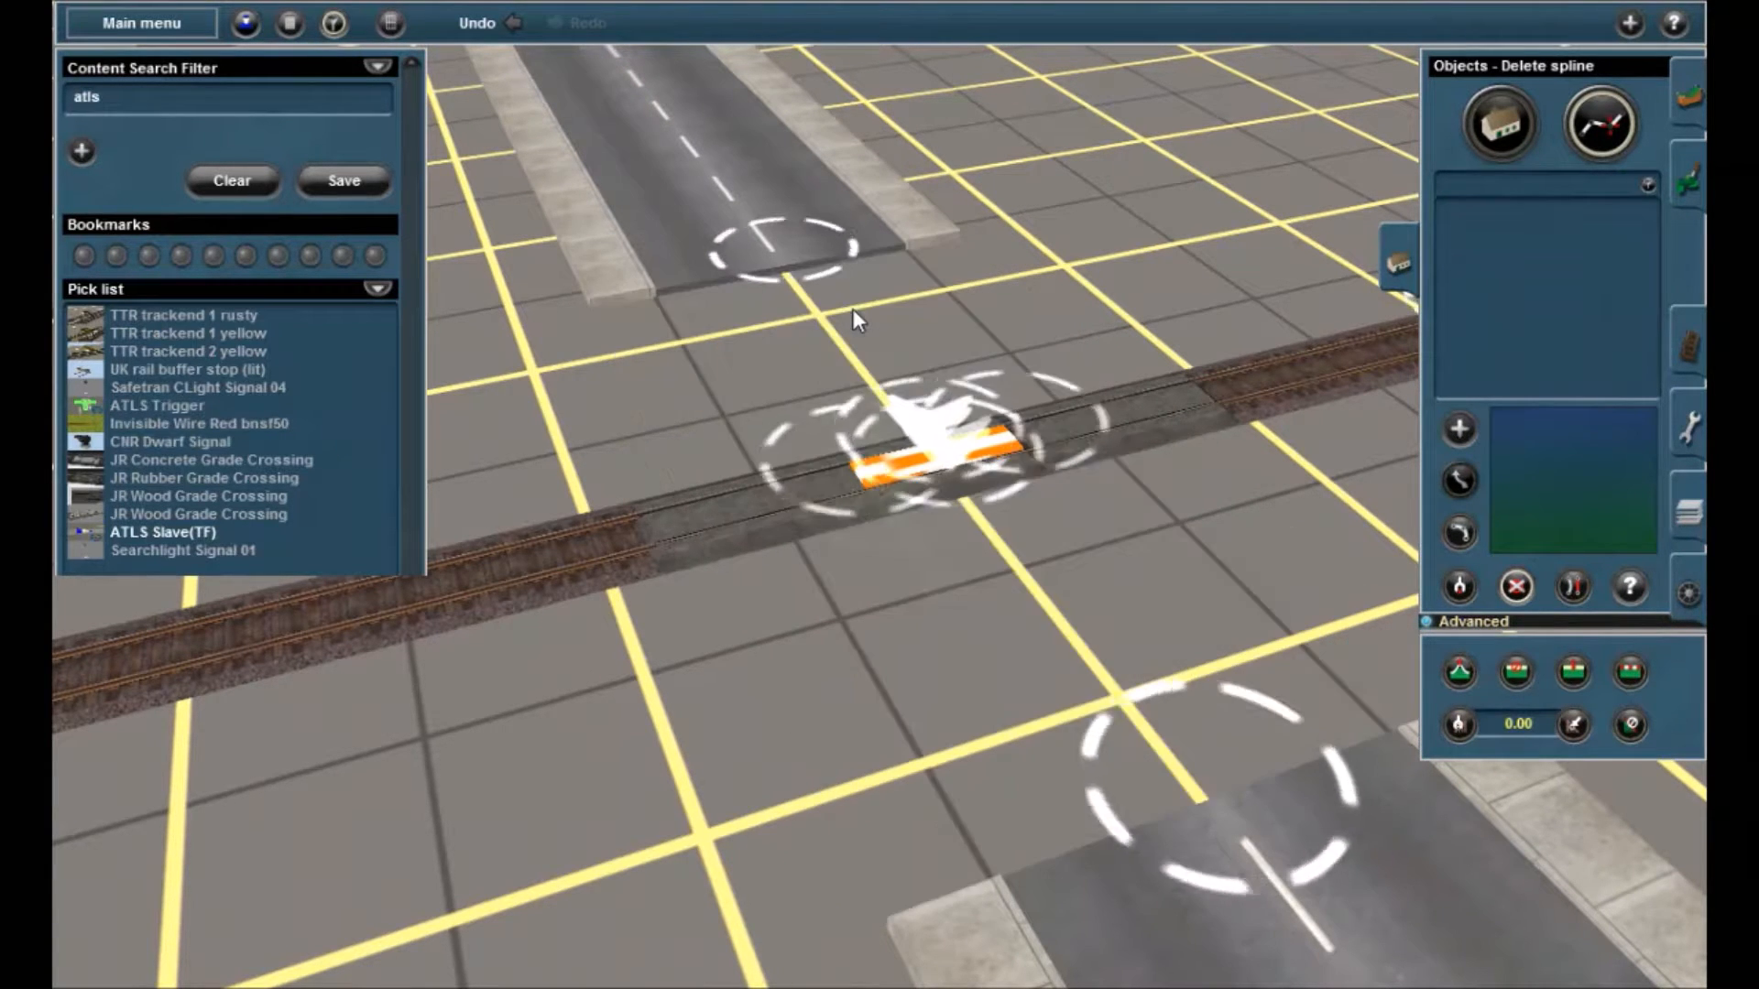
Move the two cut road ends onto the ATLS Traffic Stopper at the rail crossing
key("m")
left_click_drag(1224, 795, 931, 427)
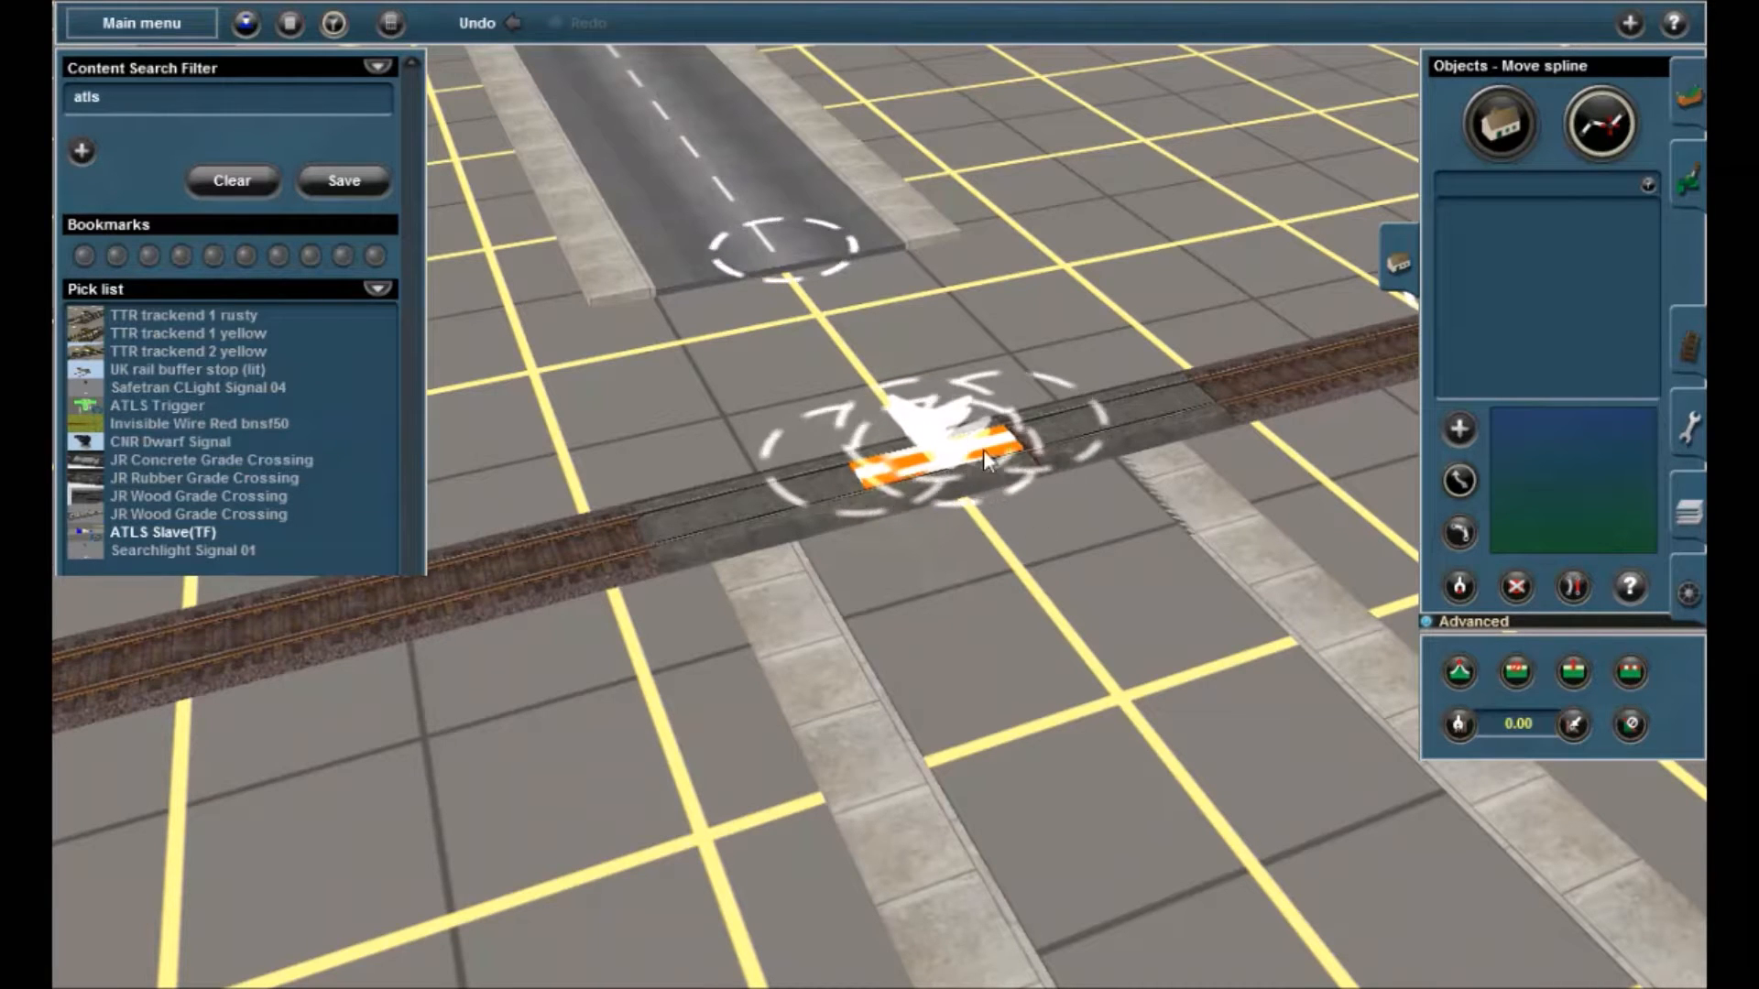
left_click_drag(766, 277, 927, 425)
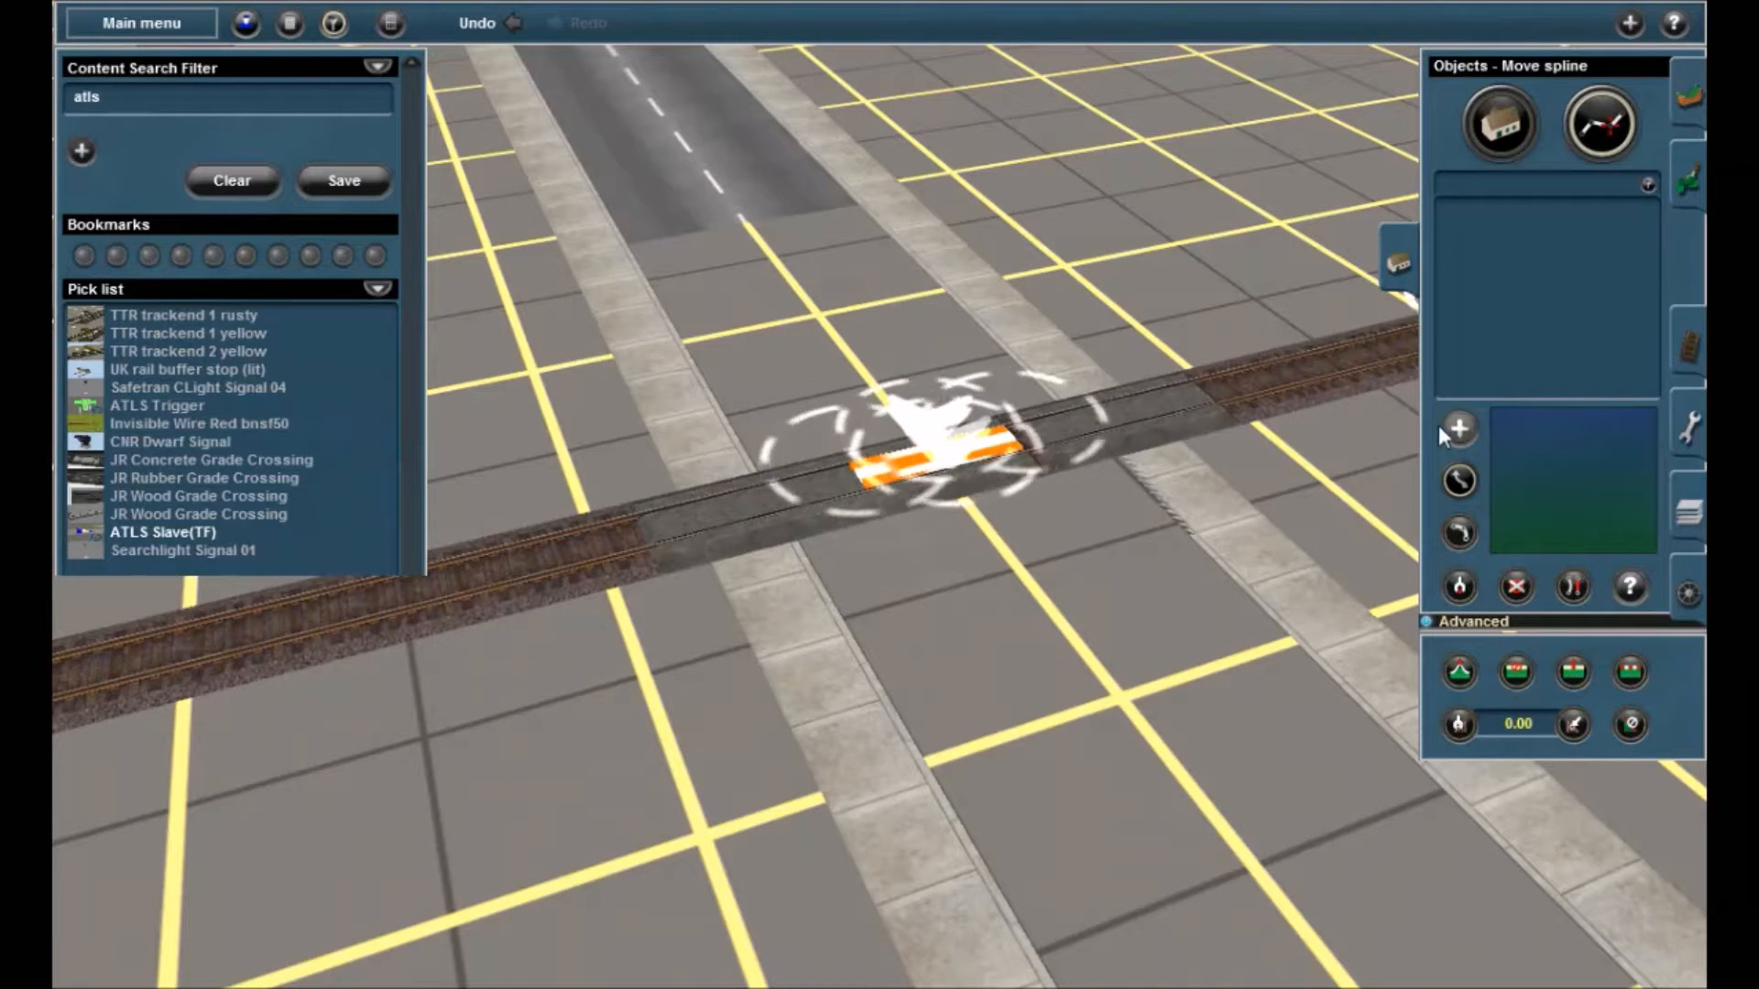
Raise the ATLS Traffic Stopper by about 0.25 to adjust the road height at the rail crossing
left_click(1523, 131)
left_click(1583, 588)
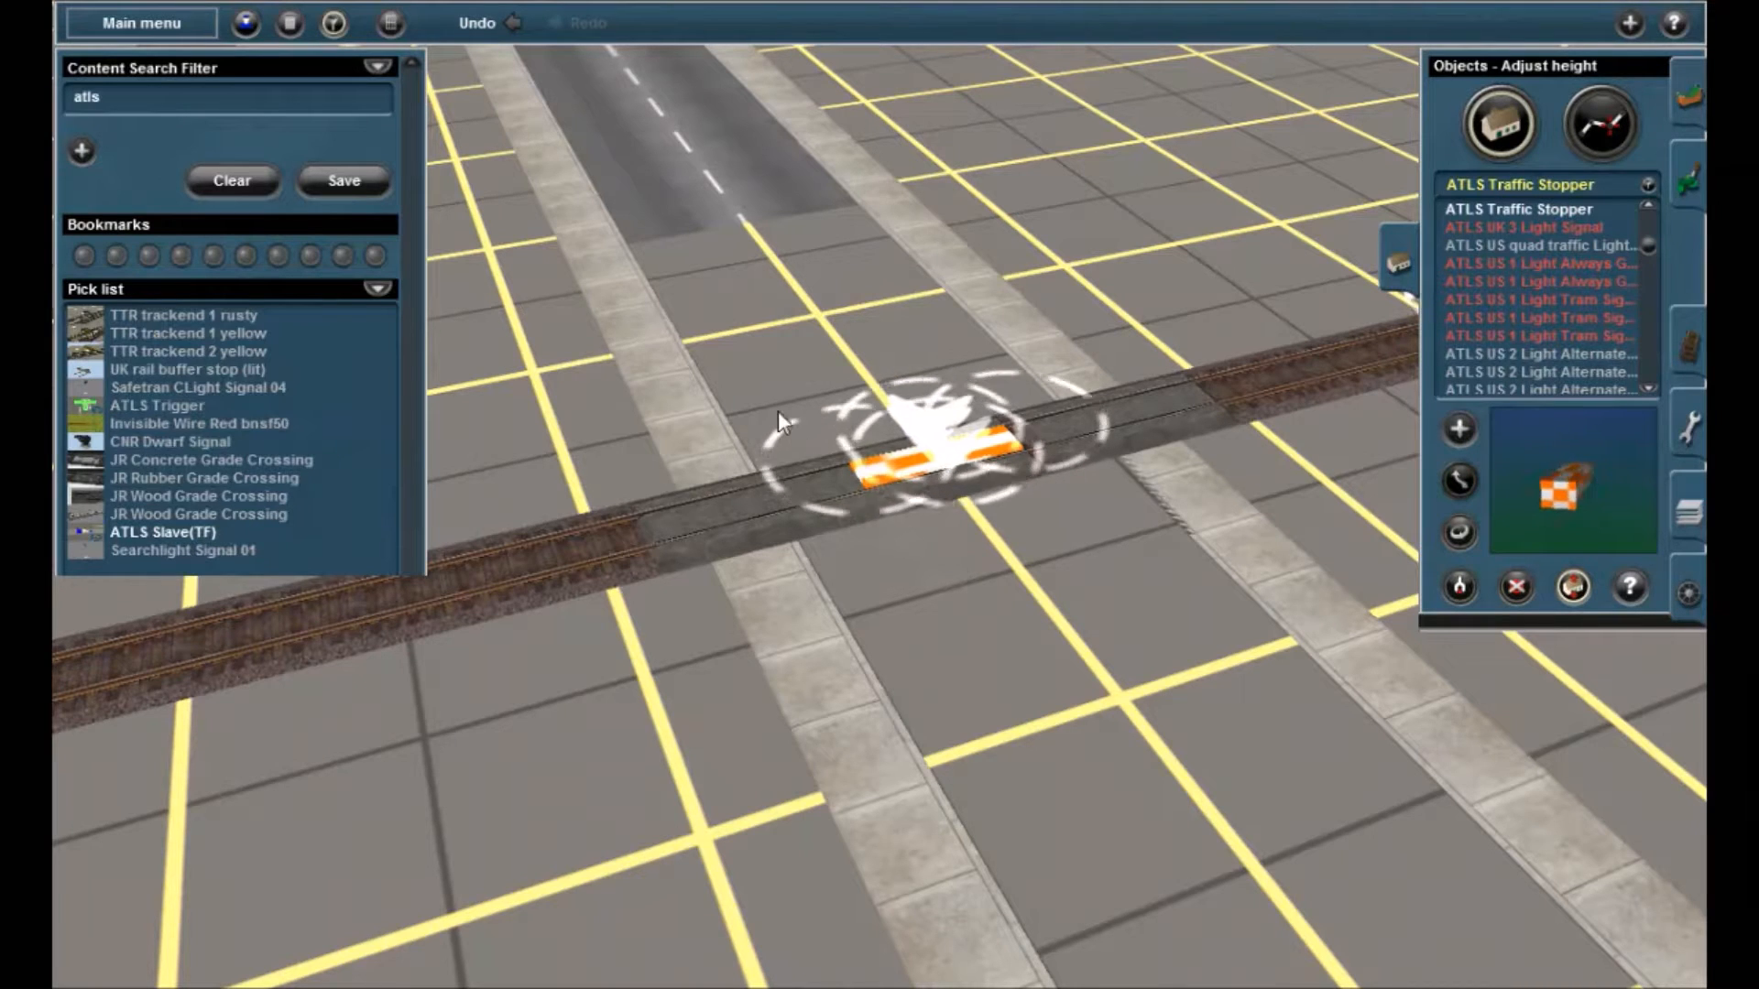
left_click_drag(904, 467, 905, 445)
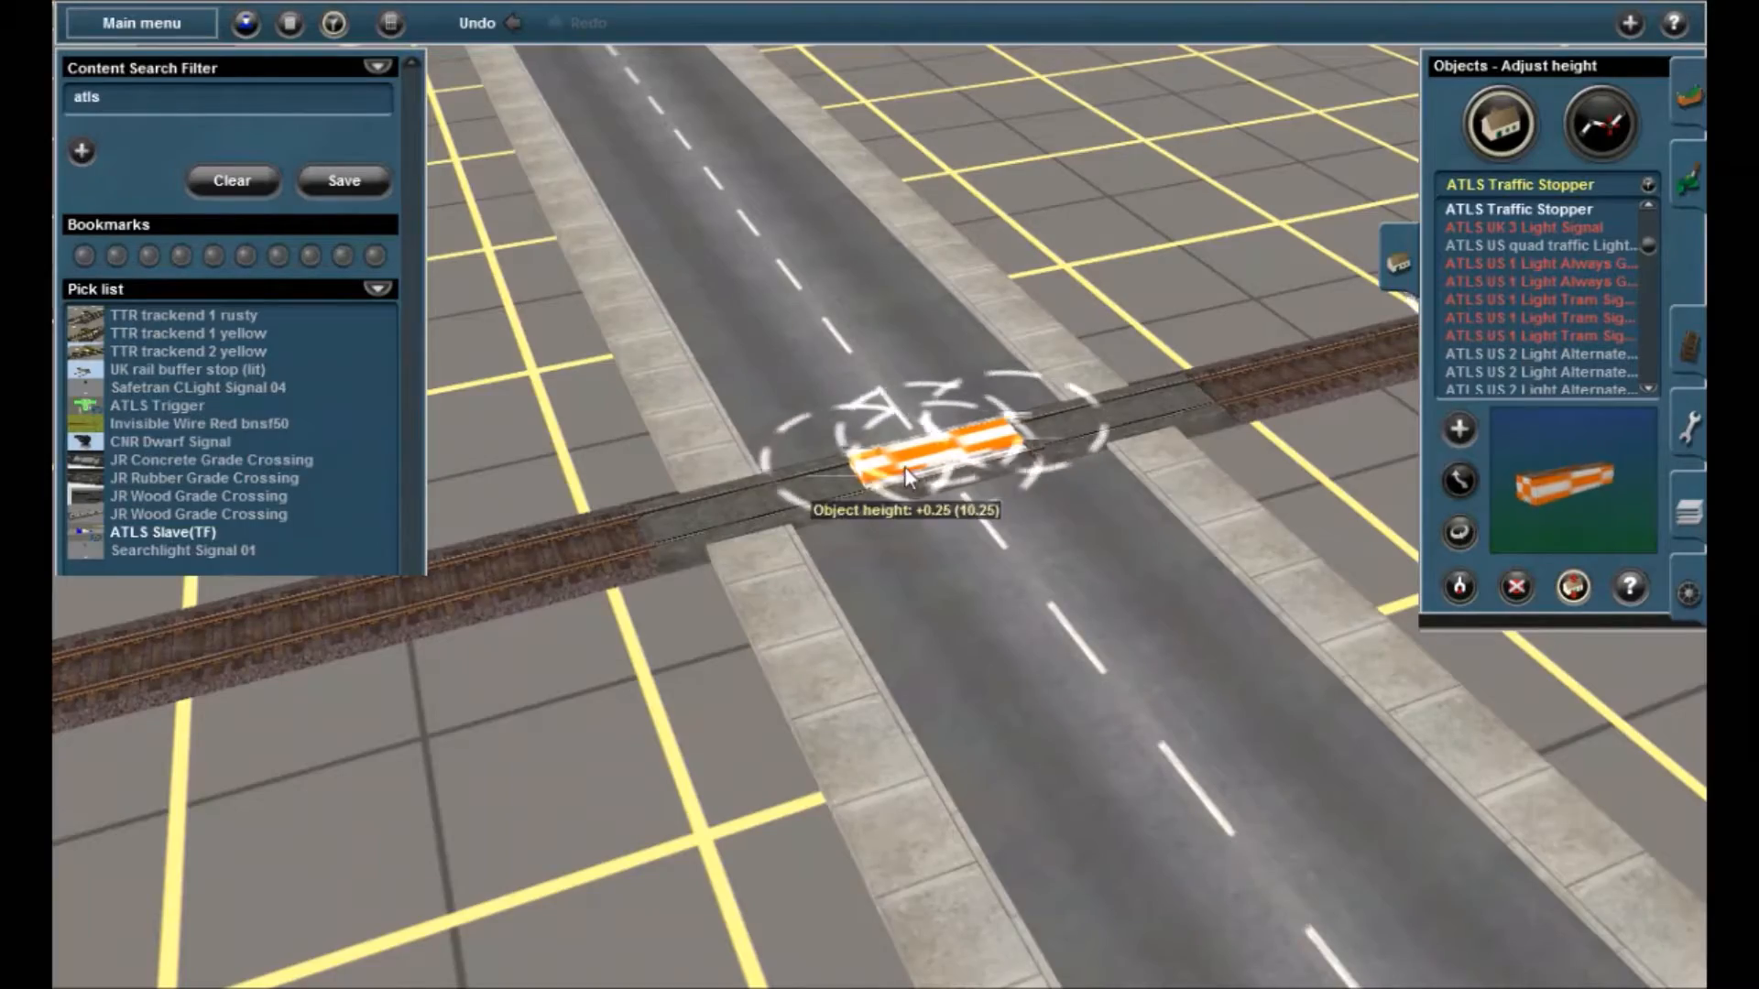
scroll(980, 469, "up", 5)
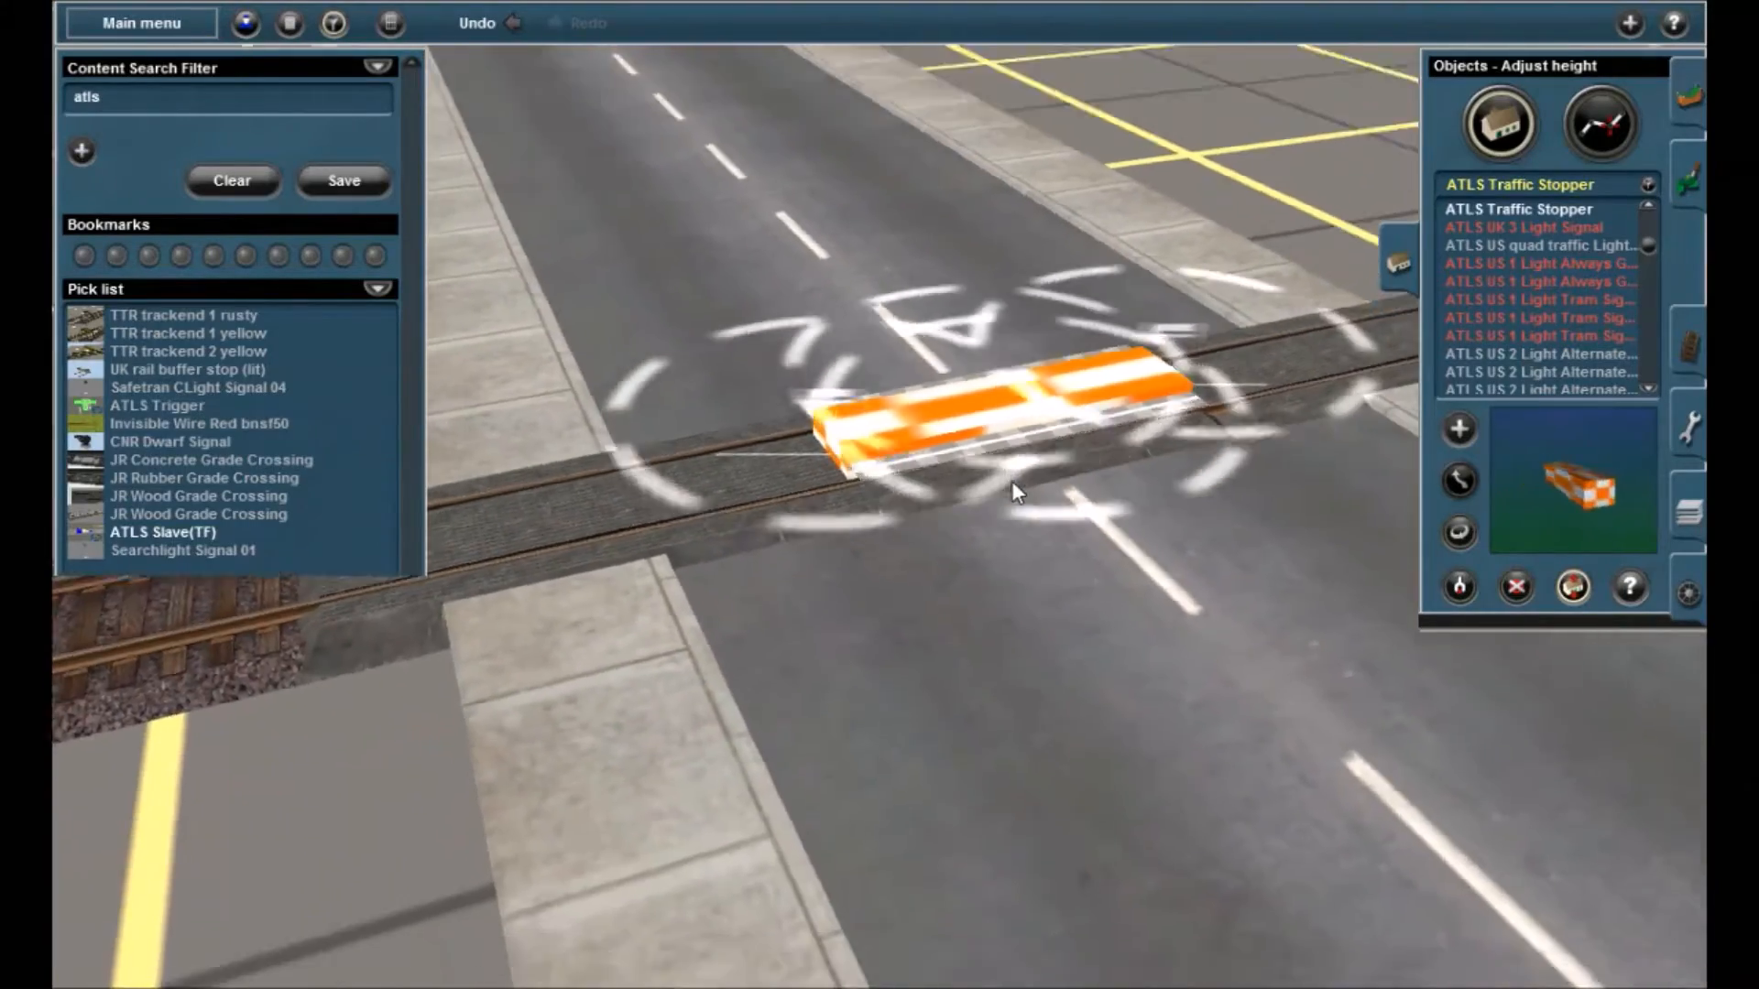
key("Down")
key("Up")
key("Left")
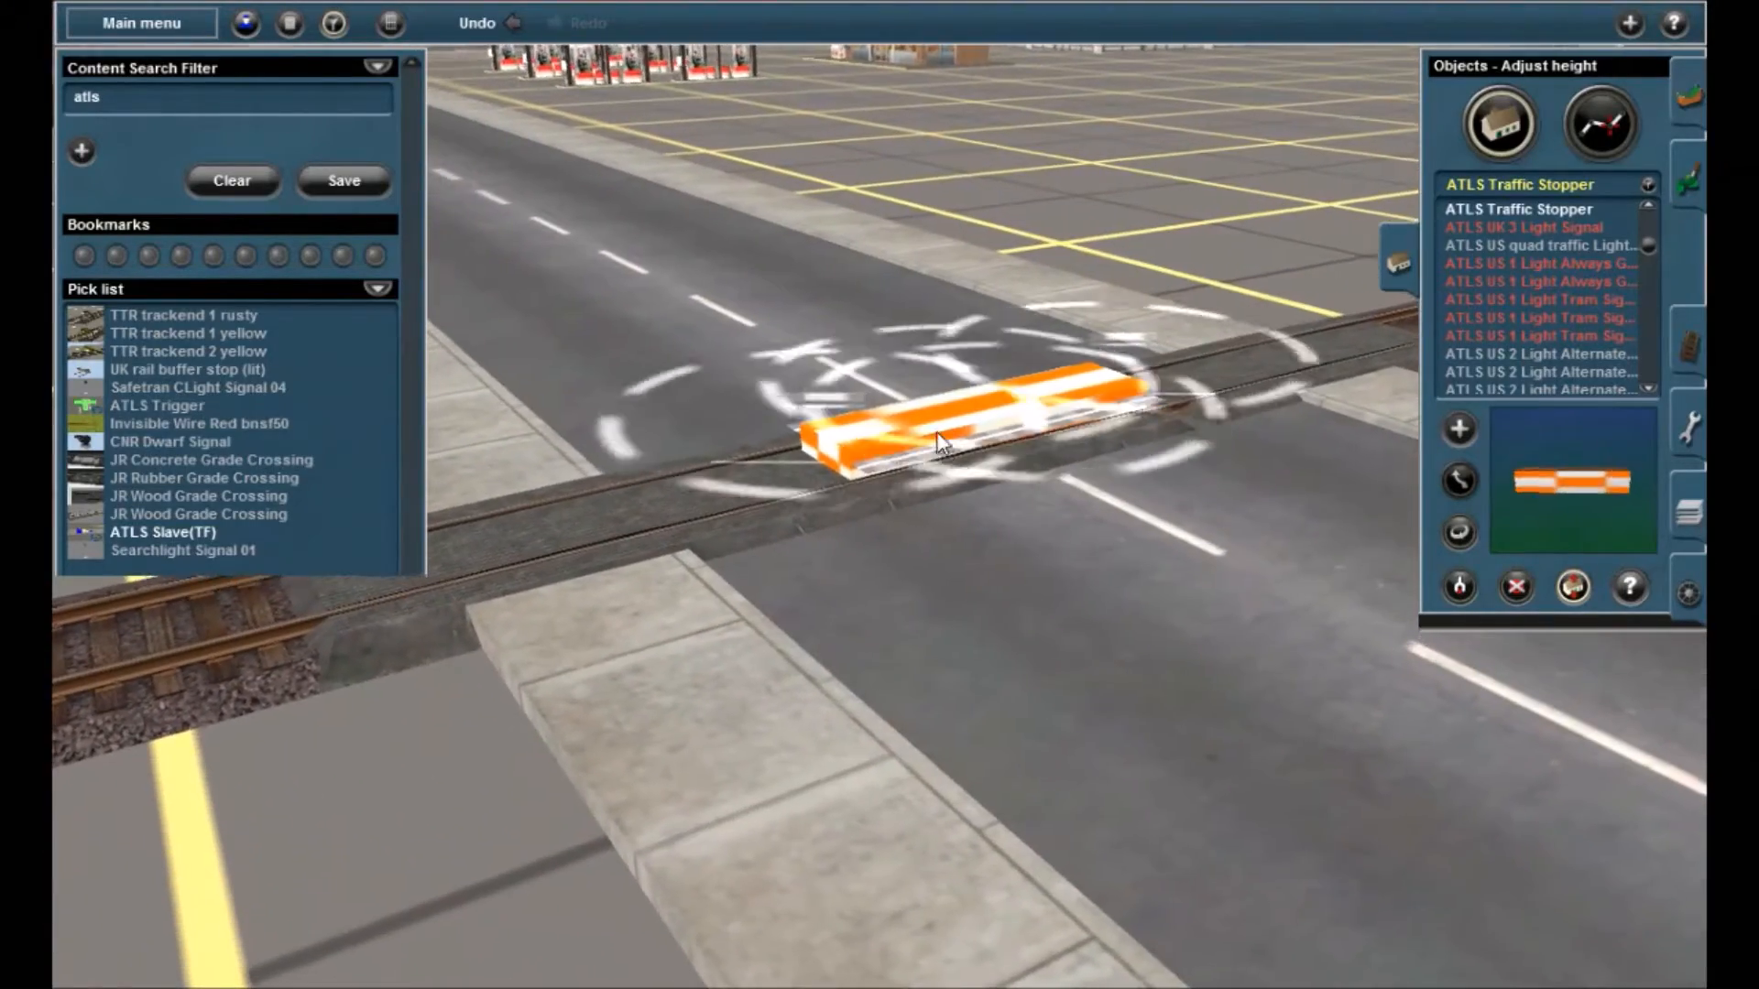
left_click_drag(920, 429, 919, 418)
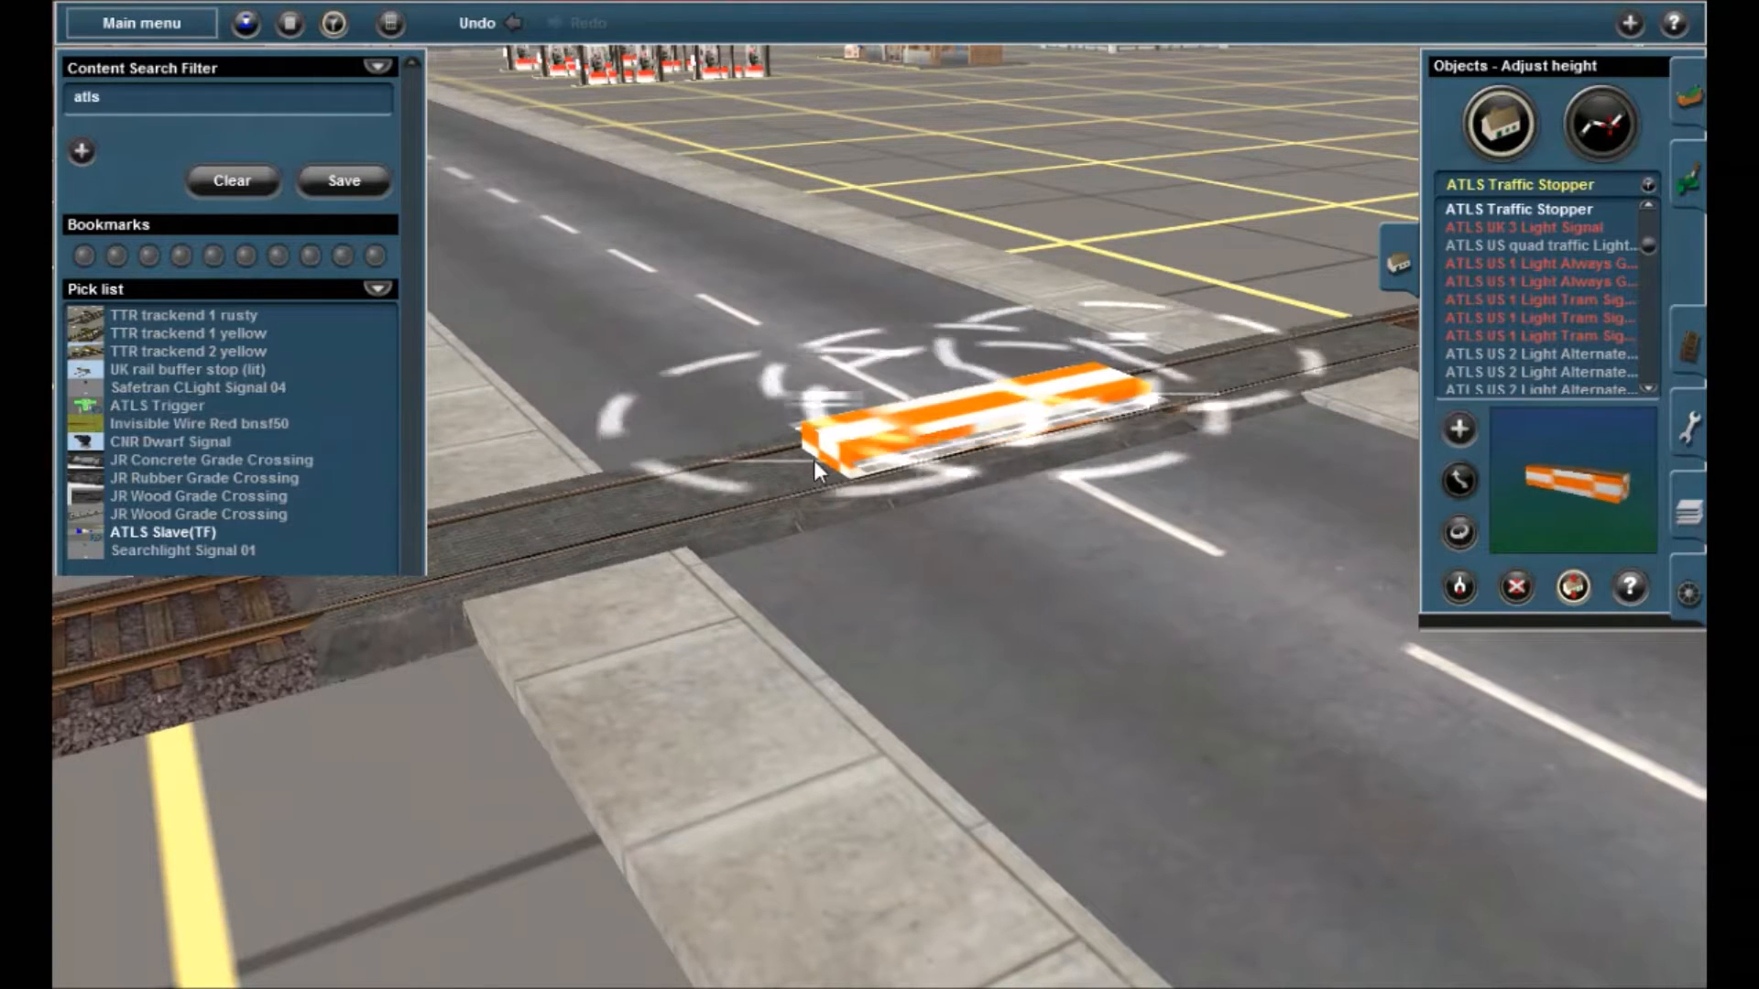
Examine the height and fit of the road, rails and ATLS Traffic Stopper at the crossing from several angles
key("Up")
key("Left")
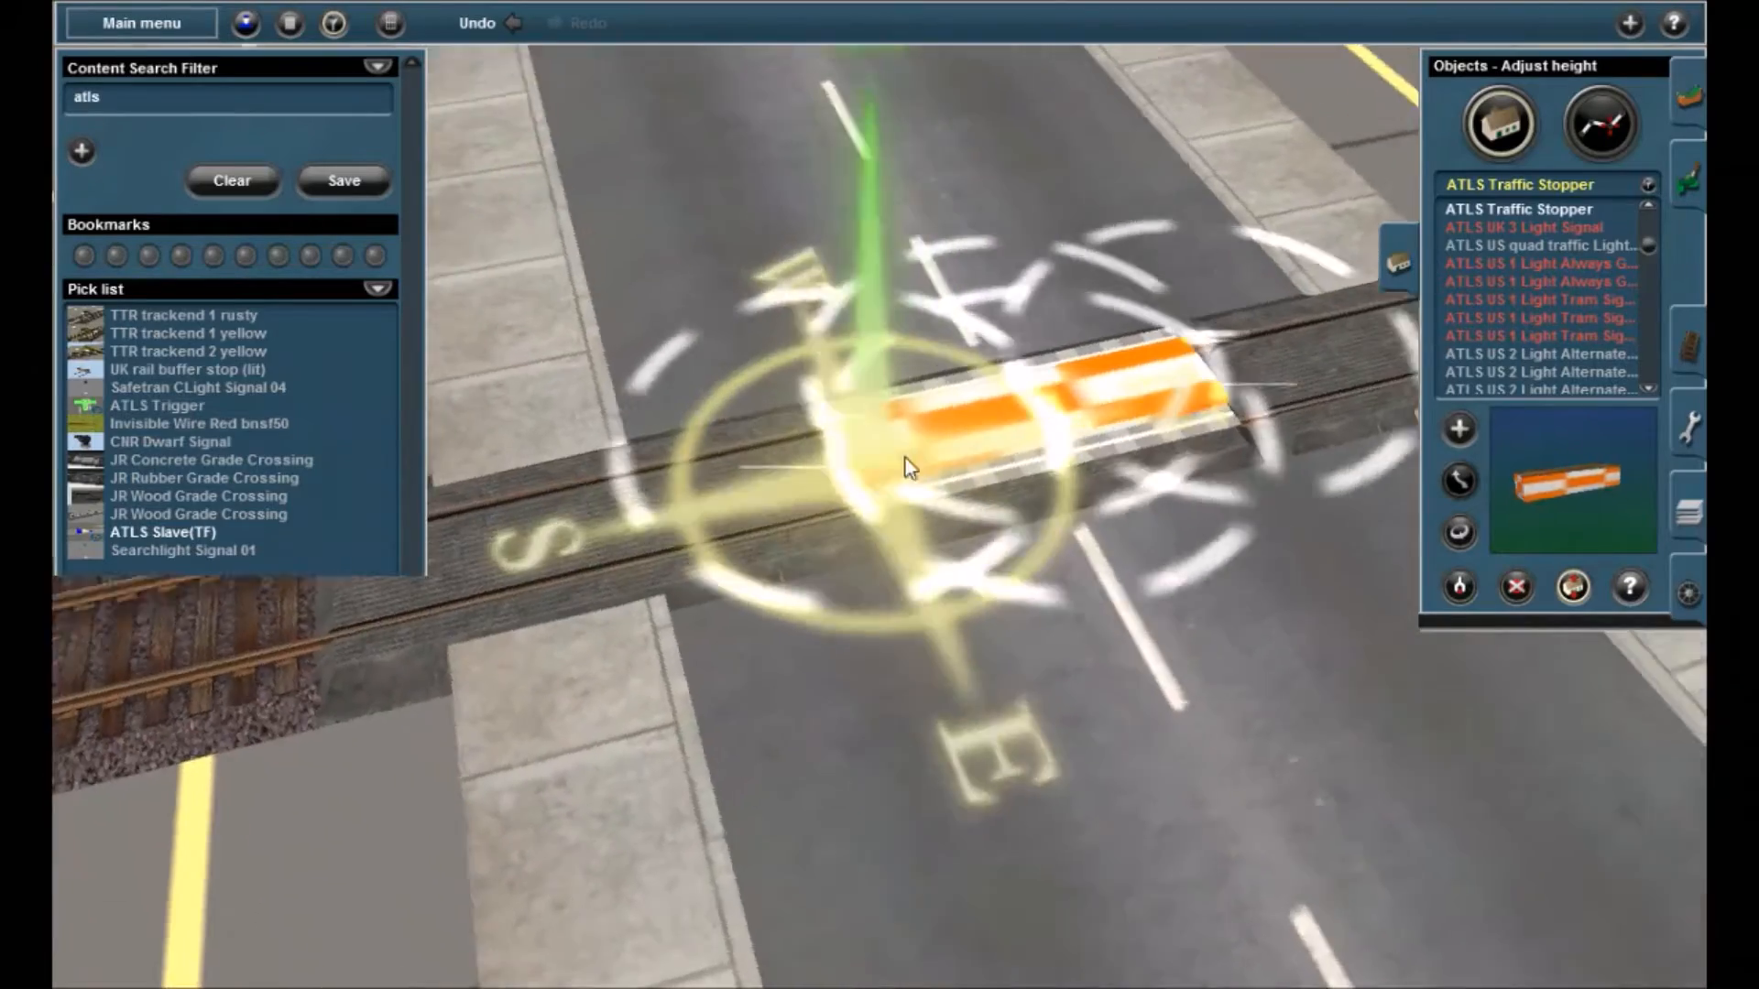
key("Right")
key("Down")
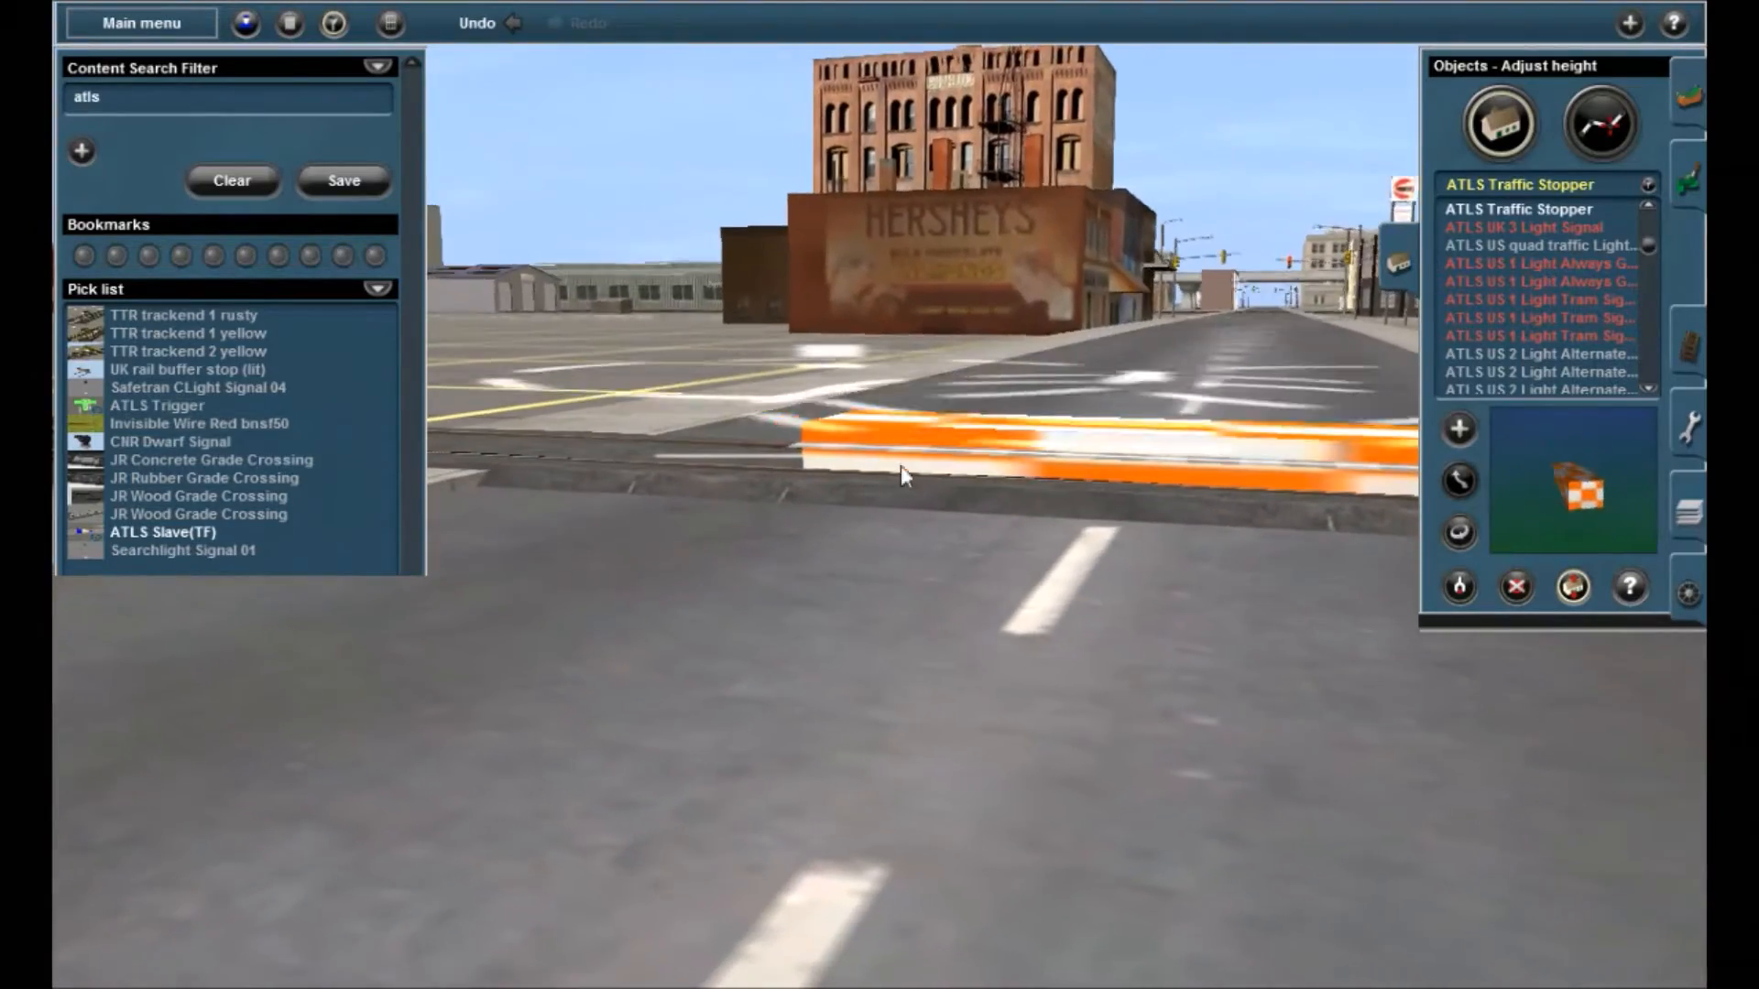
key("Up")
key("Right")
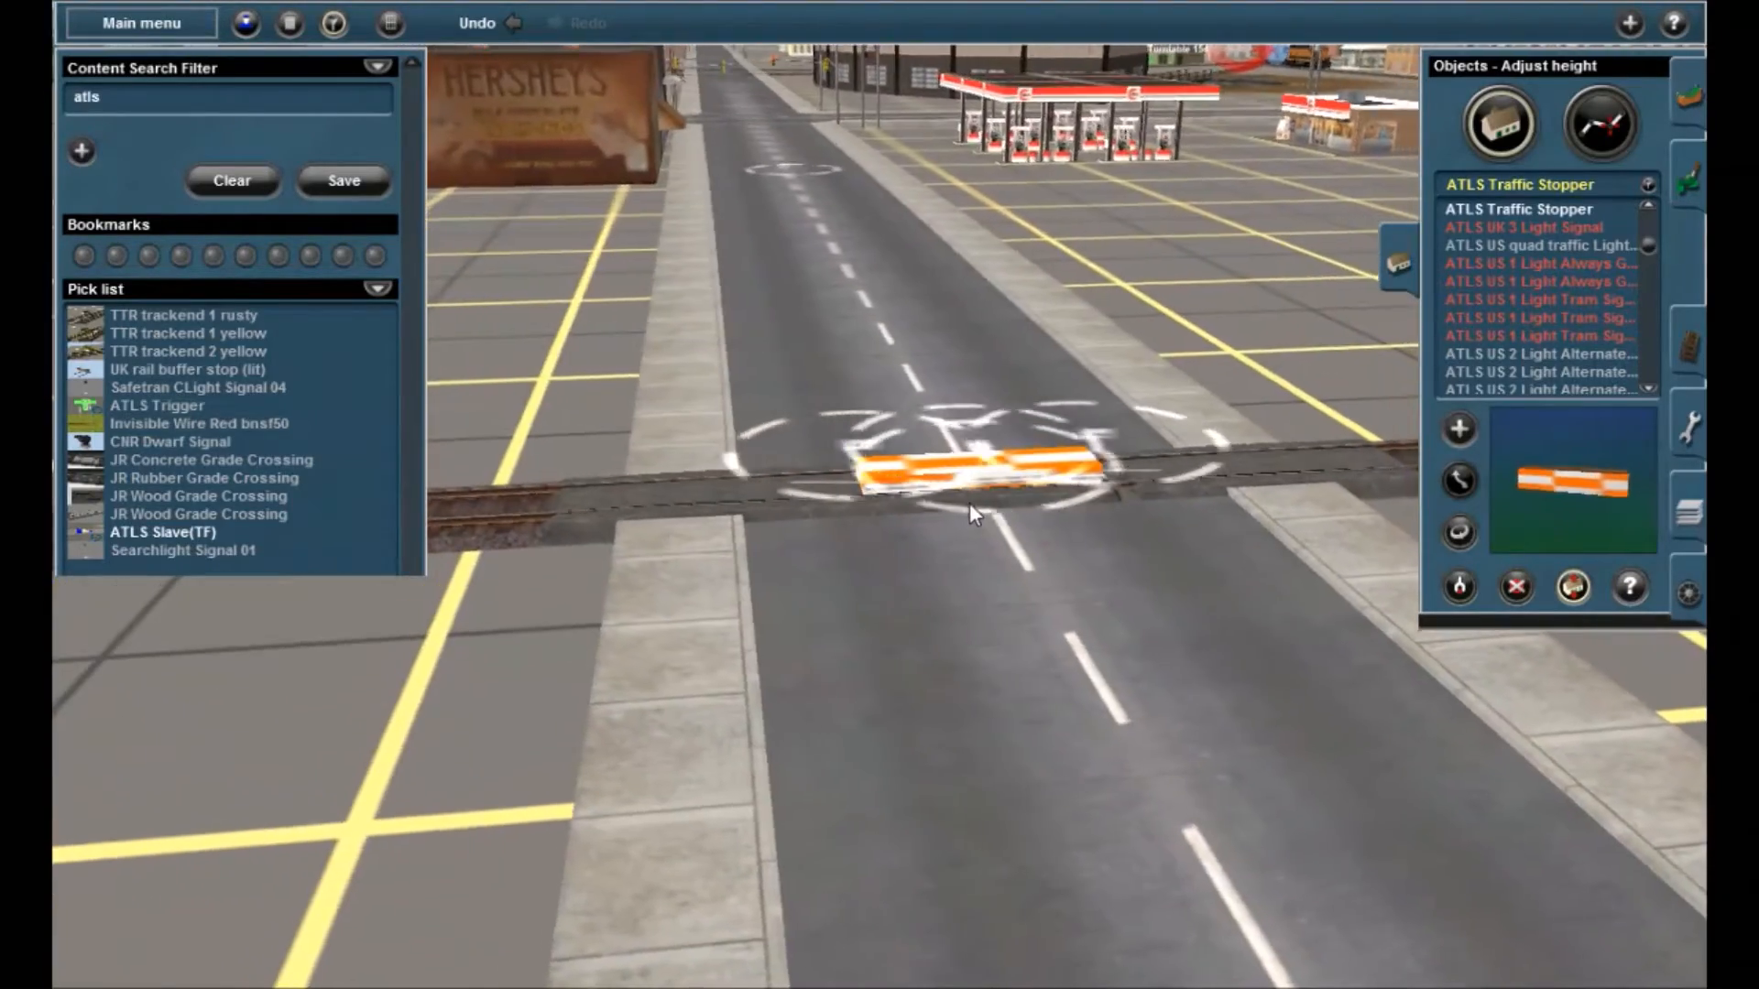
key("Up")
key("Left")
scroll(971, 506, "down", 3)
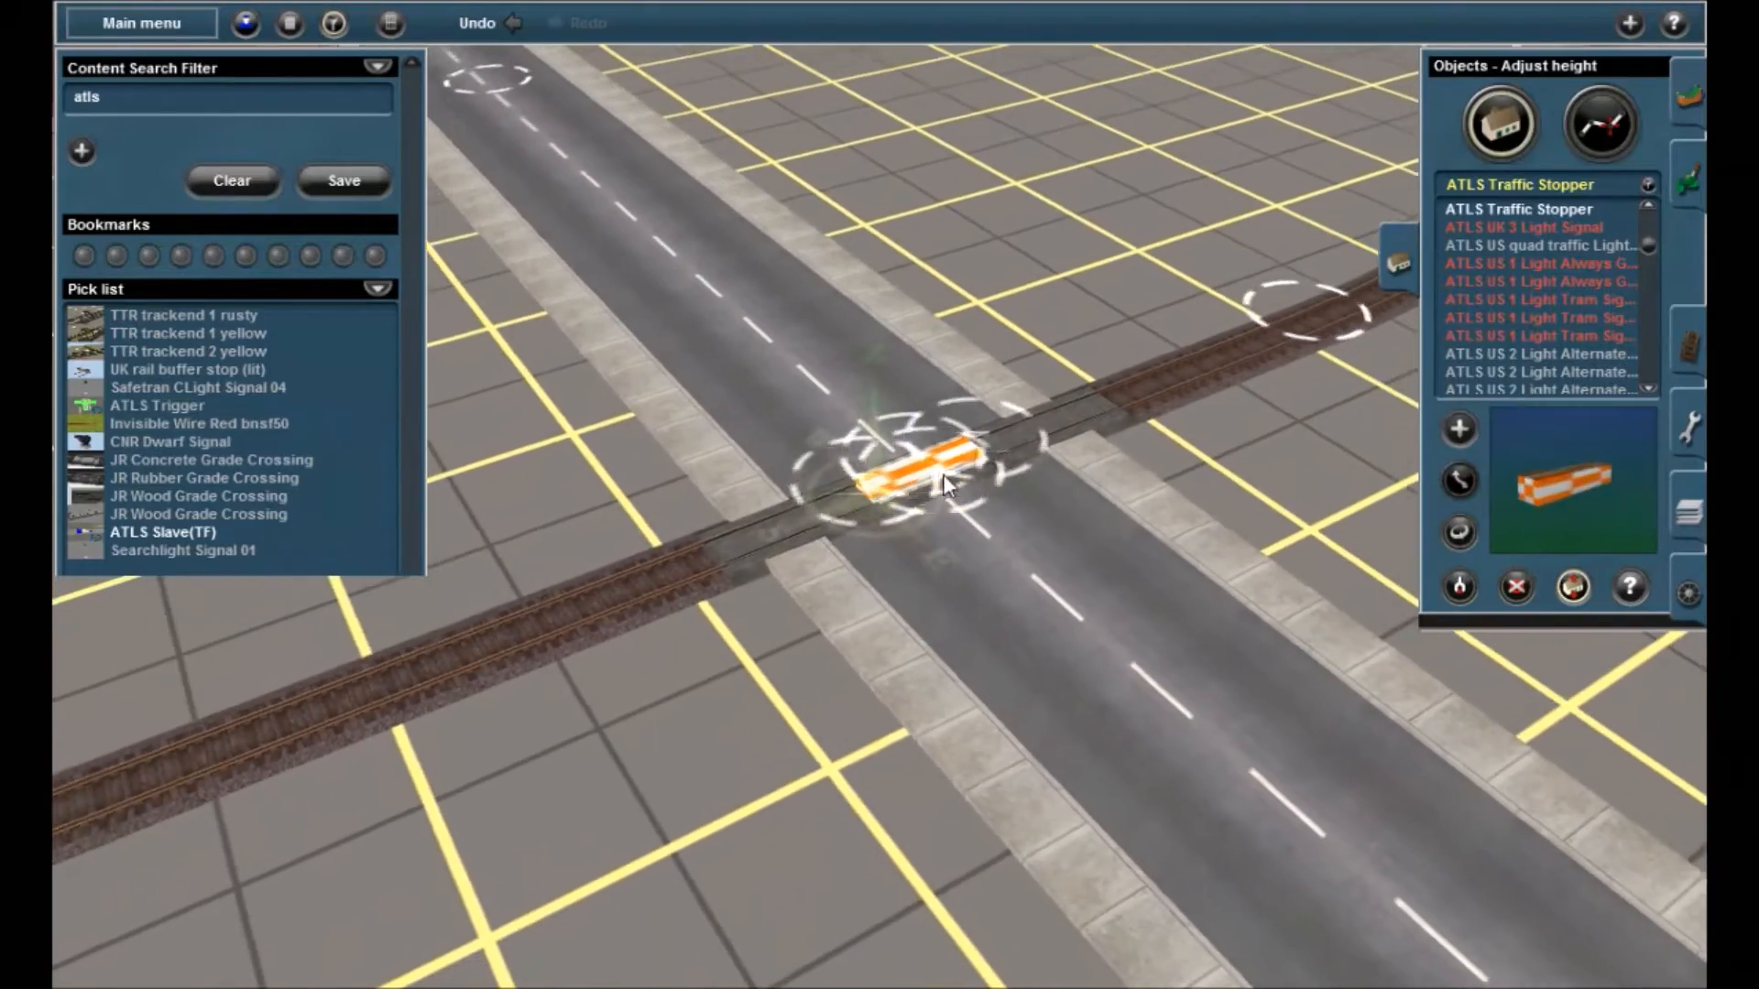
scroll(943, 482, "up", 3)
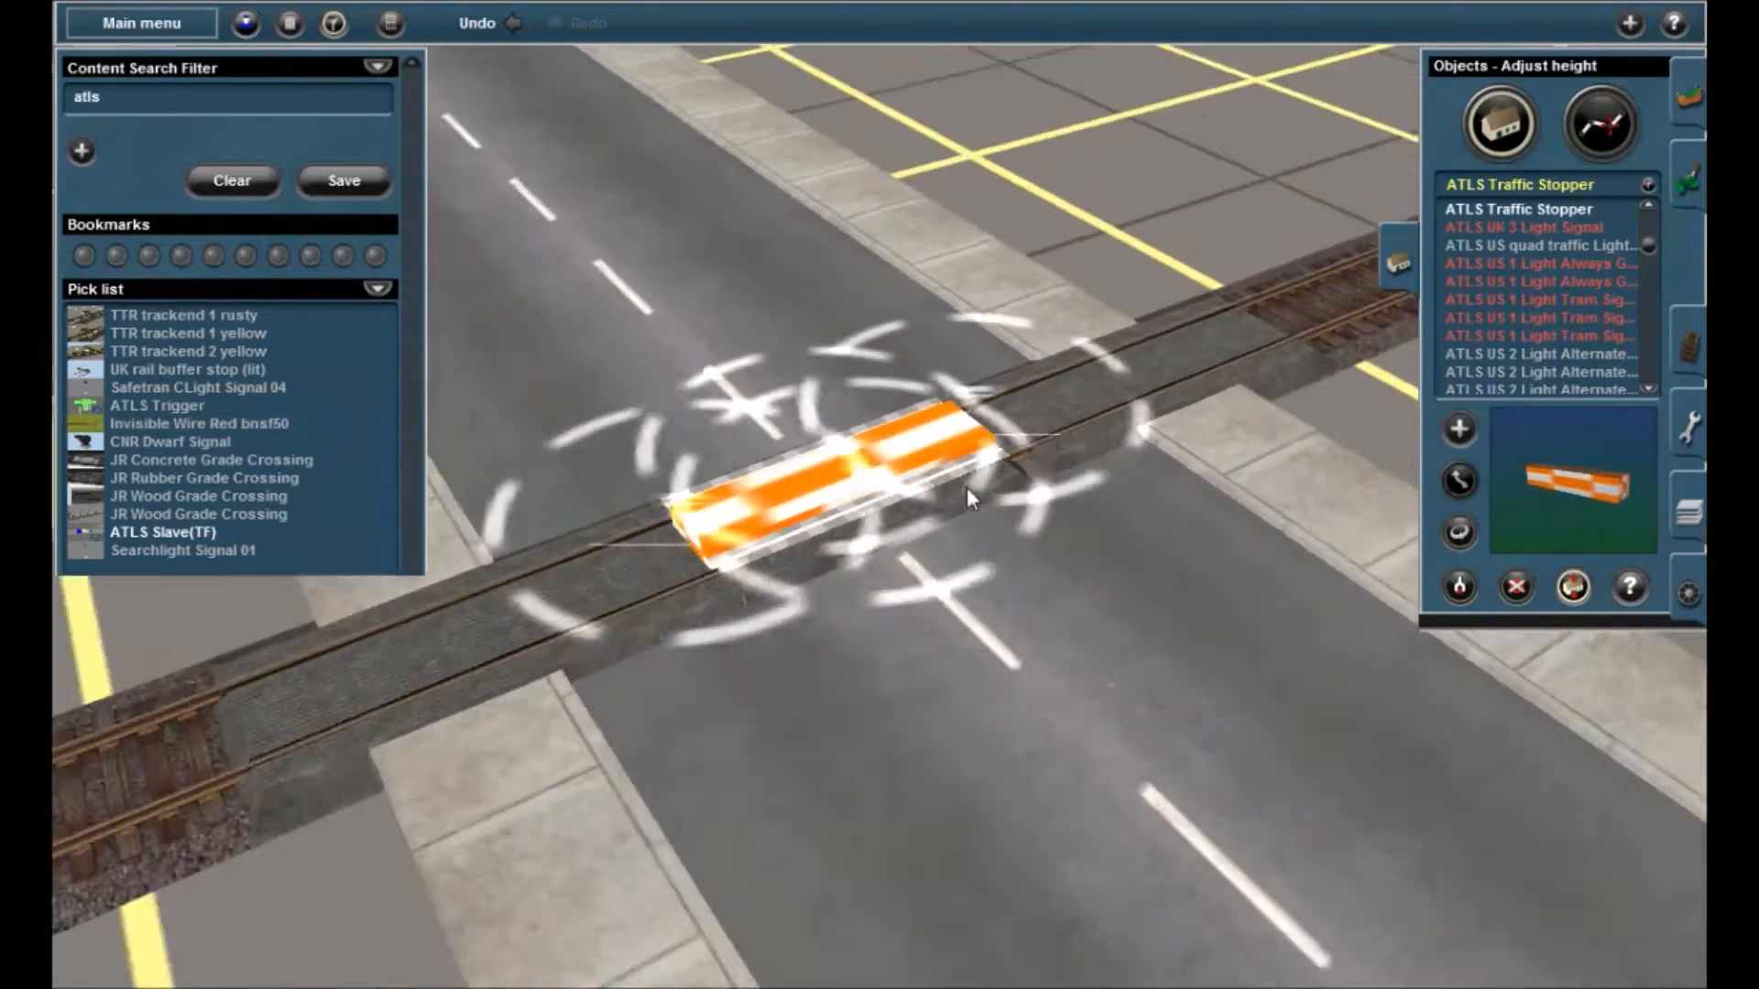
scroll(943, 492, "down", 4)
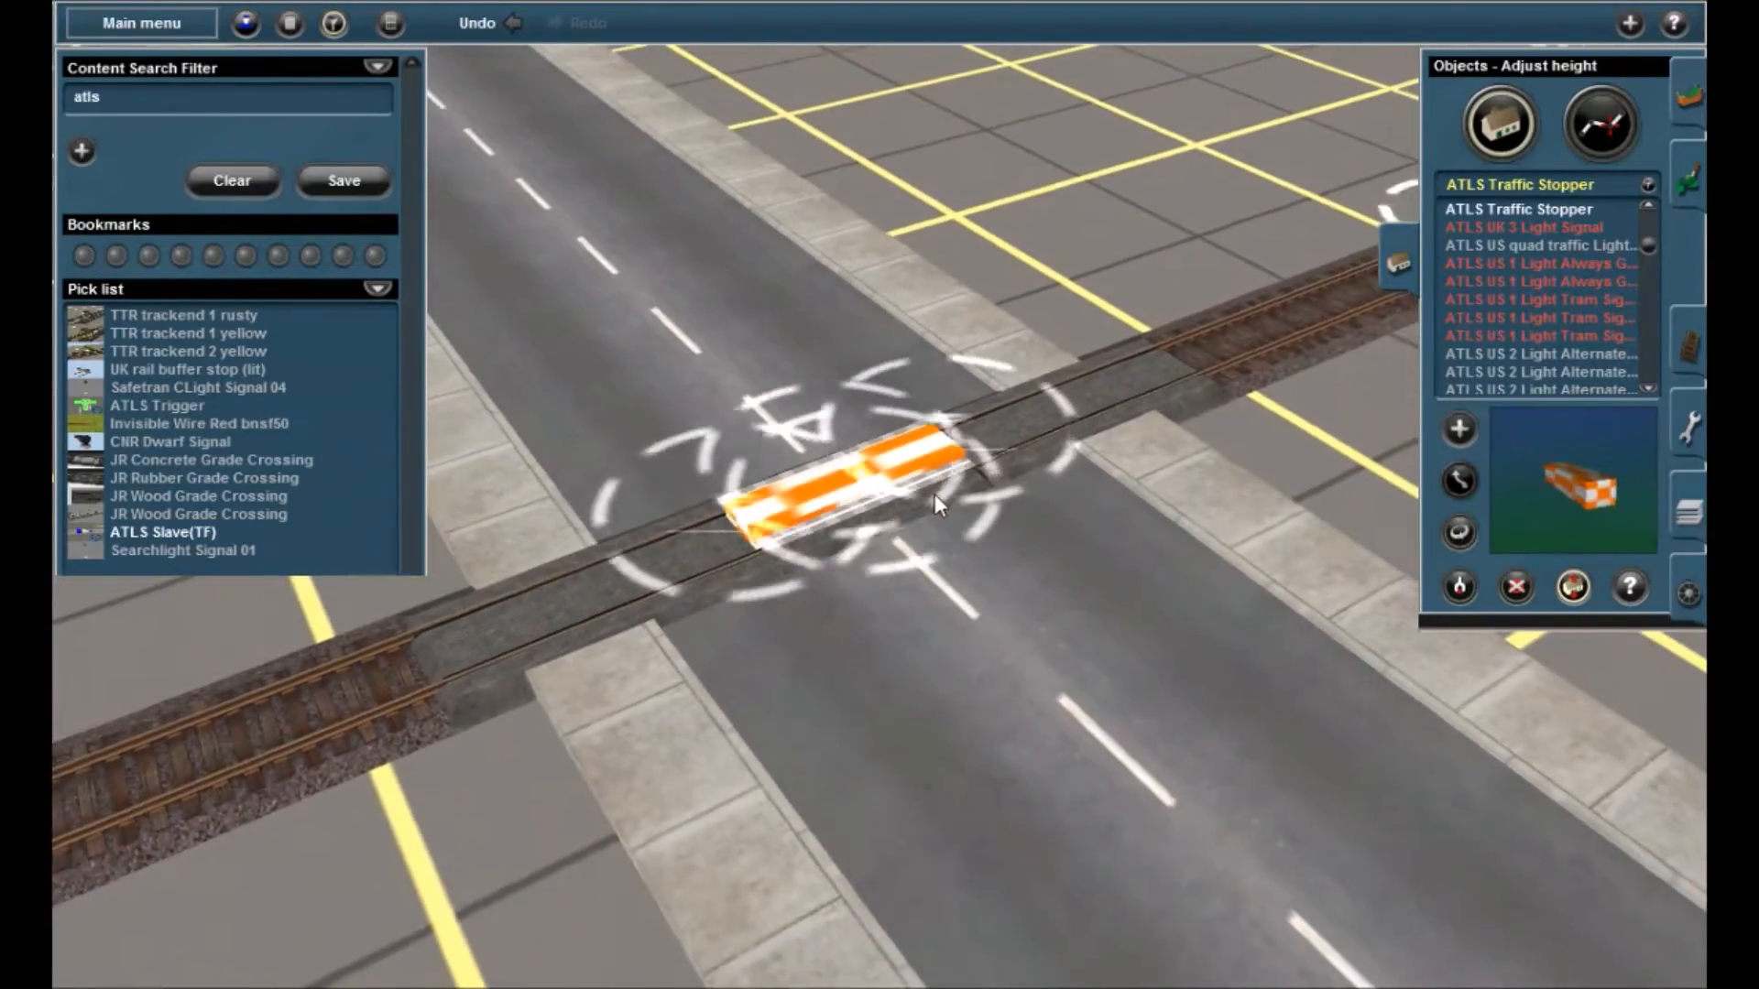
key("Left")
scroll(926, 512, "up", 6)
scroll(941, 510, "down", 3)
scroll(1053, 430, "up", 4)
scroll(886, 426, "down", 3)
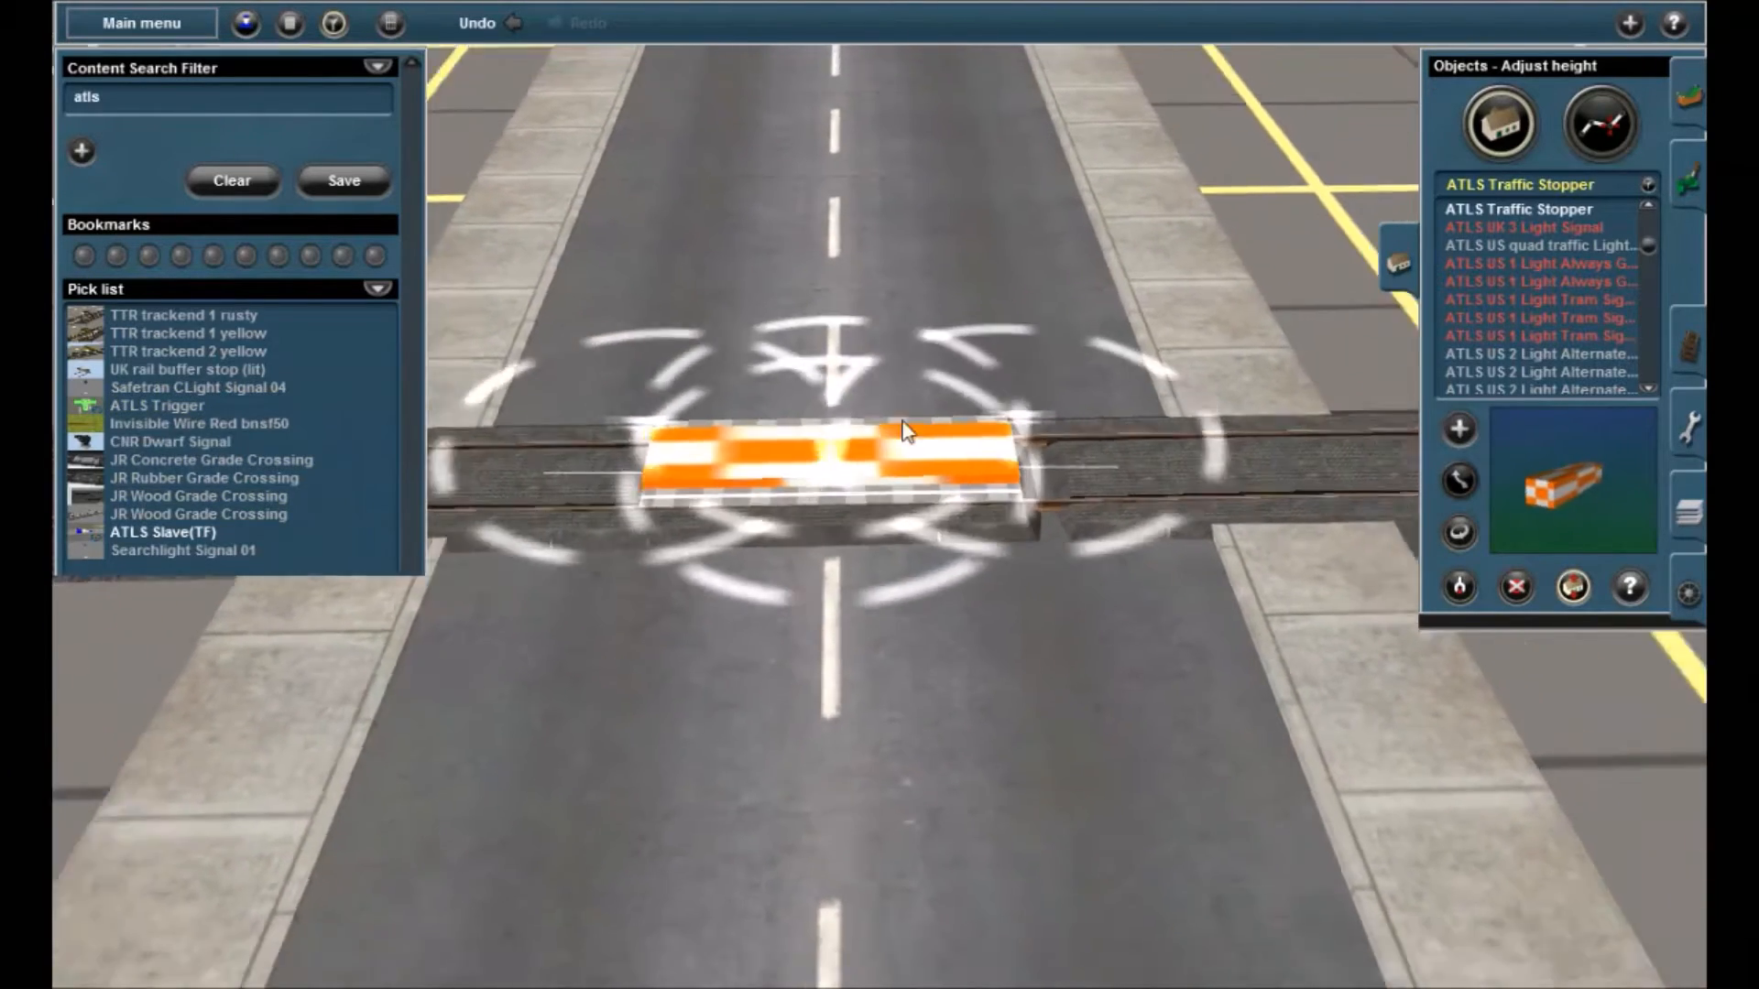
key("Right")
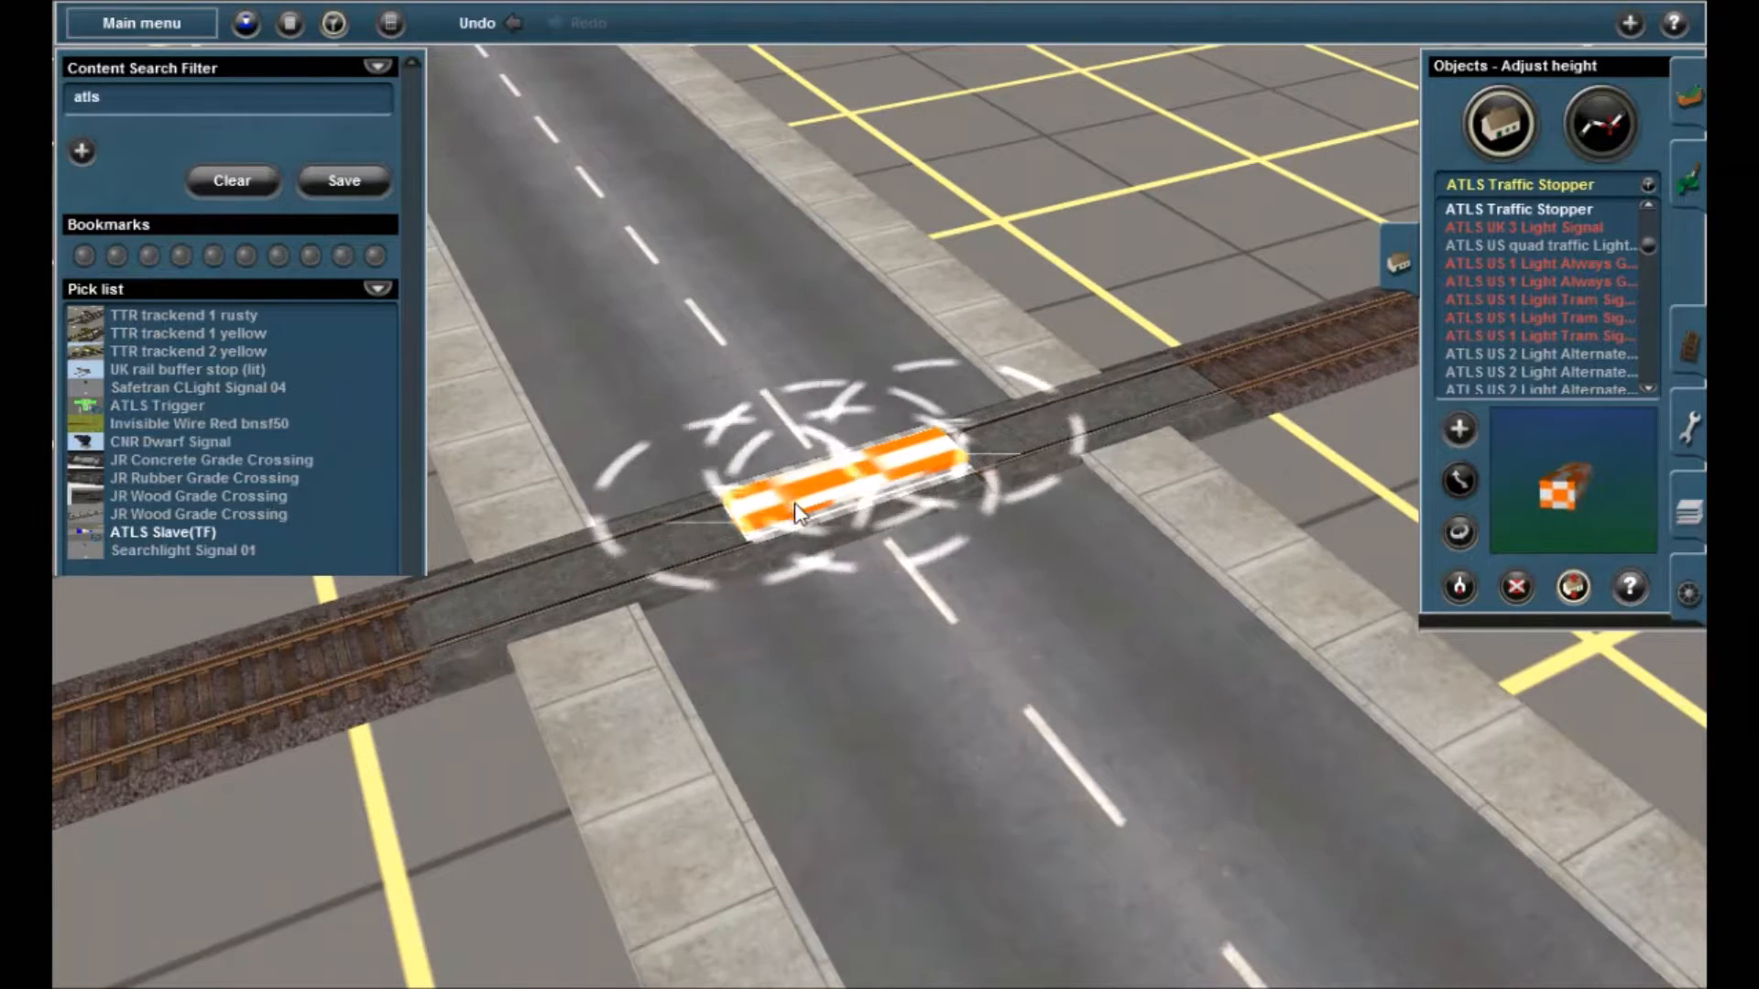
key("Left")
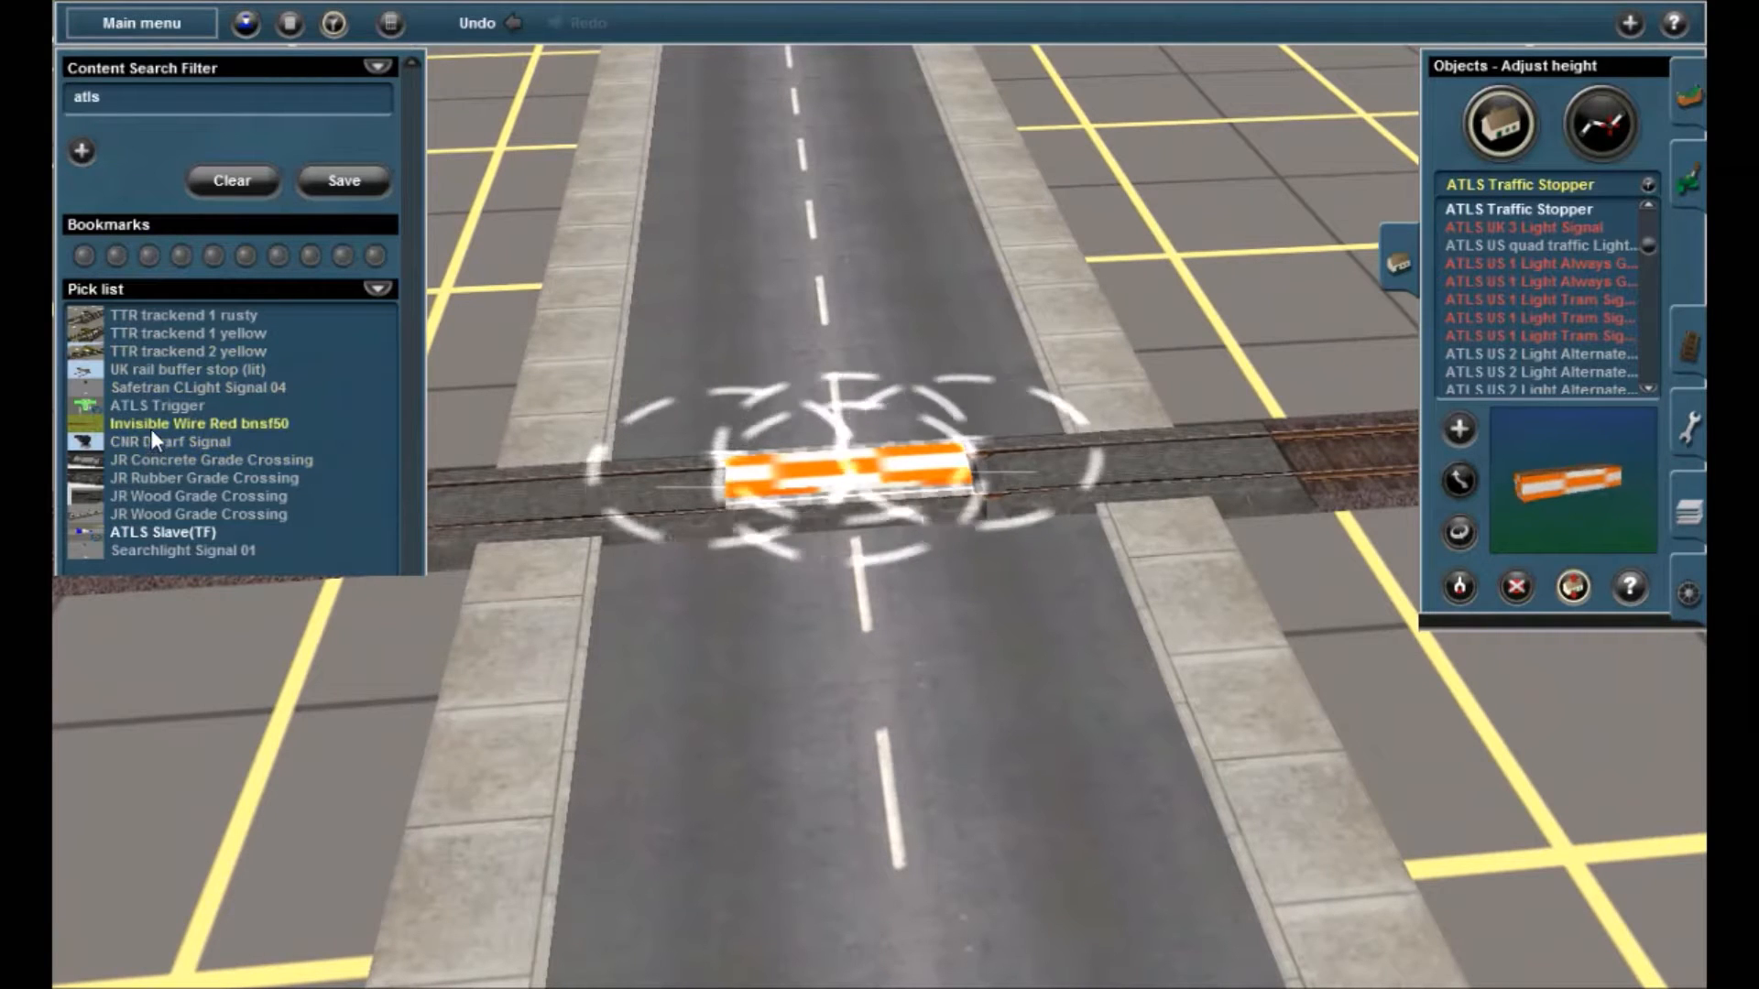
Move the two JR Rubber Grade Crossing pieces inward along the track towards the middle of the road
left_click(152, 498)
left_click(178, 474)
left_click(1457, 463)
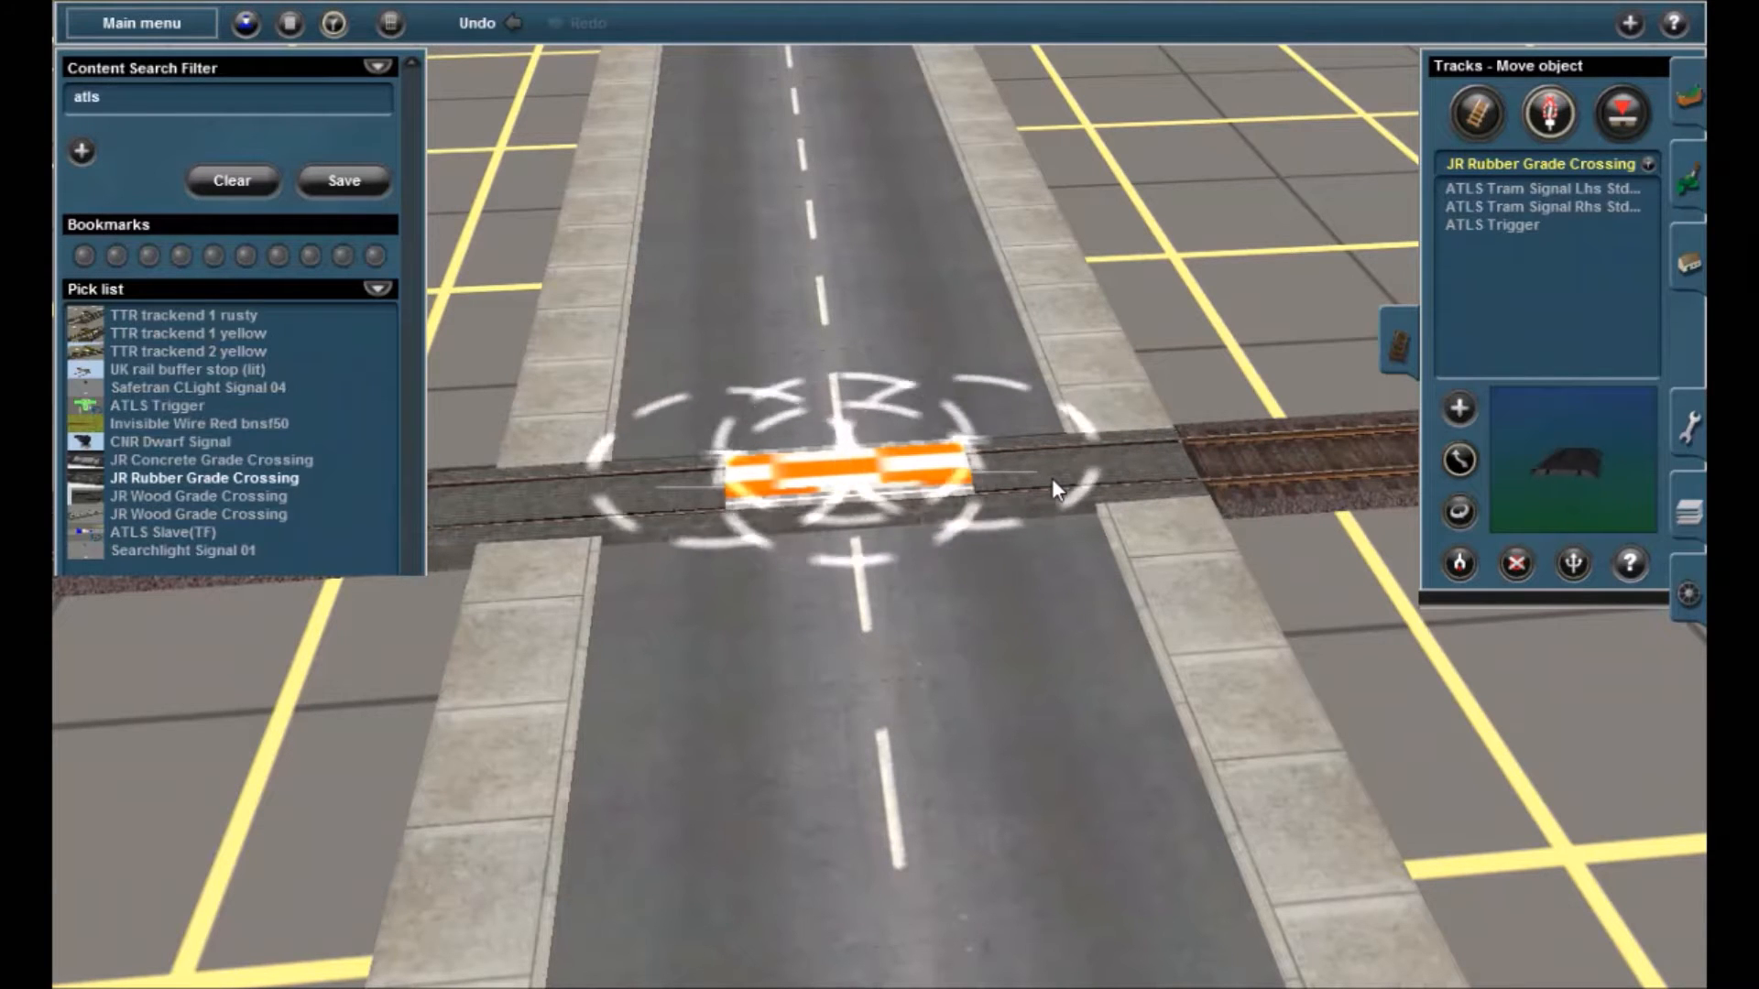
left_click_drag(538, 506, 631, 508)
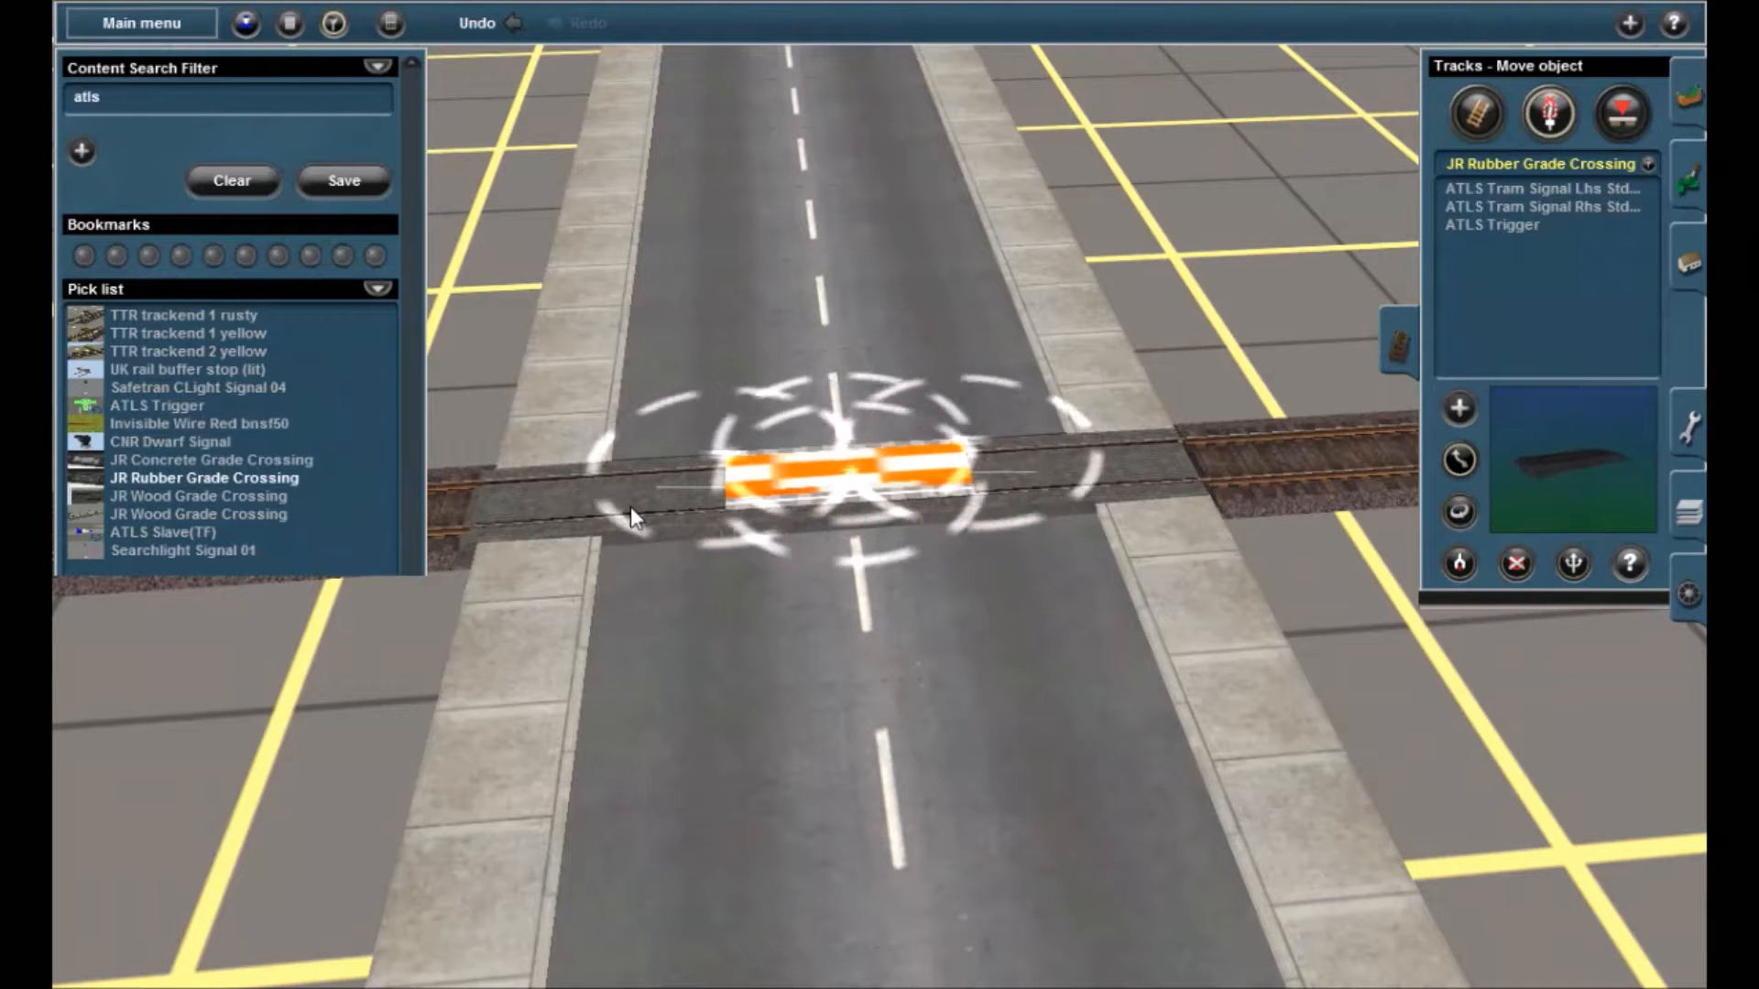
left_click_drag(1129, 477, 1063, 479)
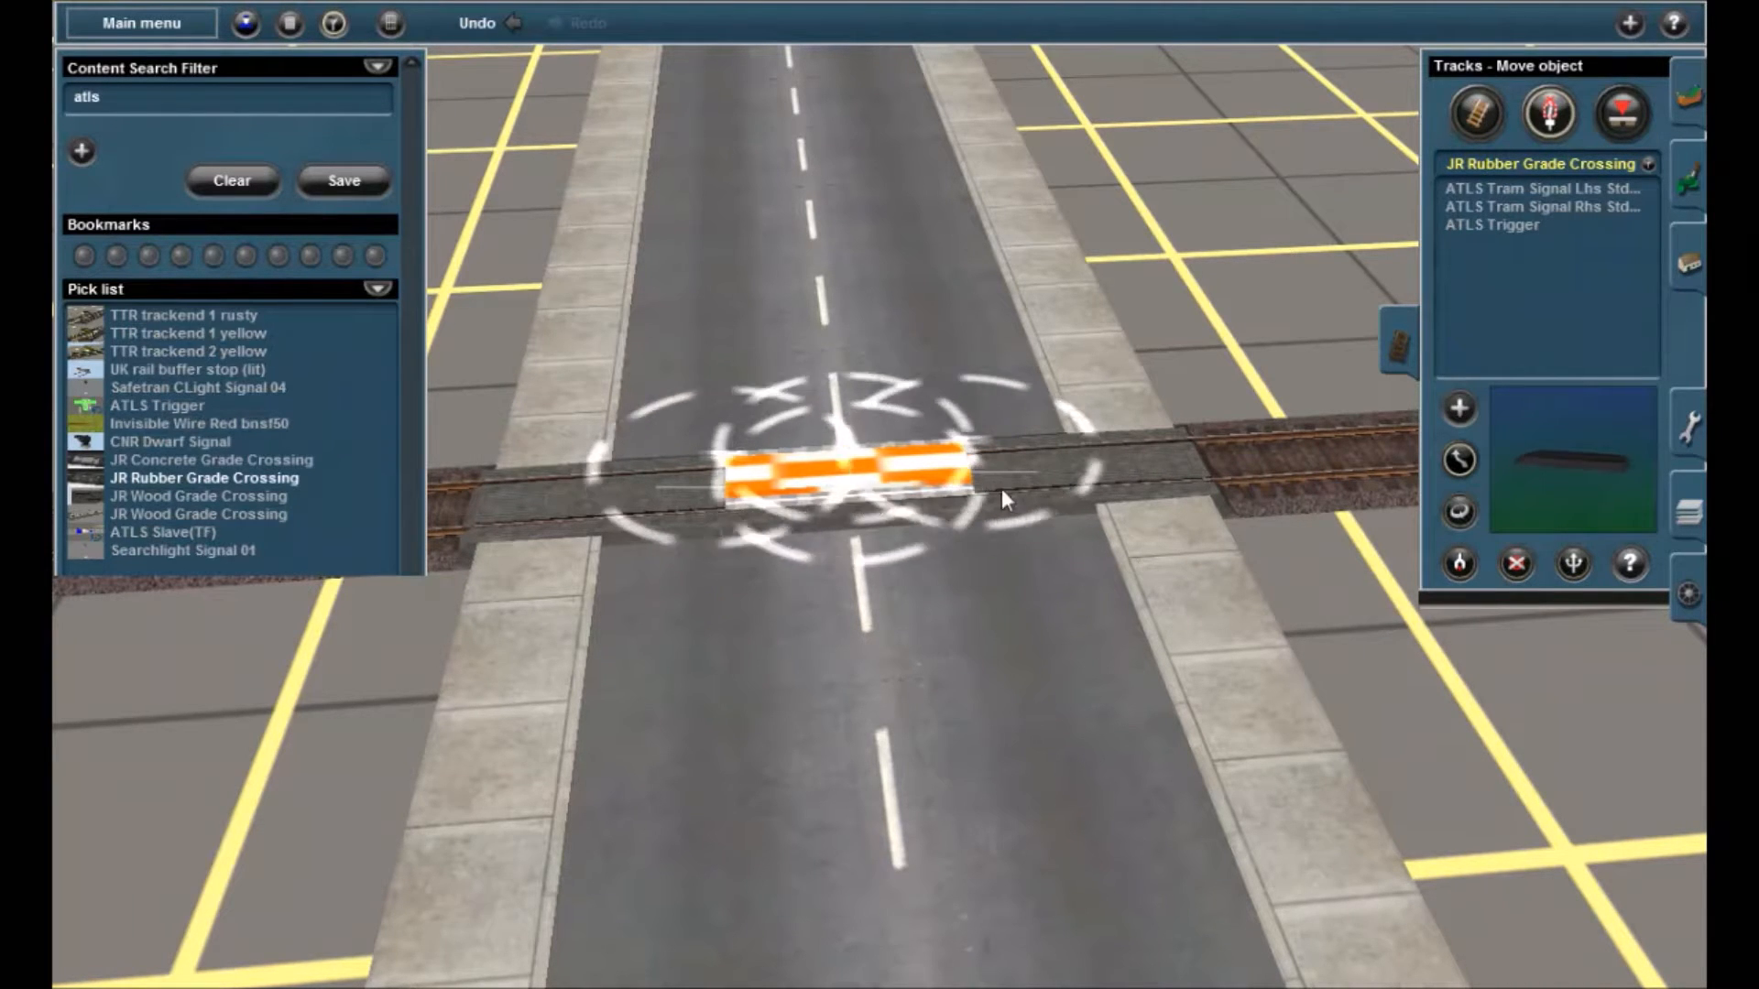
Place an ATLS Slave(TF) beside the road and move it to the road edge on the far side of the track
scroll(980, 581, "down", 2)
key("Left")
key("Down")
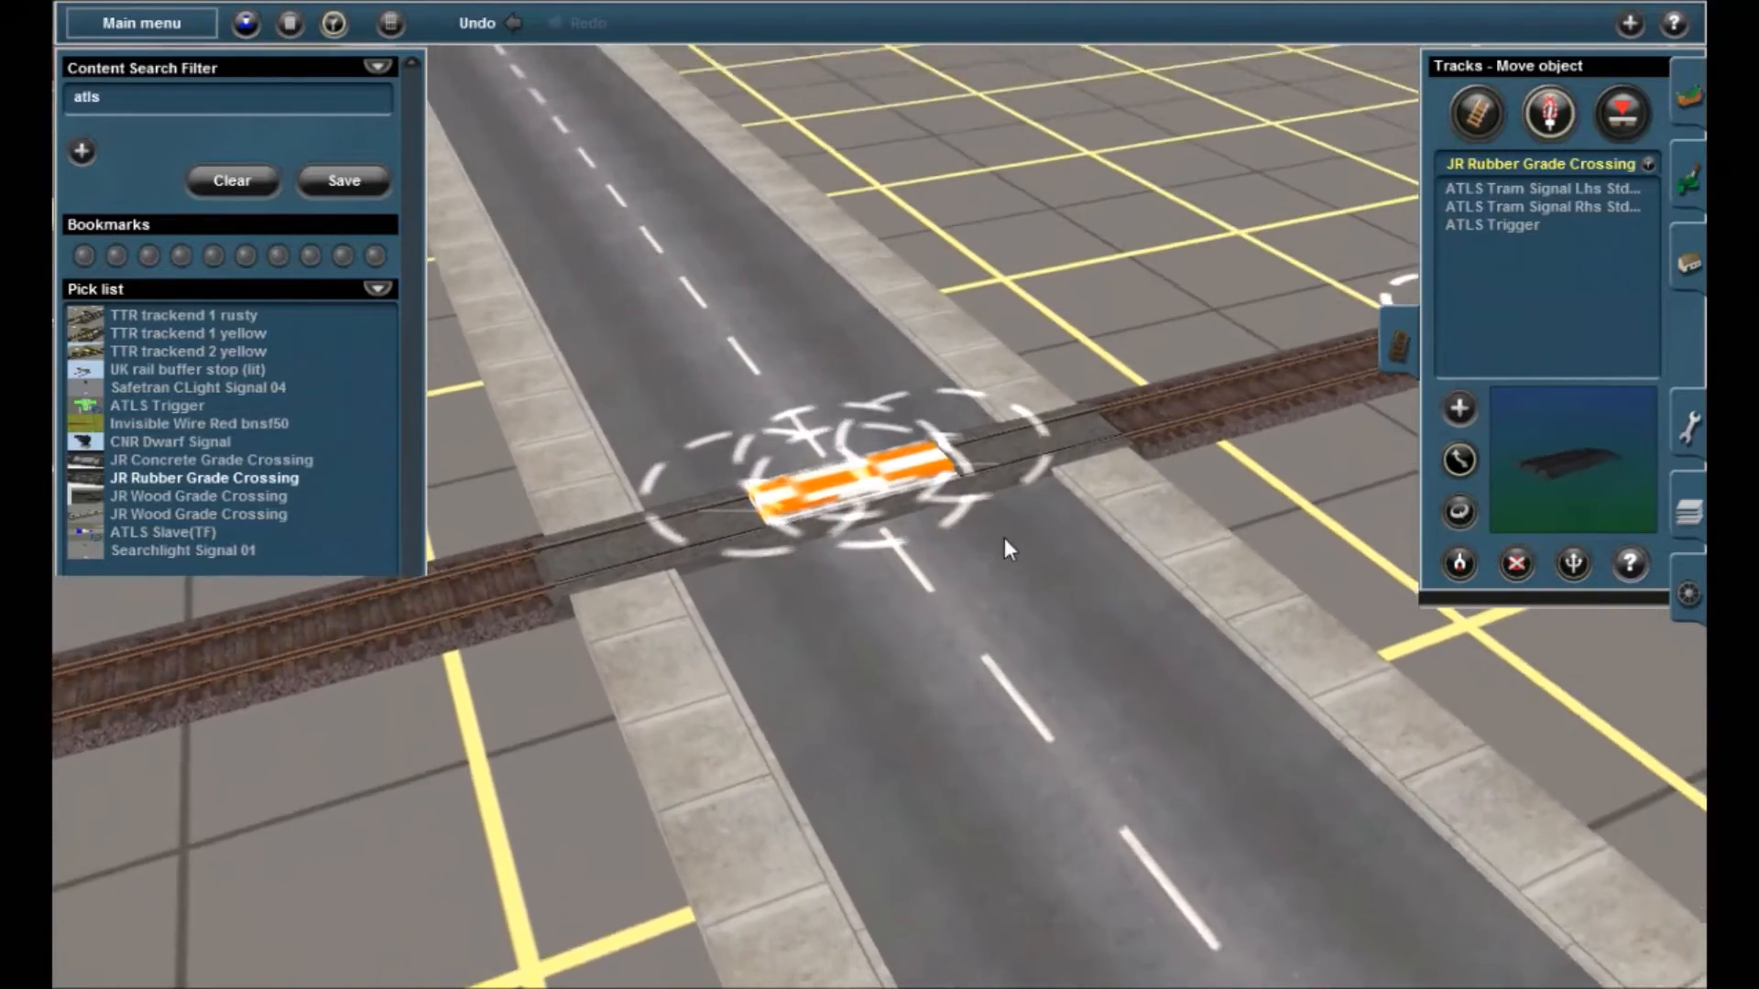
scroll(999, 520, "down", 3)
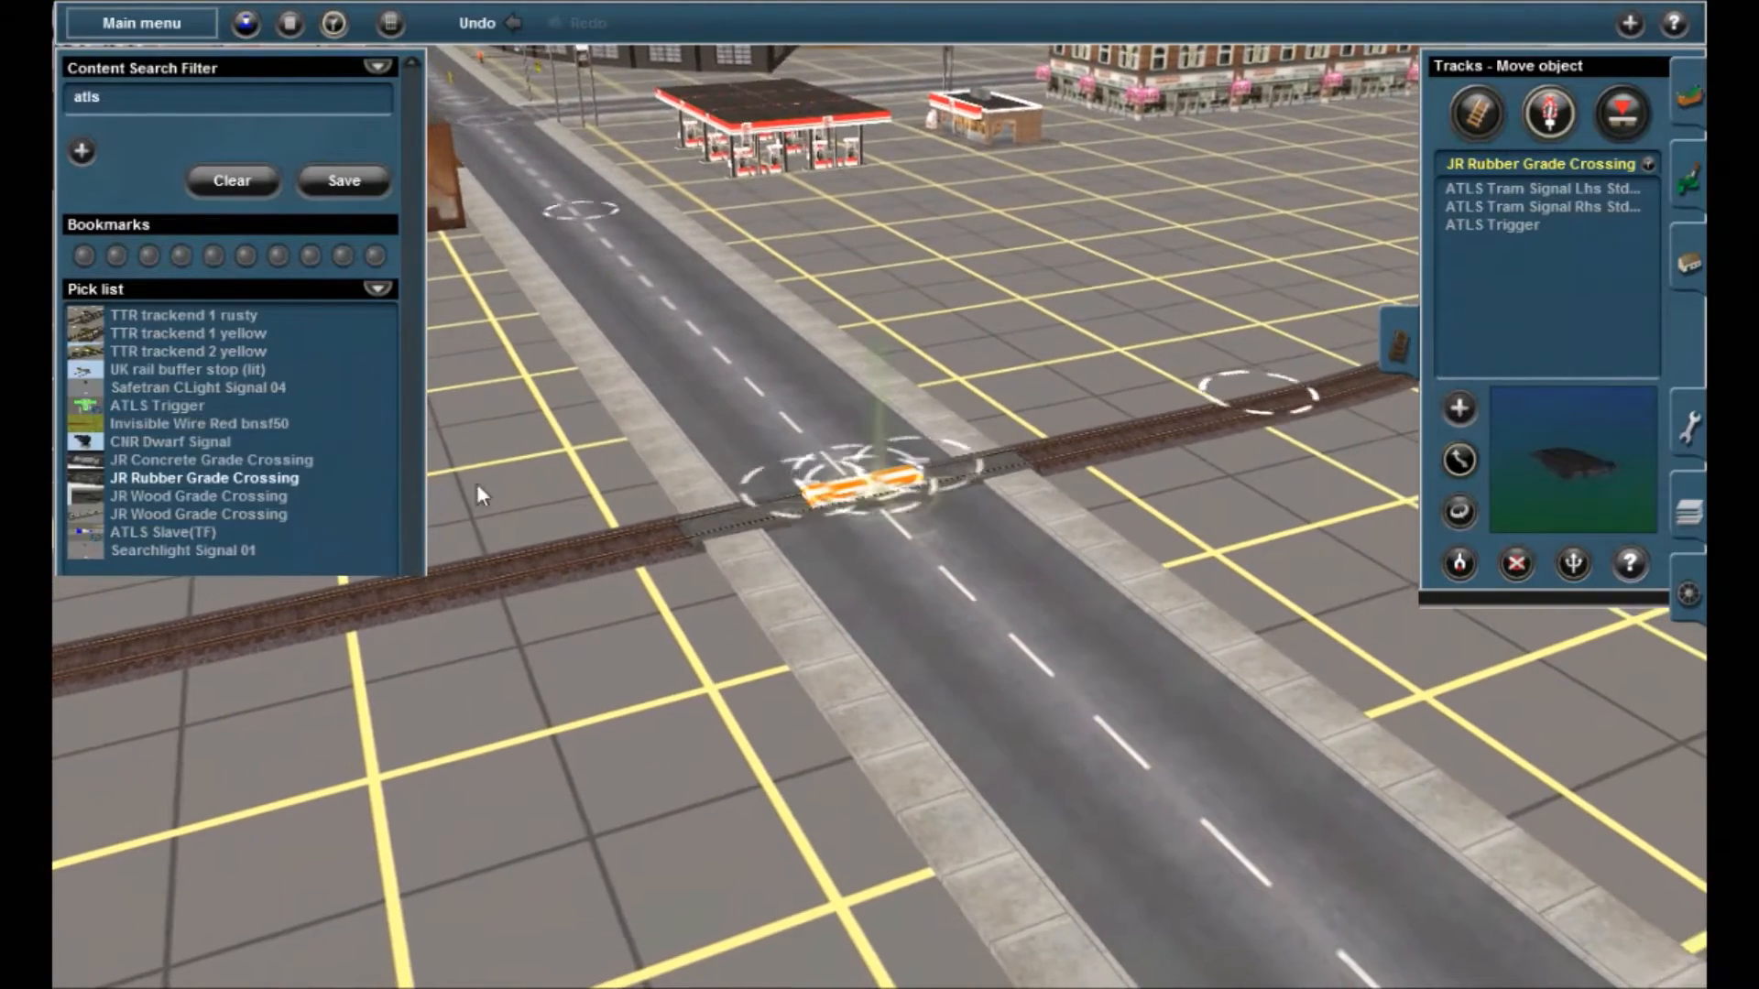
left_click(201, 532)
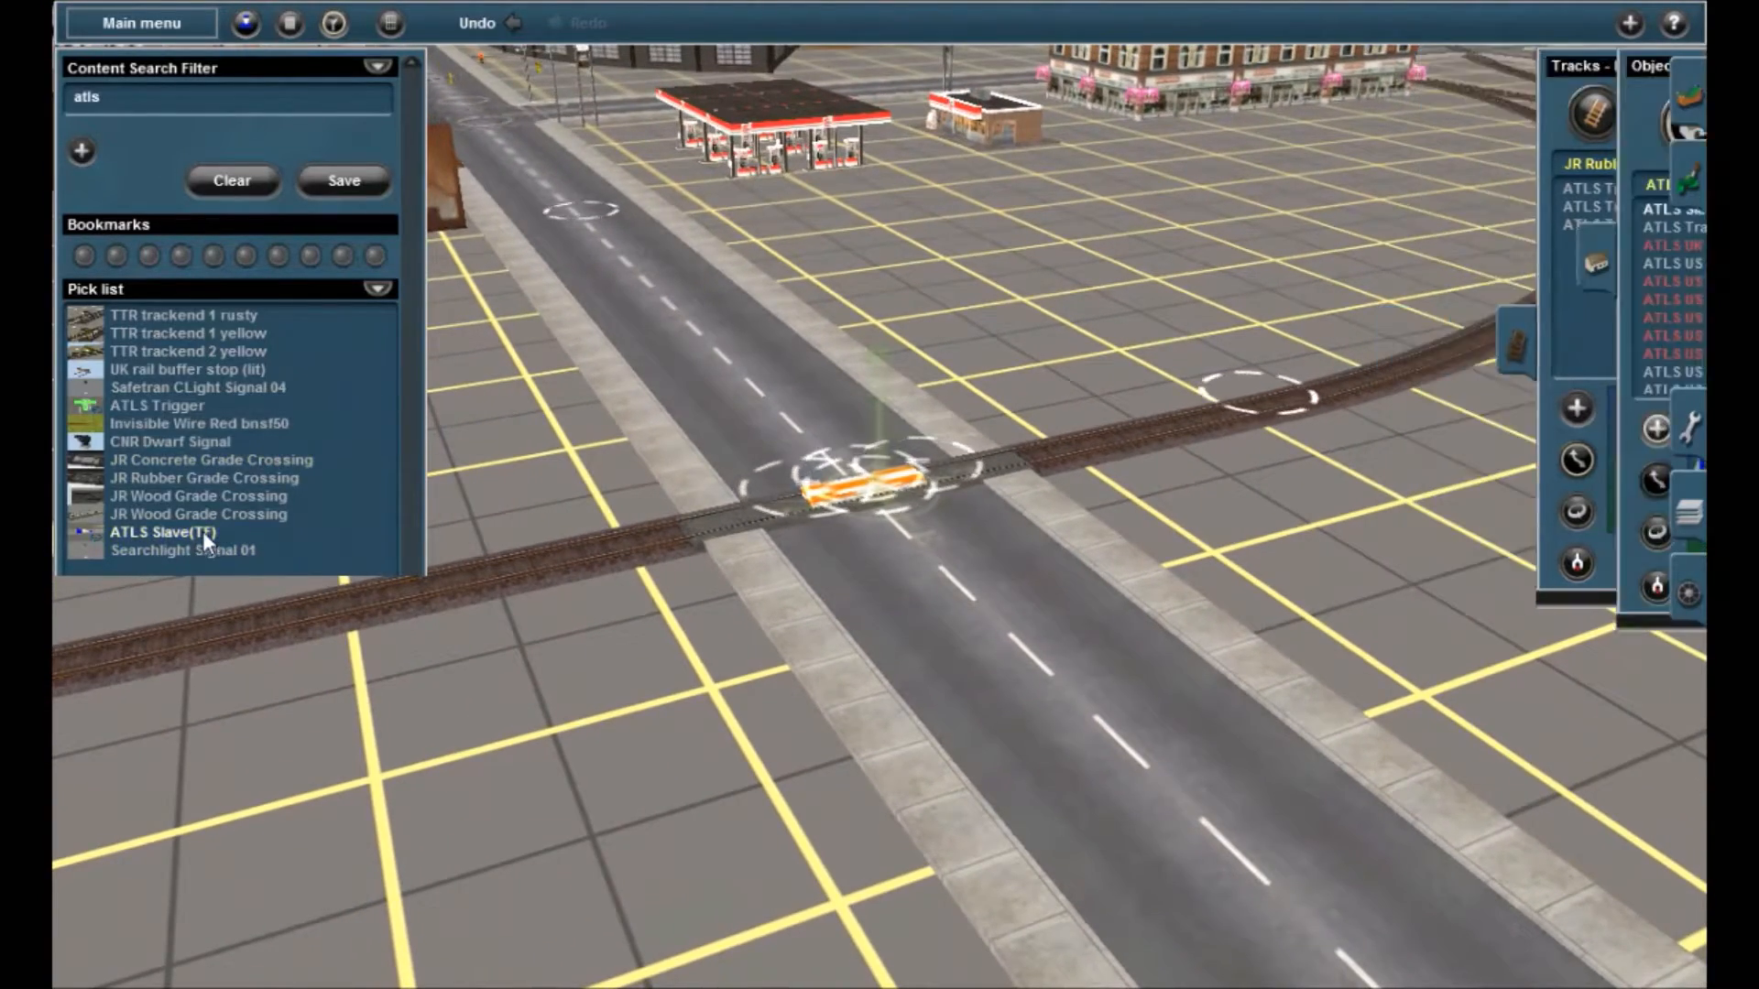
left_click(609, 740)
left_click(1459, 479)
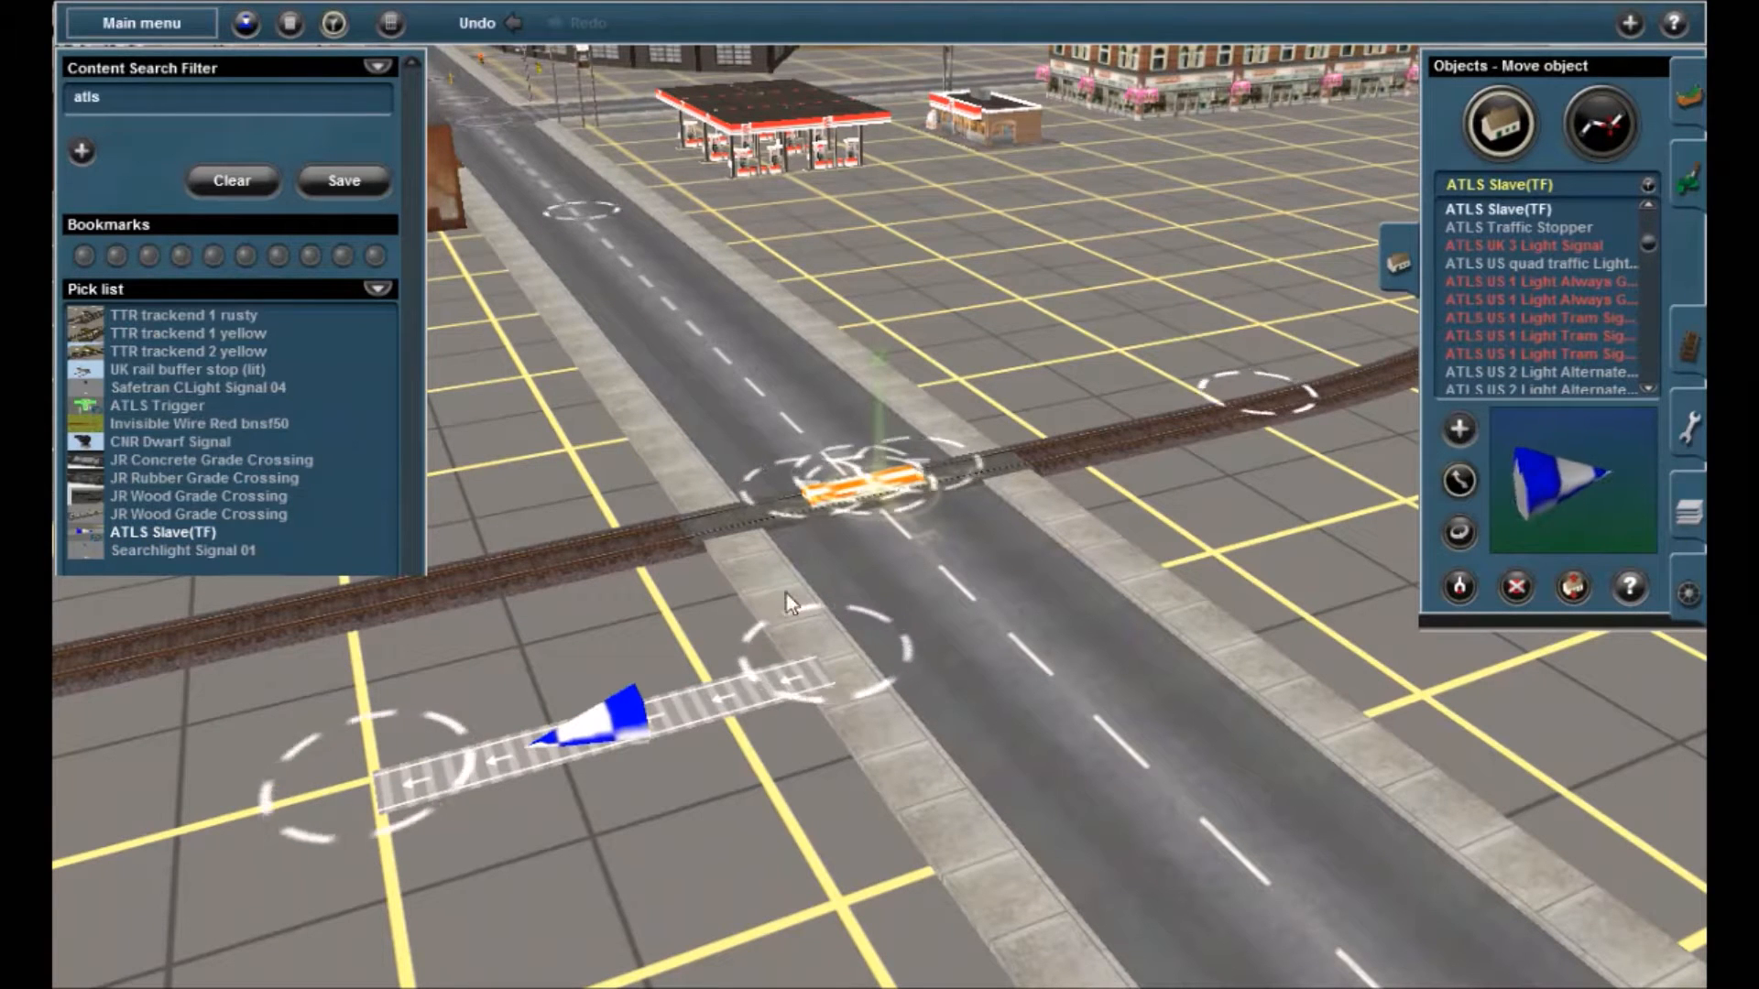
left_click_drag(804, 442, 947, 350)
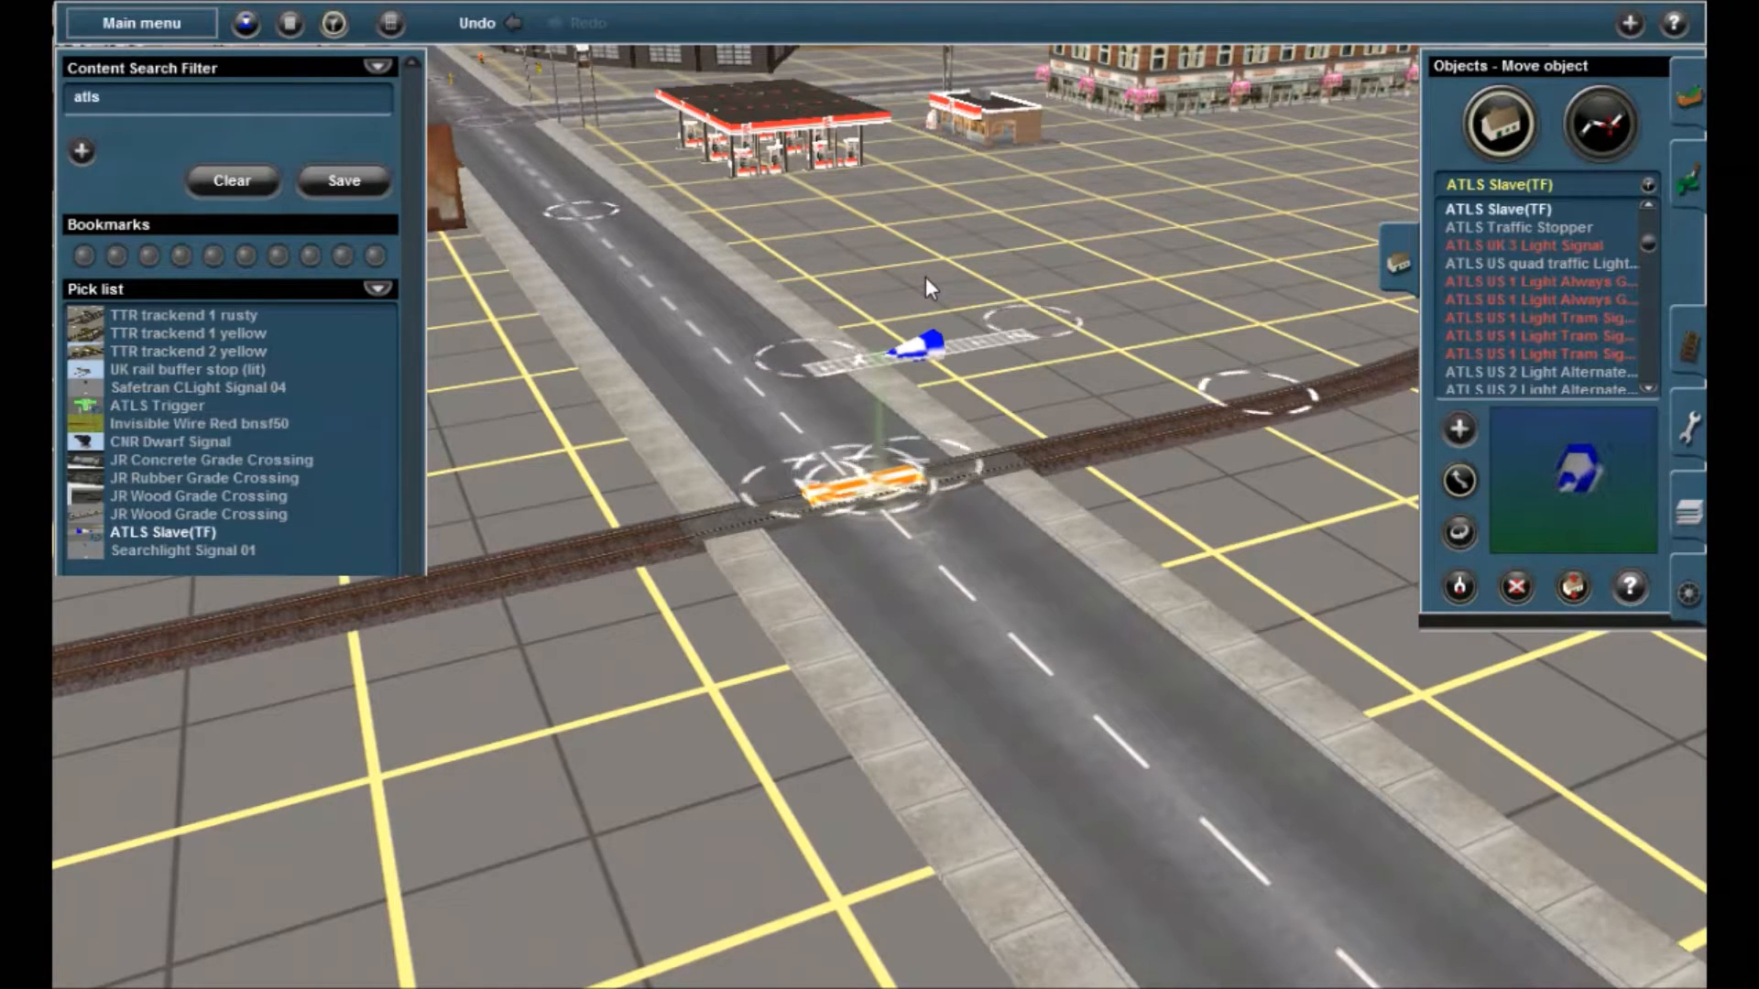
left_click_drag(909, 355, 926, 359)
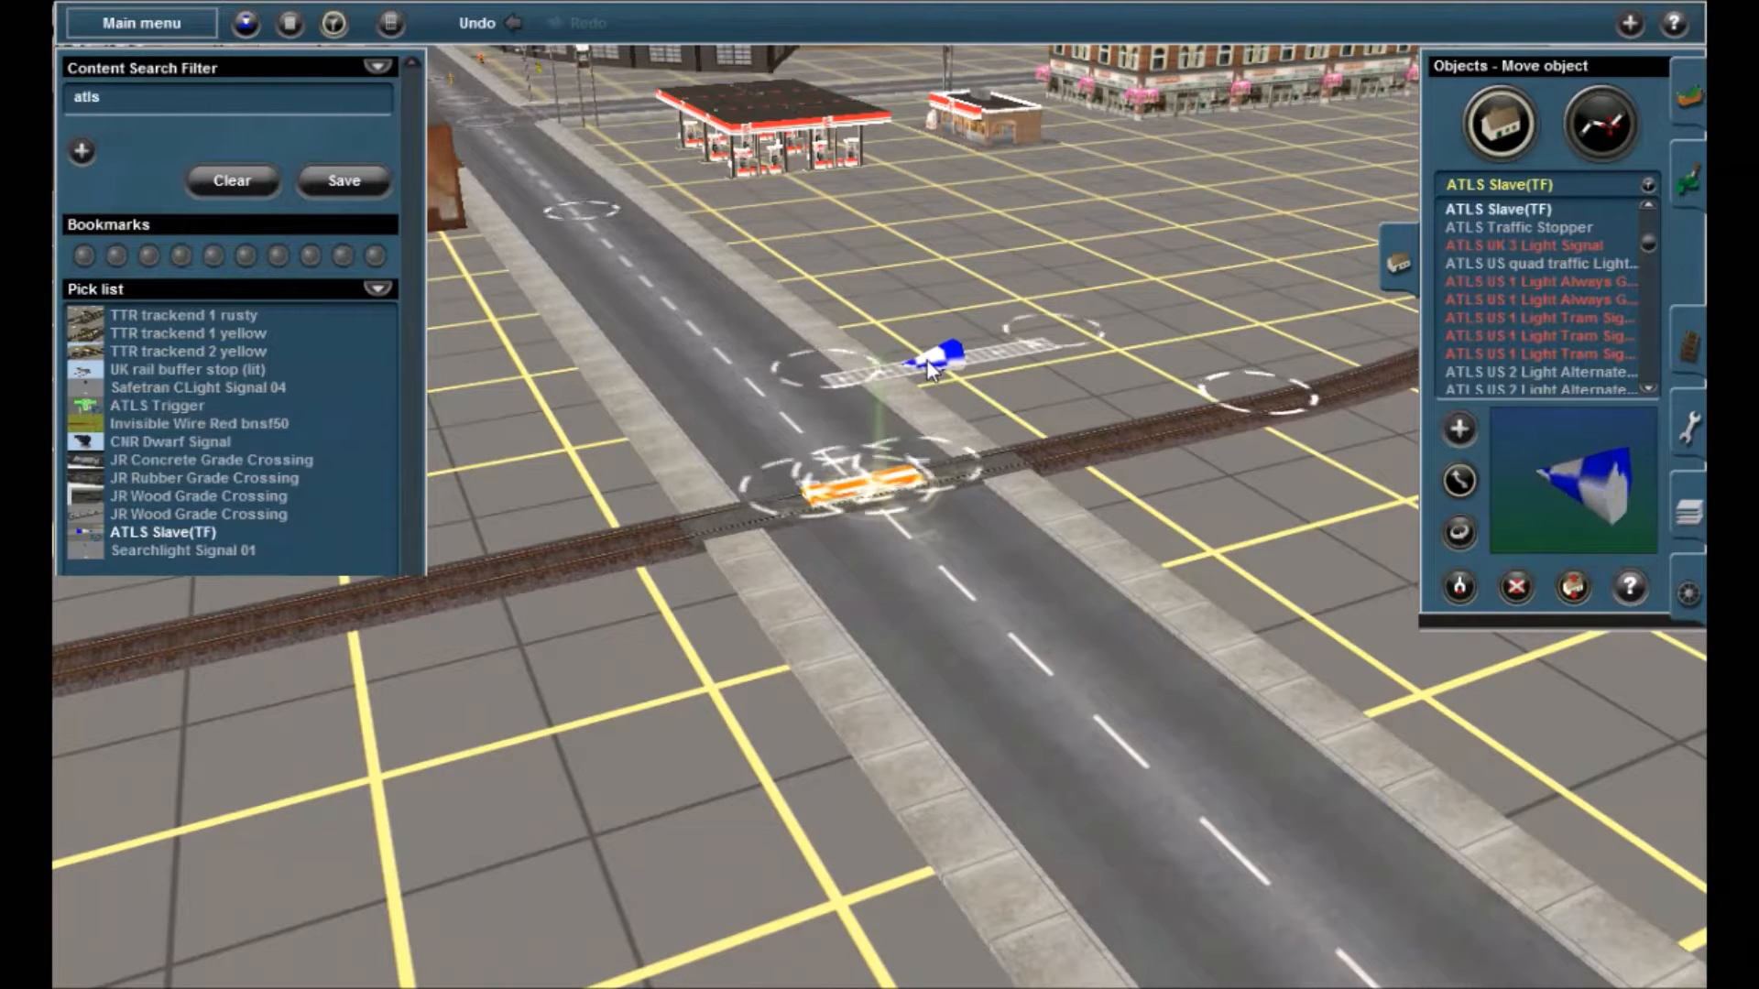
Place an ATLS CONTROLLER on the ground beside the road, near the rail crossing
scroll(1508, 262, "up", 5)
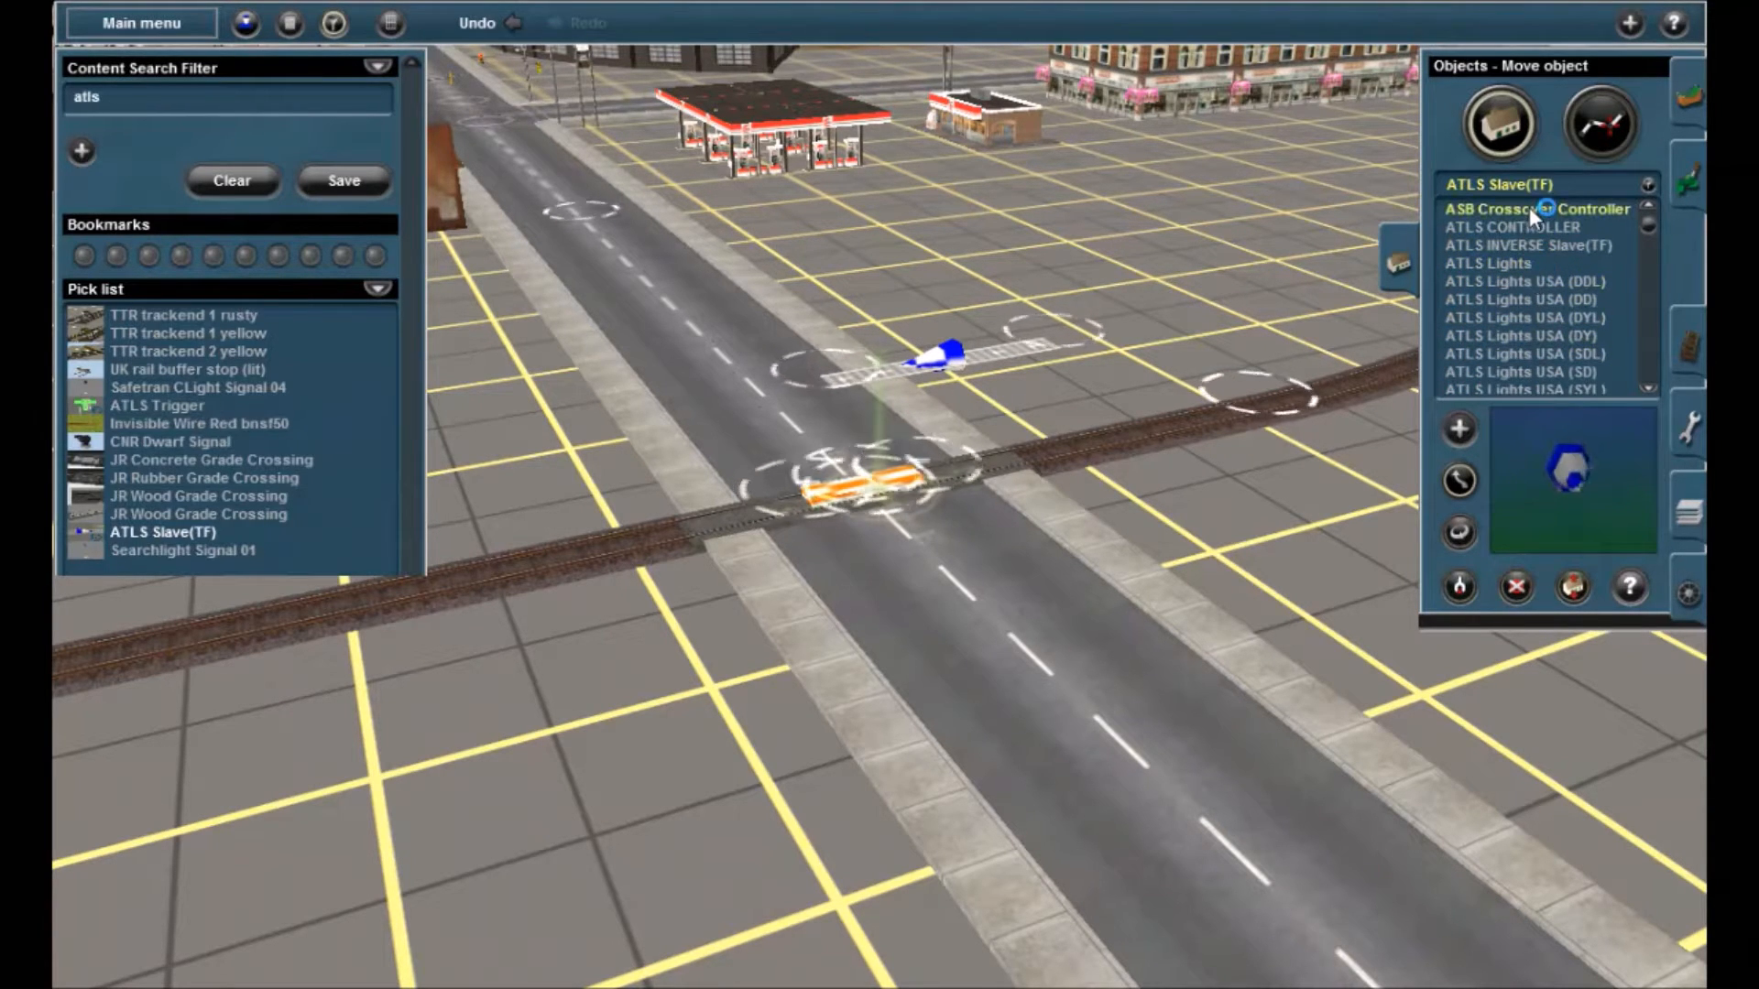
left_click(1524, 226)
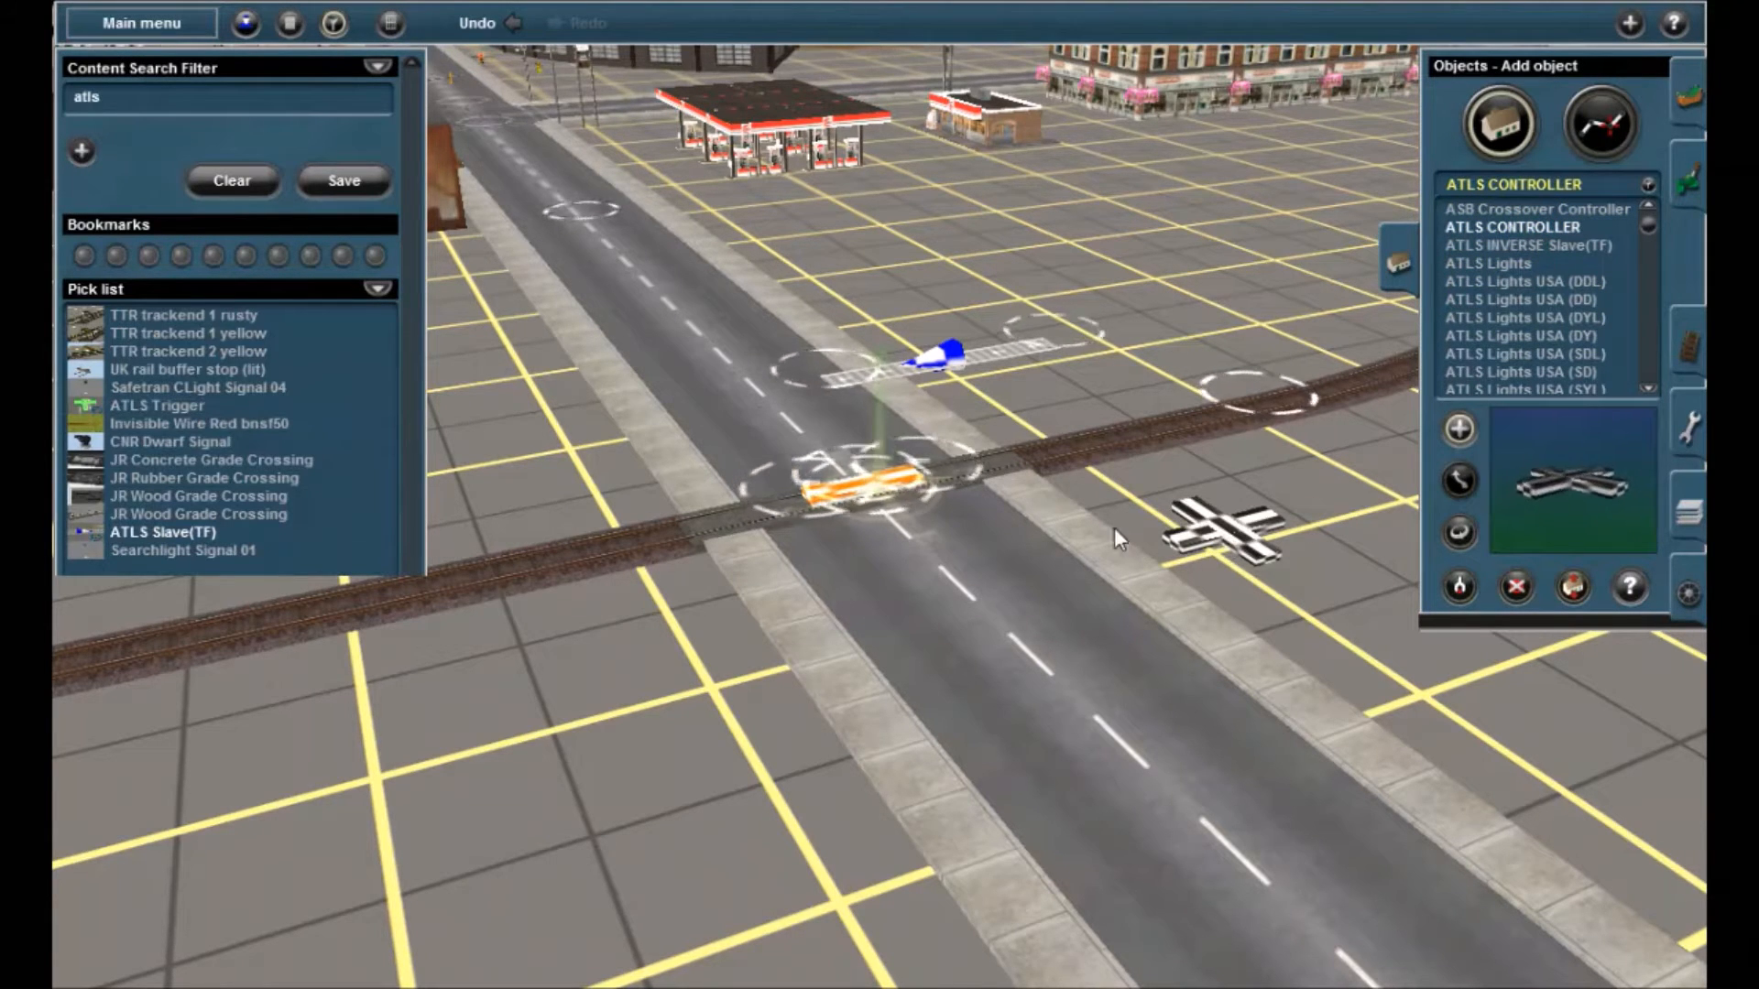
Search the objects for "grade nrc", compare the crossing signals and select Grade Xing NRC Wabco 2L Gated
left_click(217, 183)
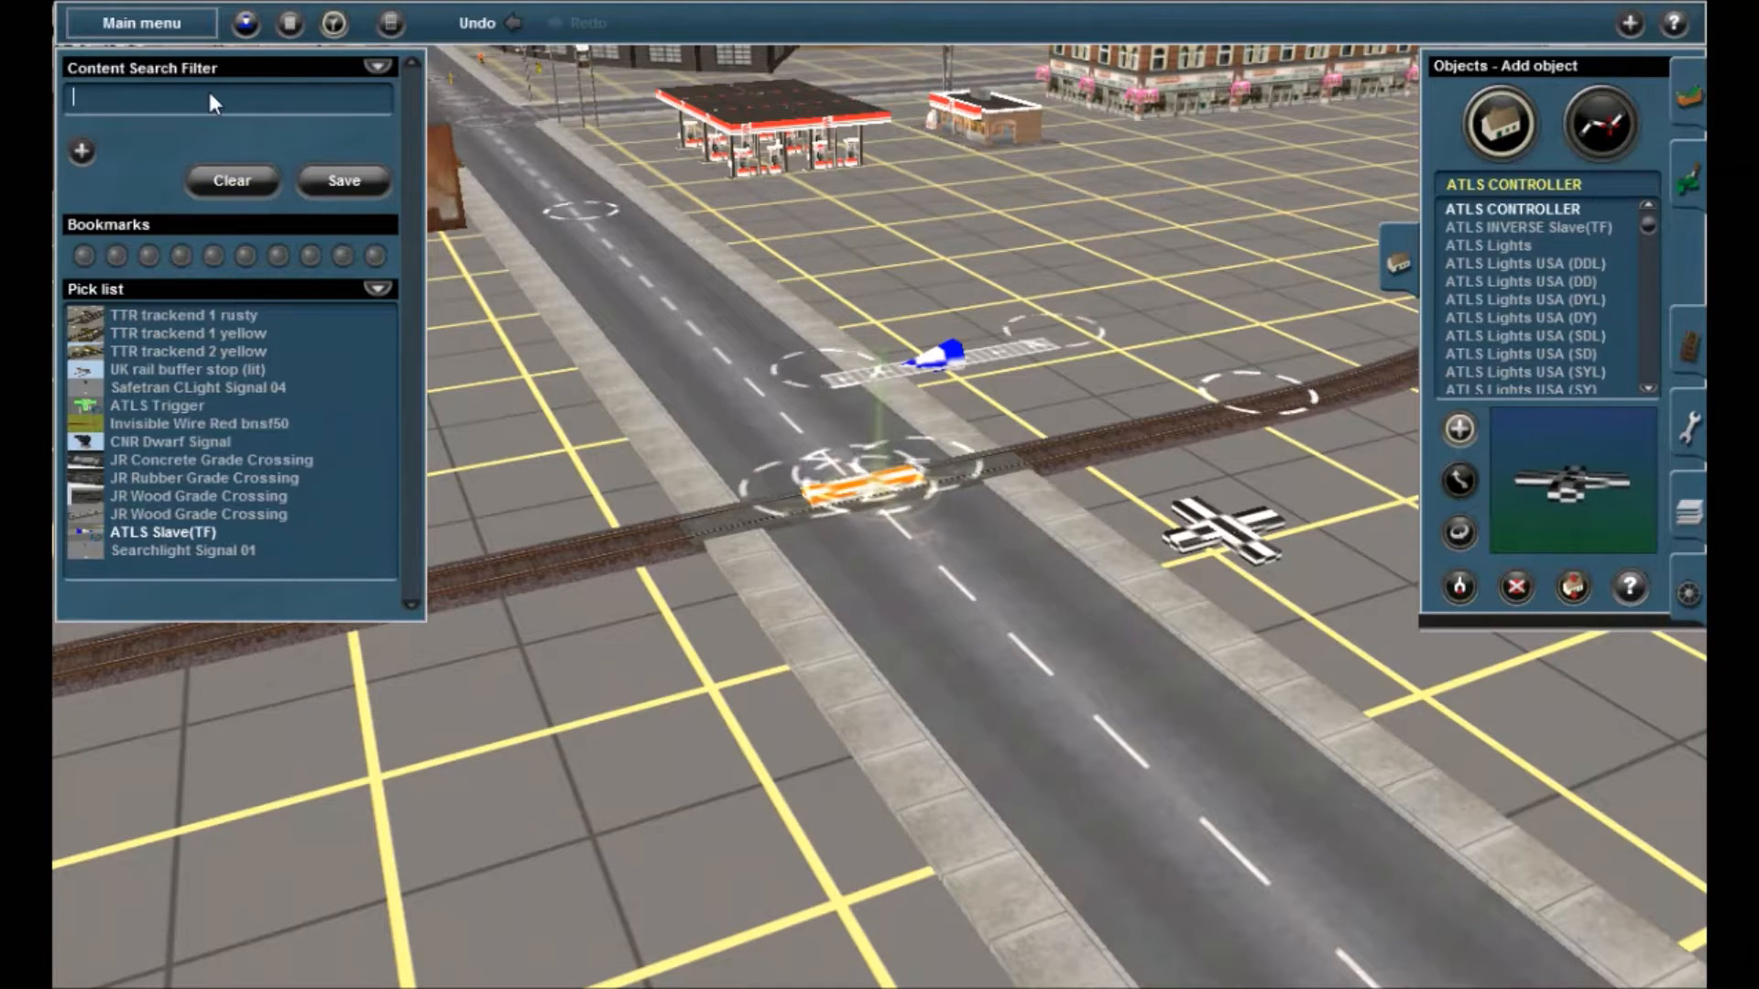
type("grade nrc")
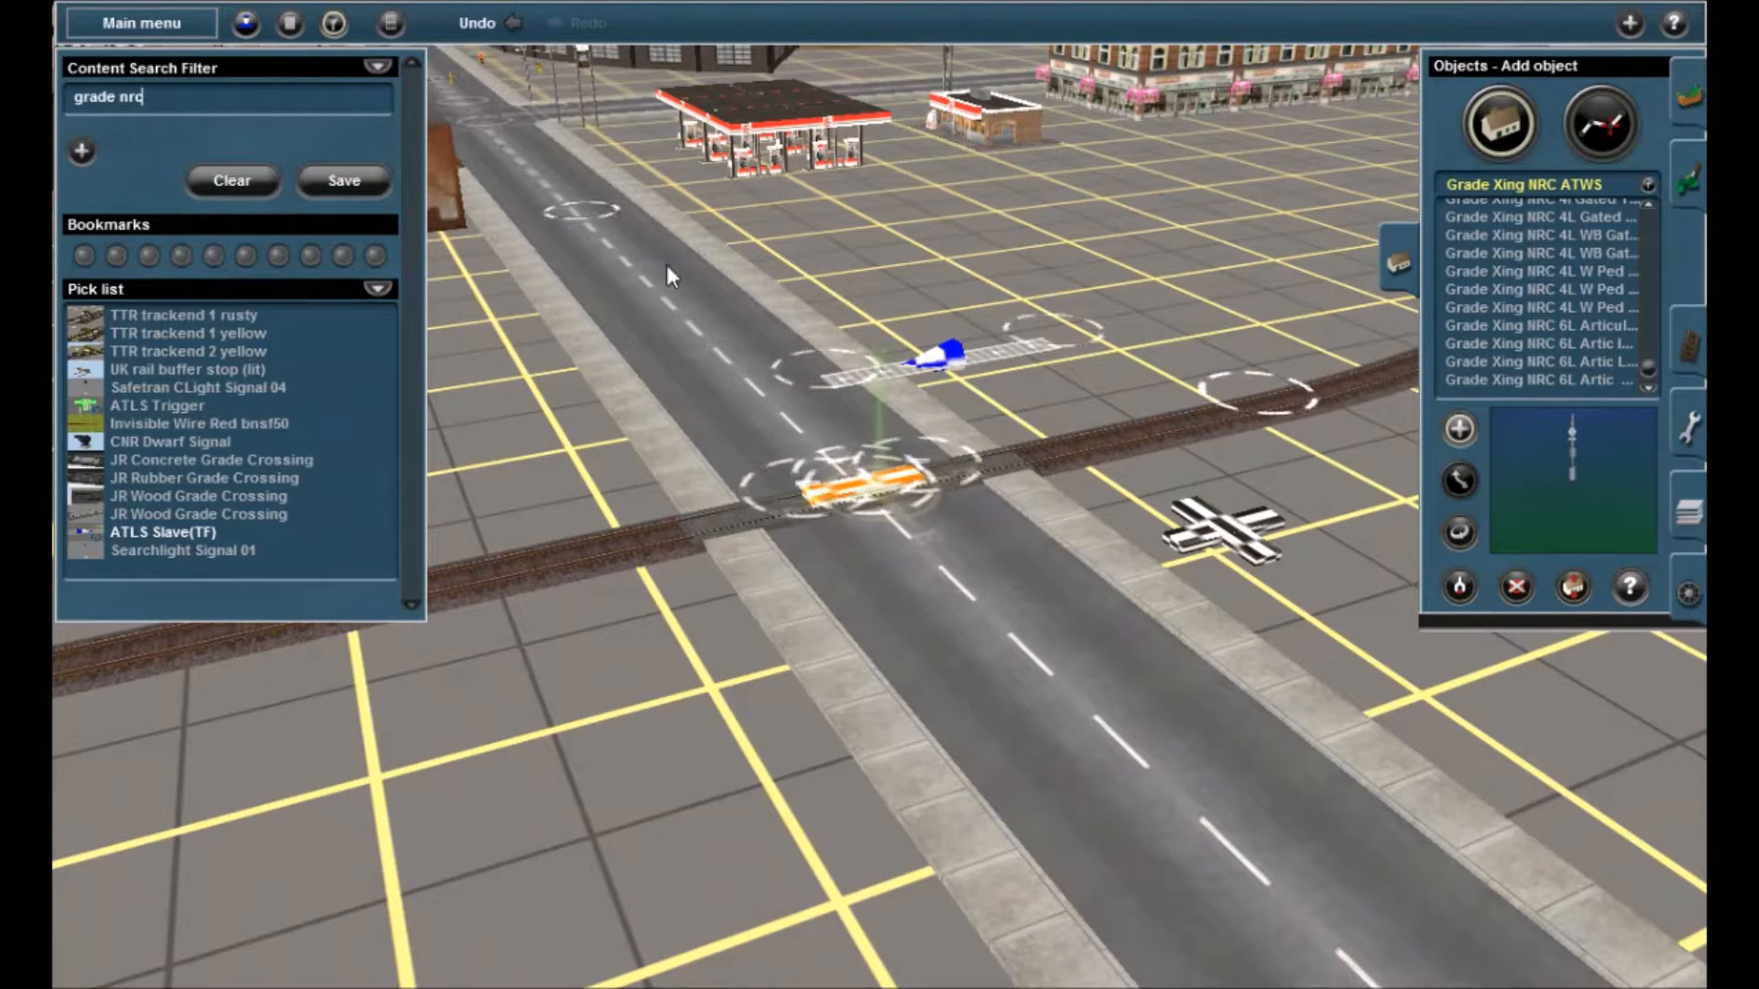
scroll(1526, 235, "up", 1)
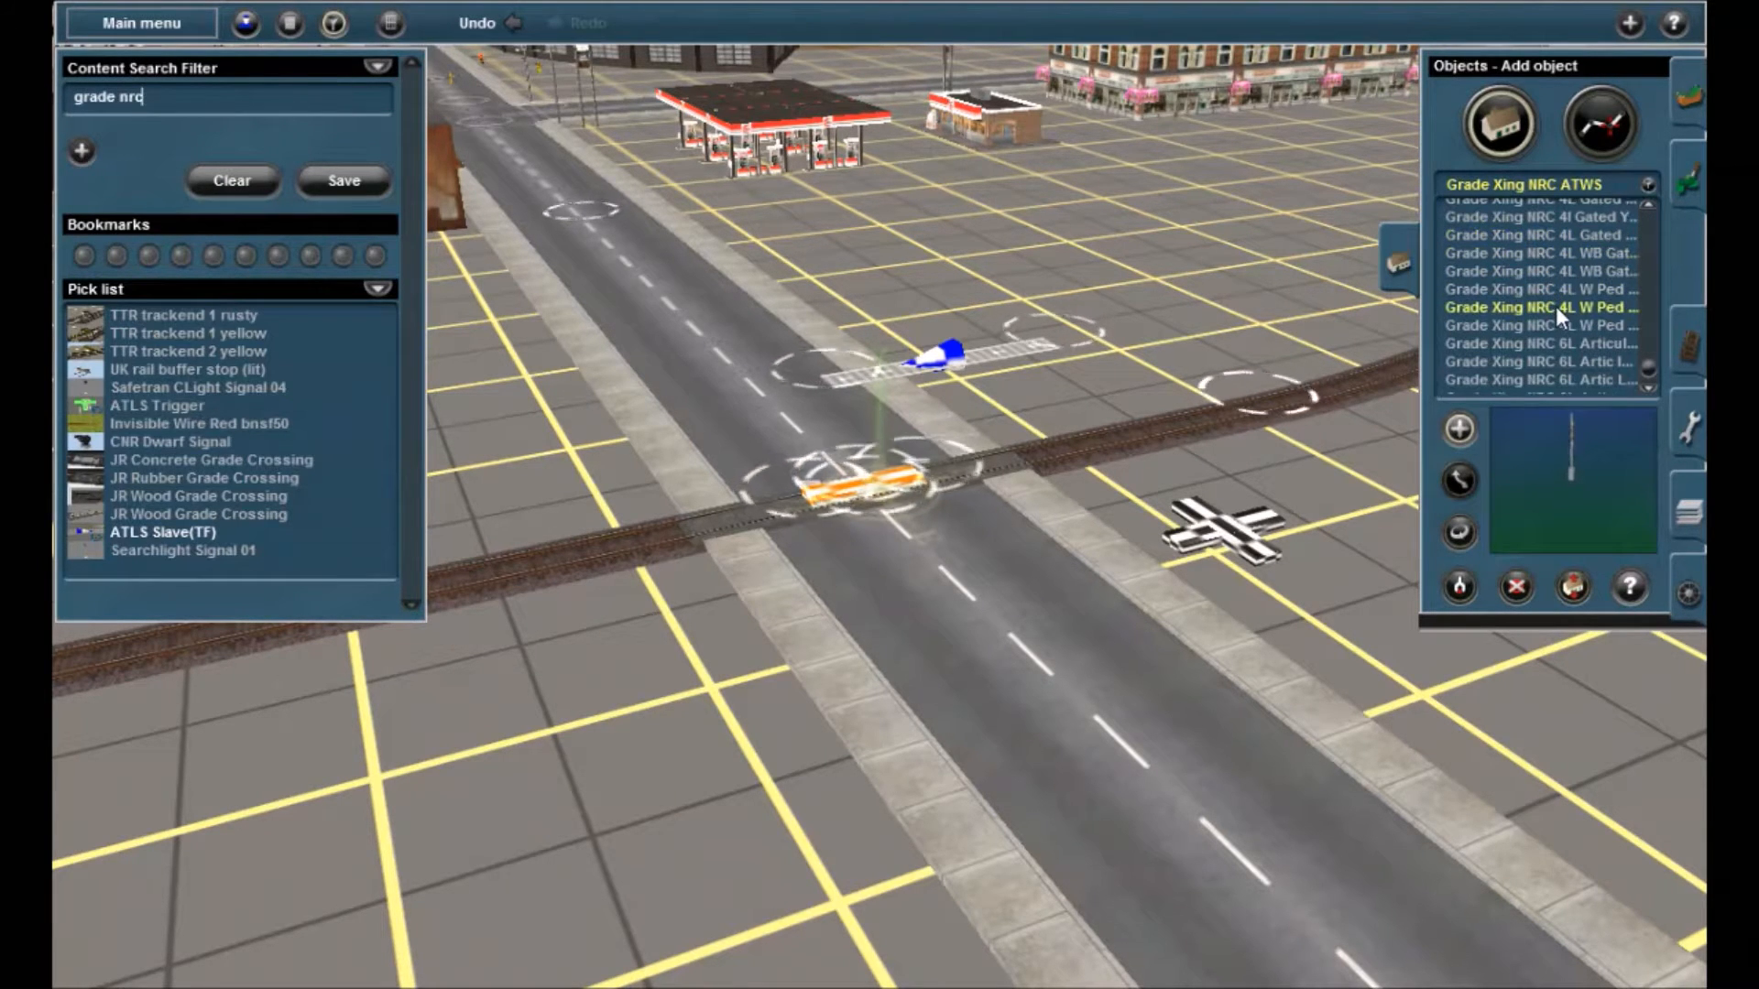
scroll(1567, 305, "down", 5)
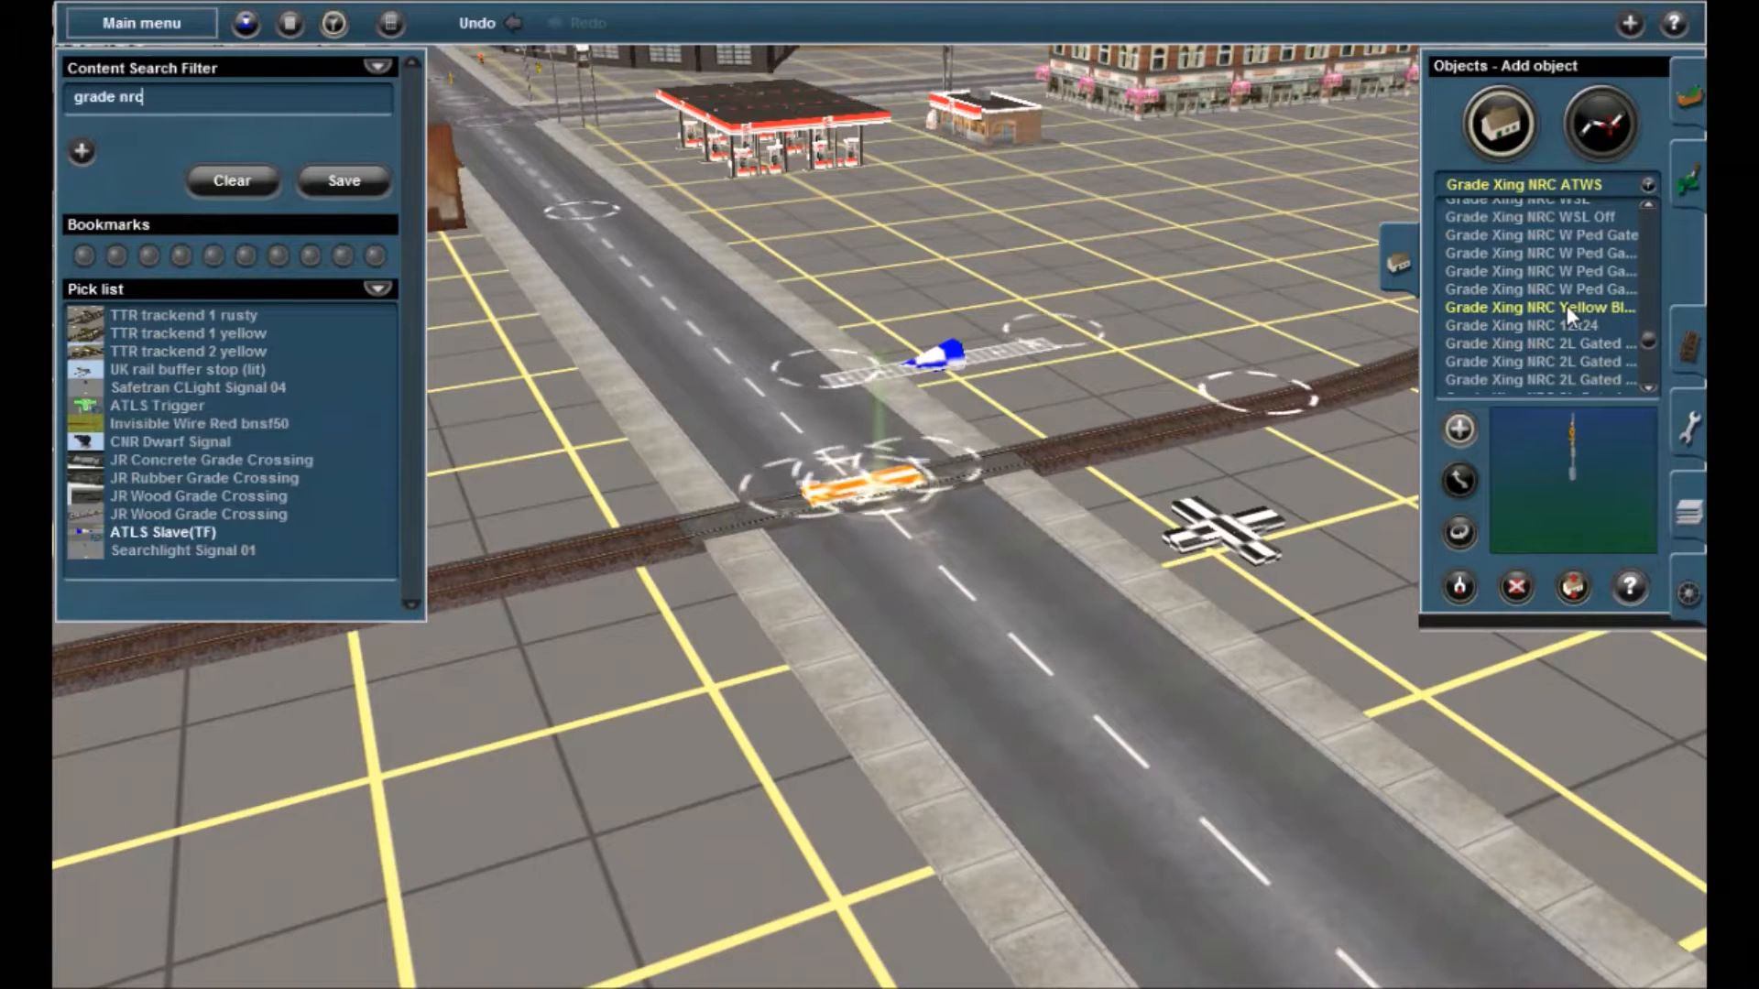
scroll(1581, 287, "up", 4)
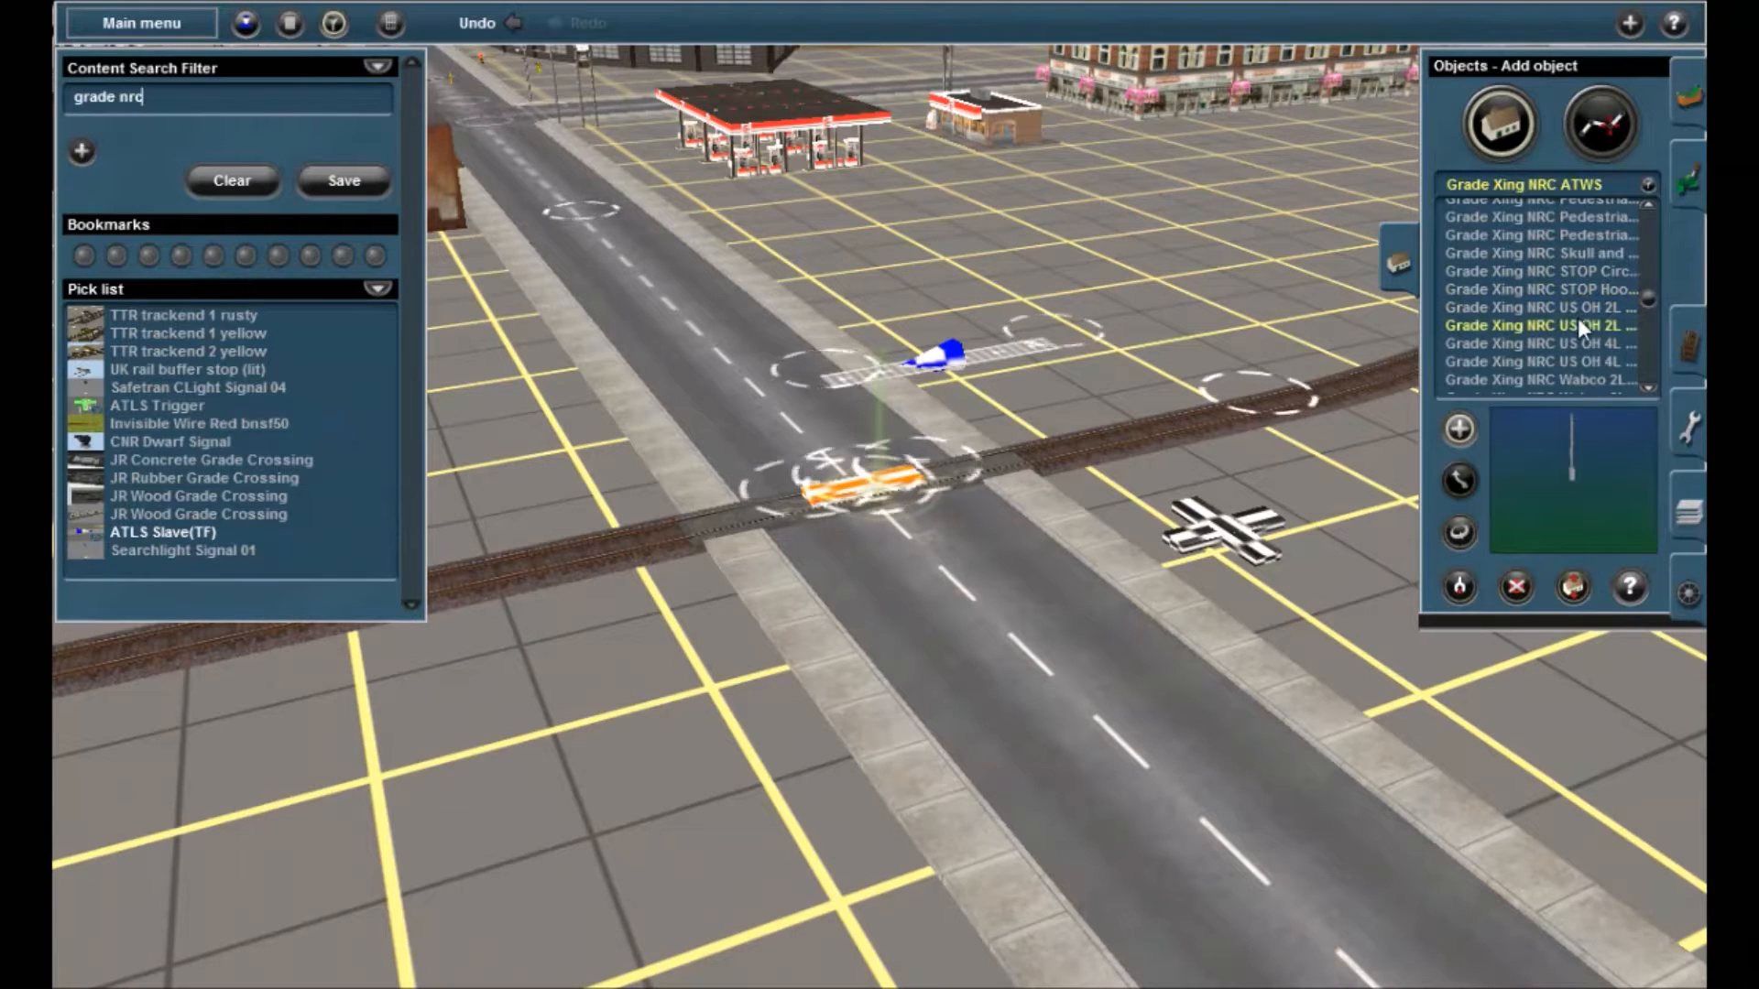
left_click(1578, 309)
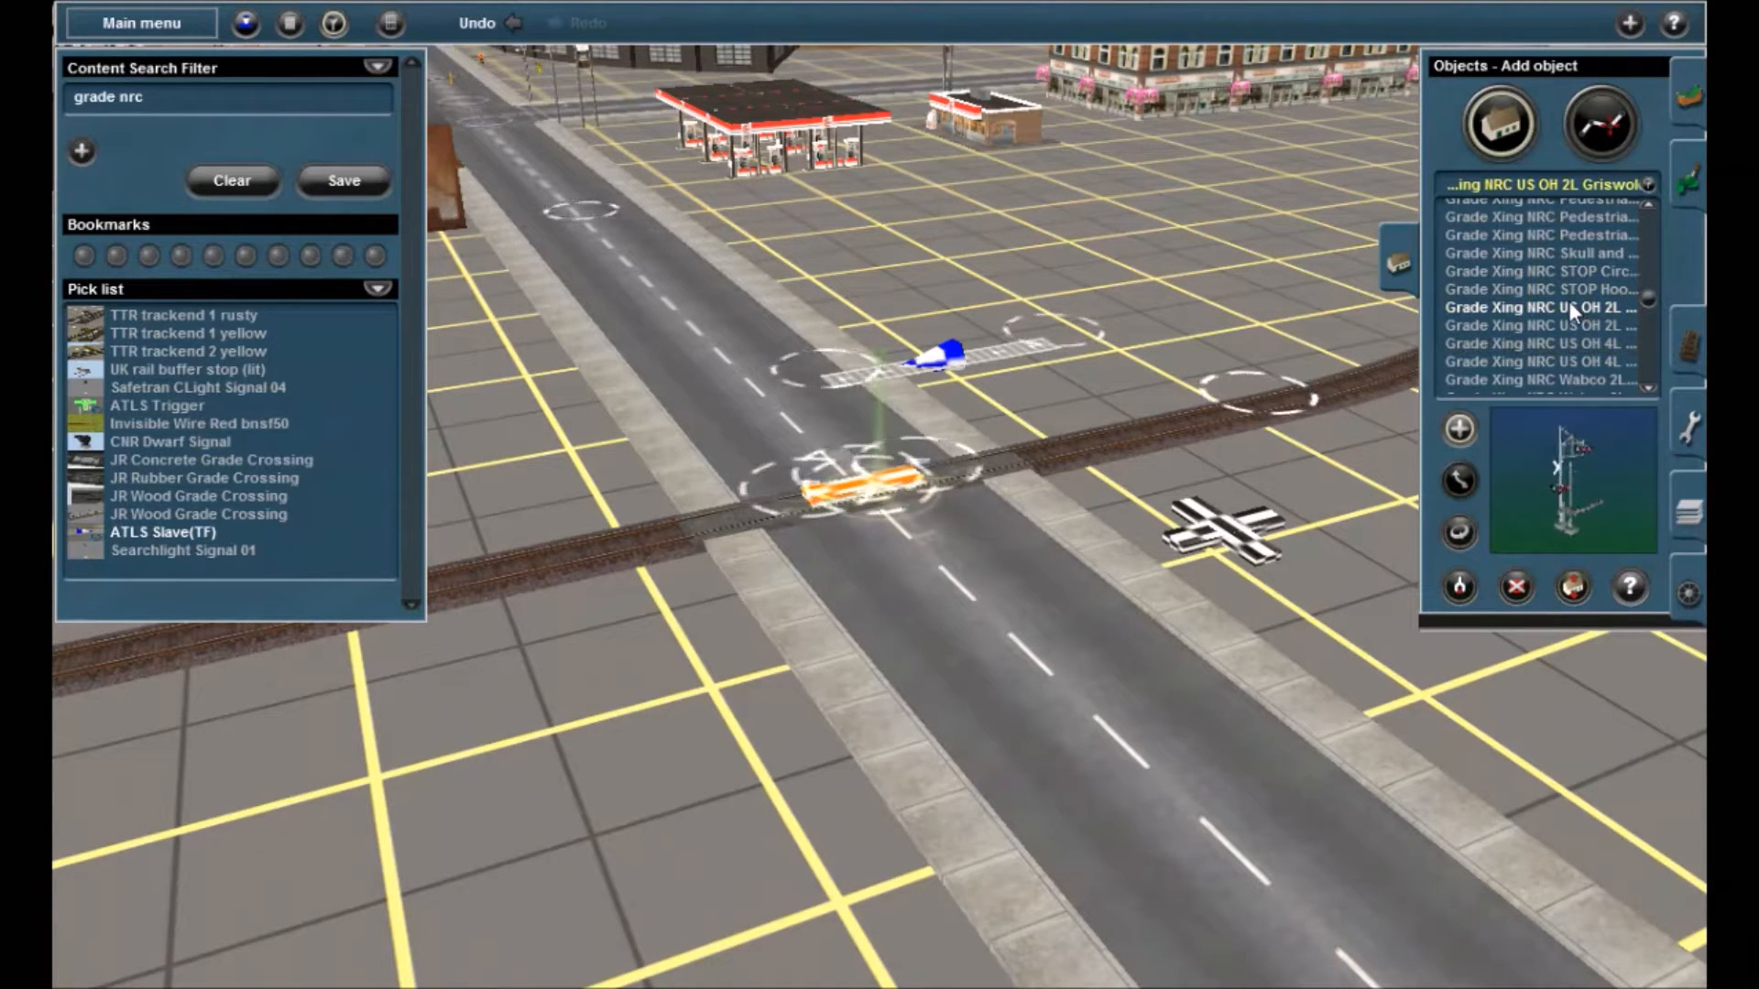
scroll(1570, 324, "down", 1)
left_click(1570, 324)
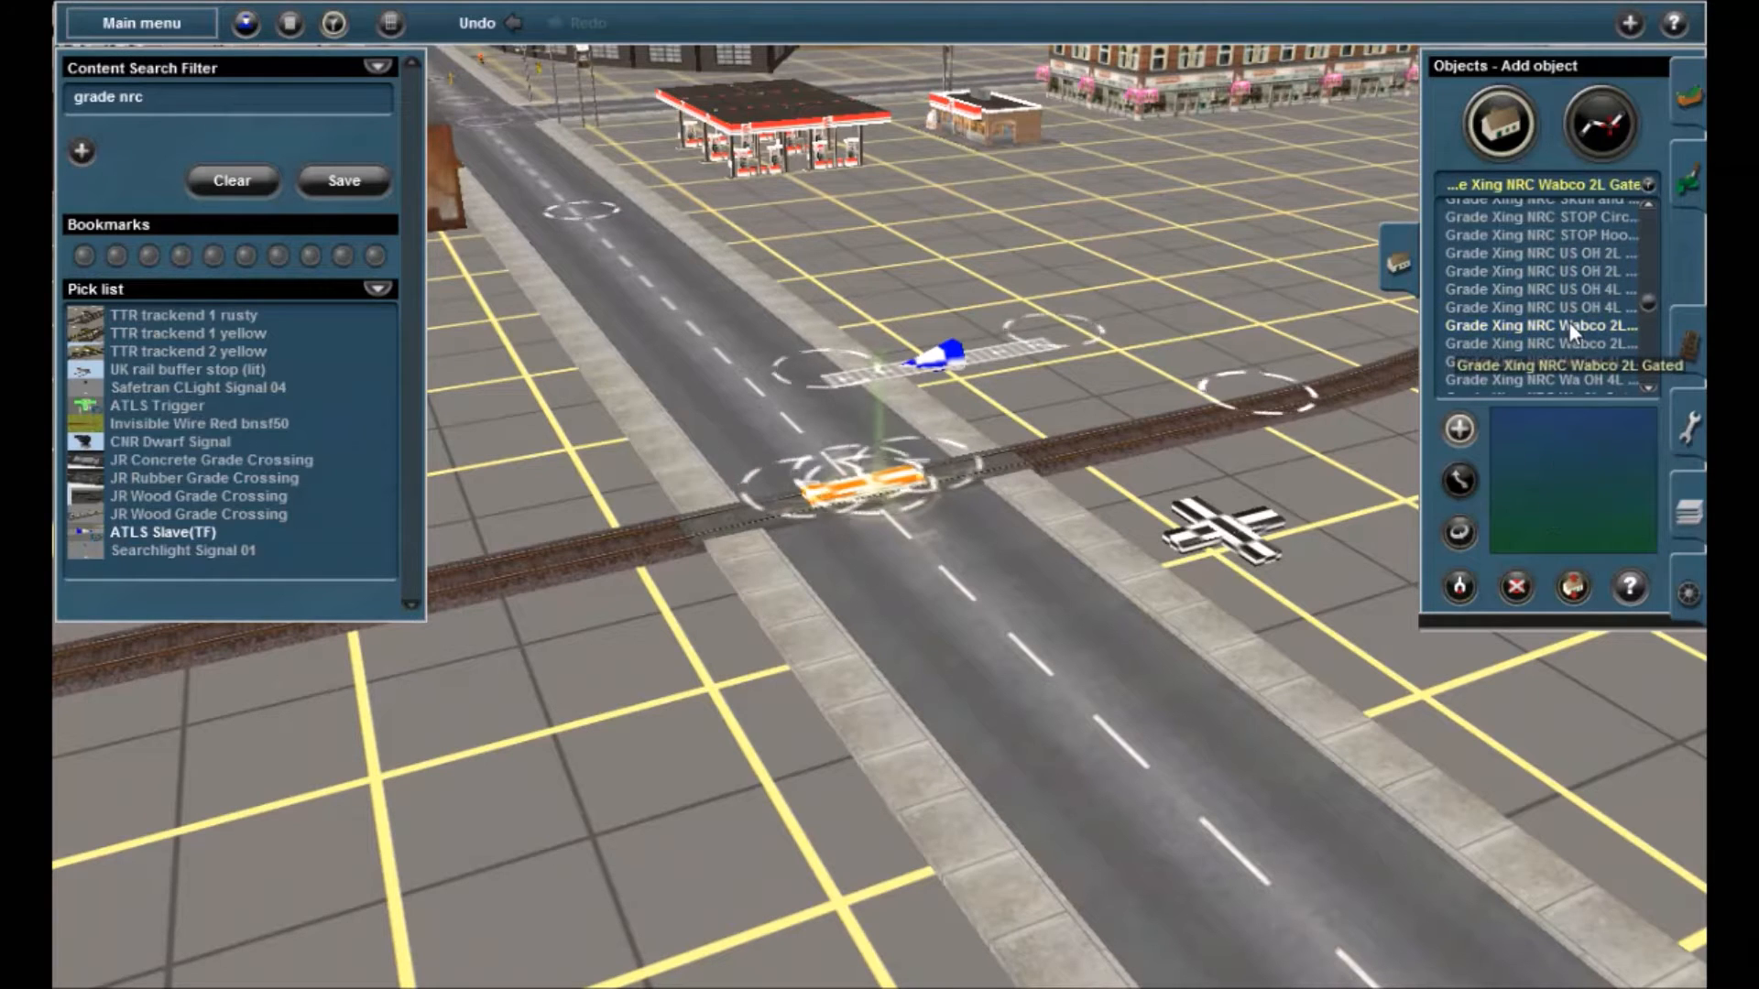
left_click(1564, 343)
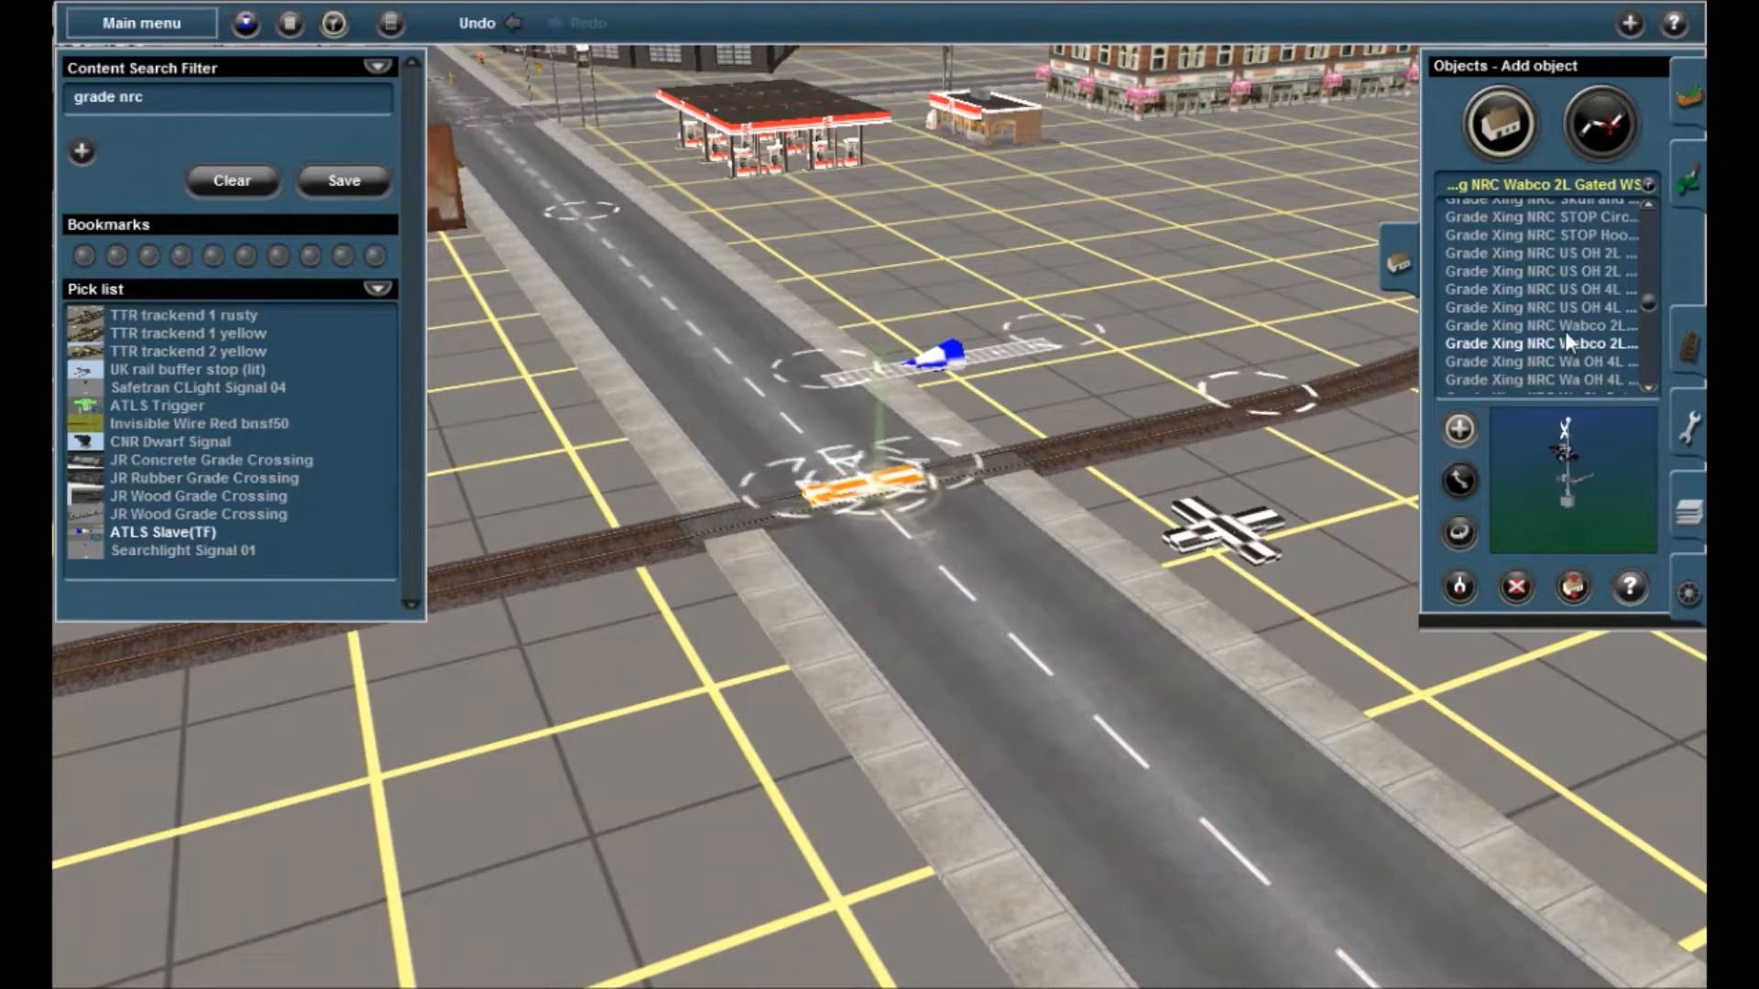
left_click(1567, 324)
Place a Wabco 2L Gated signal on the sidewalk beside the crossing near the ATLS CONTROLLER and rotate its gate towards the road
scroll(980, 504, "up", 6)
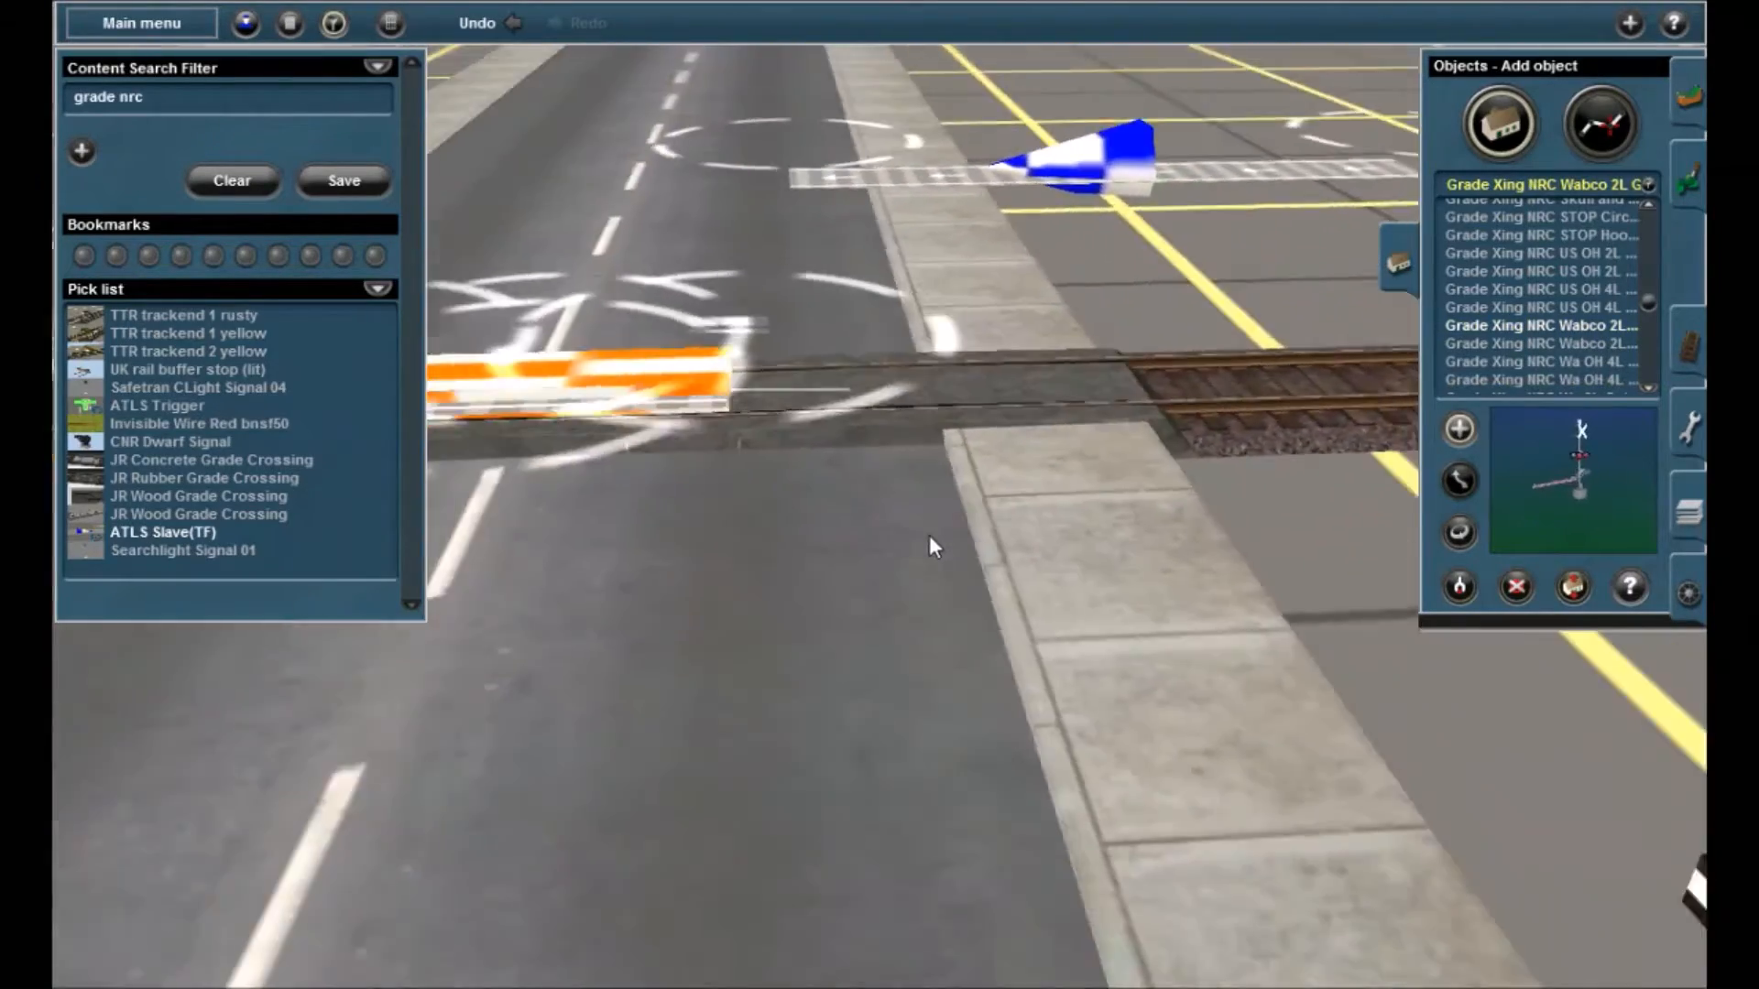
scroll(934, 529, "down", 5)
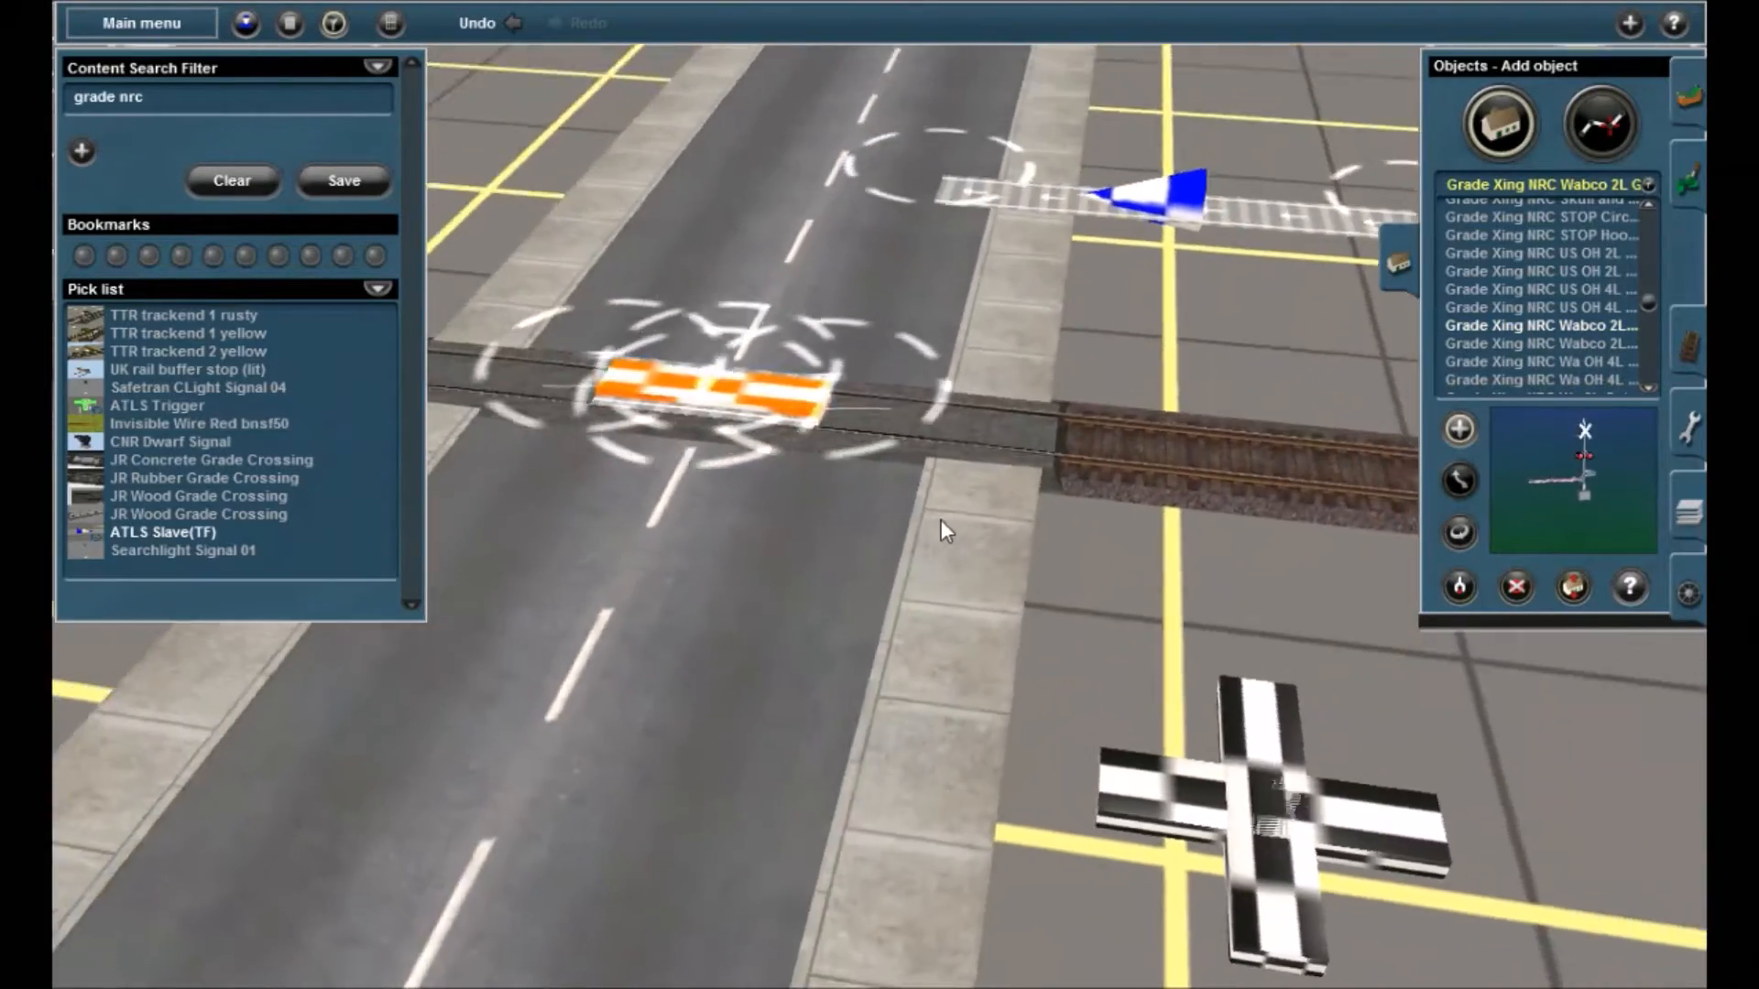
left_click(945, 522)
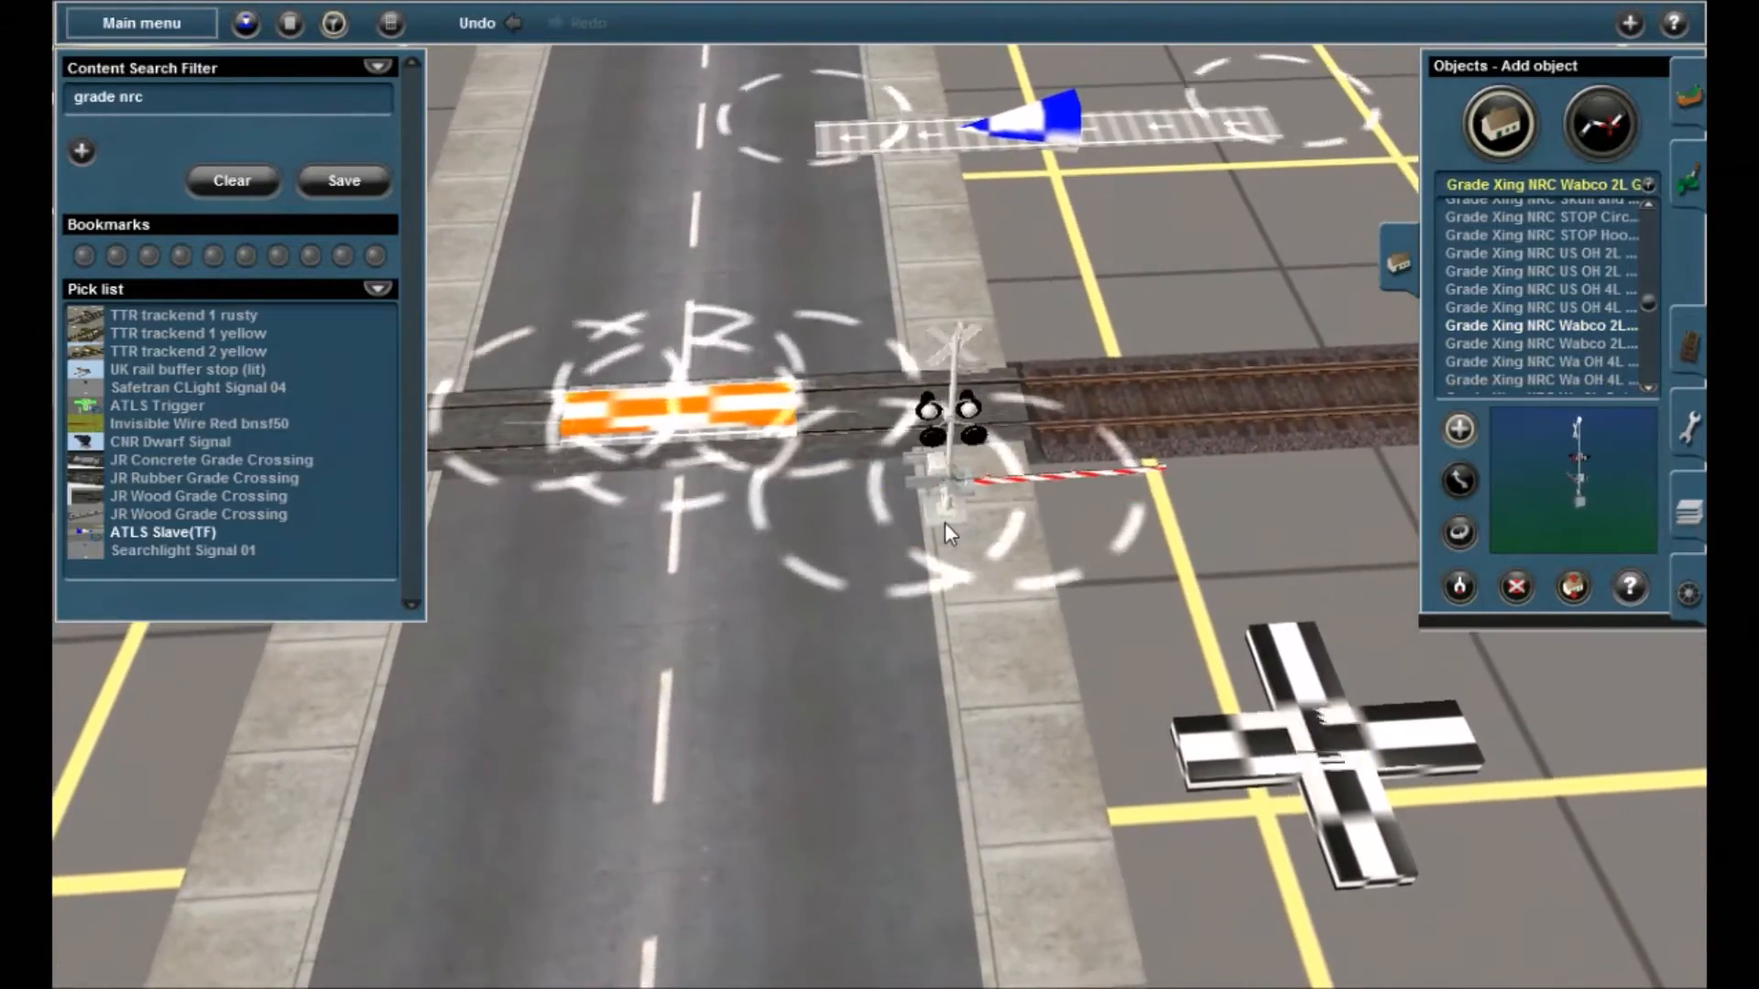
scroll(945, 524, "up", 3)
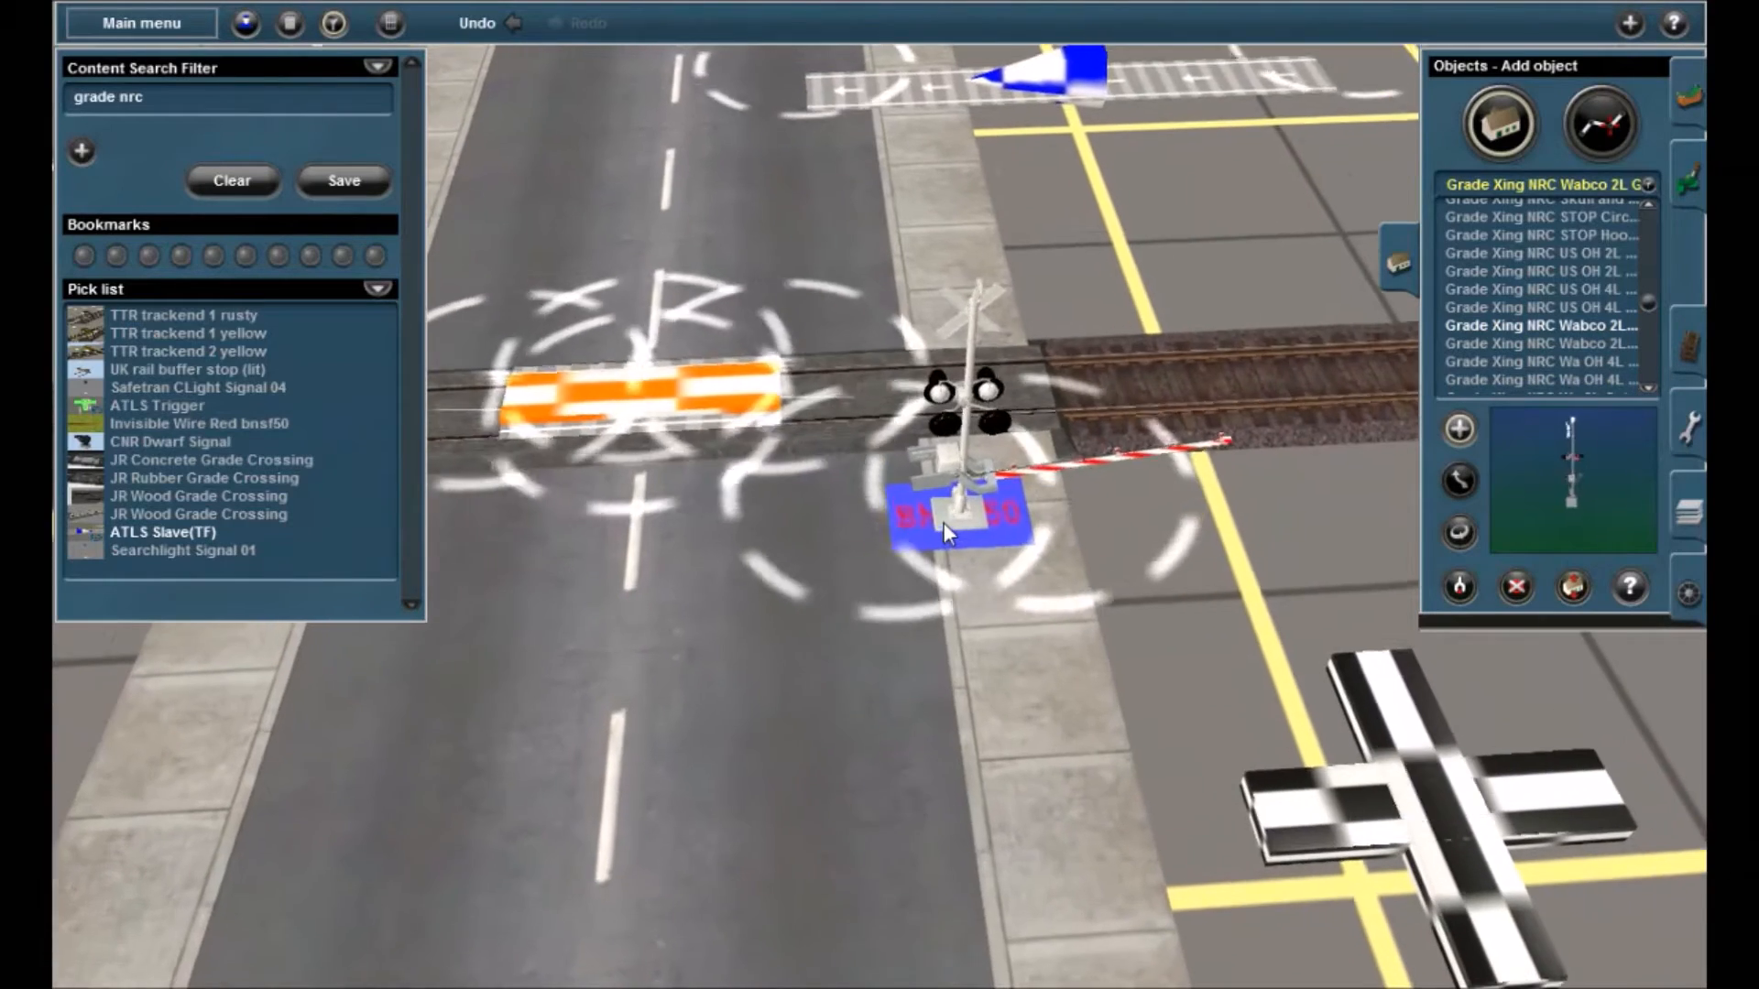
left_click(1452, 533)
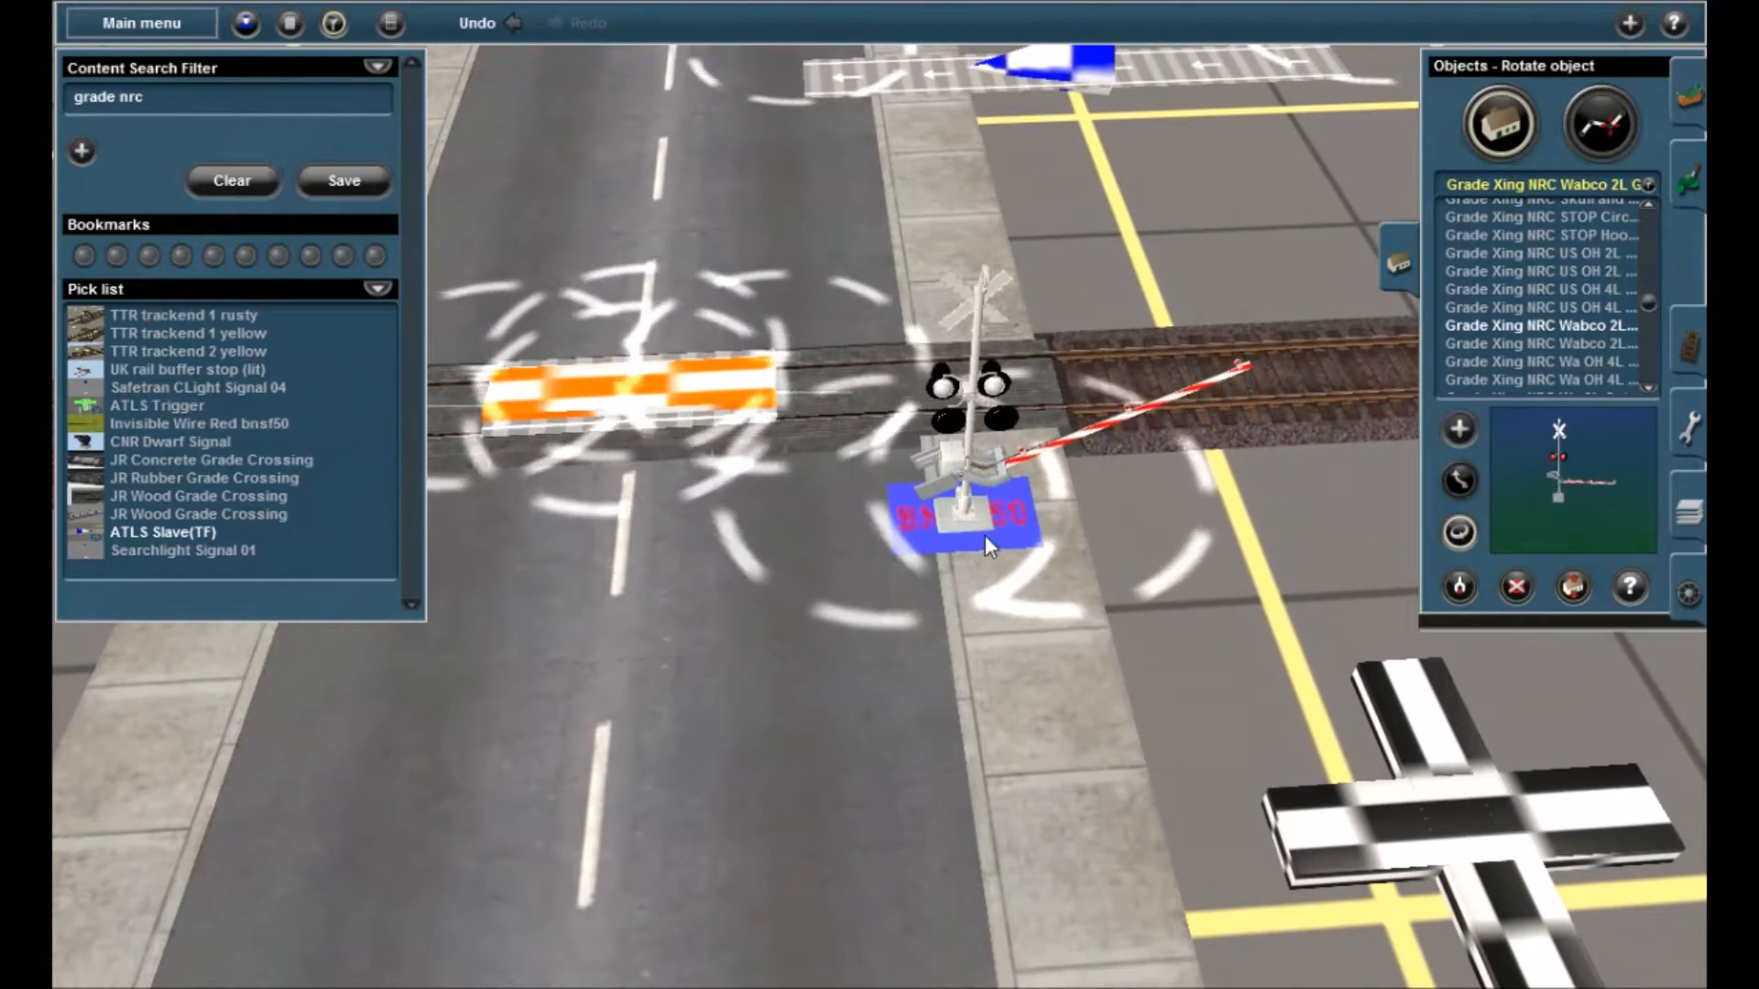
left_click_drag(988, 547, 896, 549)
key("Up")
key("Down")
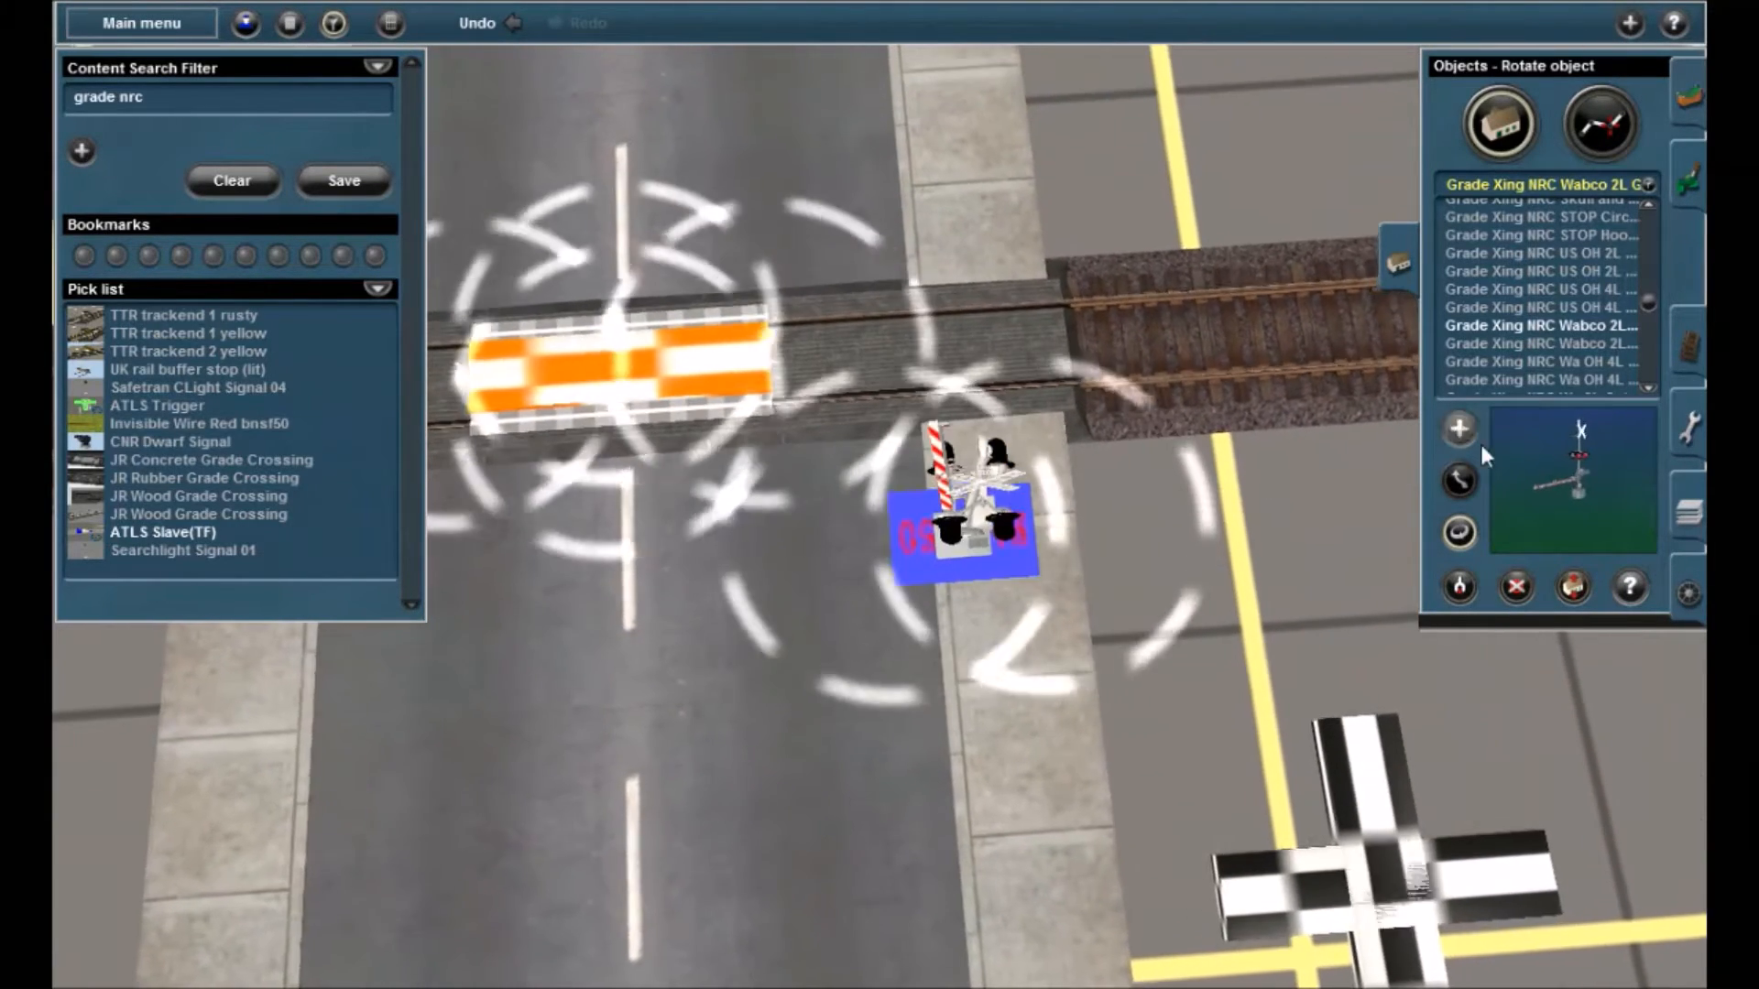
left_click(1461, 480)
left_click_drag(973, 522, 963, 540)
Place a second Wabco 2L Gated signal on the opposite sidewalk across the track and adjust its position
left_click(1459, 429)
right_click_drag(848, 437, 823, 480)
key("Up")
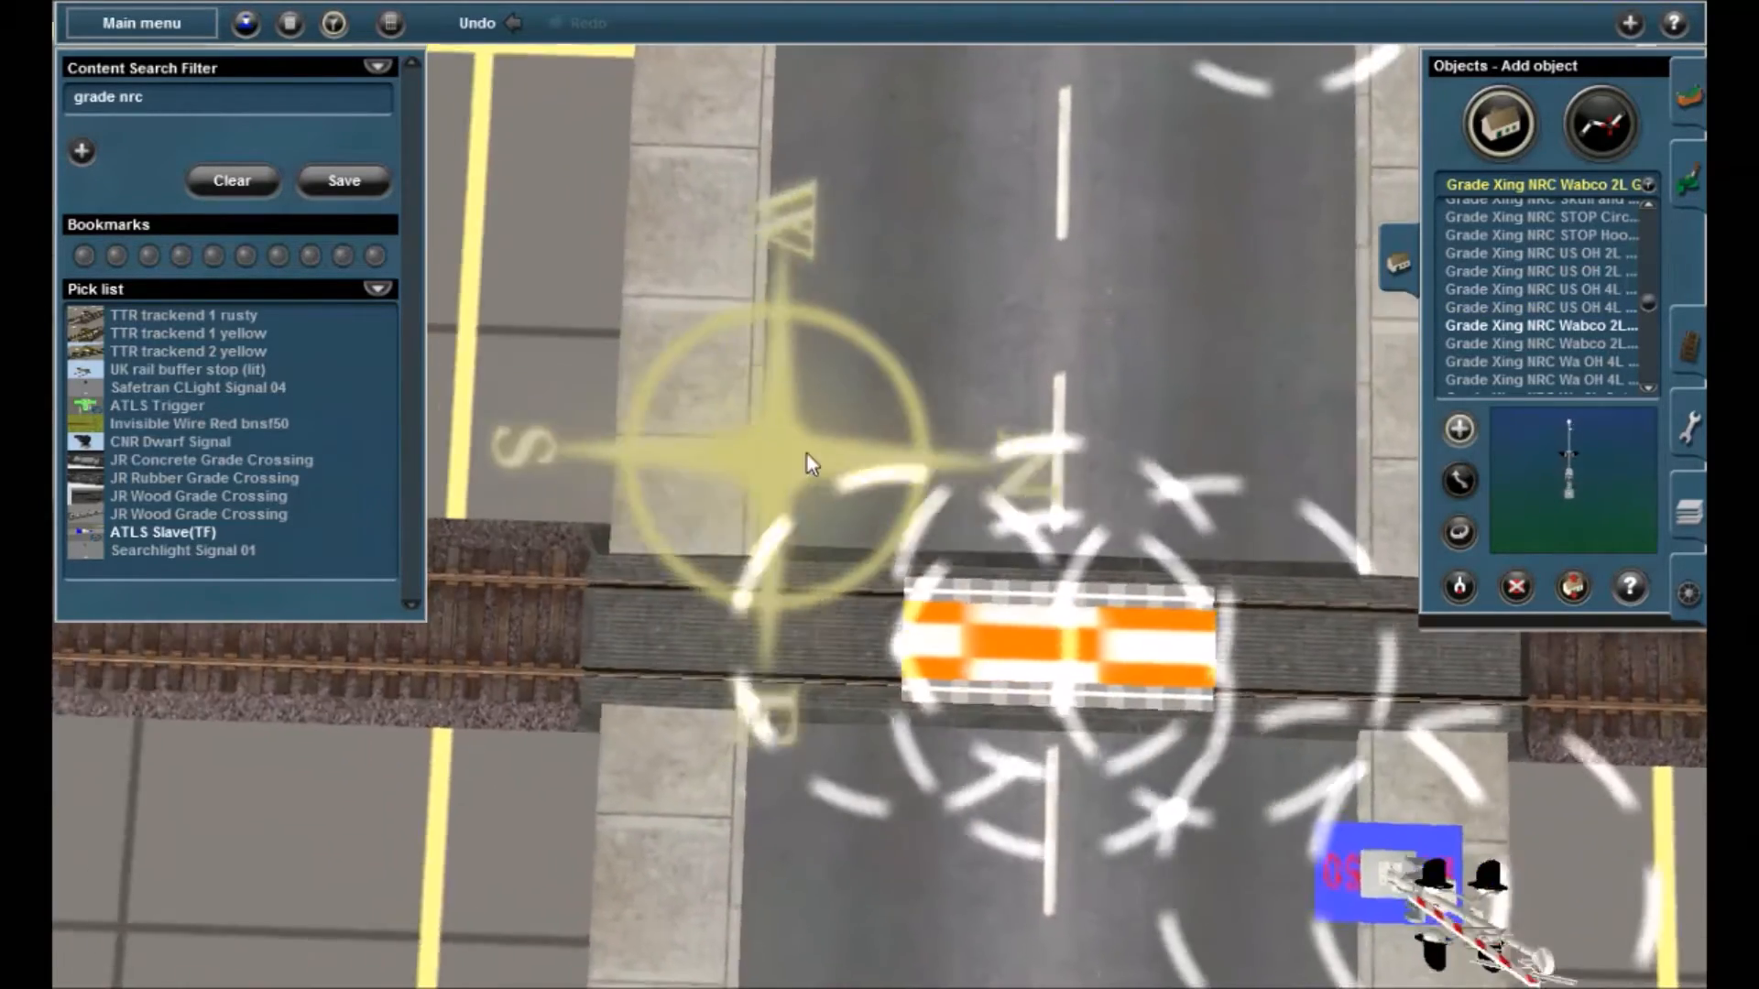
left_click(828, 480)
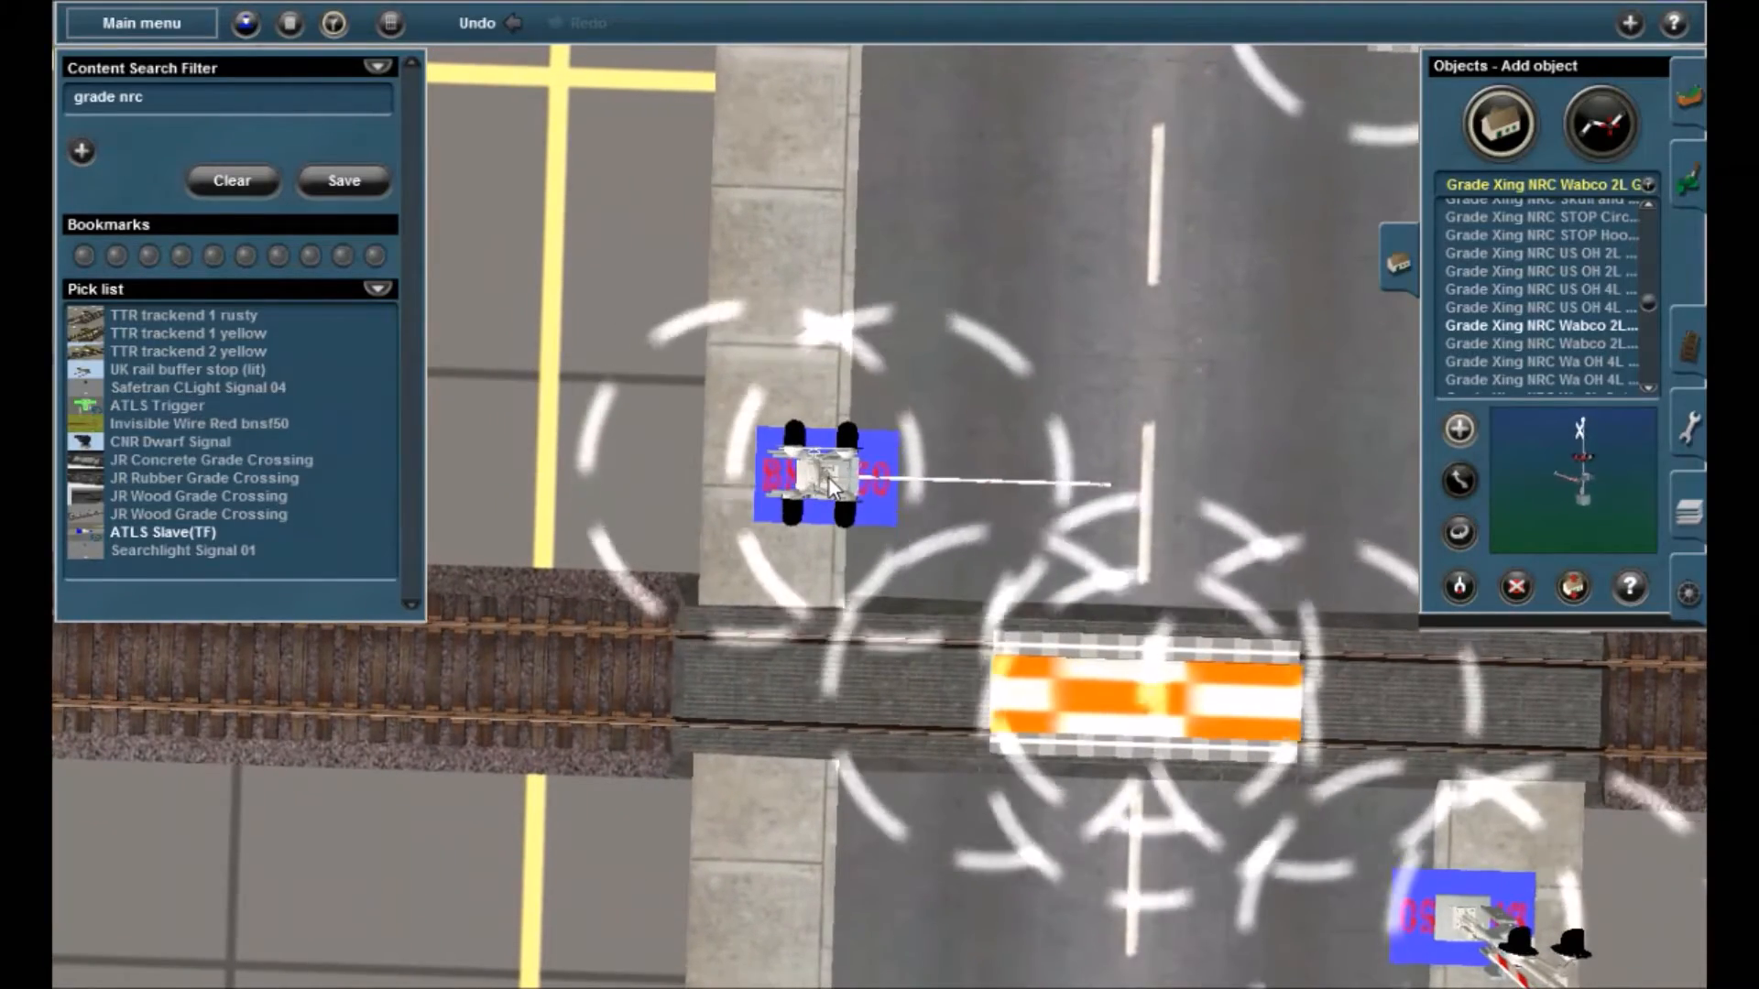
key("Down")
key("Down")
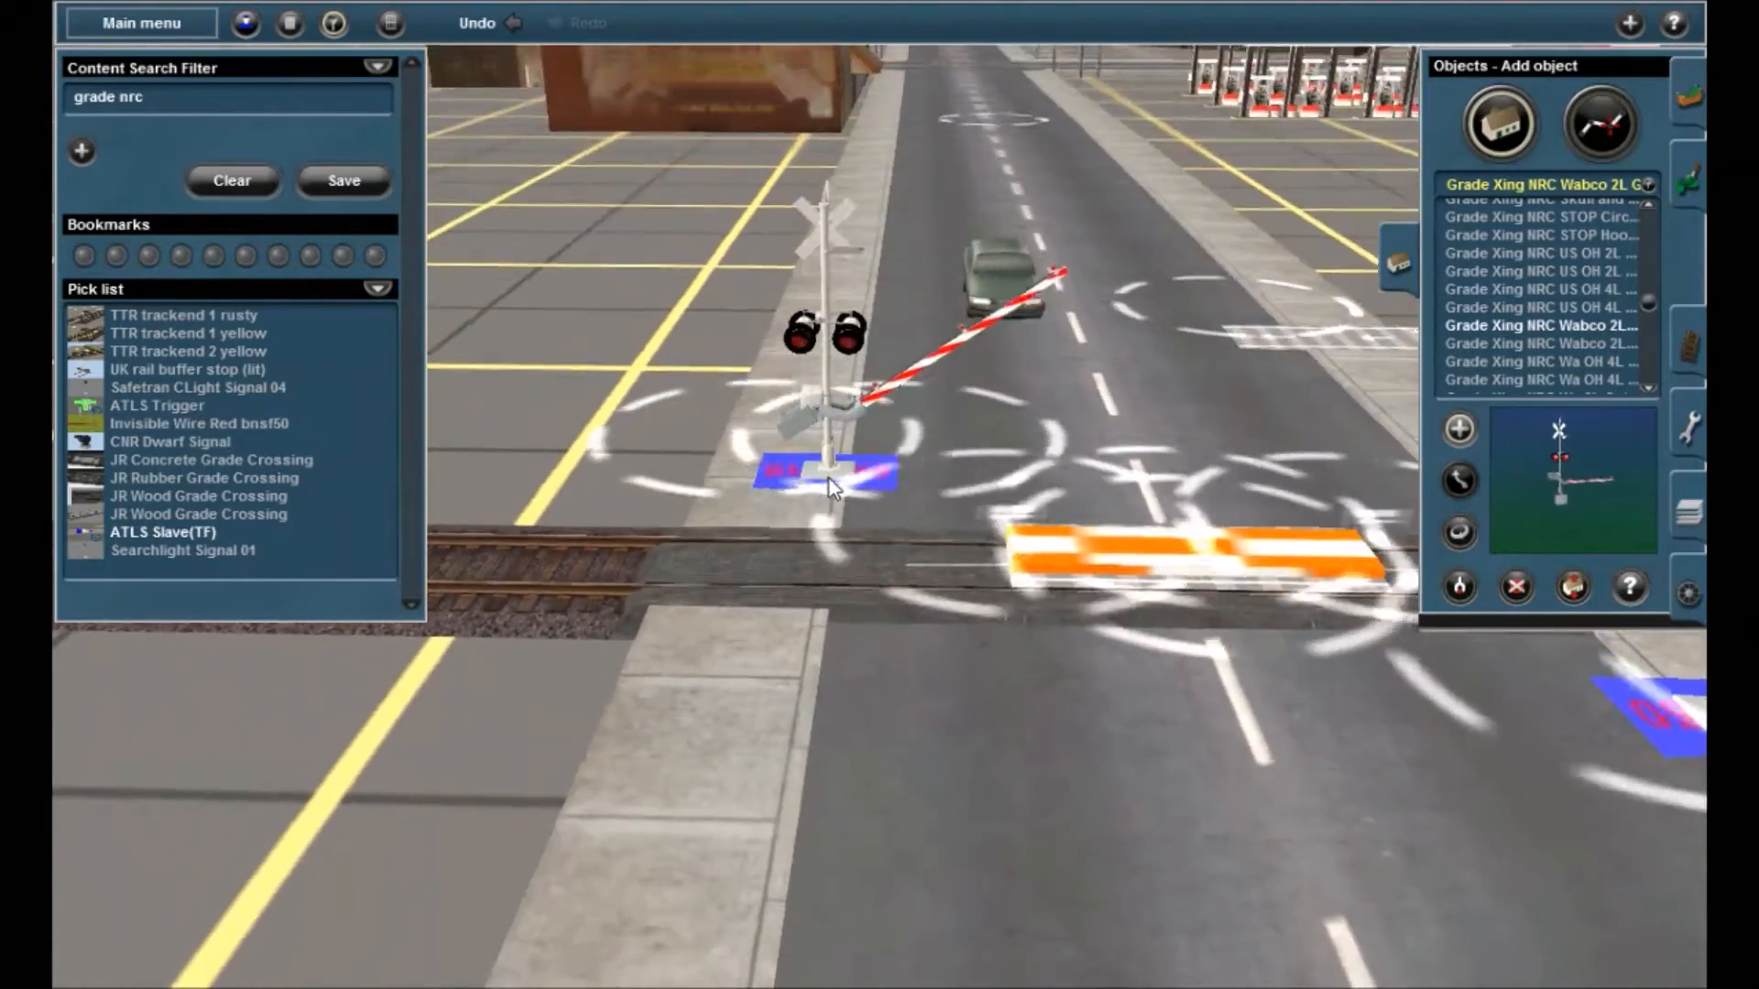
key("Up")
key("m")
left_click_drag(823, 472, 827, 470)
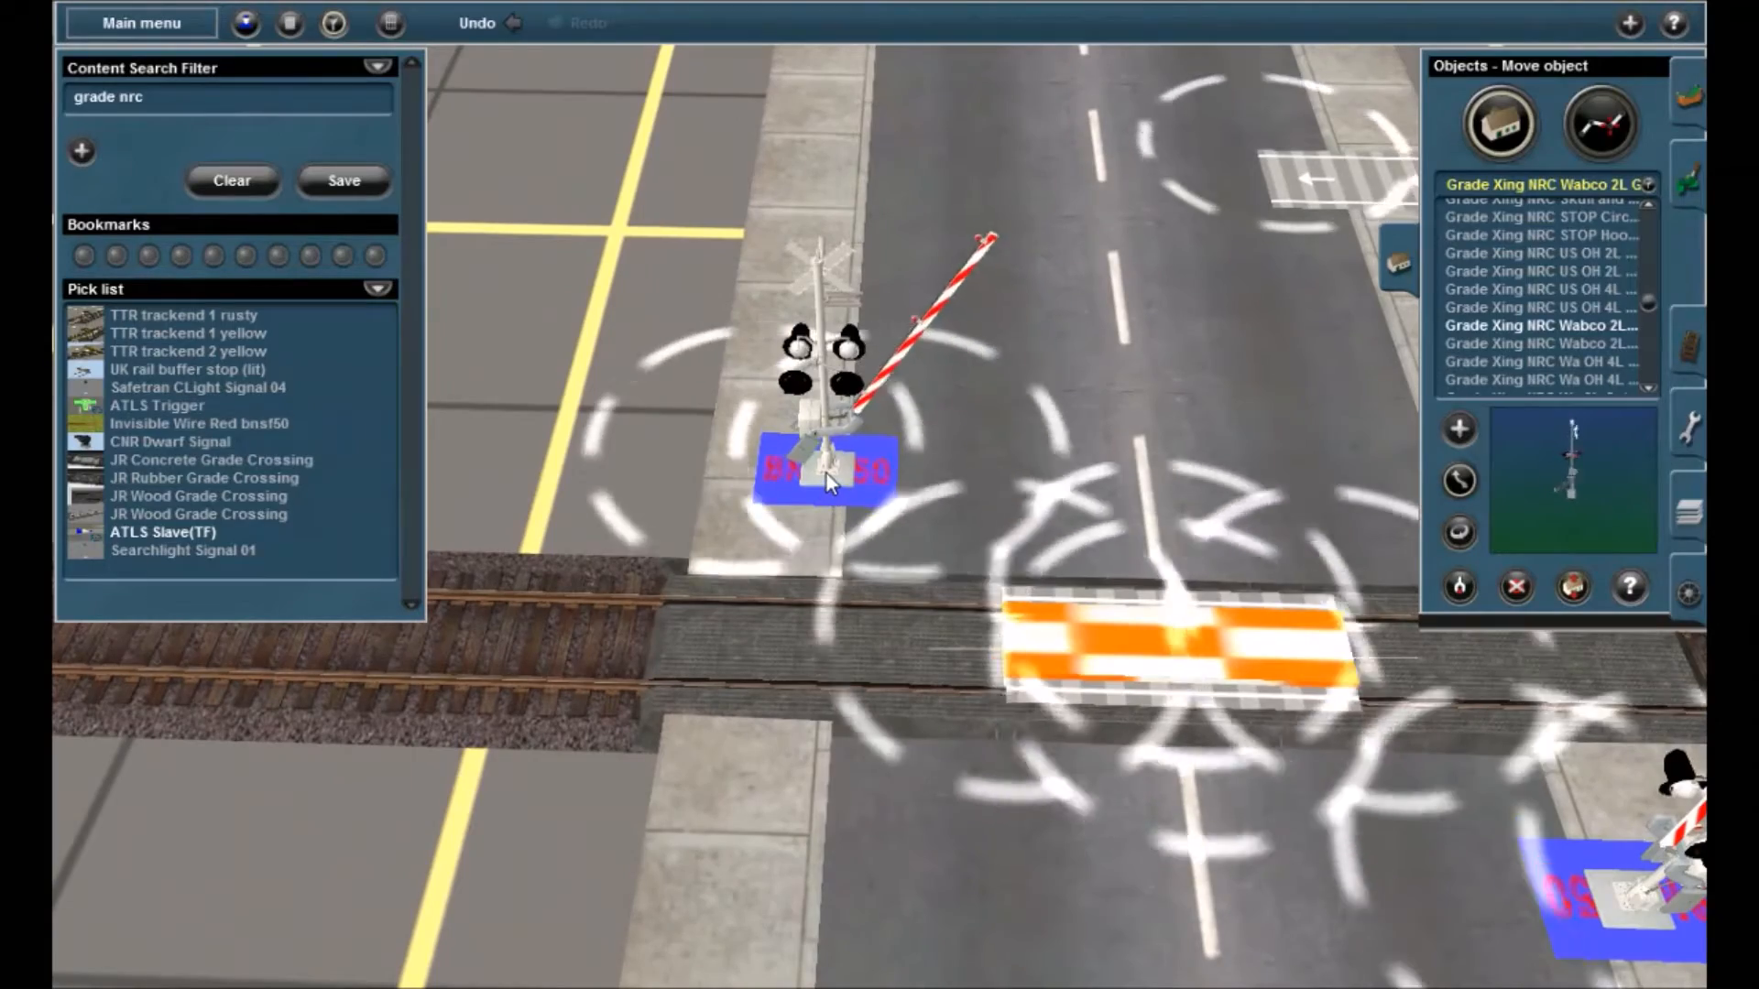
Examine the placement and orientation of both gated signals at the crossing from several angles
right_click(1019, 592)
key("Right")
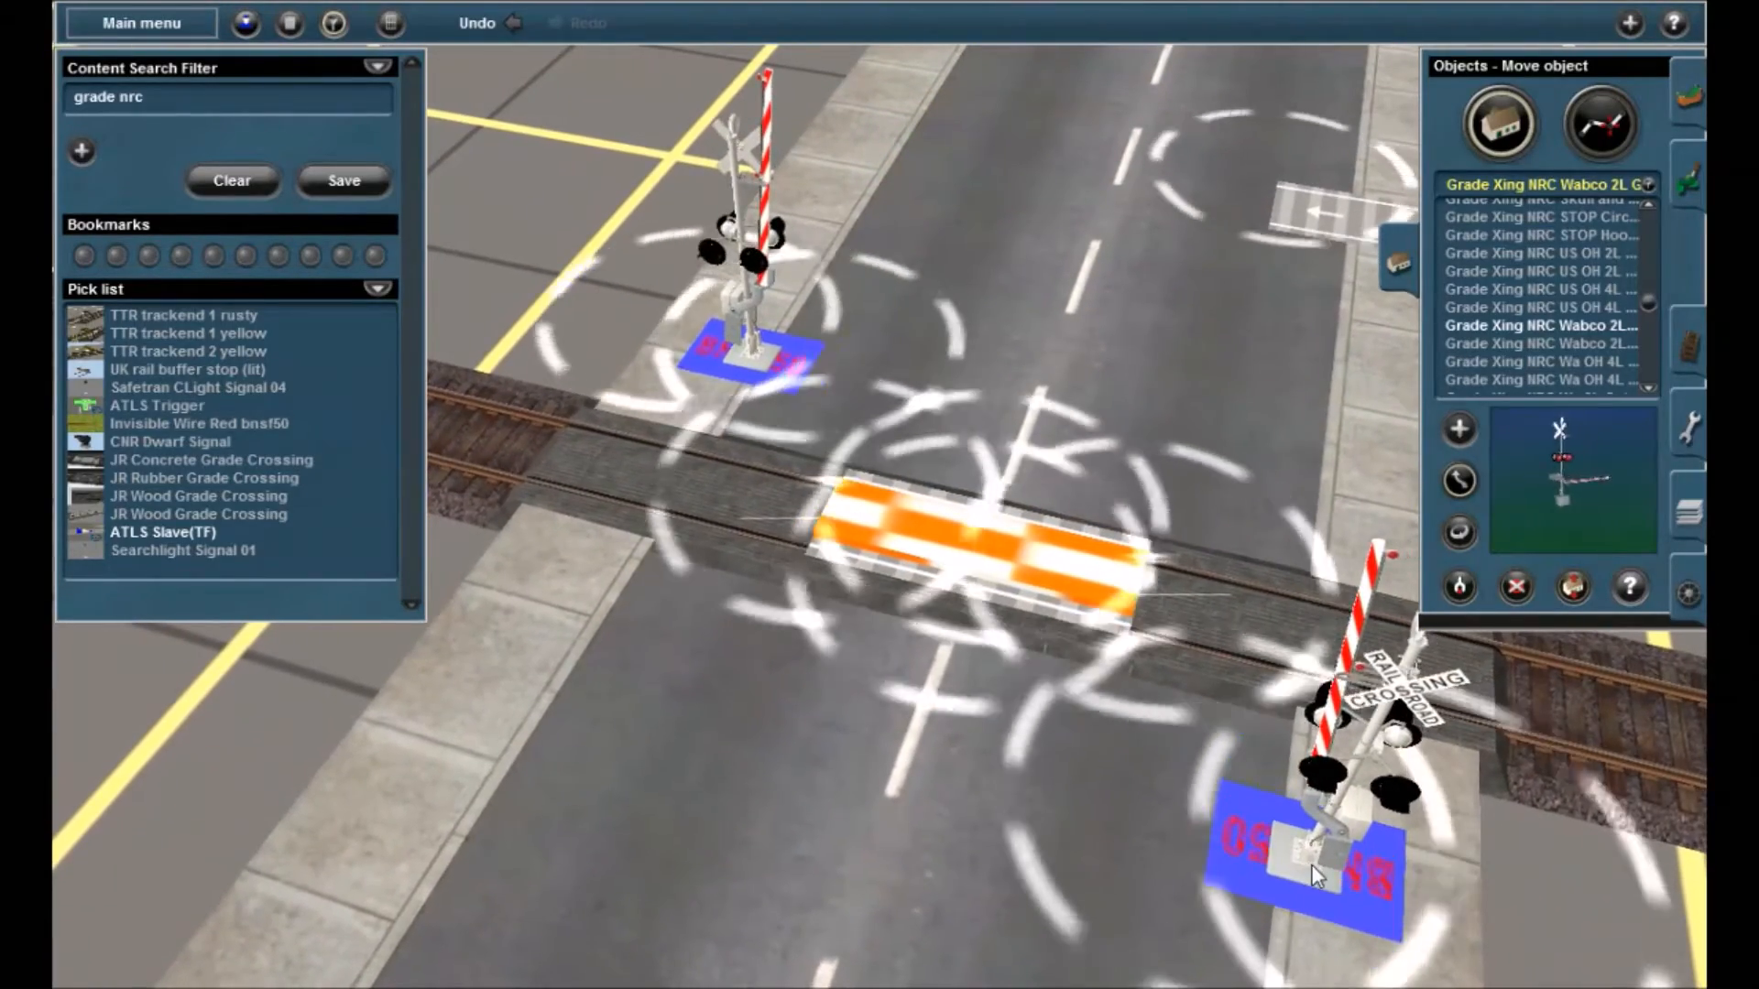
key("Down")
key("Right")
scroll(1020, 513, "down", 3)
right_click(1020, 513)
key("Right")
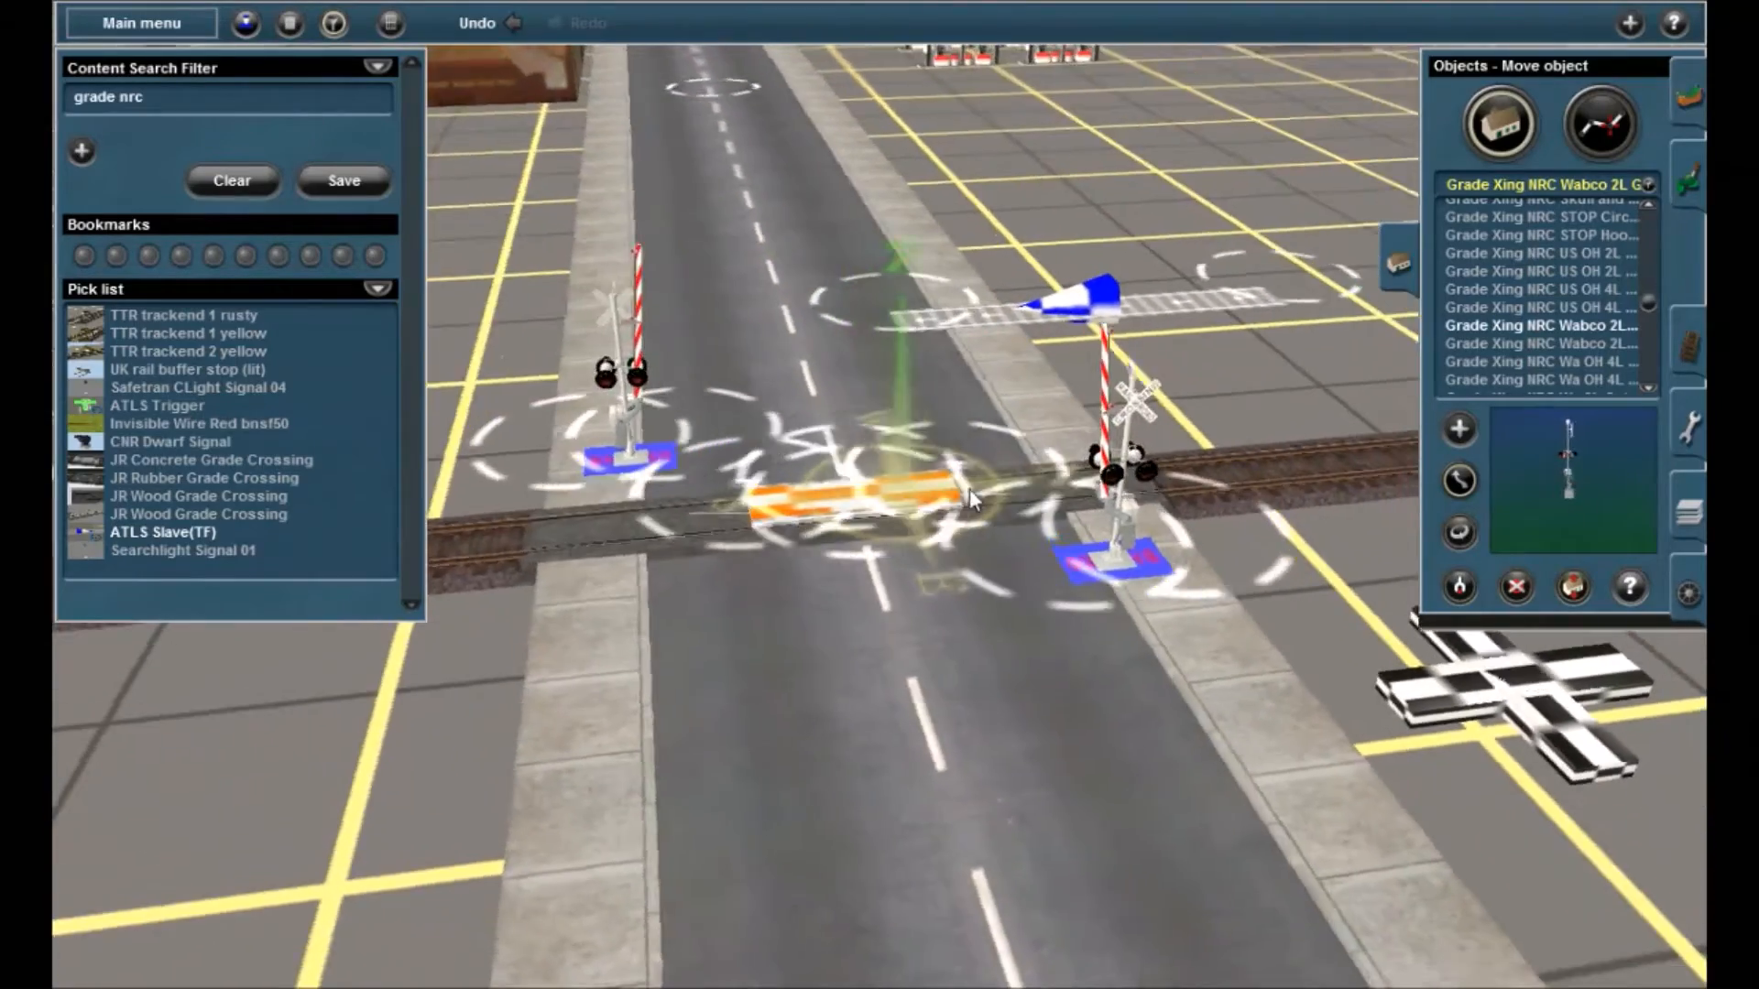
key("Left")
key("Right")
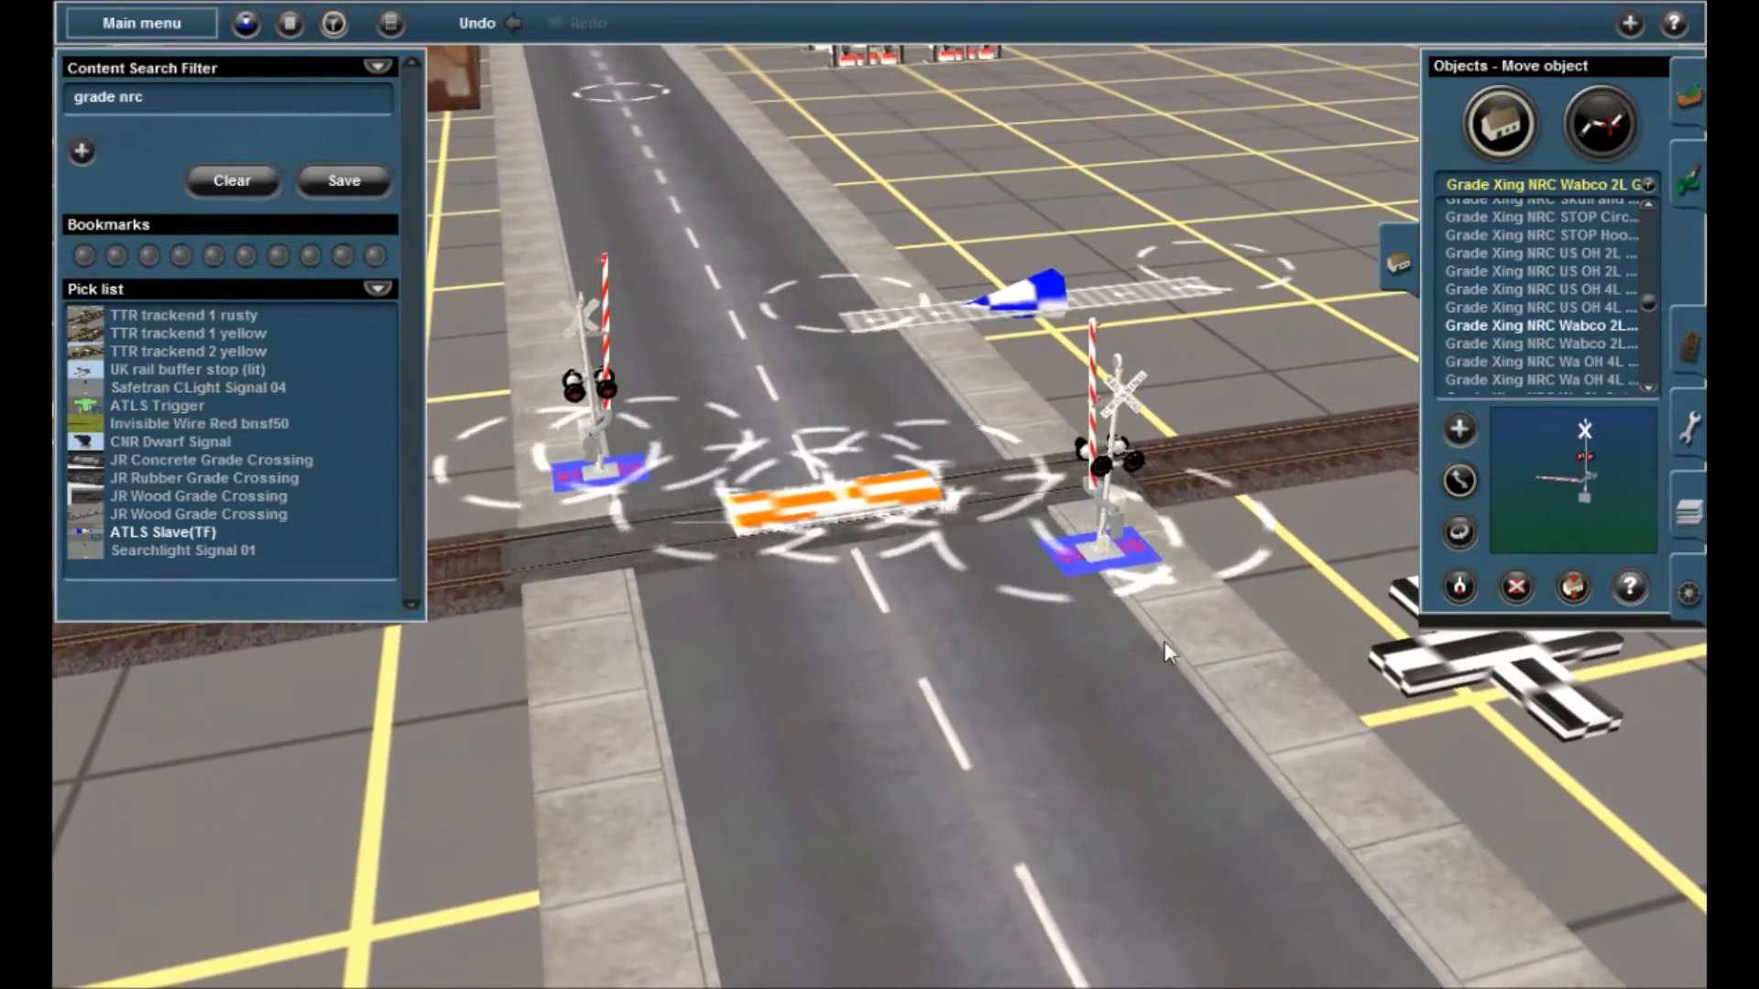
scroll(986, 421, "down", 3)
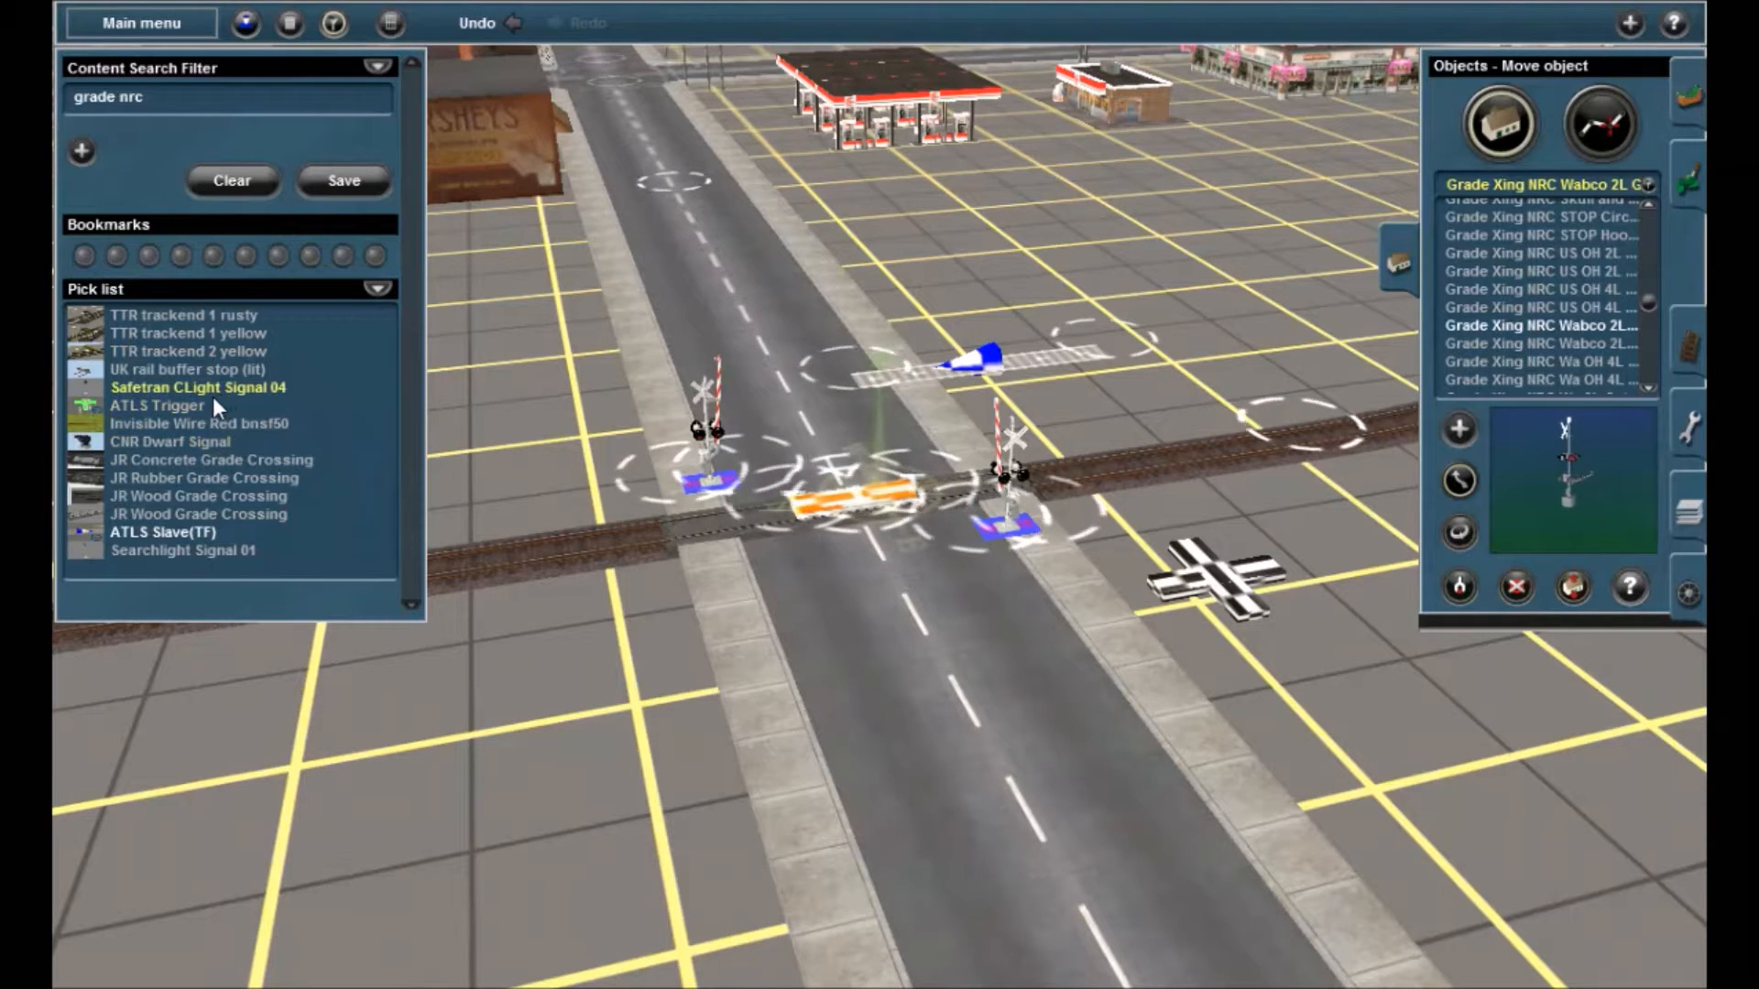
Search the track items for "track eraser" to select the AJS Track Eraser
left_click(179, 421)
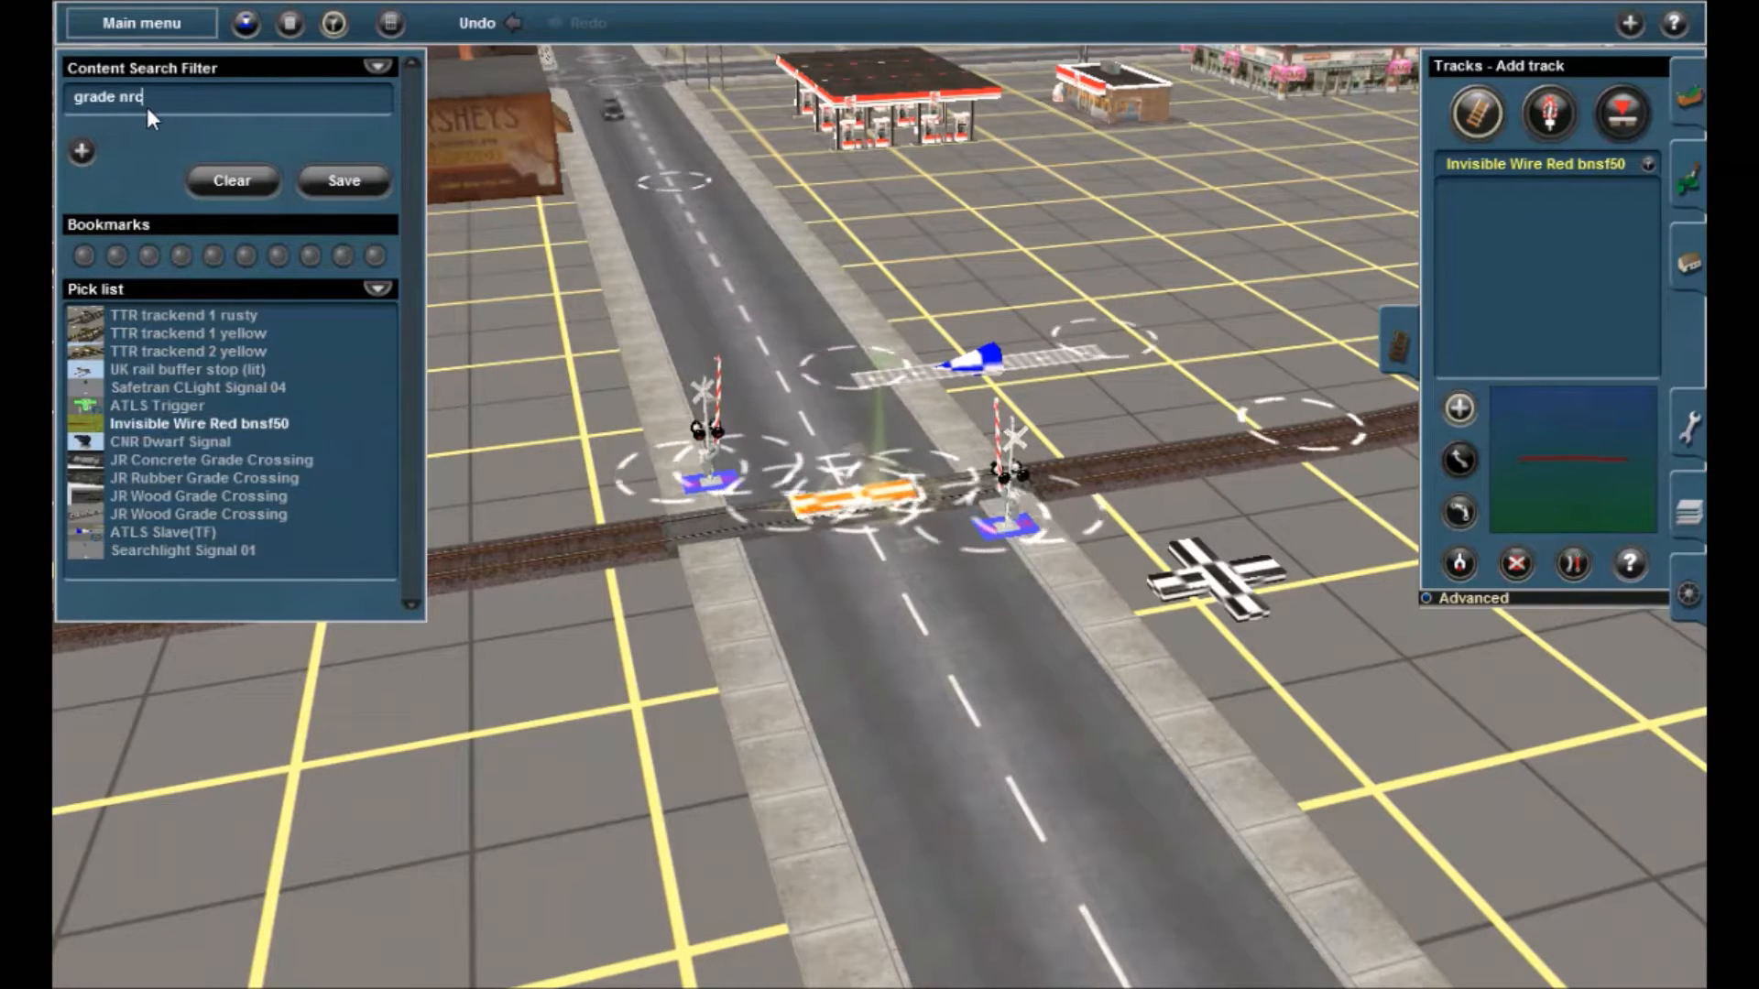
key("BackSpace")
key("BackSpace")
key("BackSpace")
key("BackSpace")
key("BackSpace")
key("BackSpace")
key("BackSpace")
key("BackSpace")
key("BackSpace")
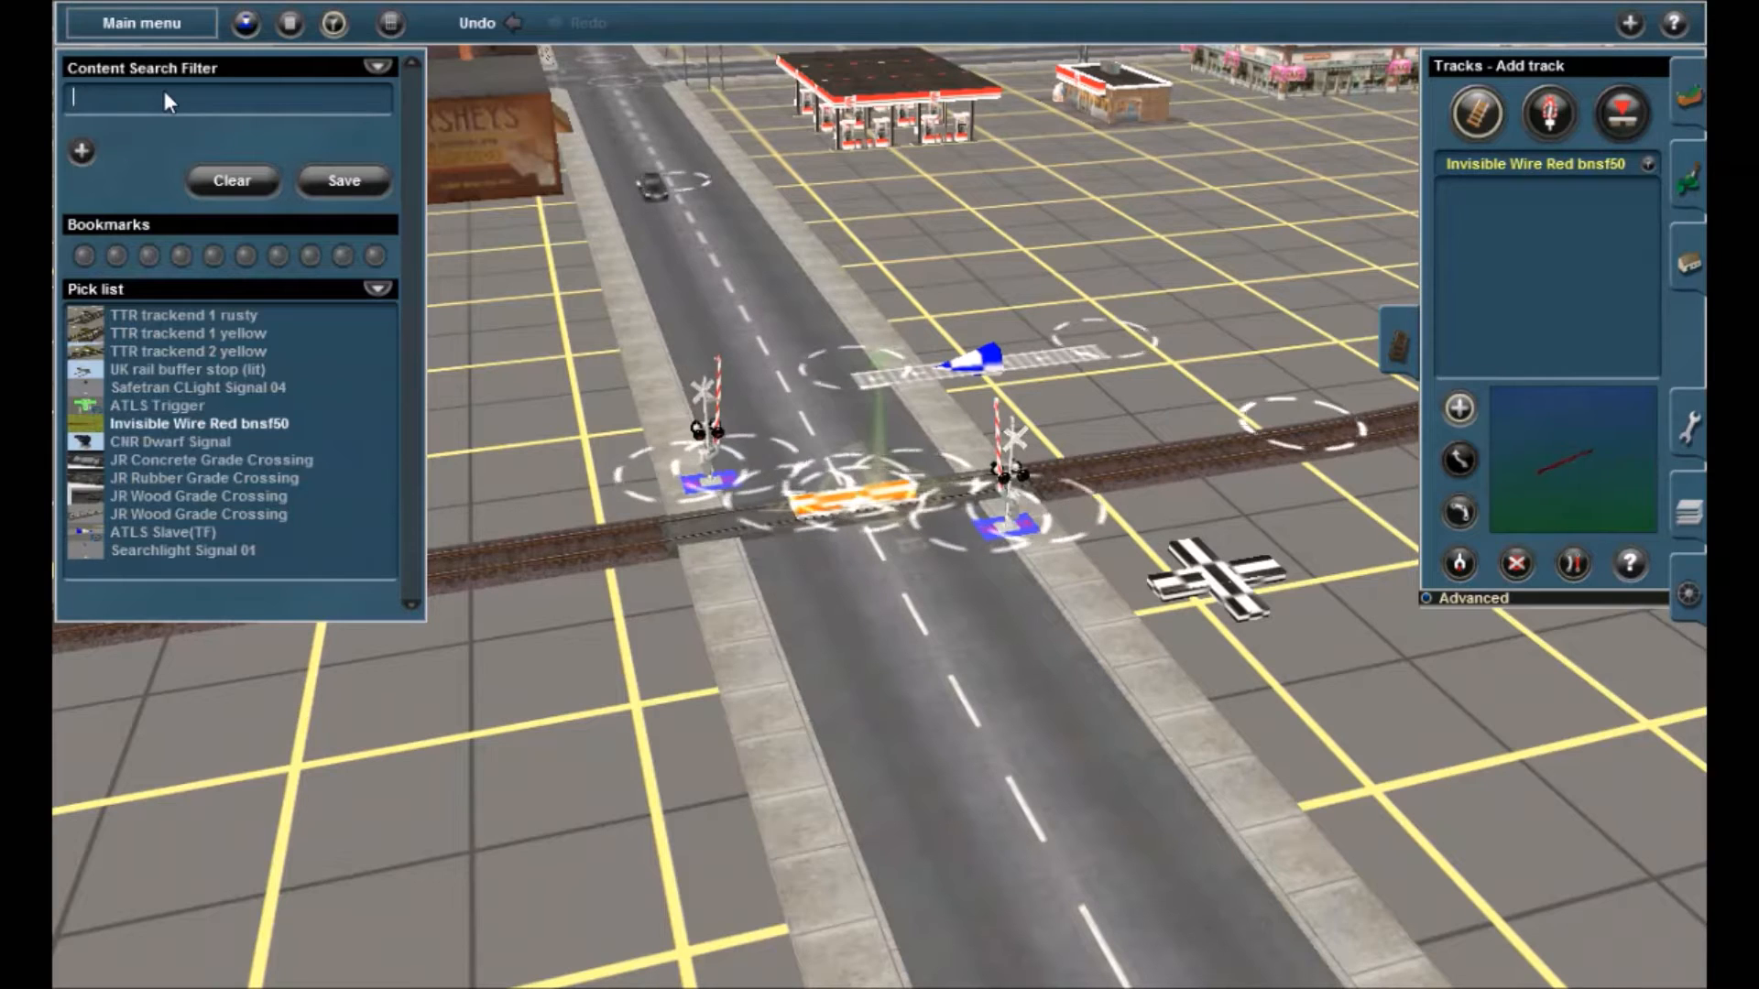
type("track eraser")
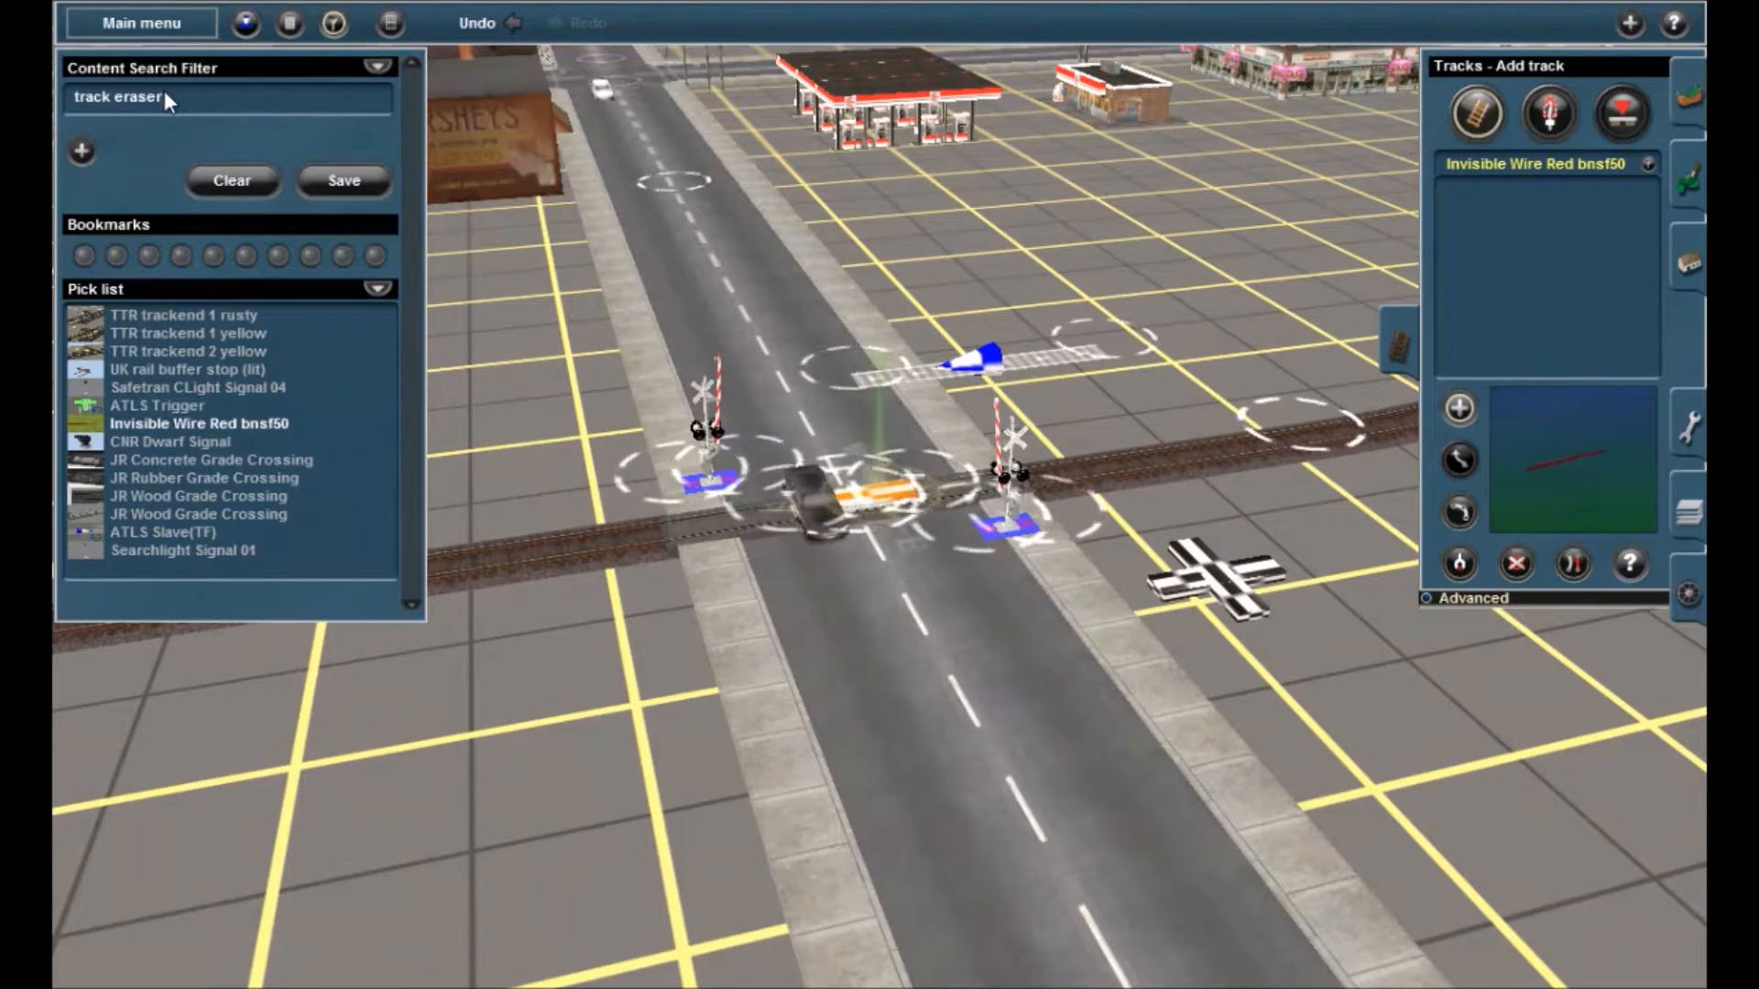
key("Return")
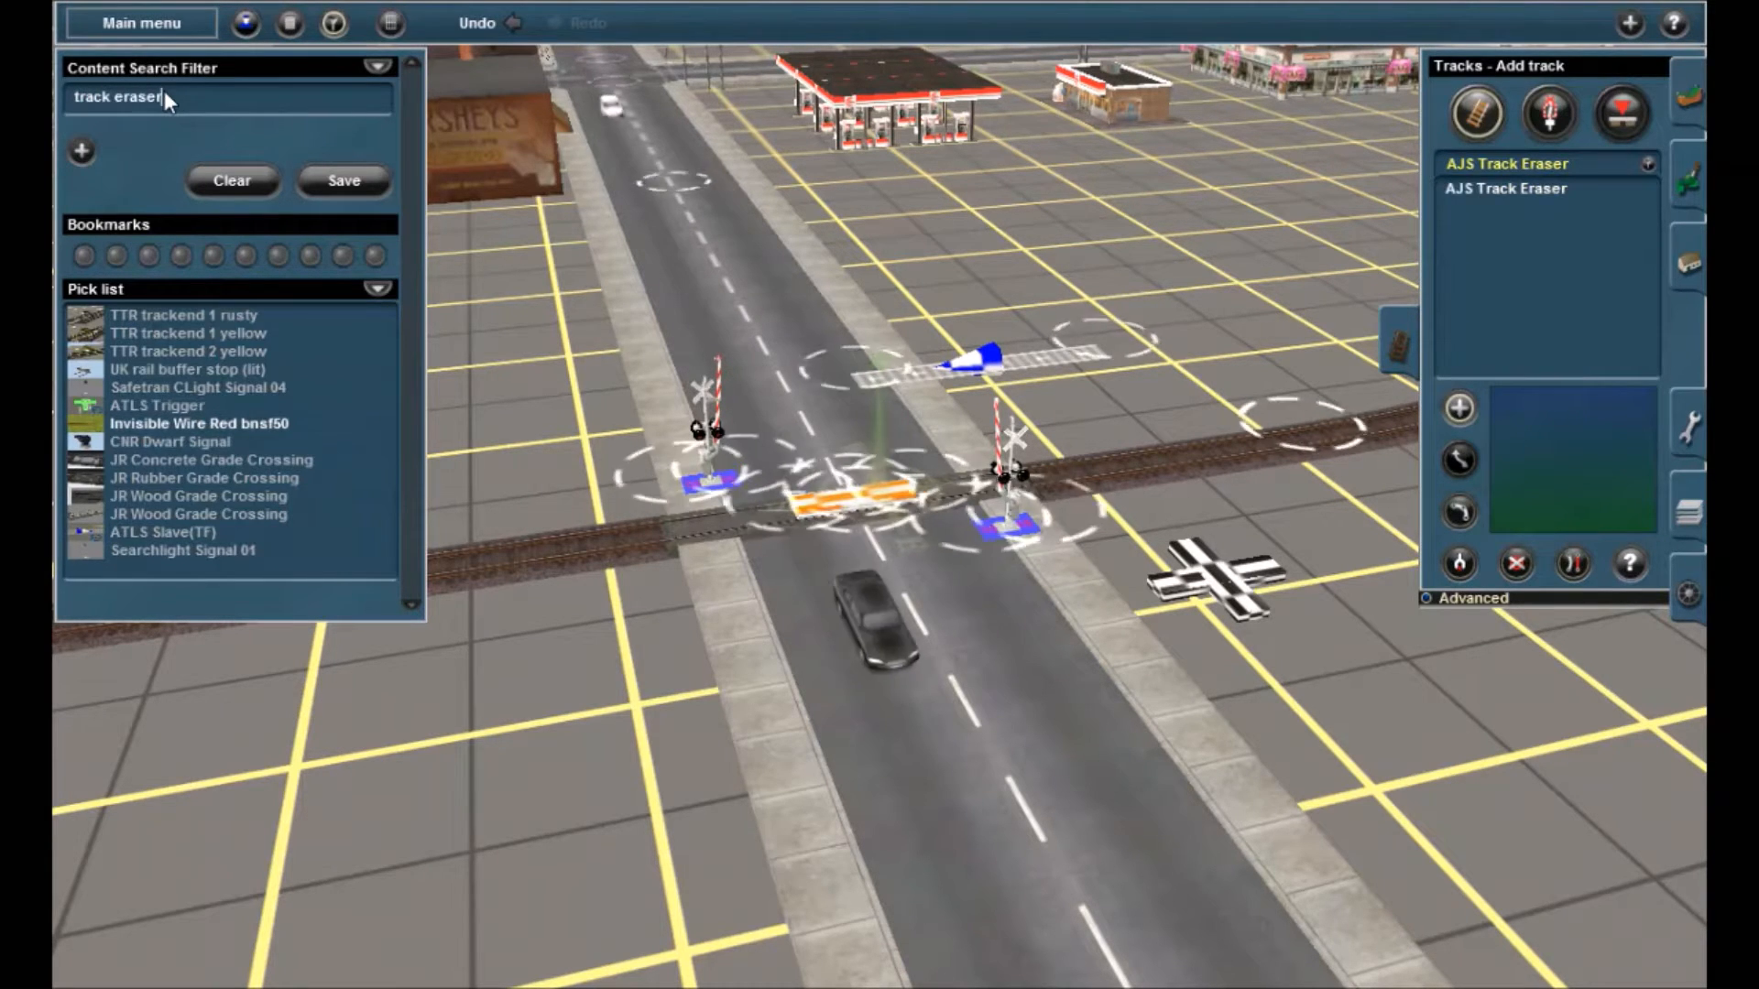
Lay a trial piece of AJS Track Eraser from the ATLS Slave(TF) across the road and delete it
left_click_drag(872, 383, 524, 385)
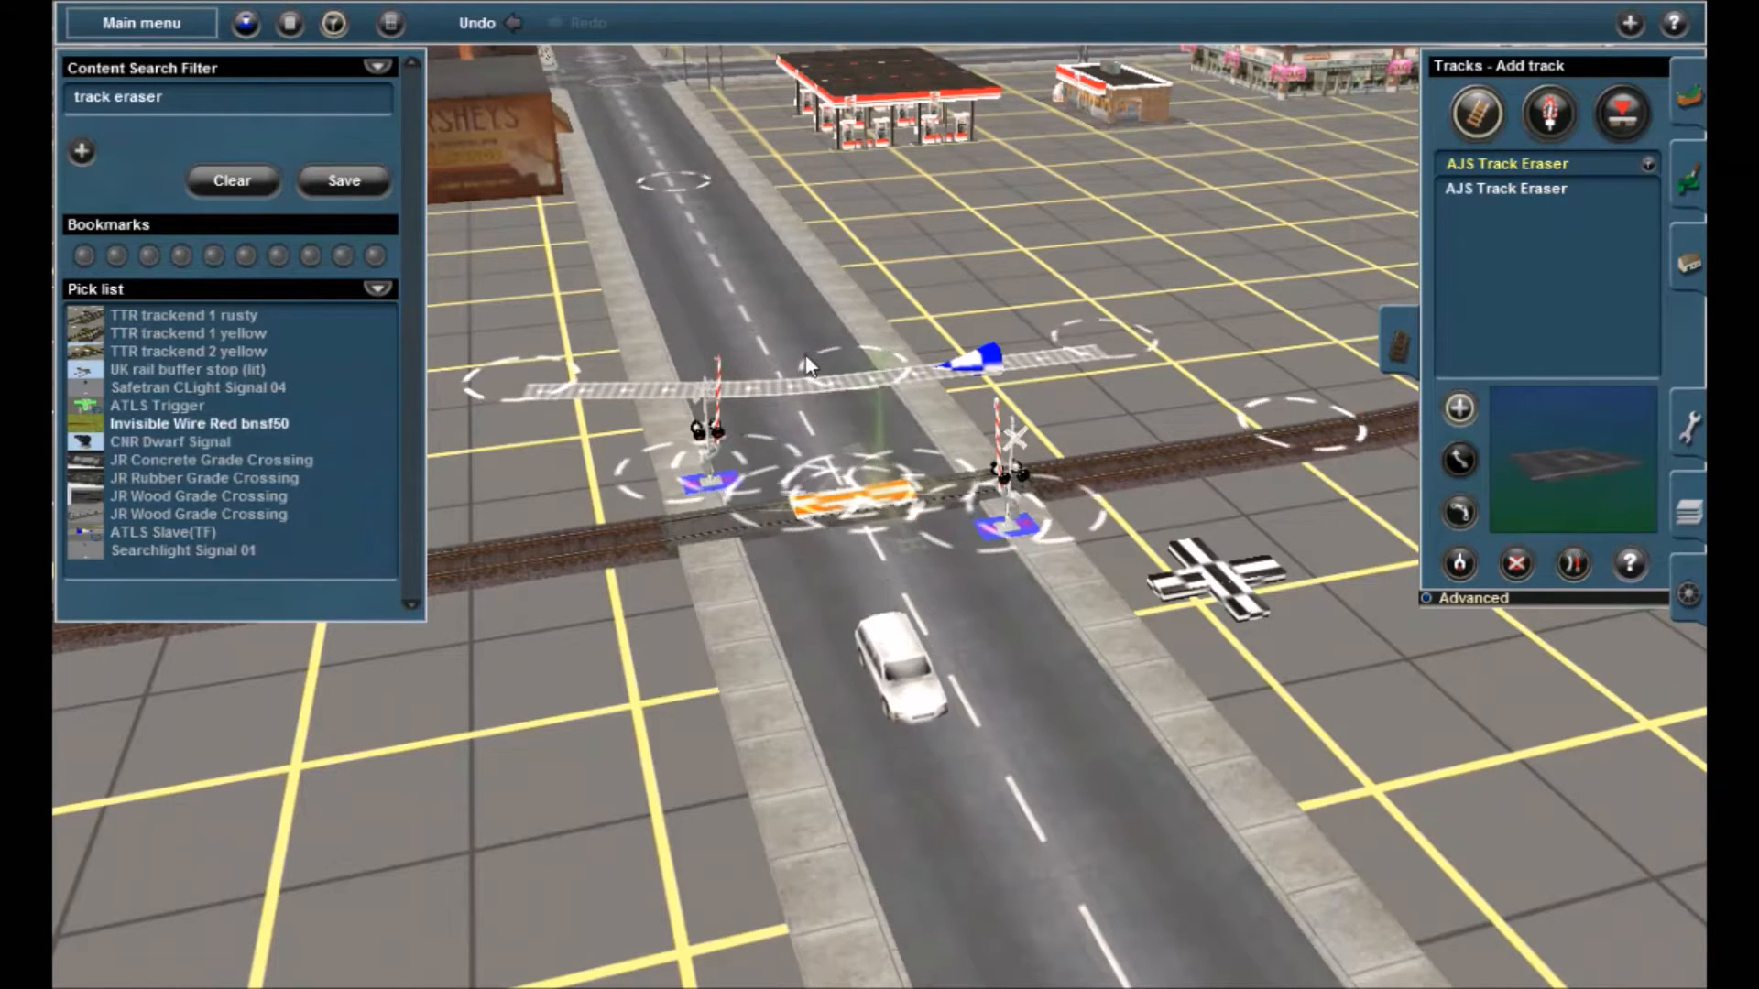
left_click(172, 422)
left_click(618, 395)
key("d")
left_click(568, 376)
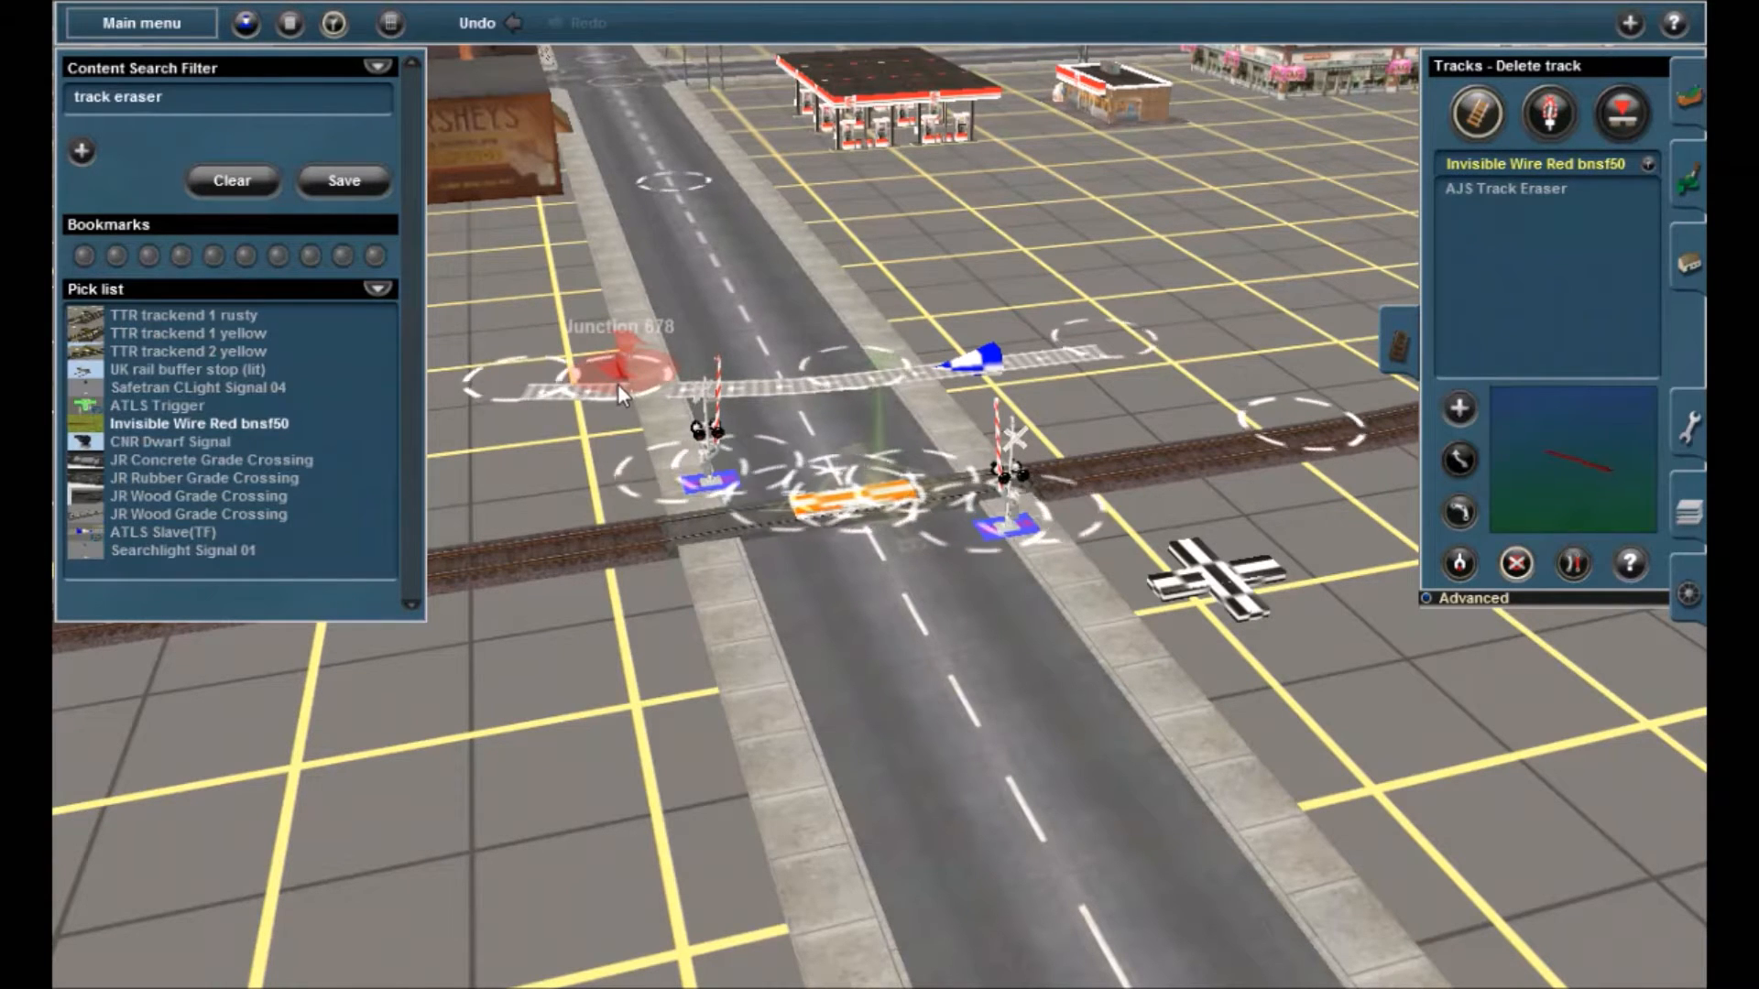
left_click(682, 390)
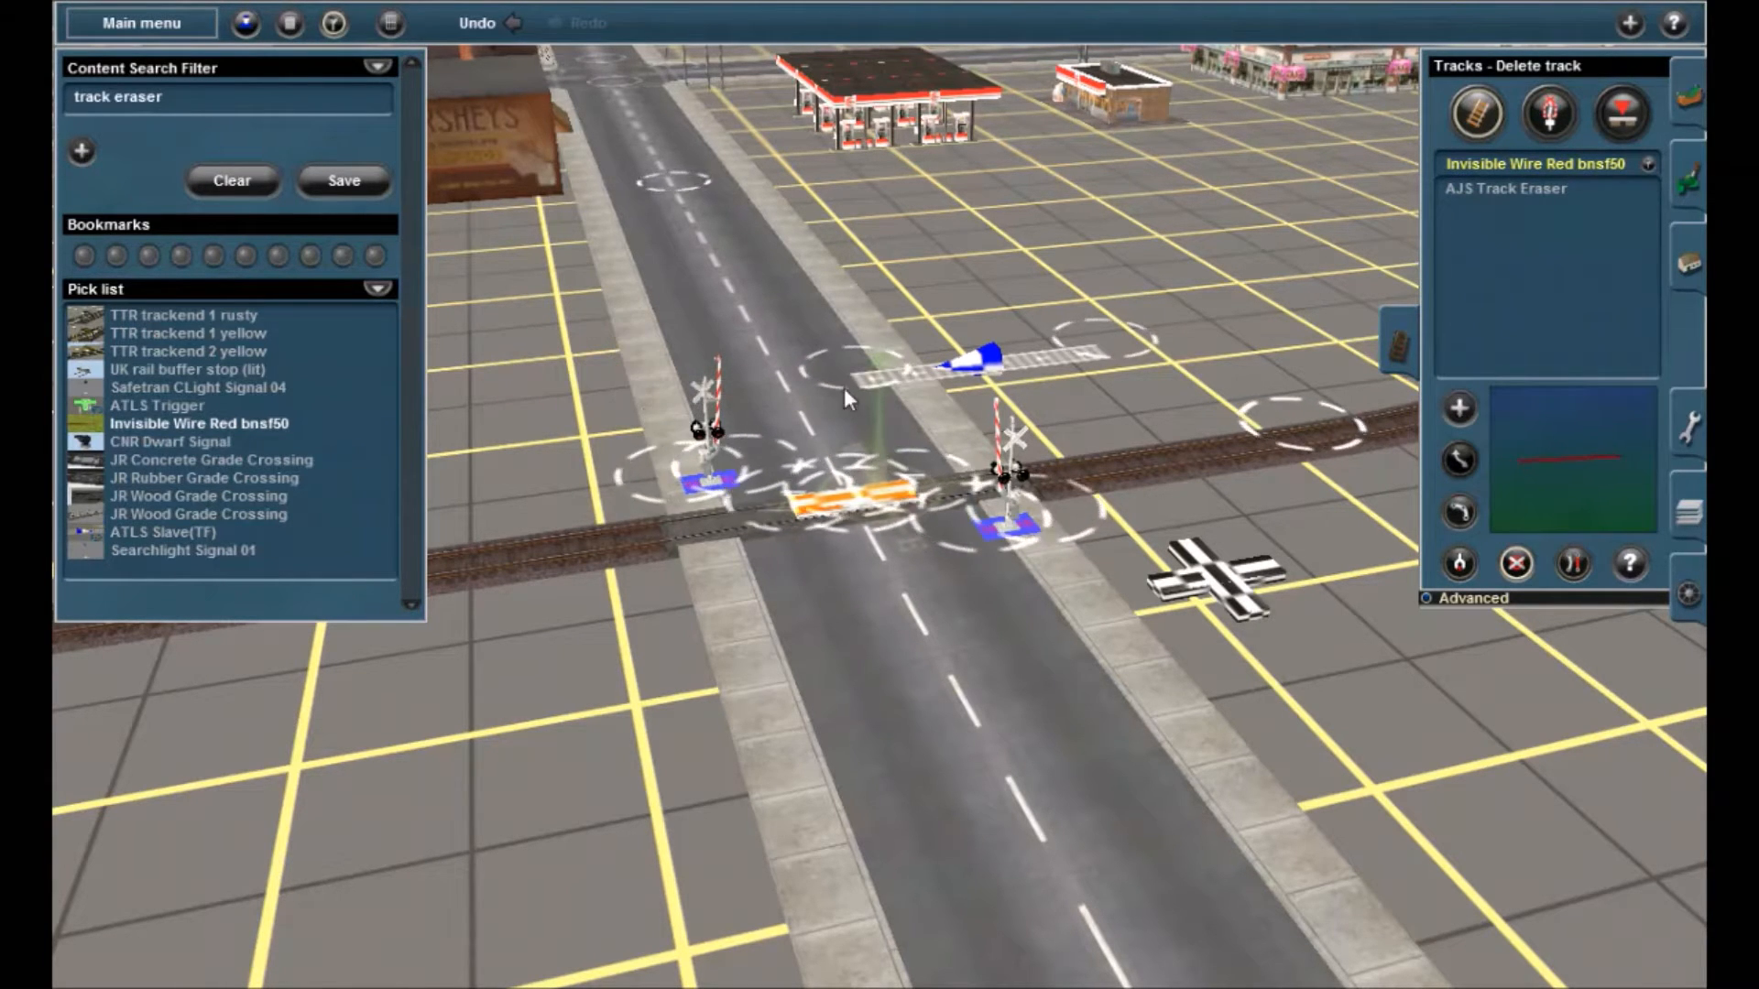
Connect the ATLS Slave(TF) and both gated crossing signals with Invisible Wire Red bnsf50
left_click(290, 422)
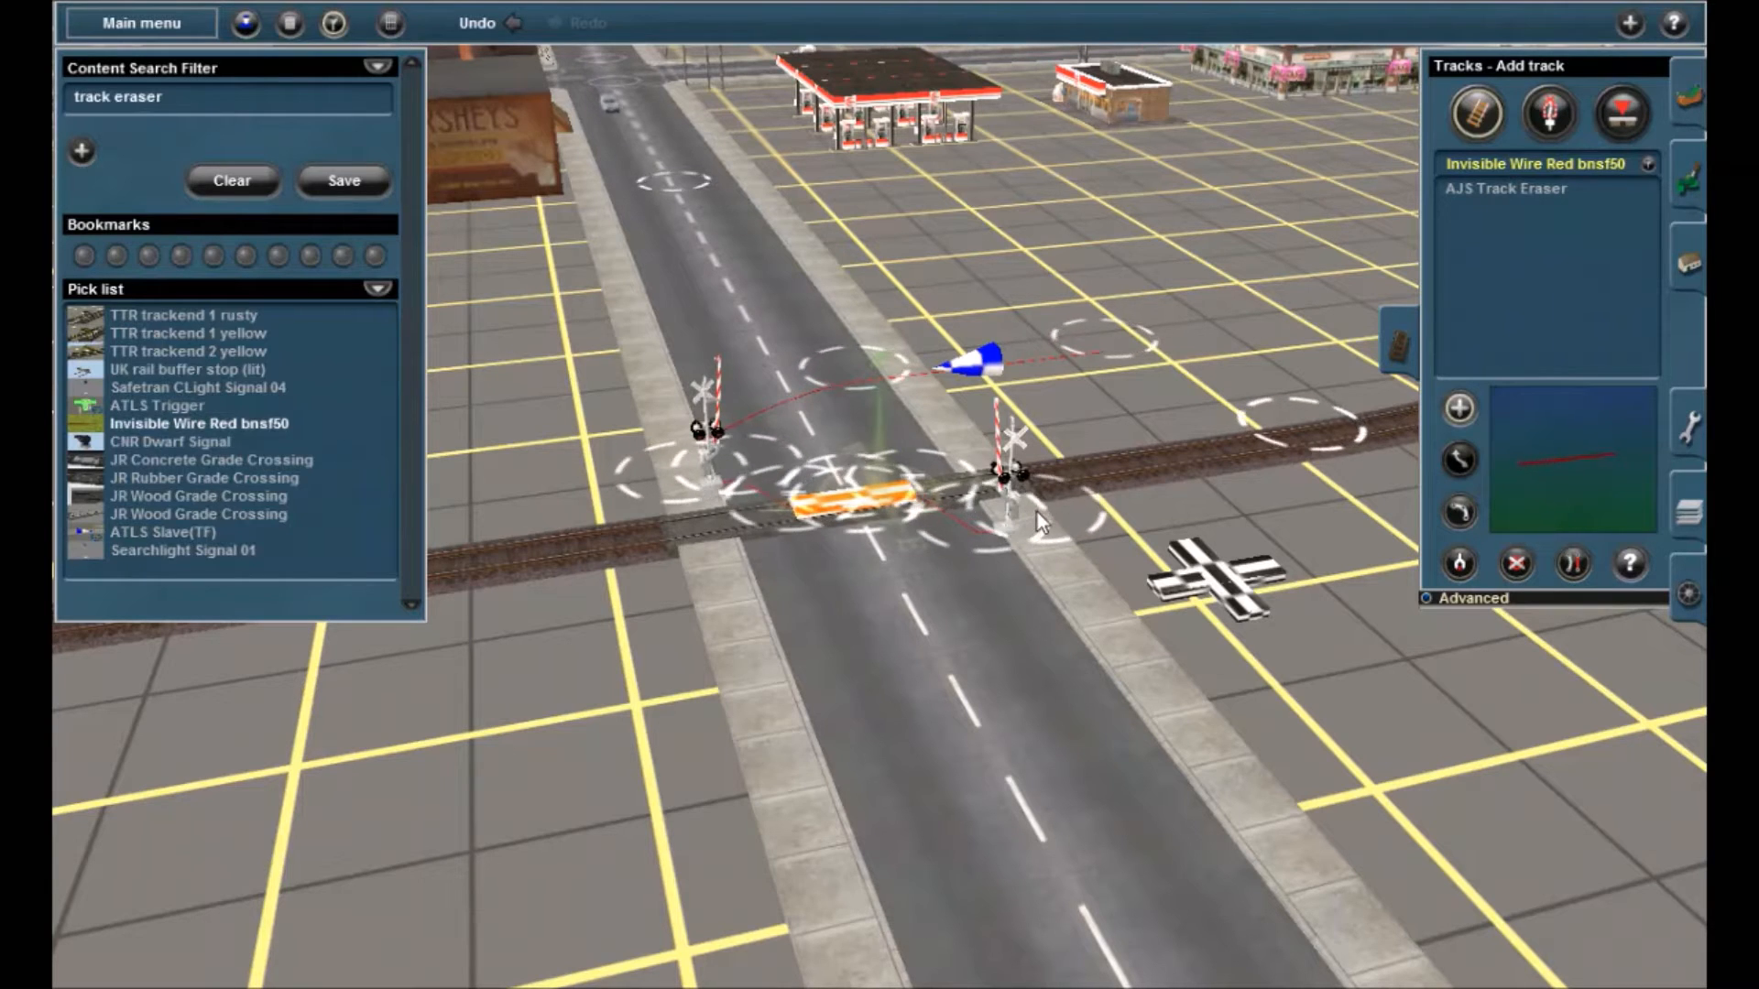
left_click(1108, 350)
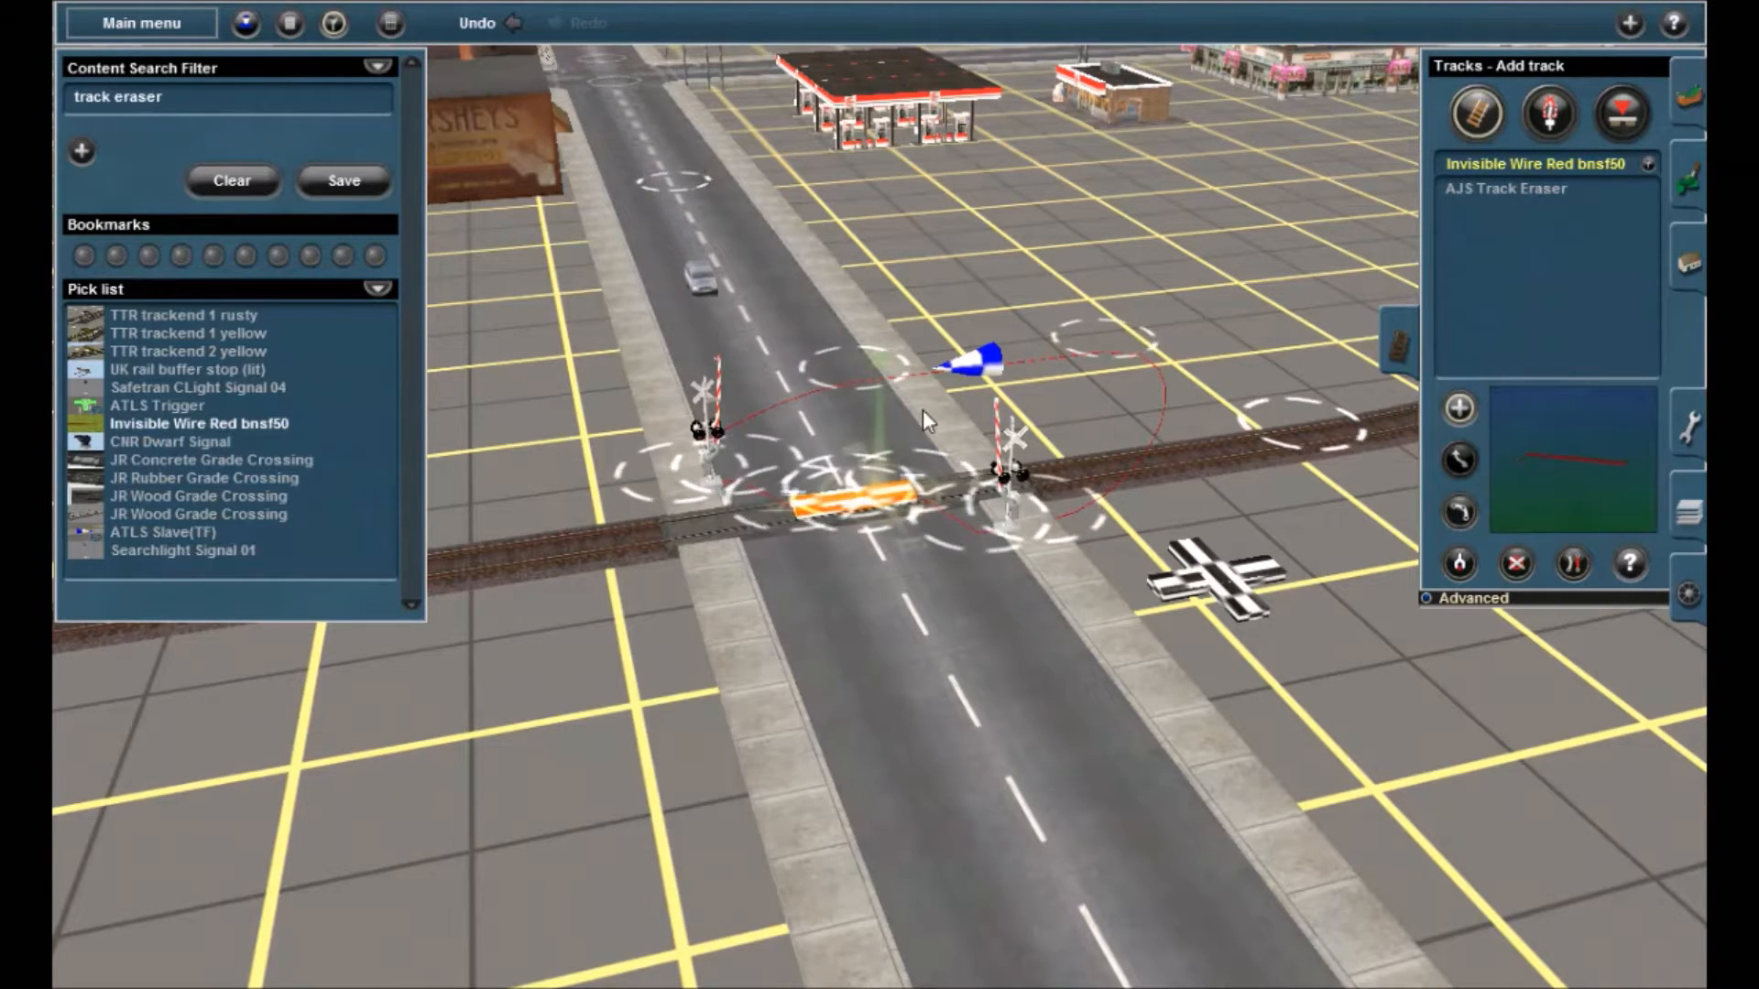
left_click(693, 447)
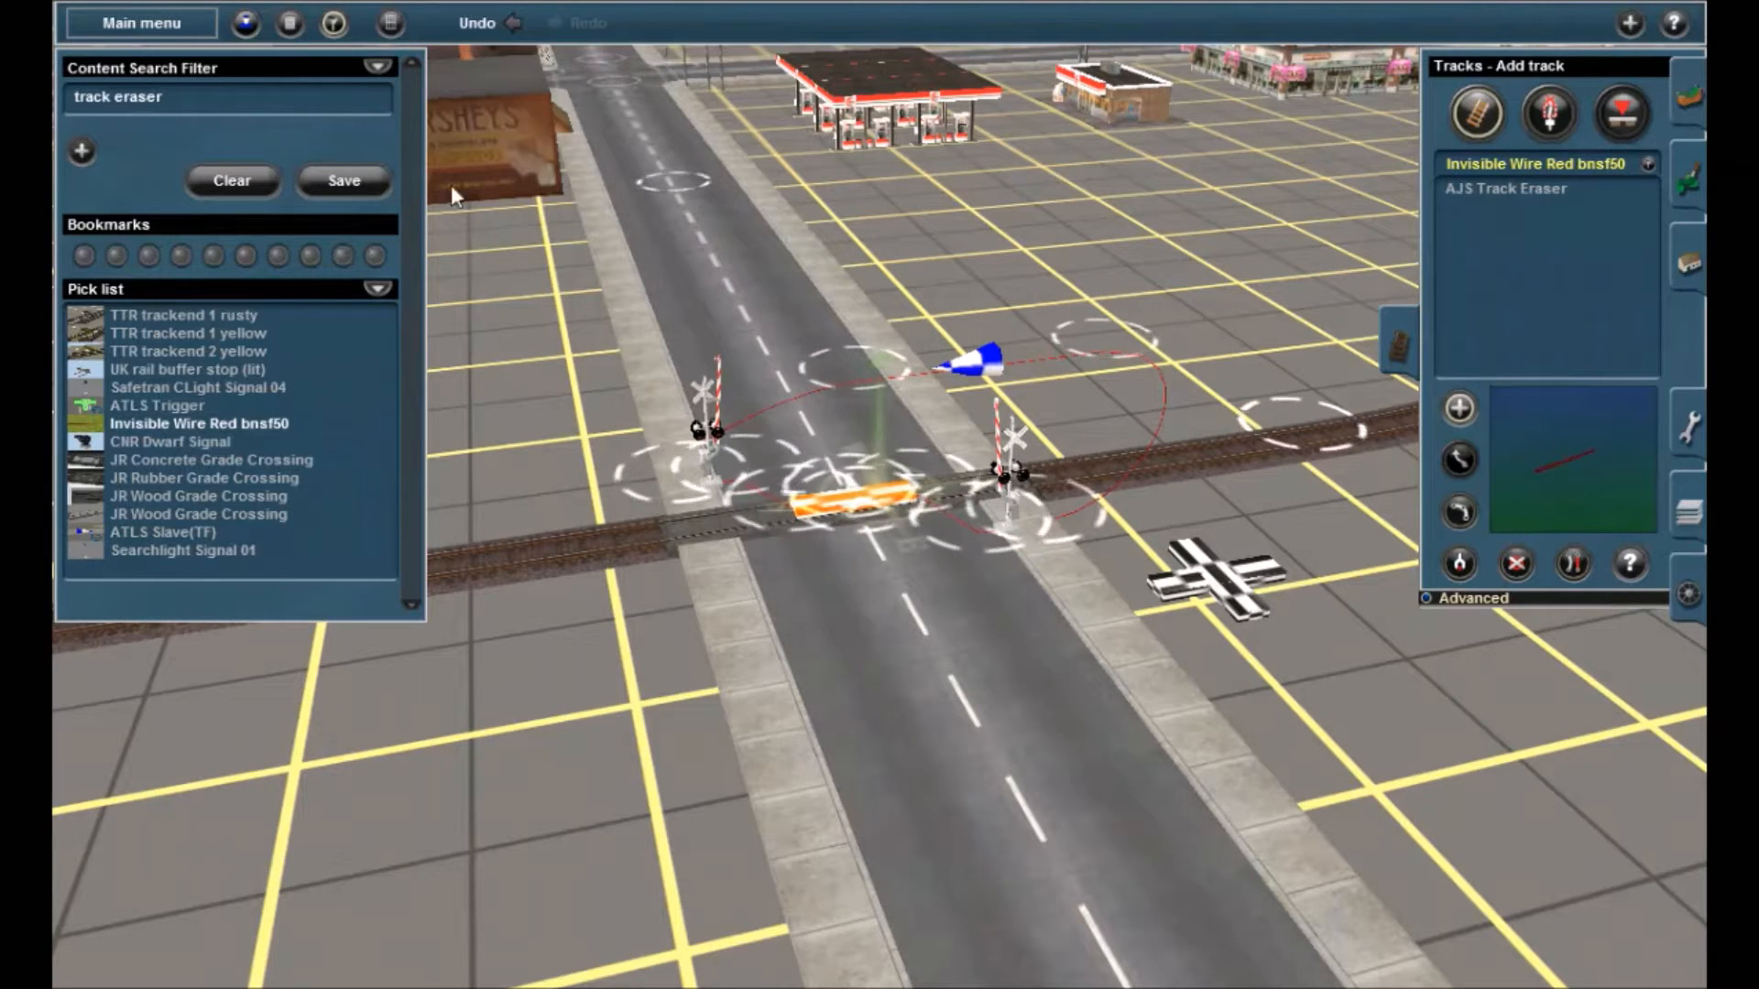
Clear the content search and choose the ATLS Trigger from the pick list
left_click(217, 179)
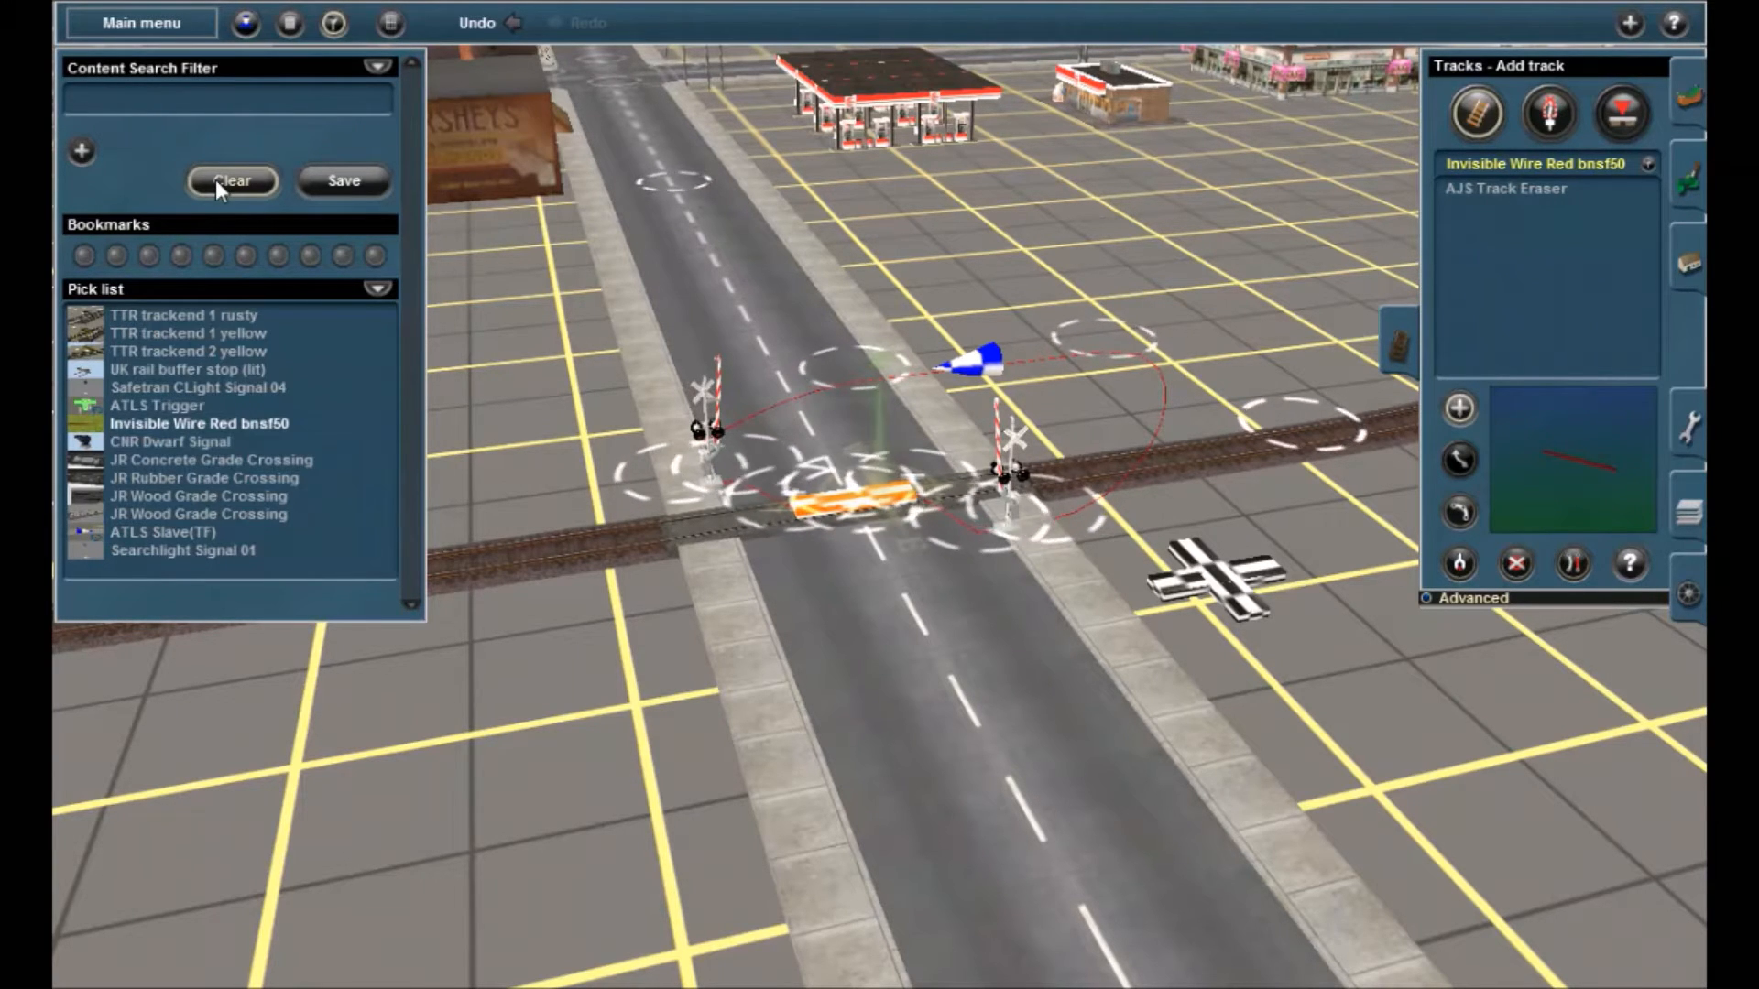
left_click(179, 408)
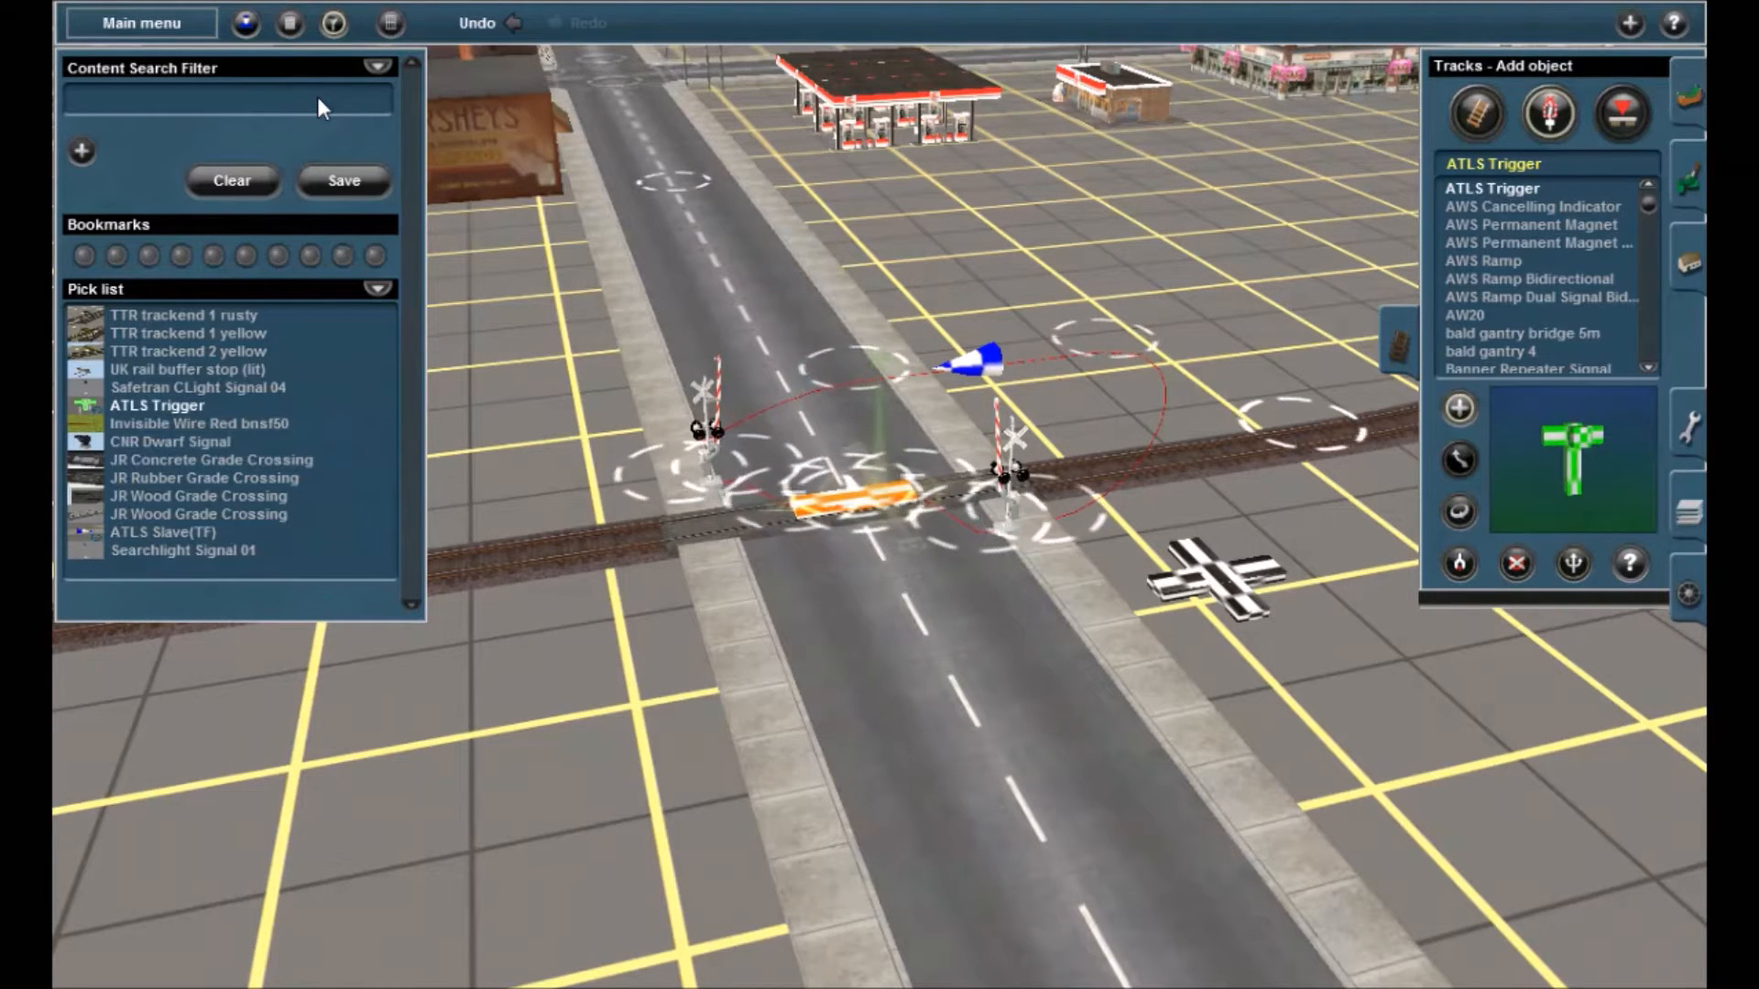
right_click(949, 388)
key("Left")
key("Down")
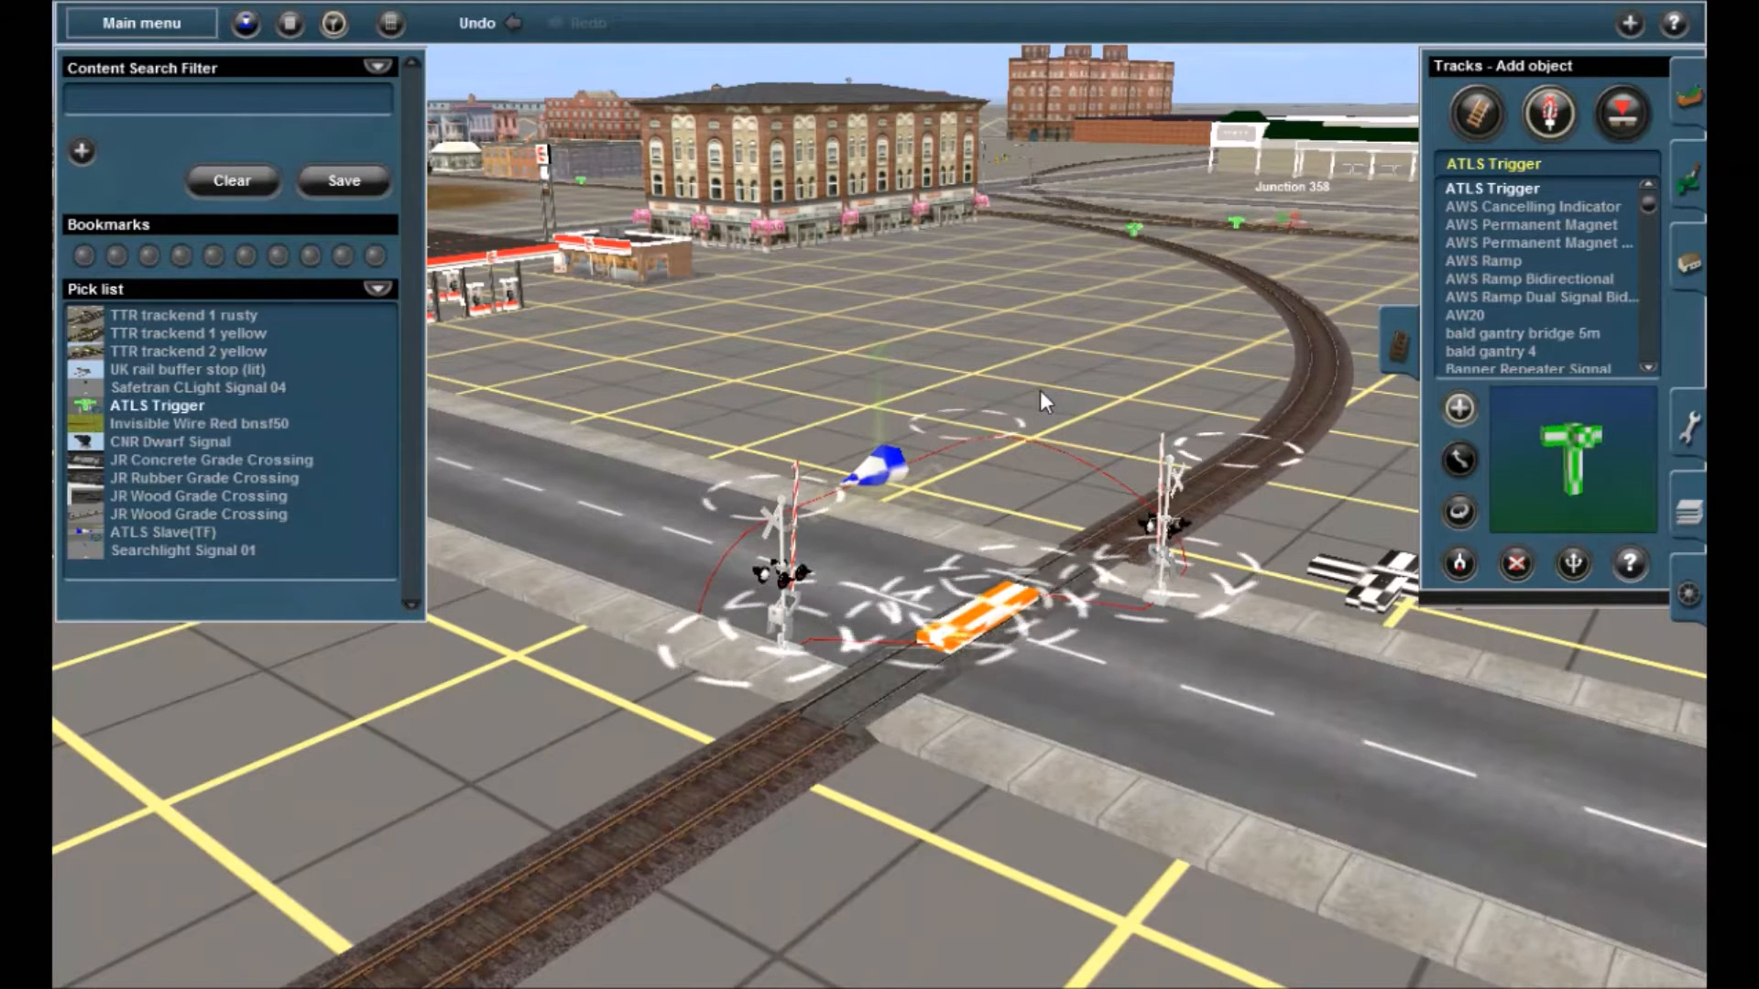
right_click_drag(976, 500, 1057, 458)
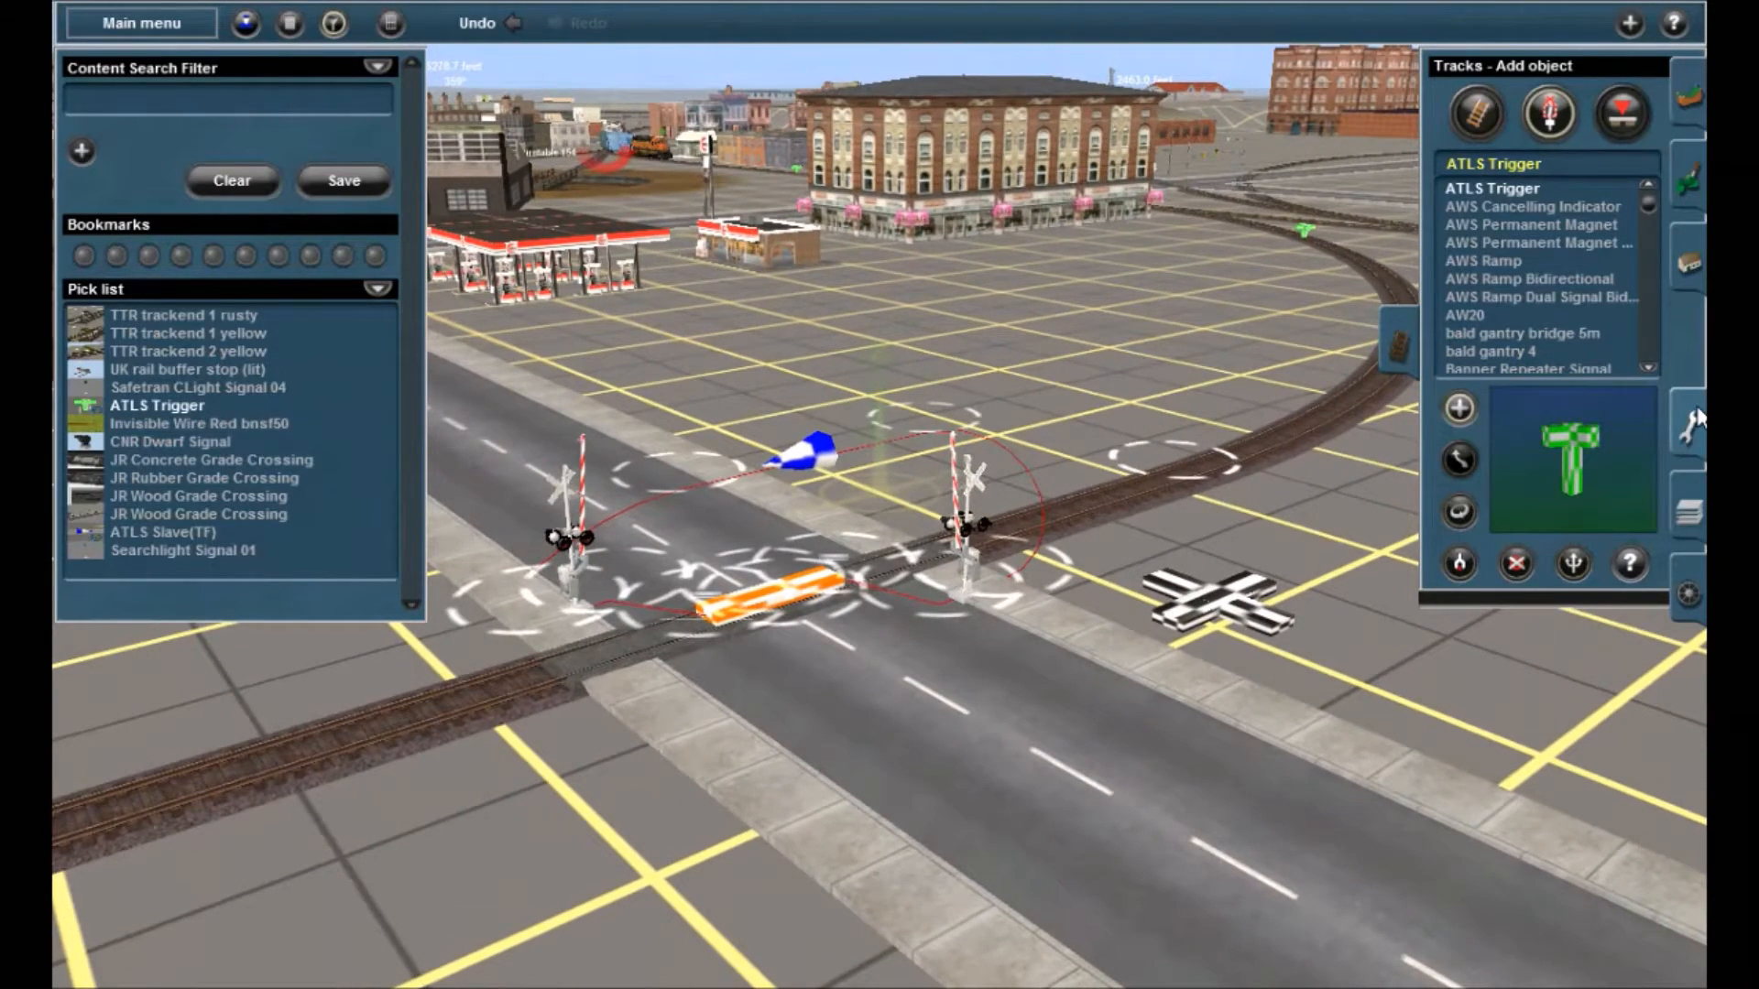
Lay a ruler about 301 feet long from the grade crossing to the curved track near the junction
left_click(1693, 421)
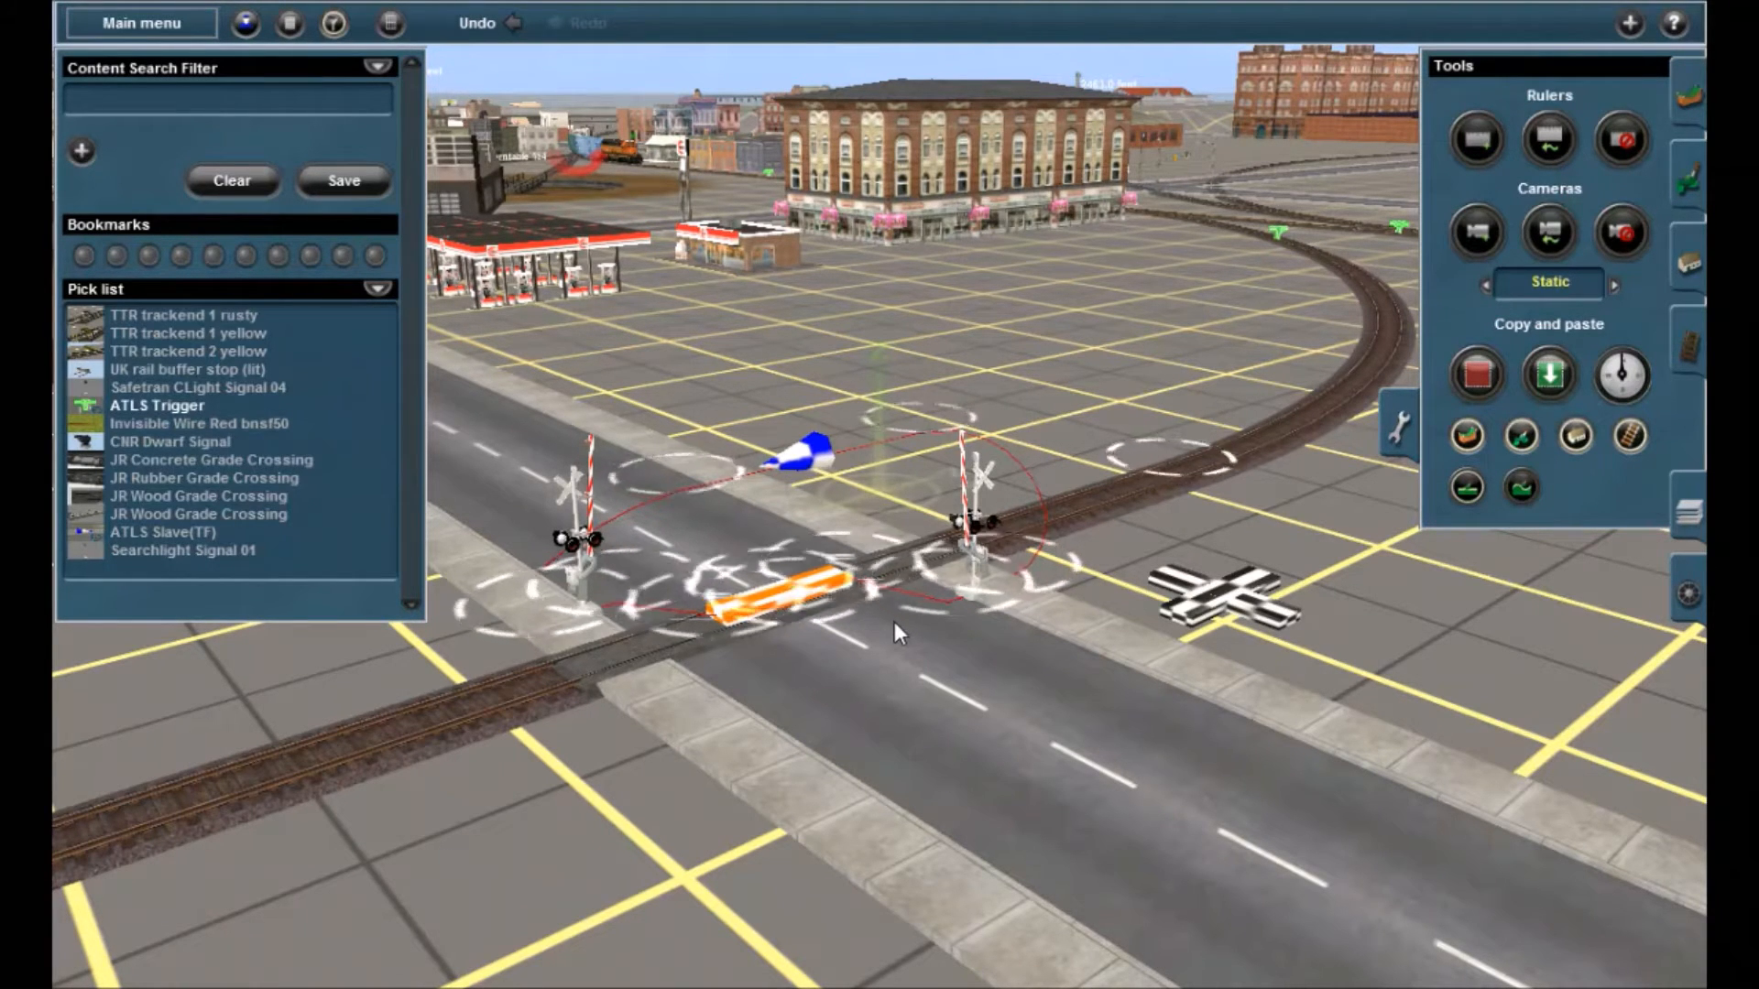
left_click(1477, 139)
left_click(806, 556)
left_click_drag(858, 569, 882, 478)
right_click_drag(893, 458, 882, 583)
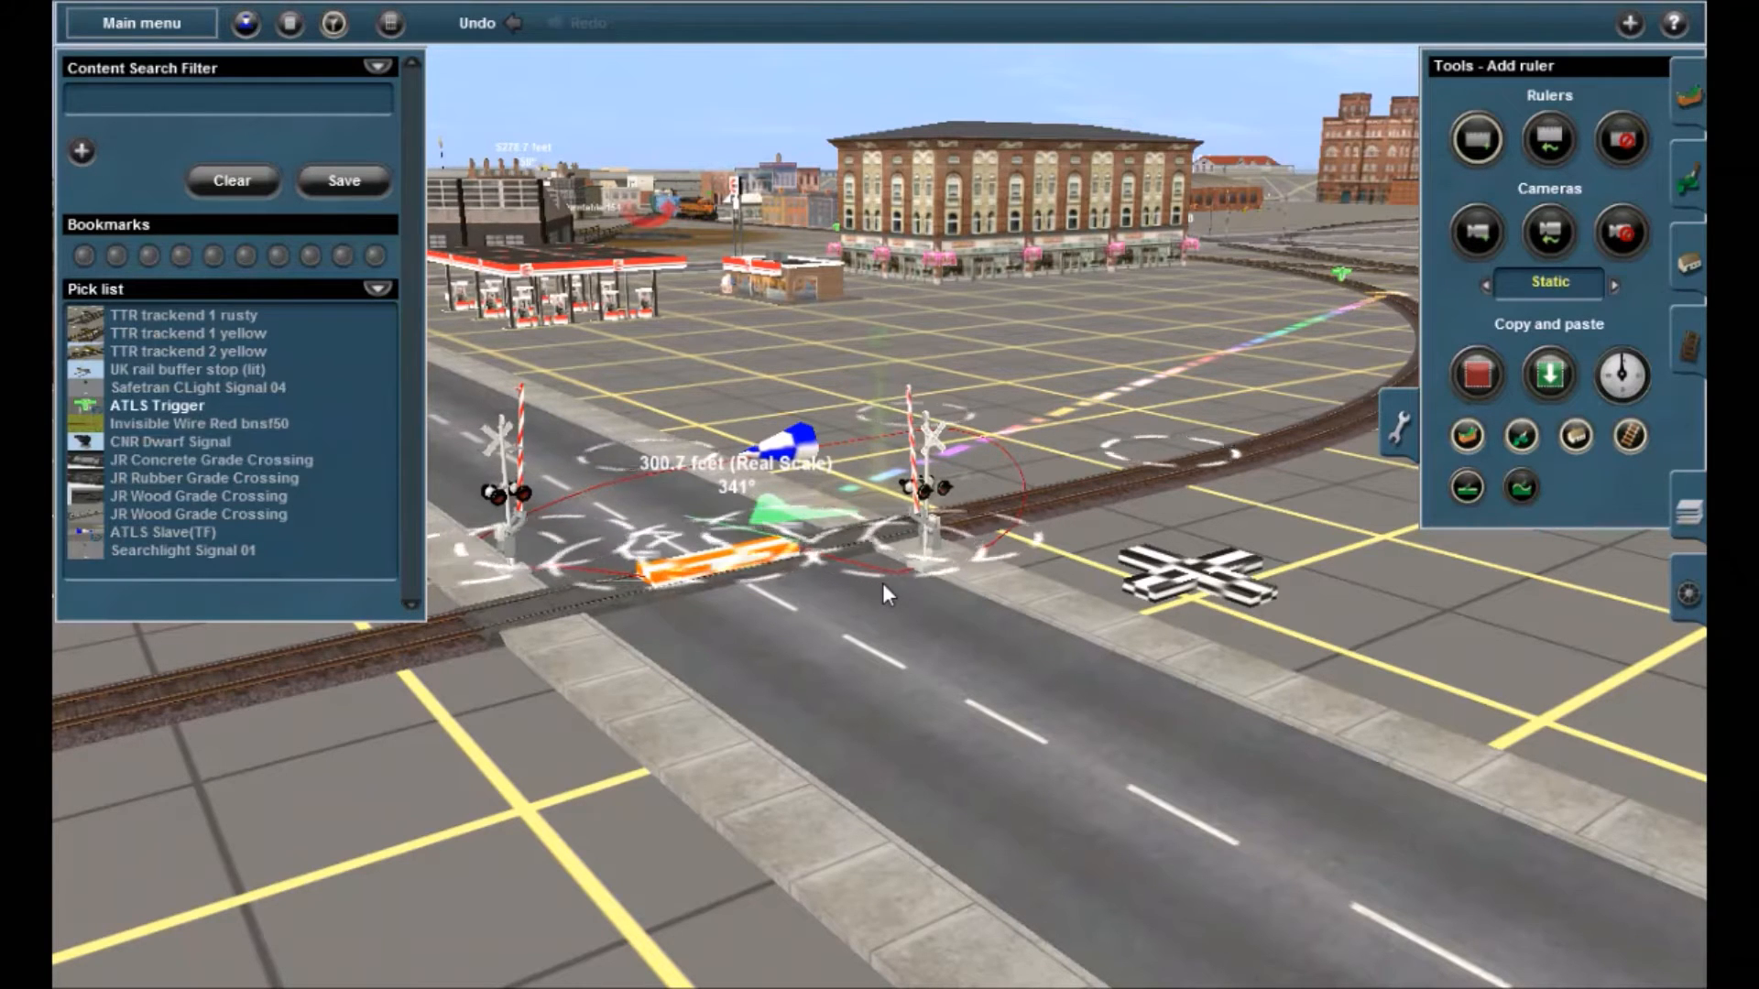
Check where the ruler meets the curved track and delete that ruler
left_click(1550, 142)
right_click(1195, 378)
right_click_drag(1119, 440, 982, 332)
right_click(986, 337)
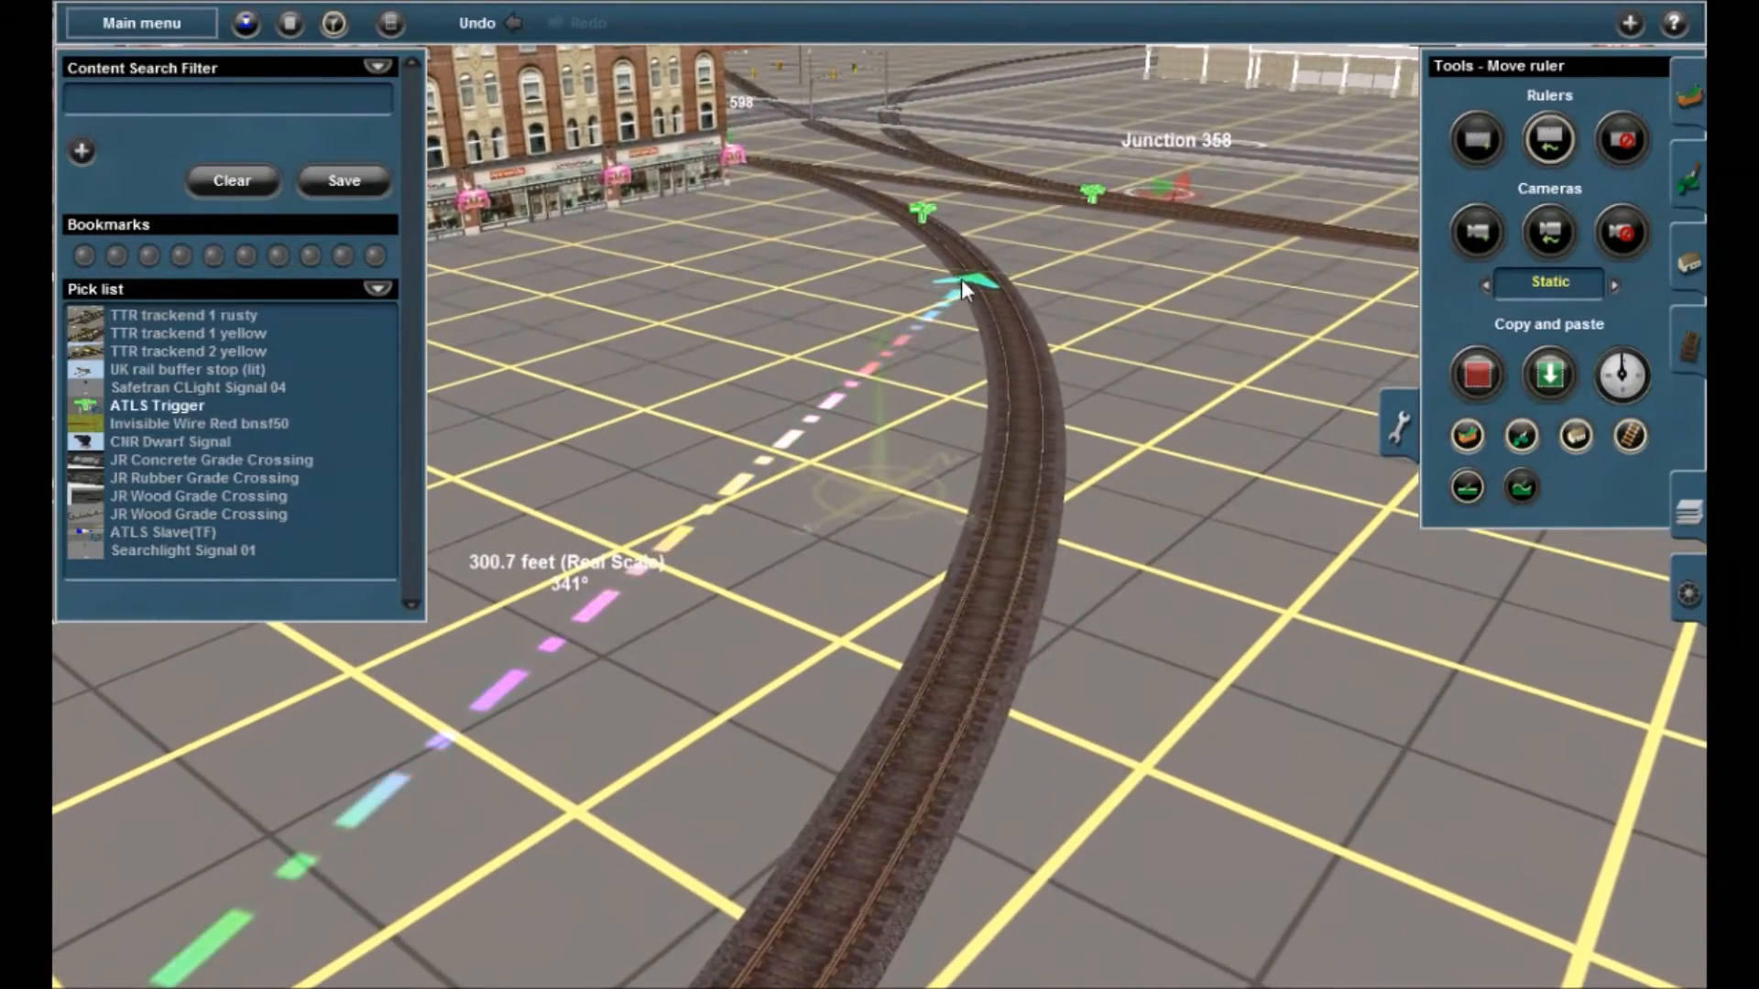
key("Up")
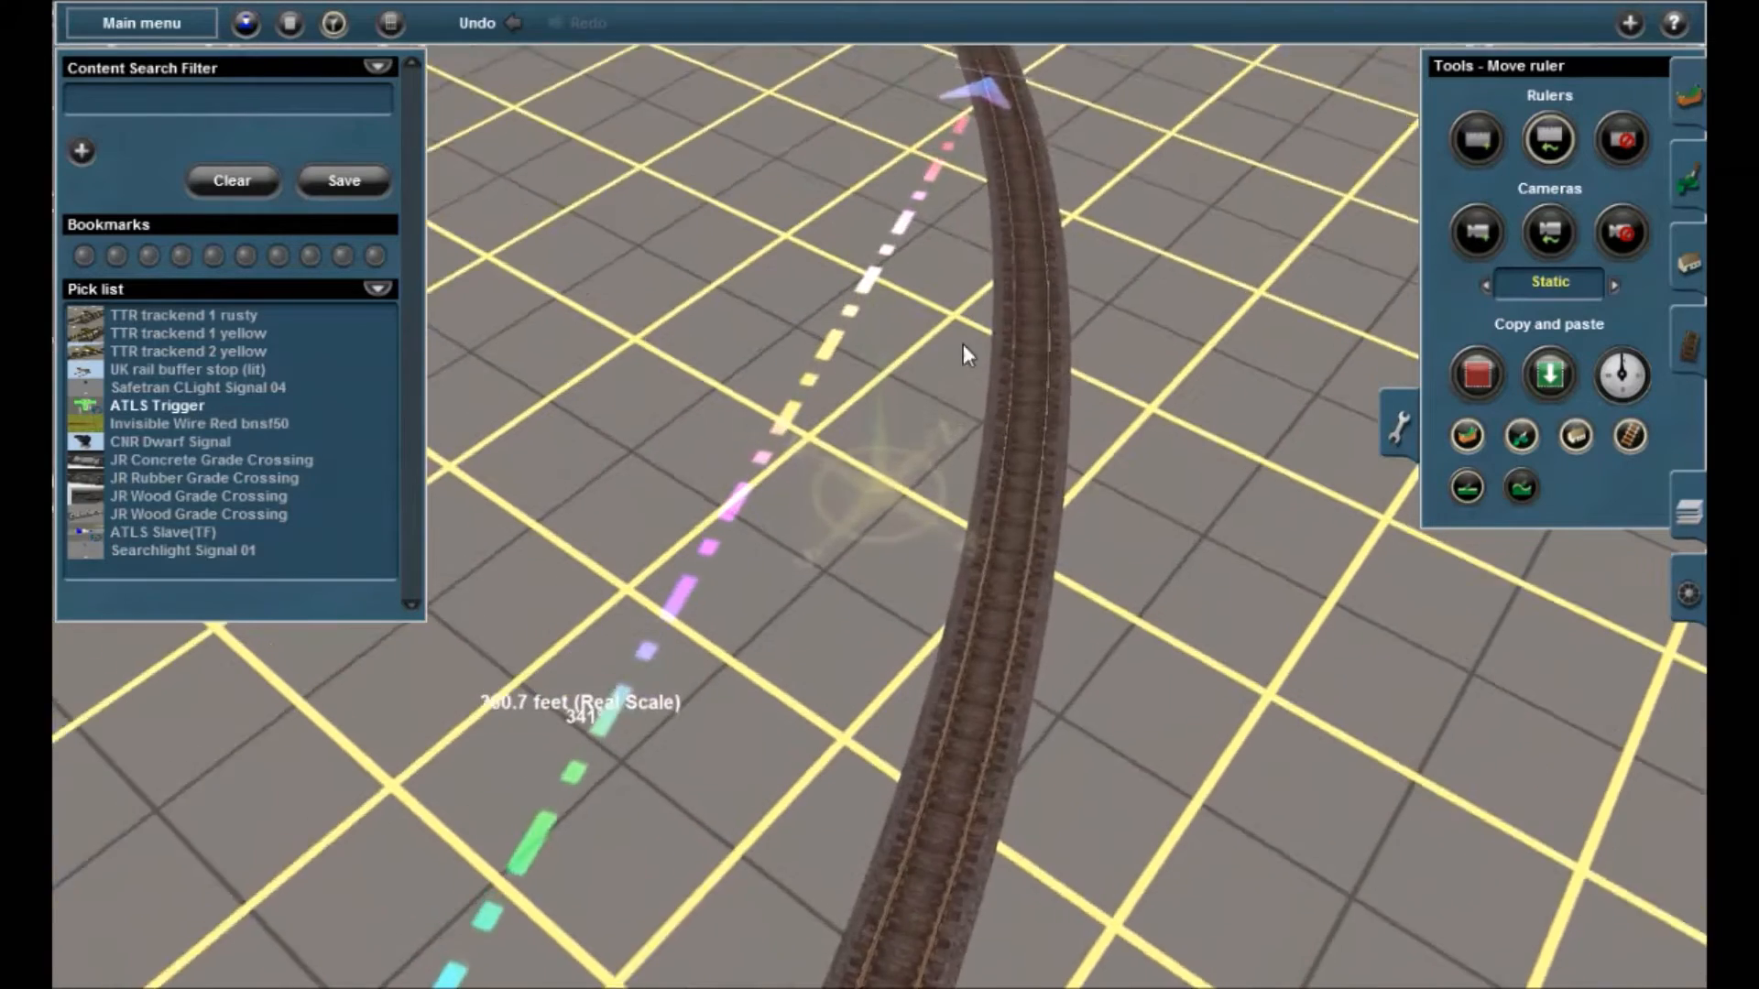
right_click(967, 310)
key("Down")
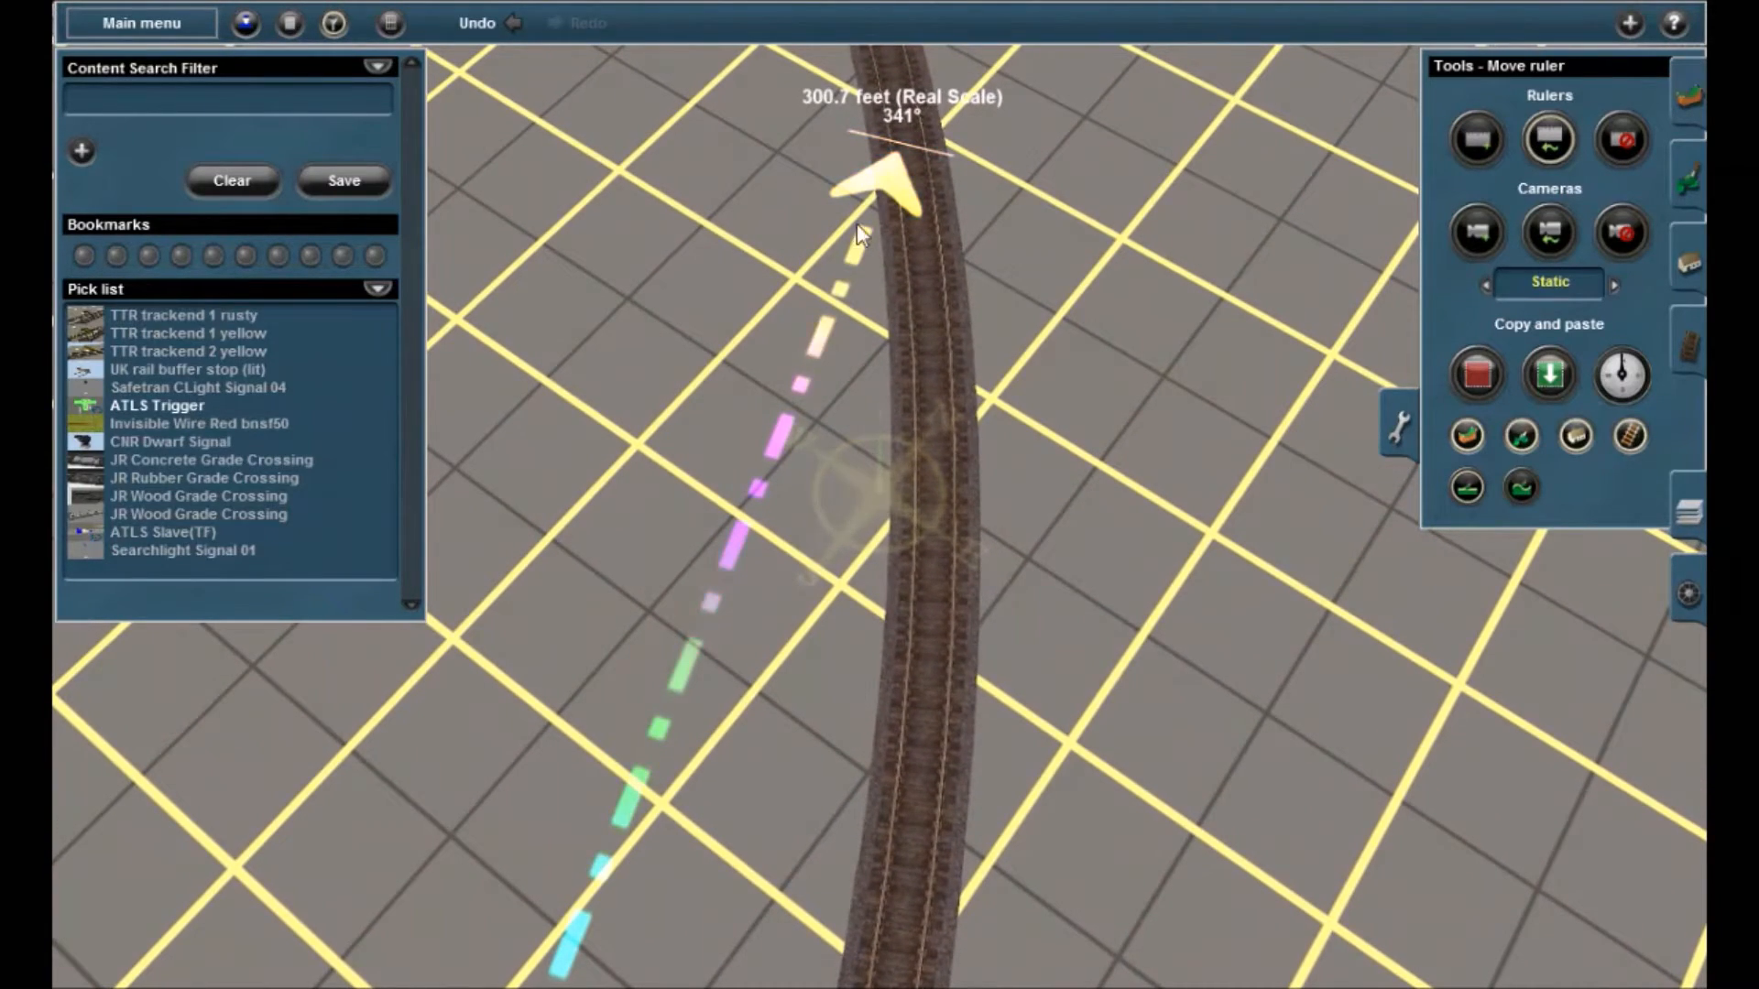
right_click(604, 703)
key("Down")
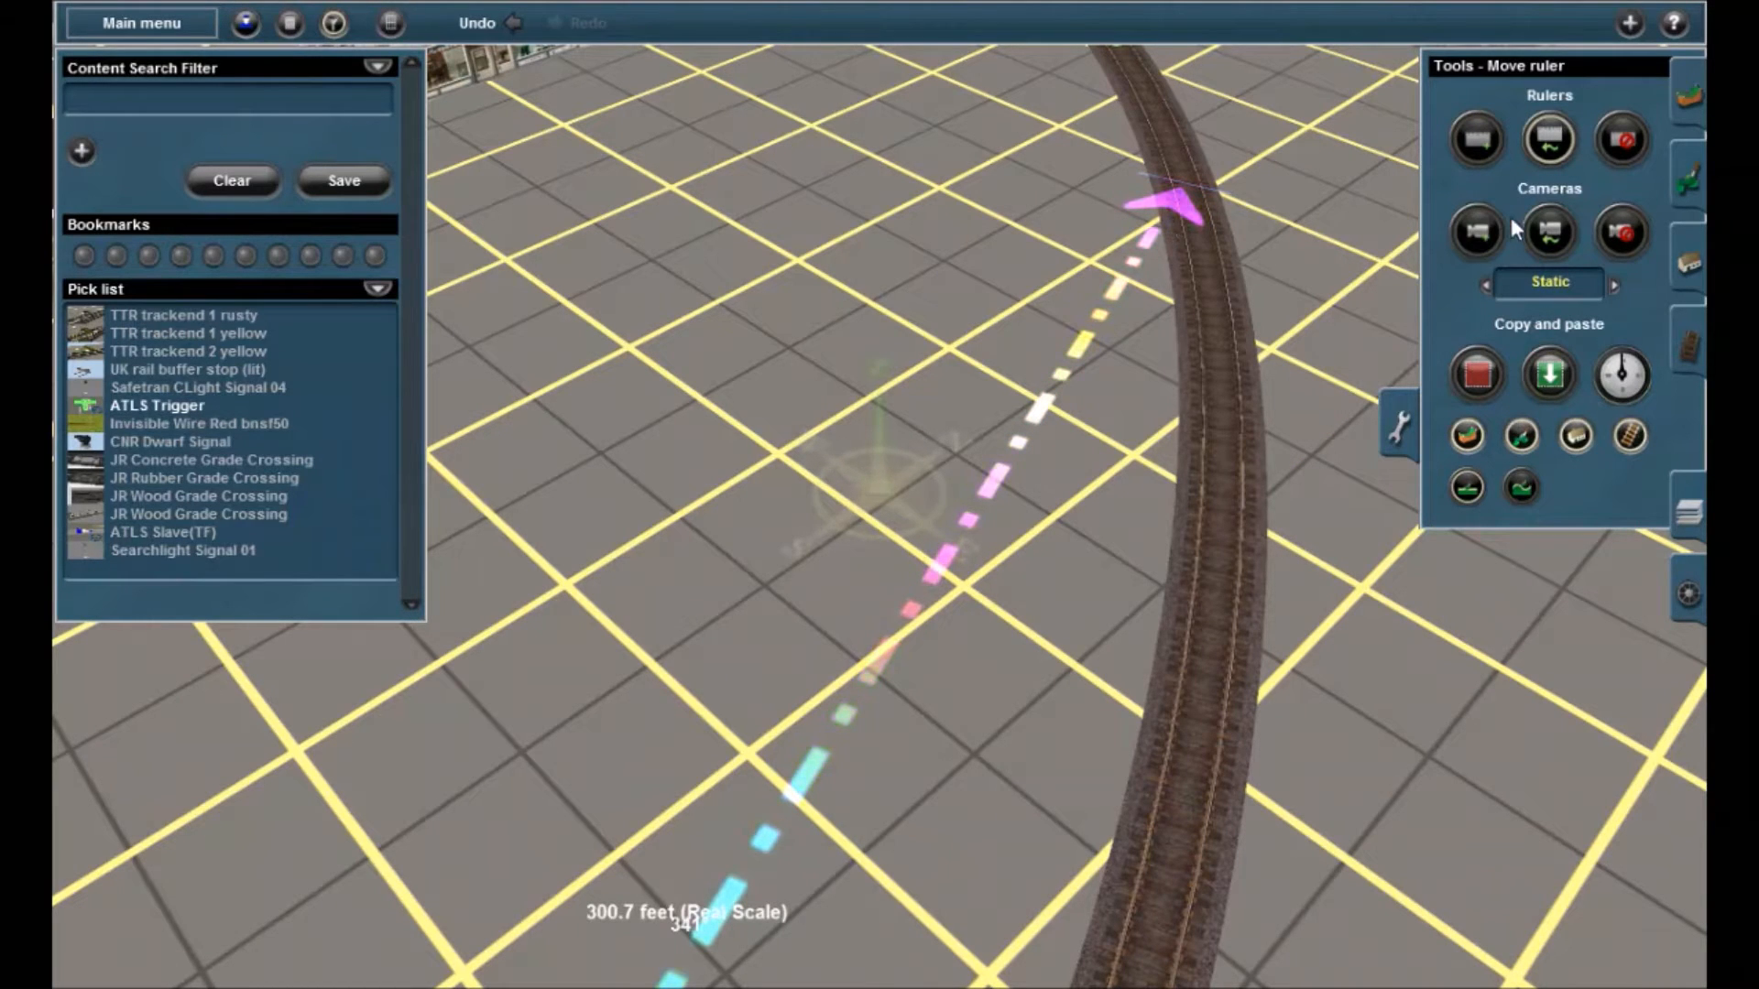
left_click(1622, 142)
key("Down")
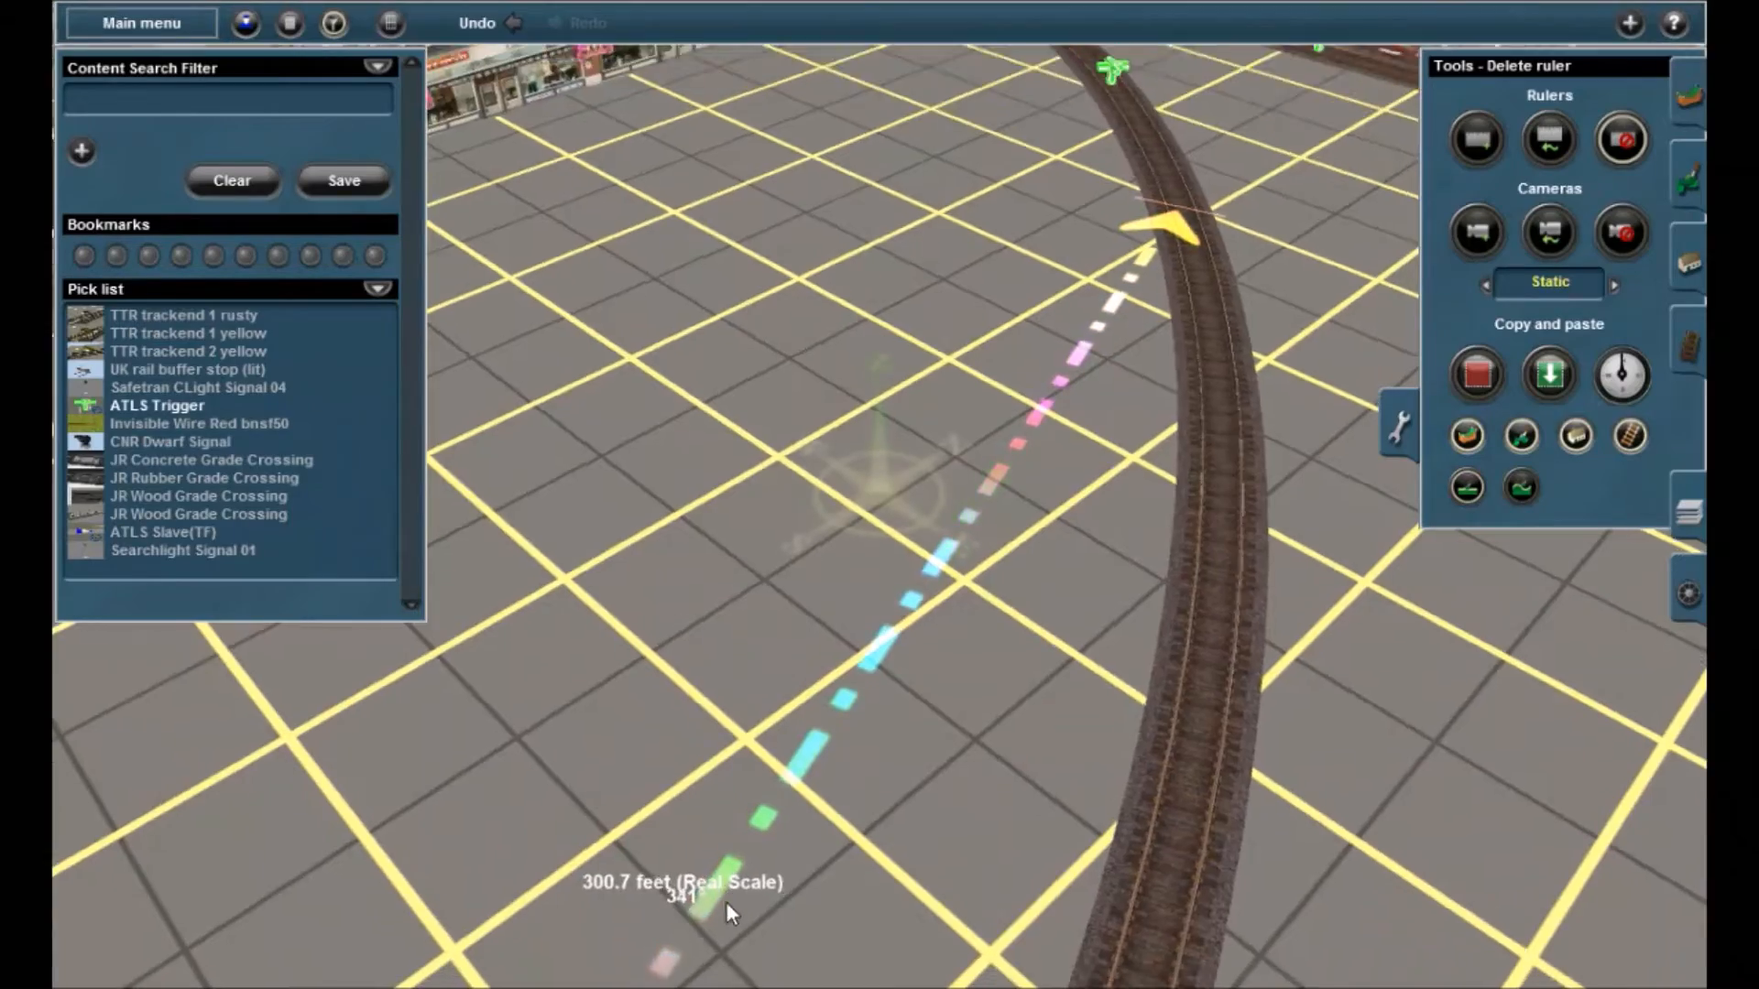
key("Down")
key("Up")
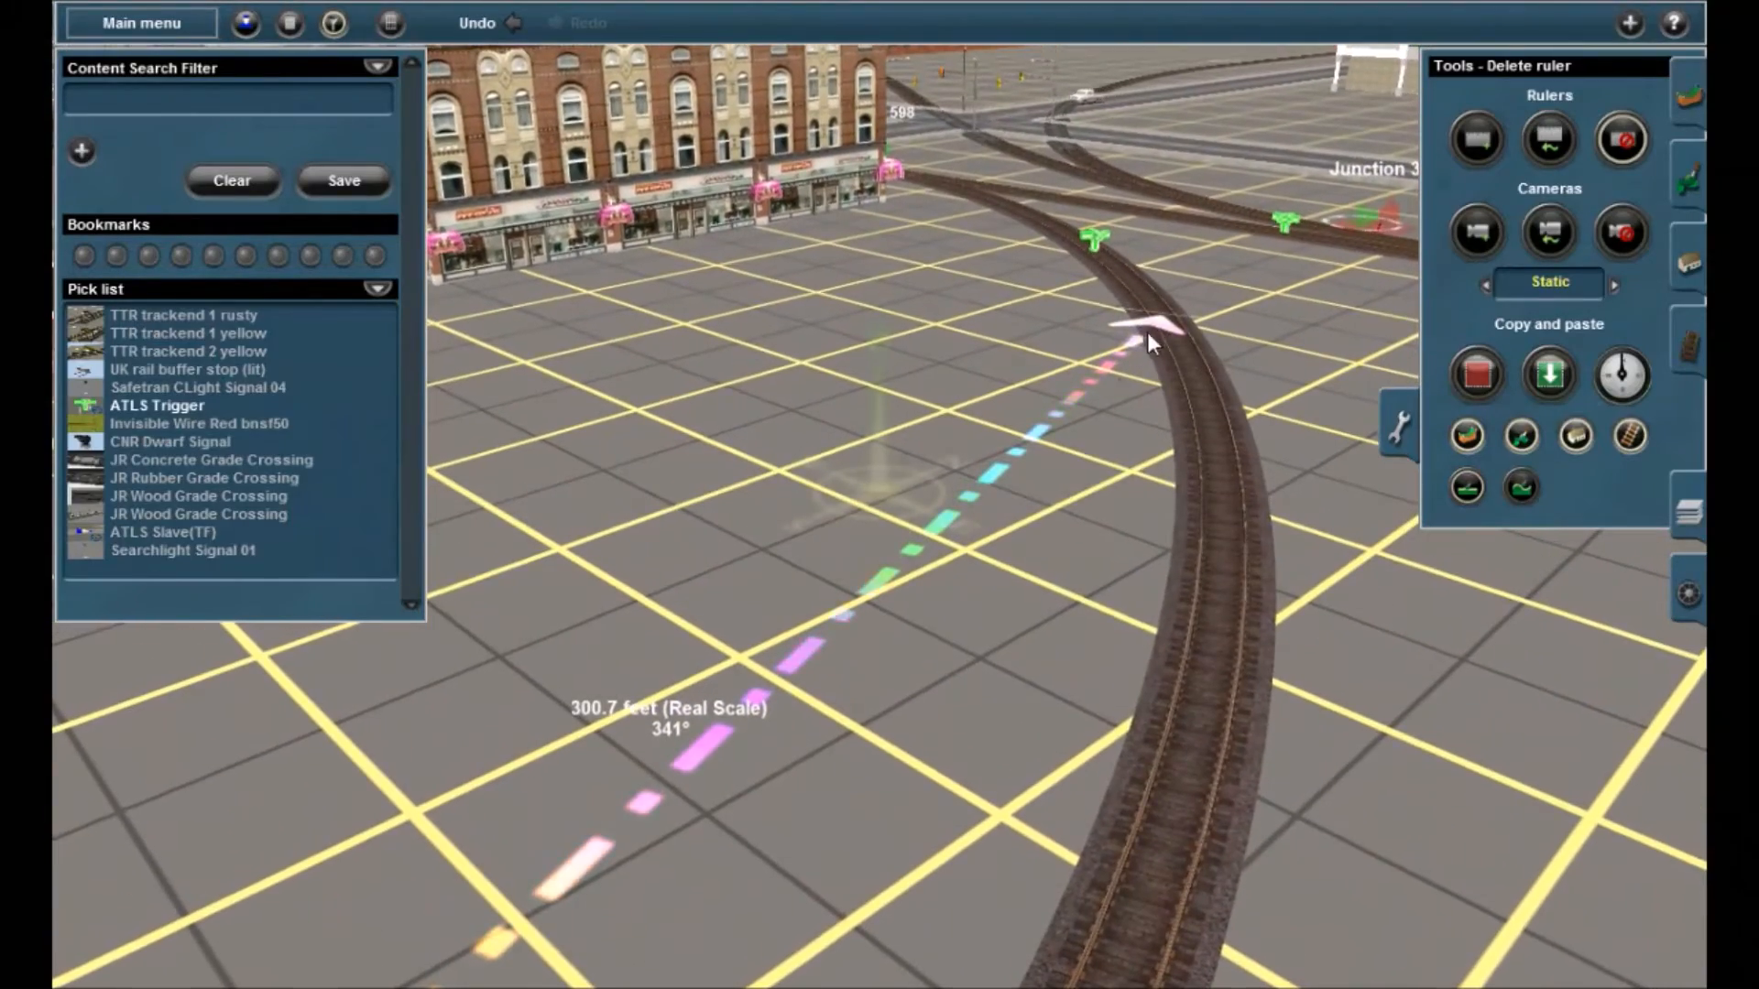
key("Left")
right_click(645, 898)
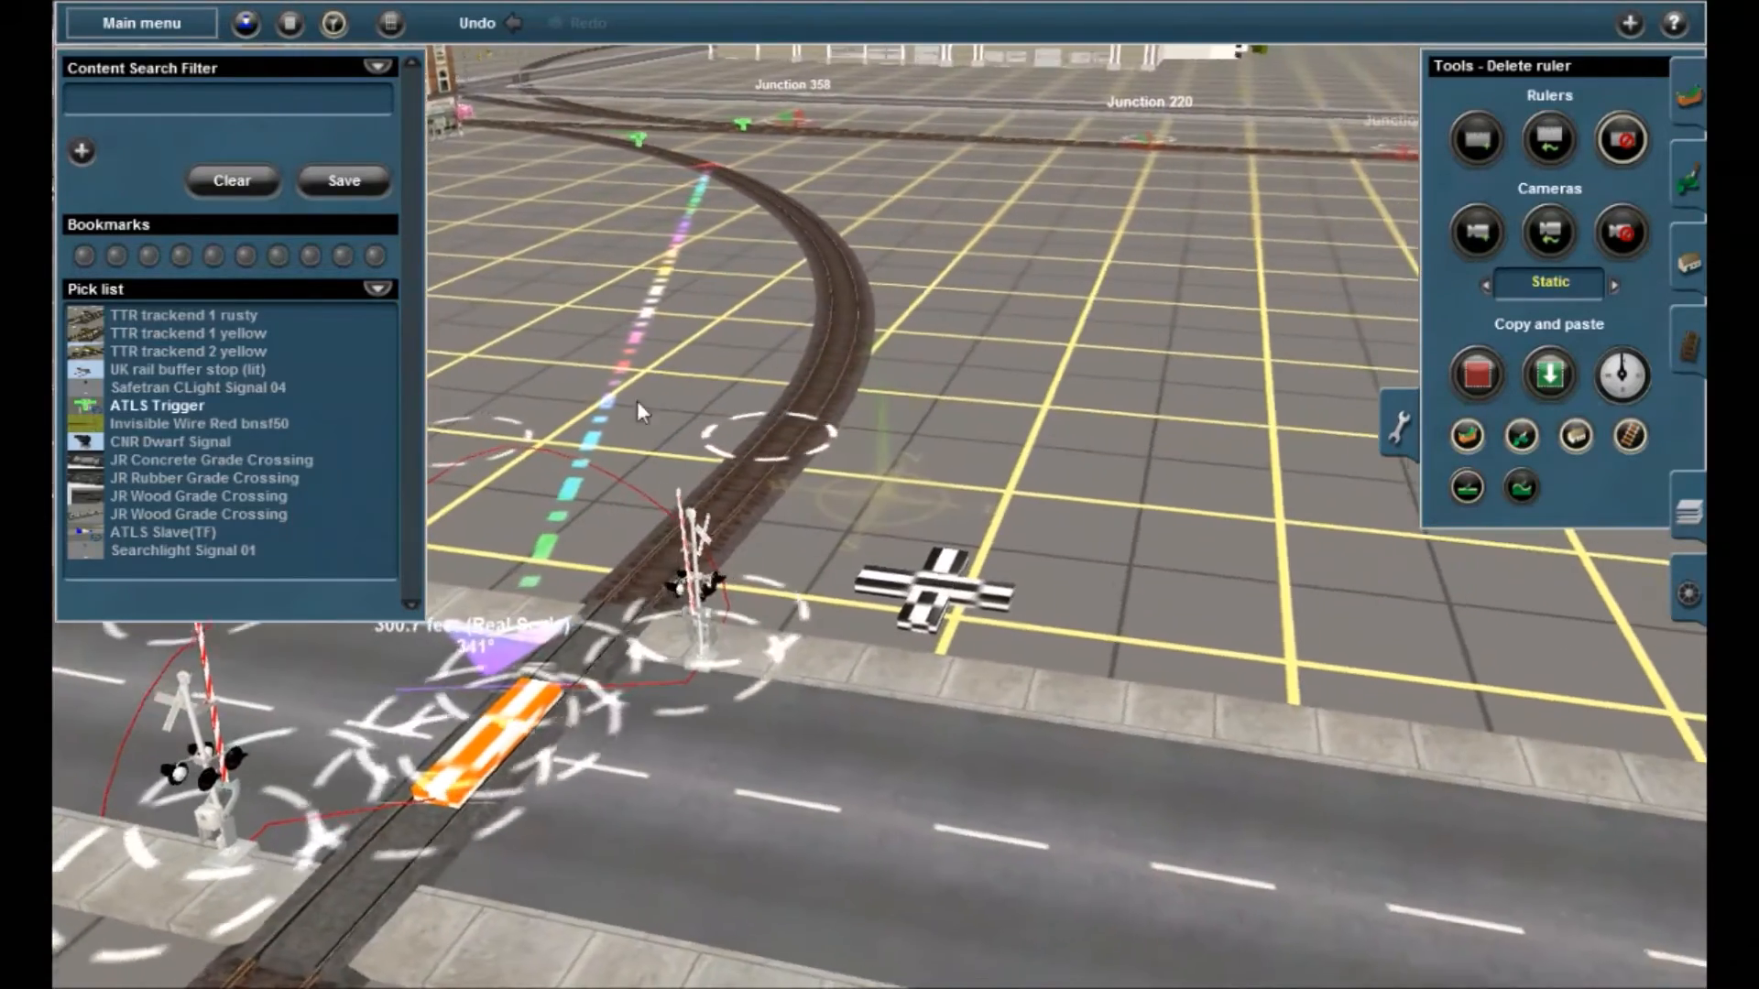
left_click(619, 374)
Lay a ruler about 223 feet long from the crossing to the curved track and place an ATLS Trigger at its end
left_click(1476, 142)
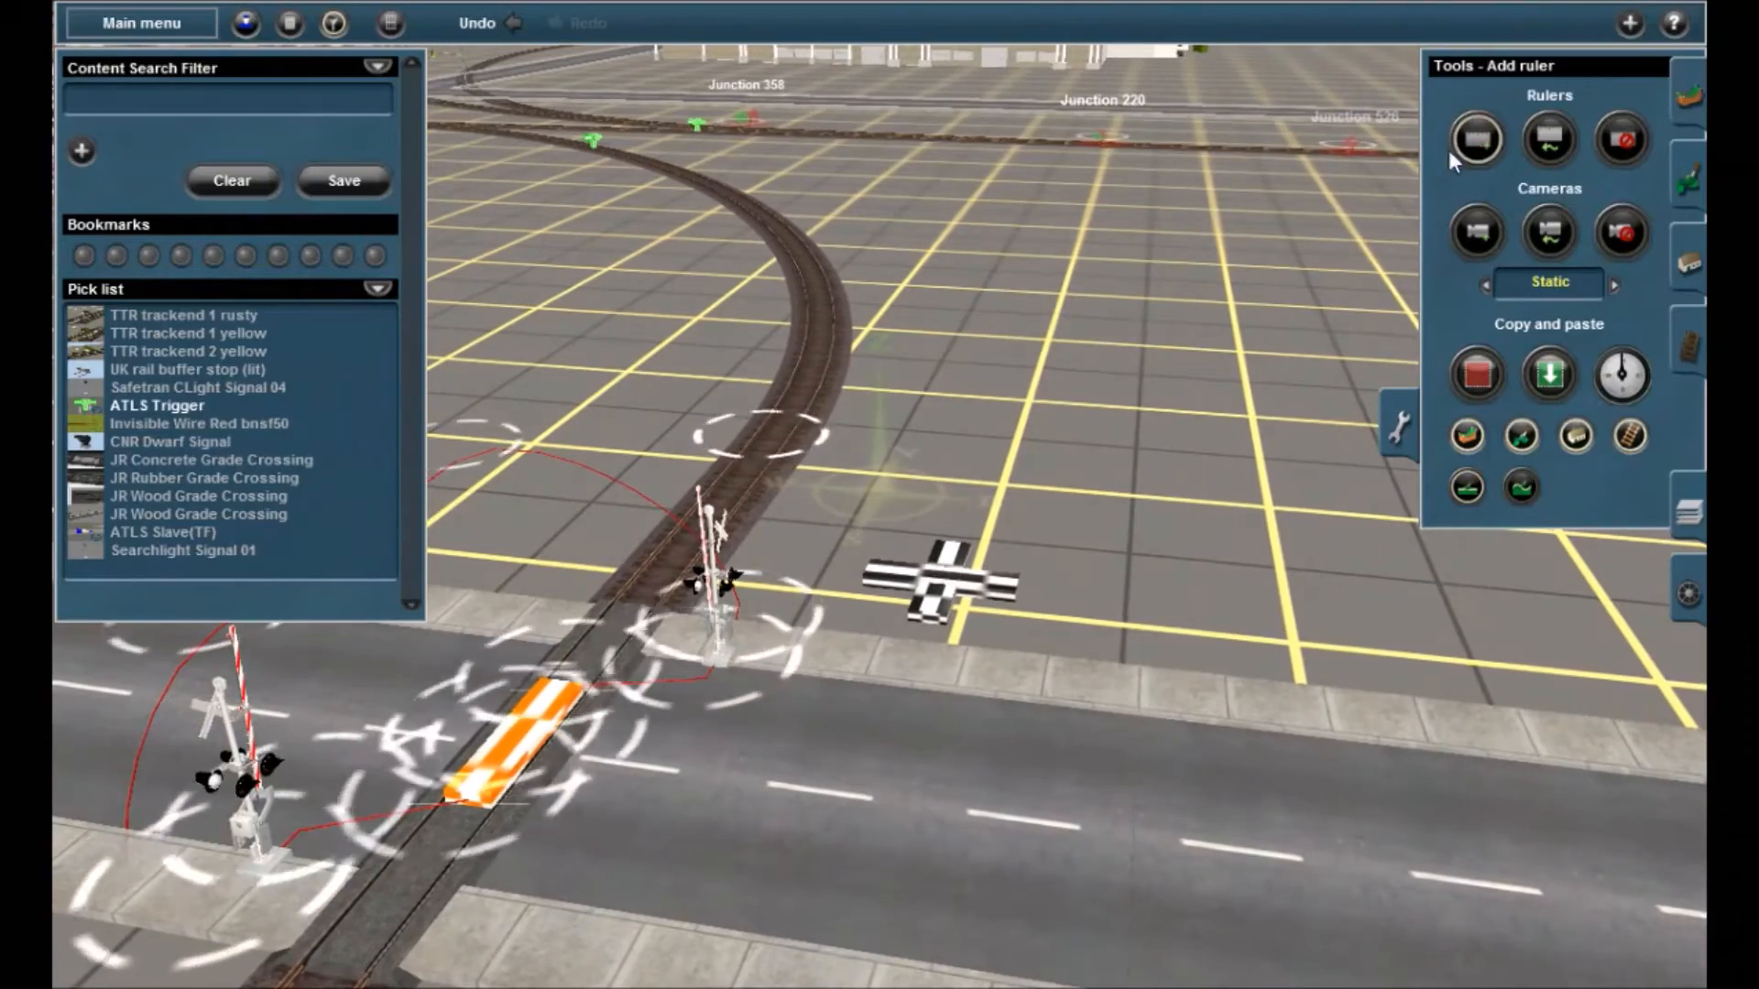
right_click(339, 806)
key("Left")
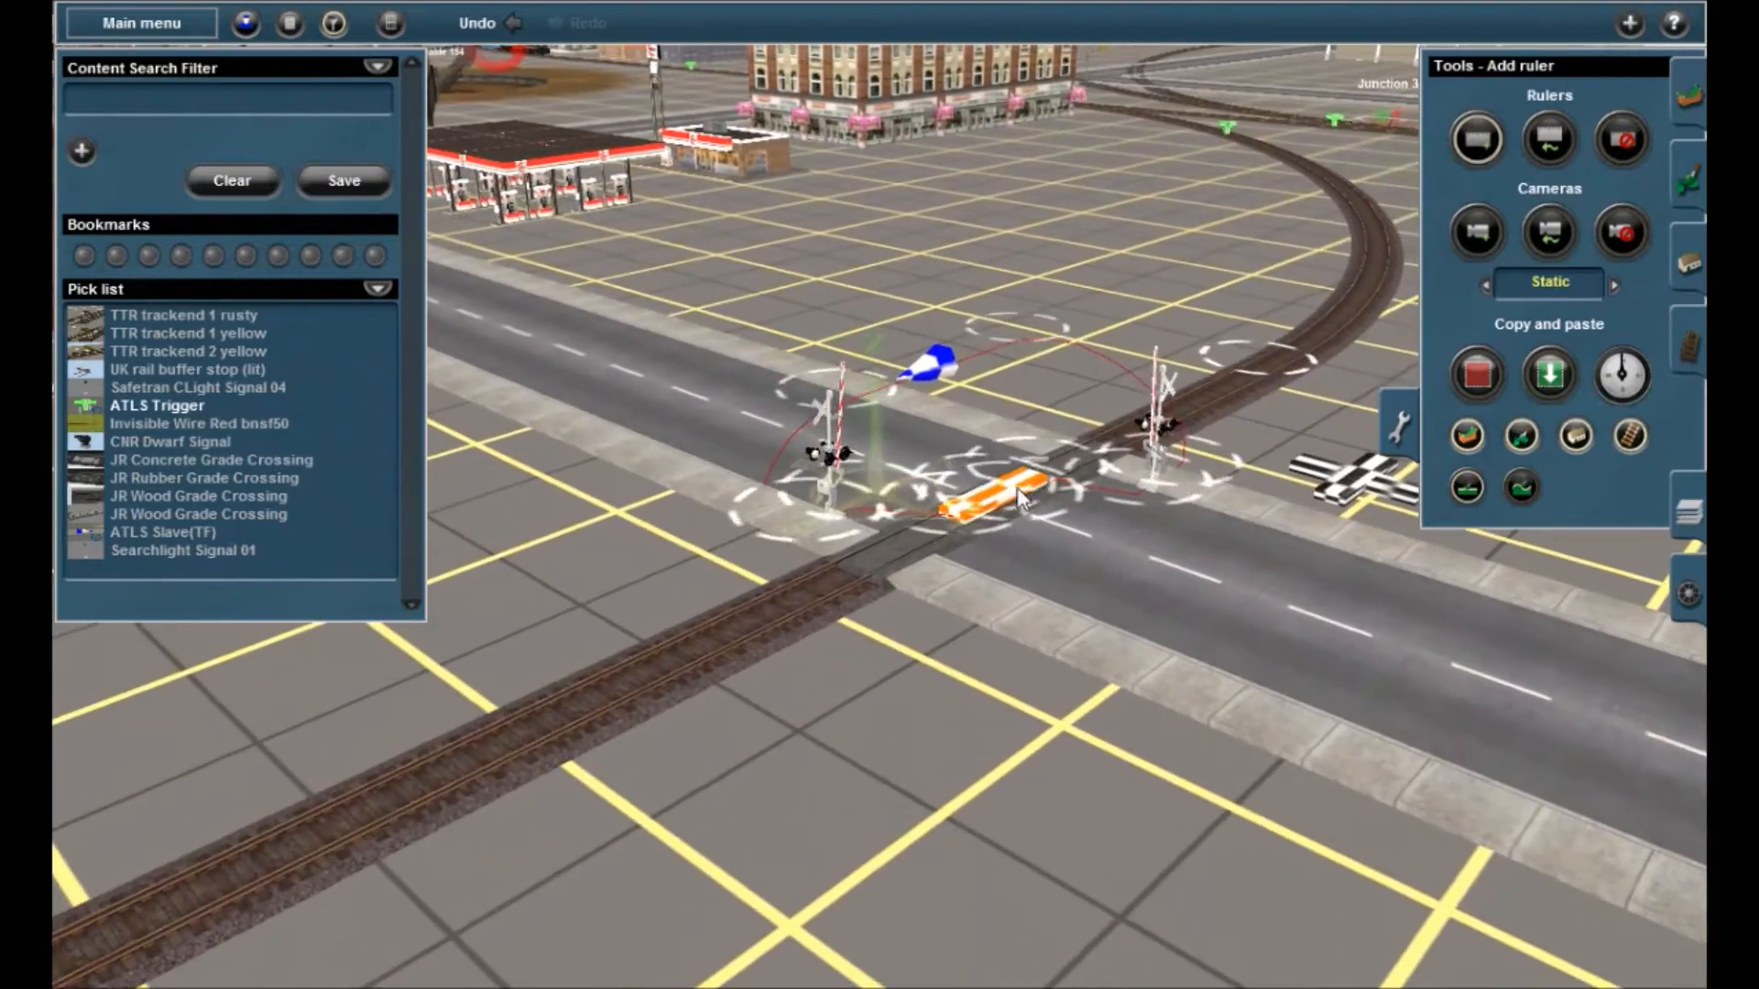
left_click_drag(1017, 489, 876, 404)
left_click(177, 405)
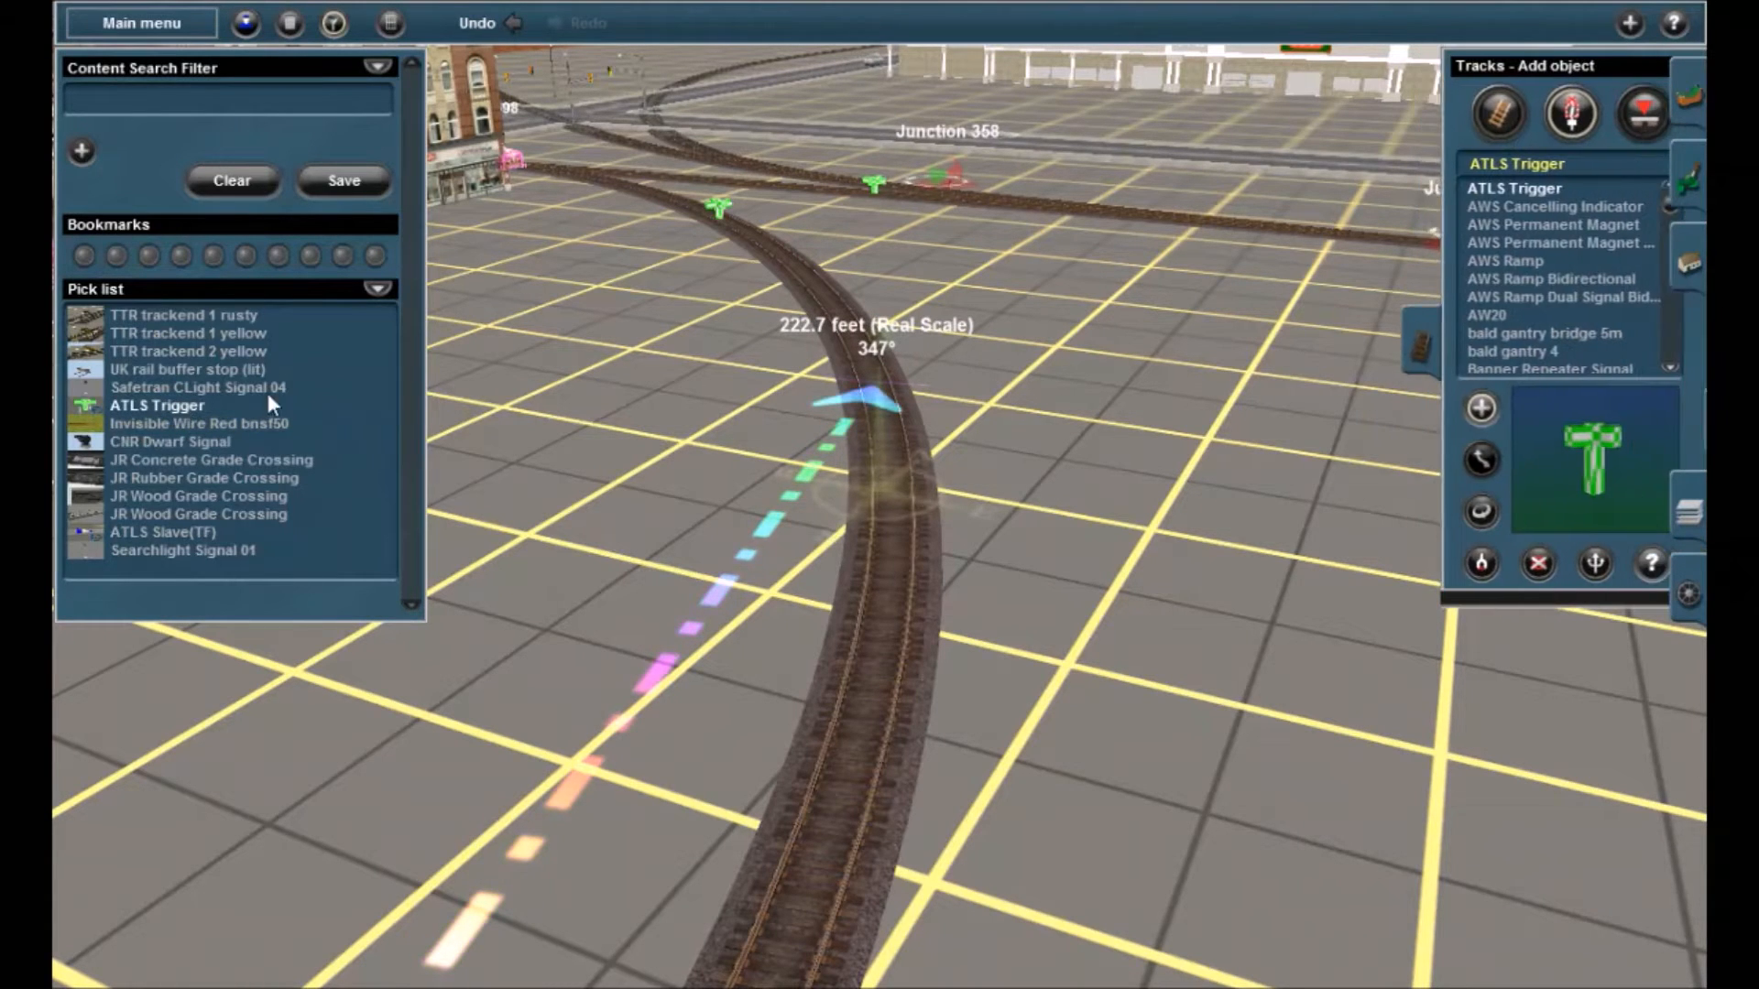
left_click(875, 390)
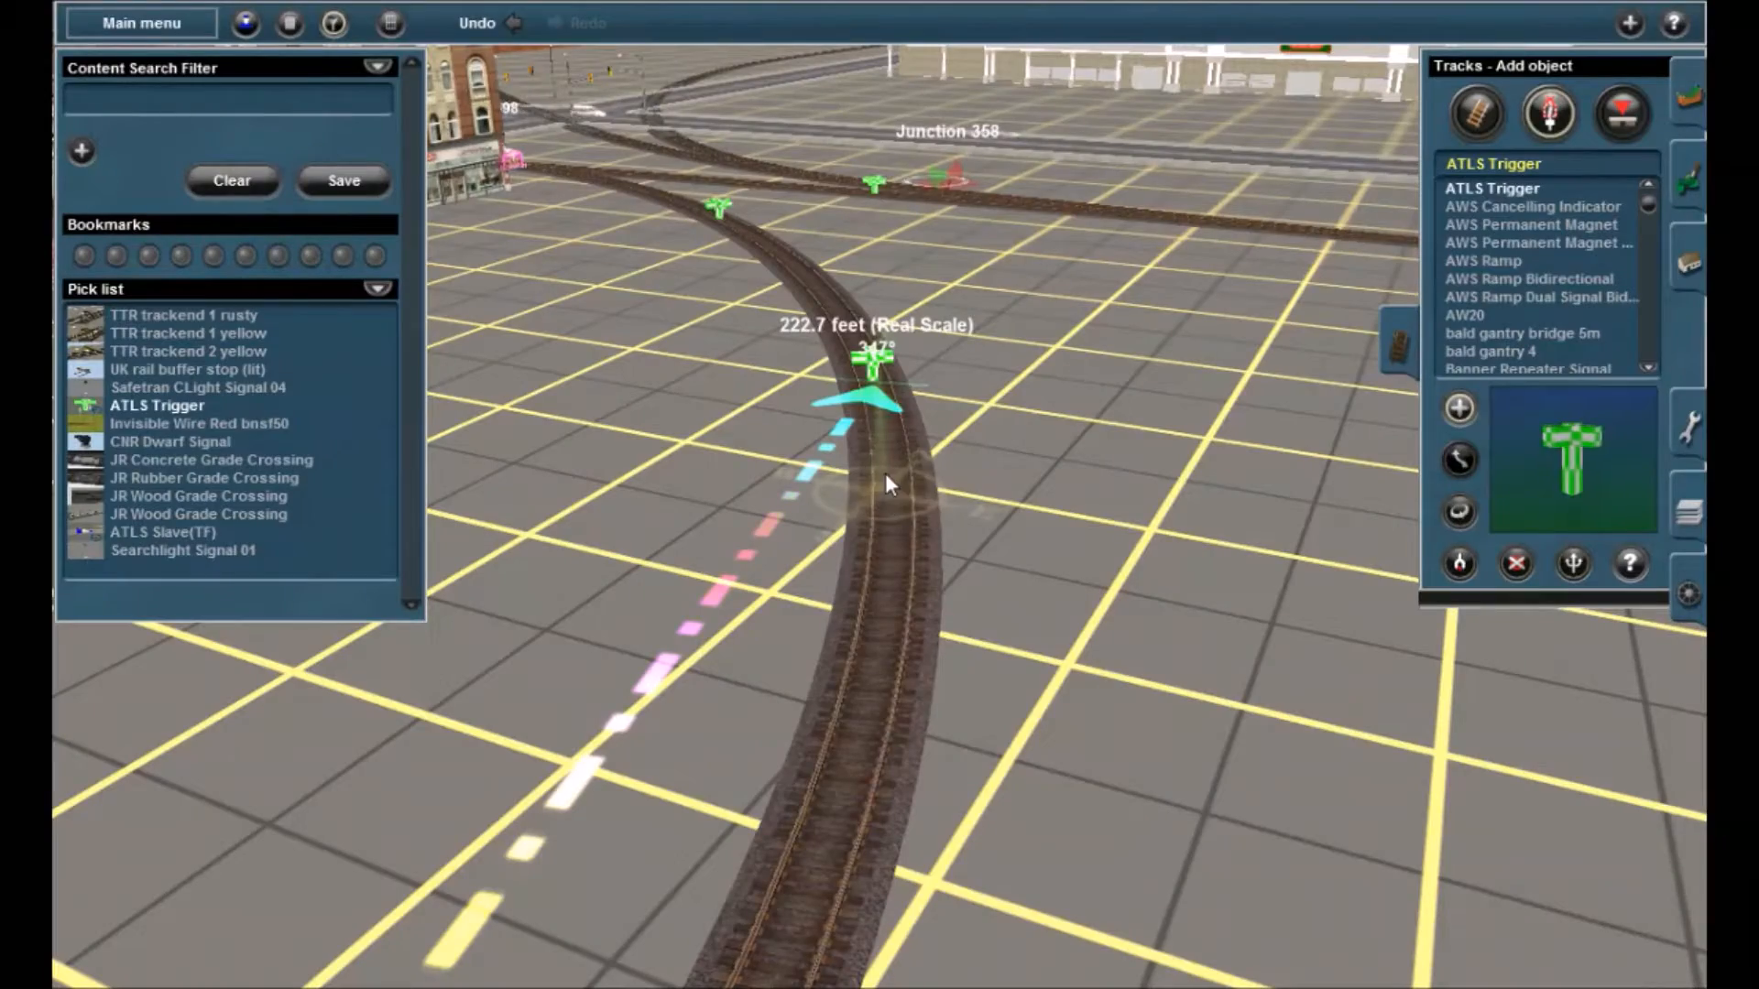
Delete the ruler between the crossing and the ATLS Trigger on the curved track
key("Left")
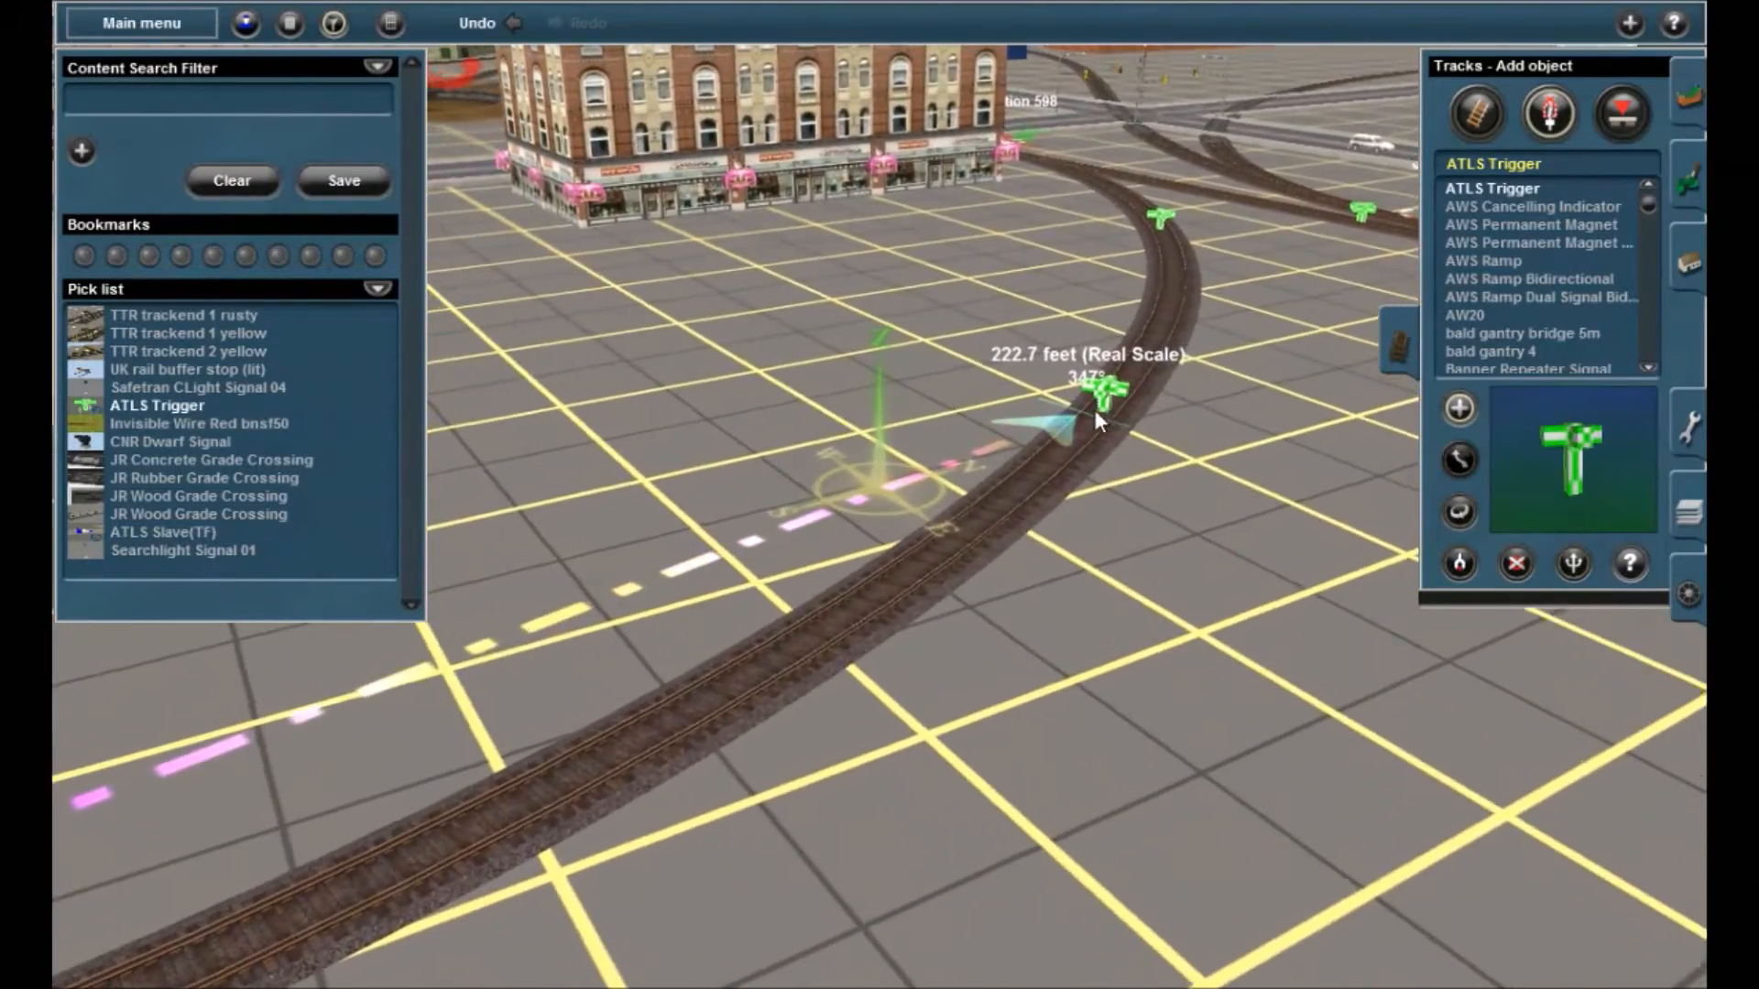
key("Left")
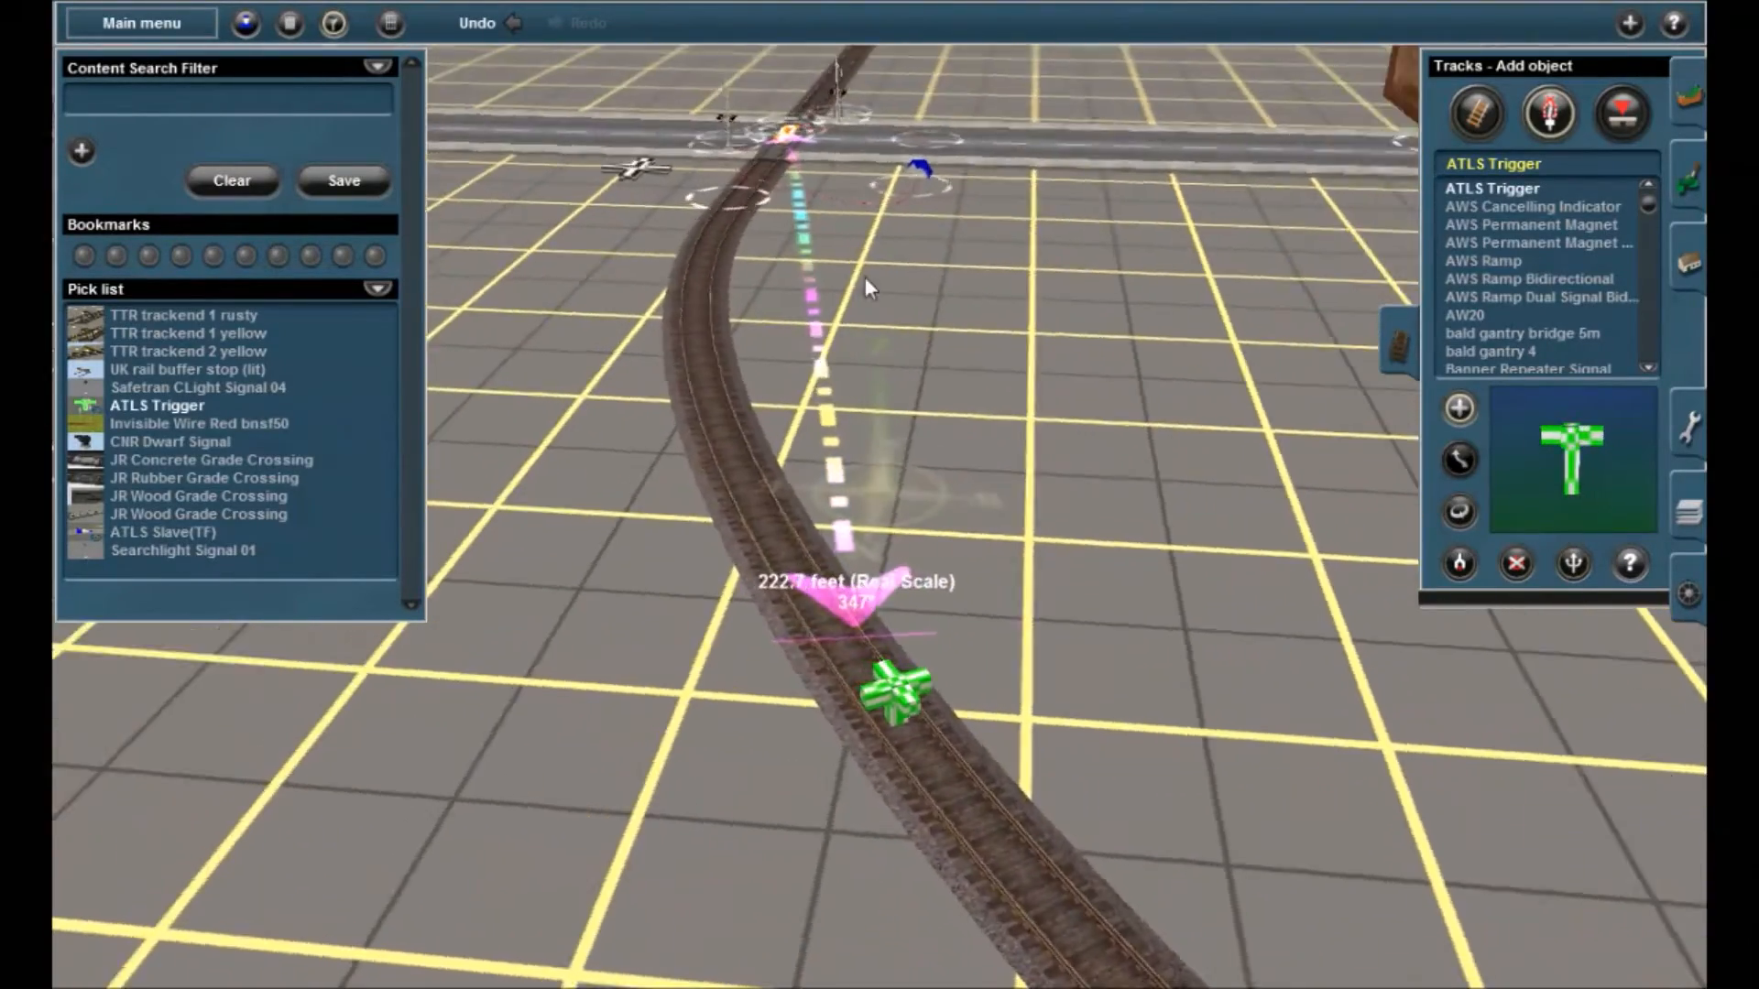
right_click(823, 155)
key("Left")
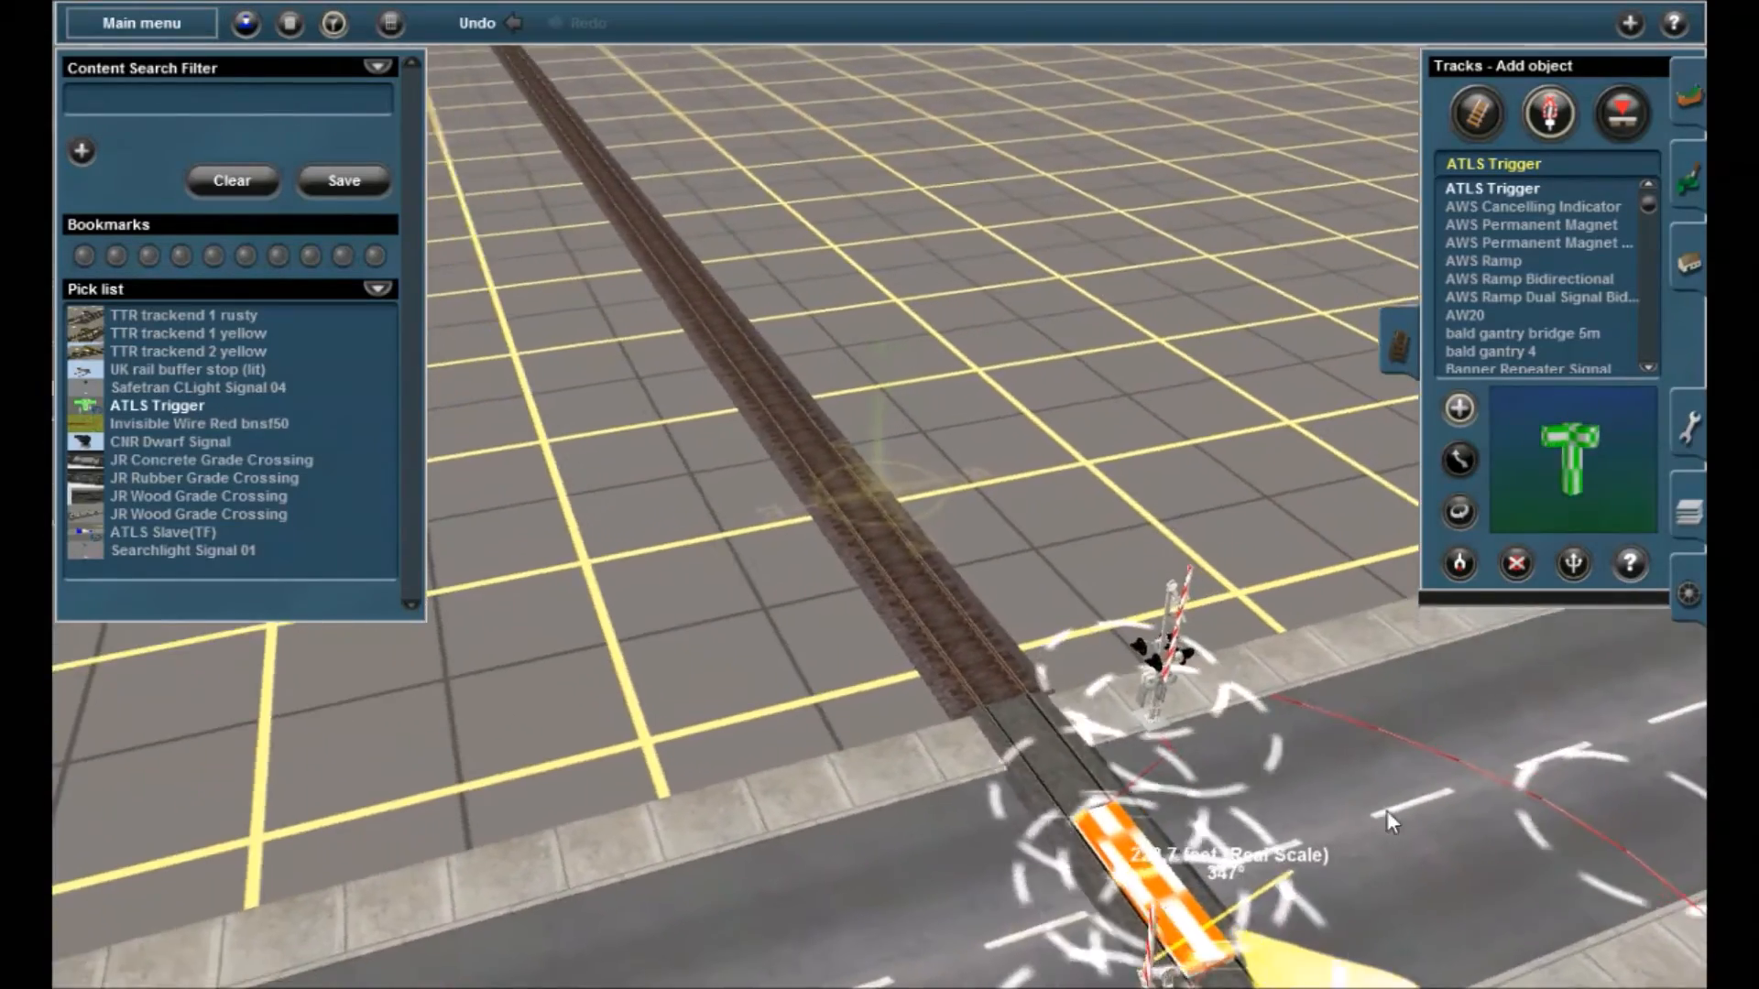
right_click(1385, 806)
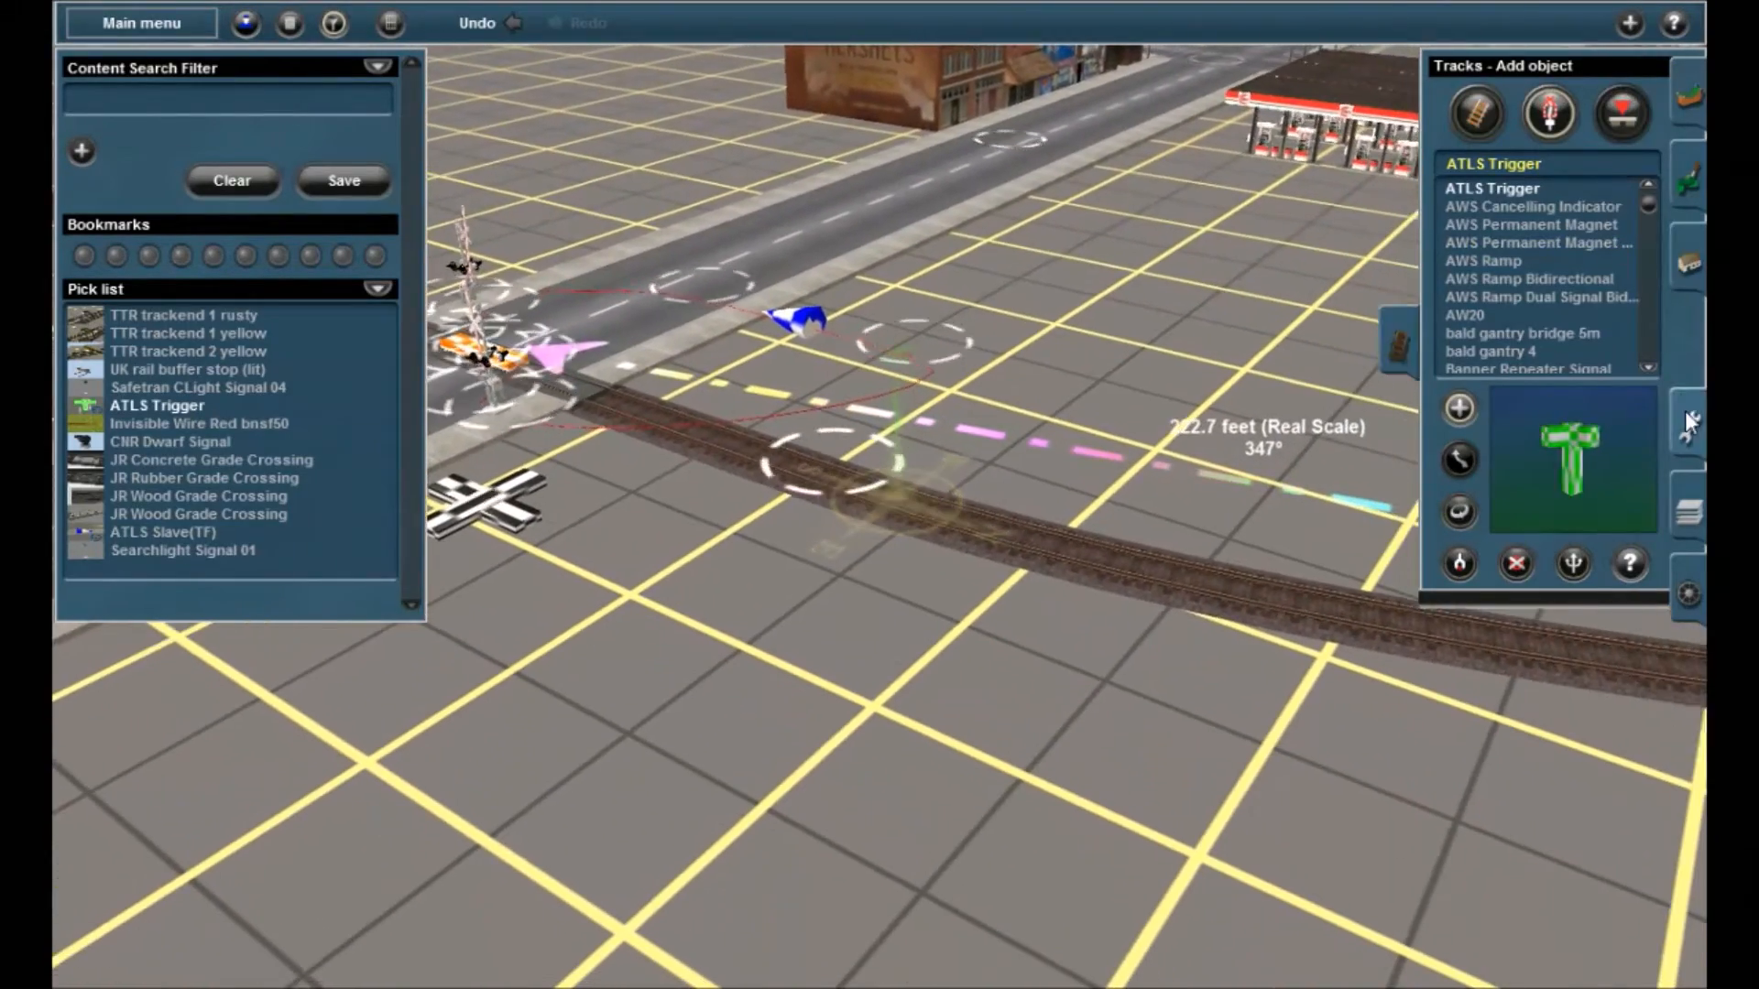
left_click(1687, 421)
left_click(1541, 133)
right_click(1173, 491)
key("Left")
right_click(917, 704)
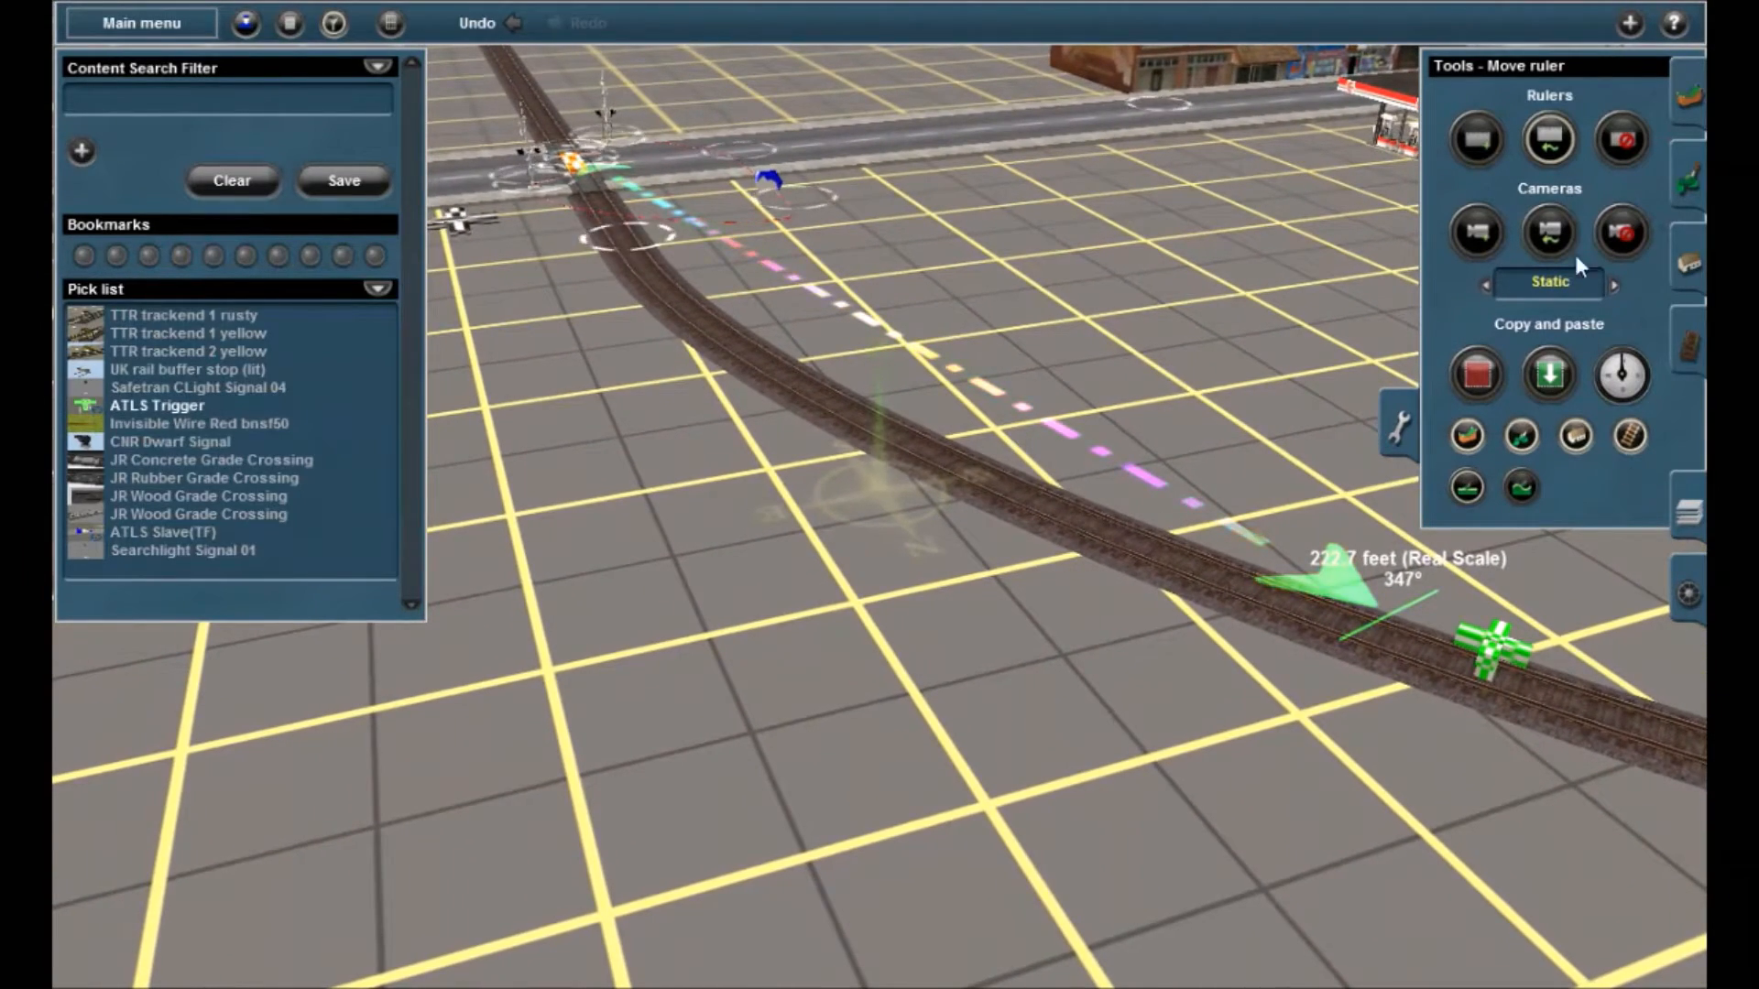
left_click(1608, 146)
key("Left")
key("Down")
left_click(1101, 381)
Lay a ruler about 221 feet long from the crossing along the straight track and place an ATLS Trigger at its end
left_click(1476, 139)
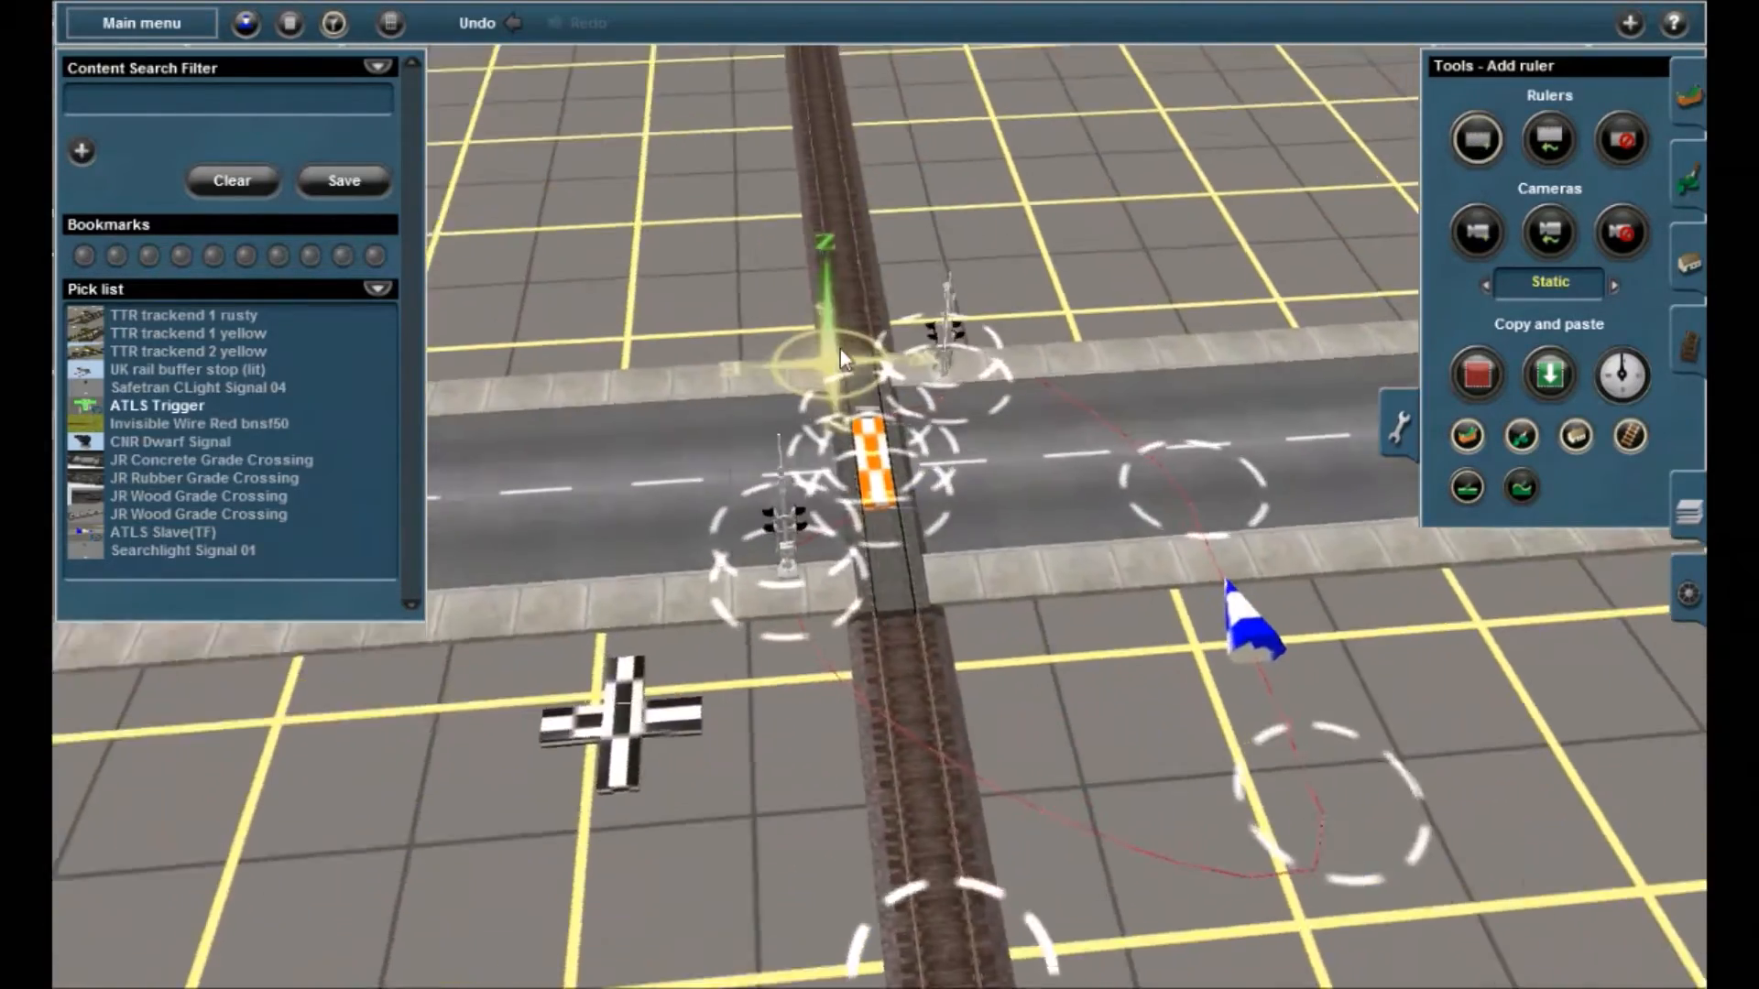
key("Left")
left_click_drag(927, 527, 820, 359)
left_click(161, 408)
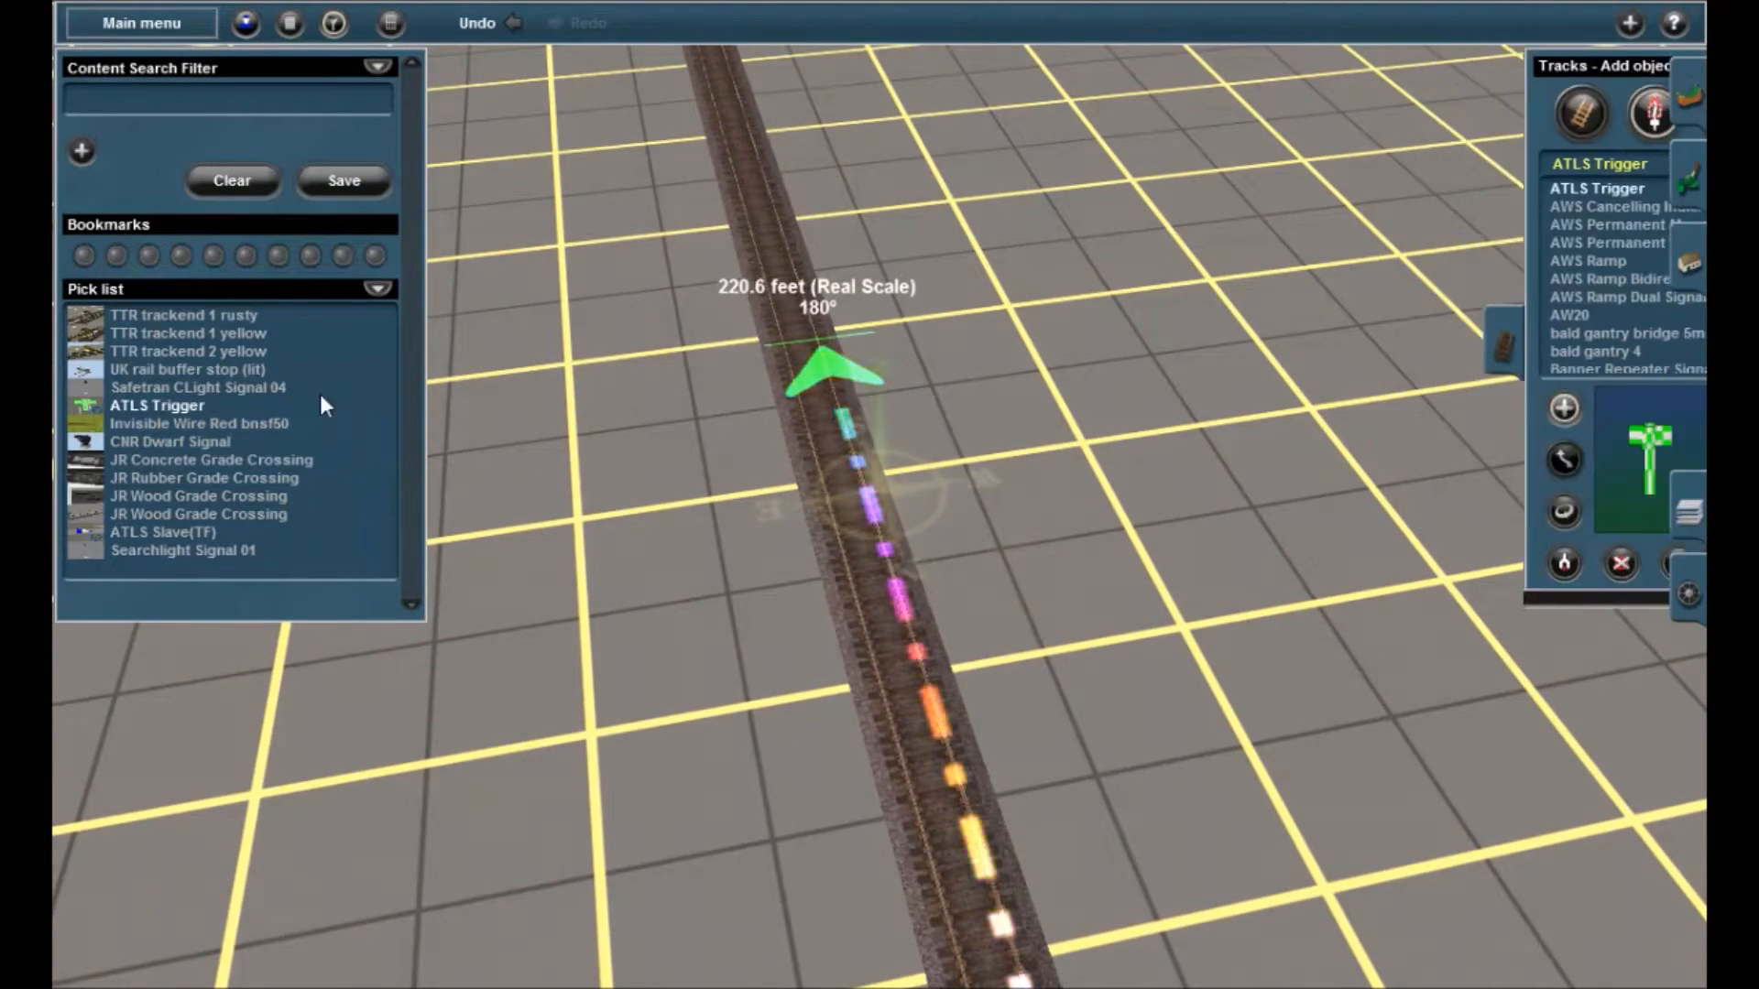
Delete the ruler between the crossing and the ATLS Trigger on the straight track
key("Left")
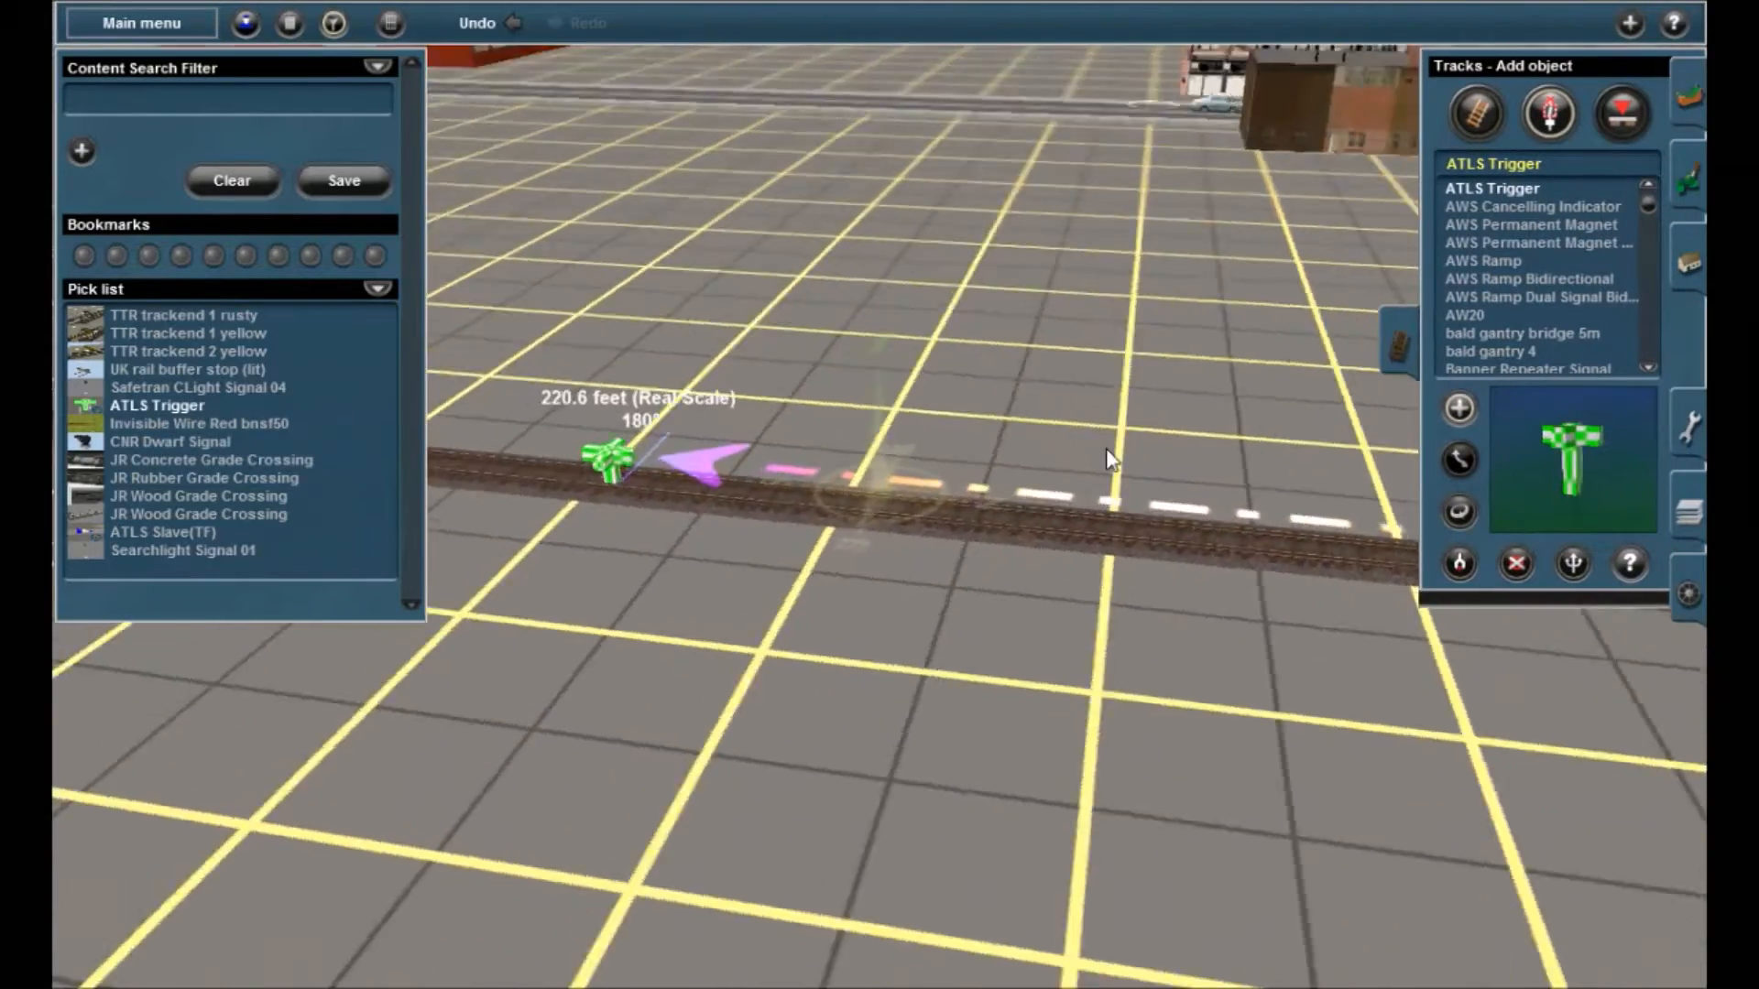
left_click(1688, 426)
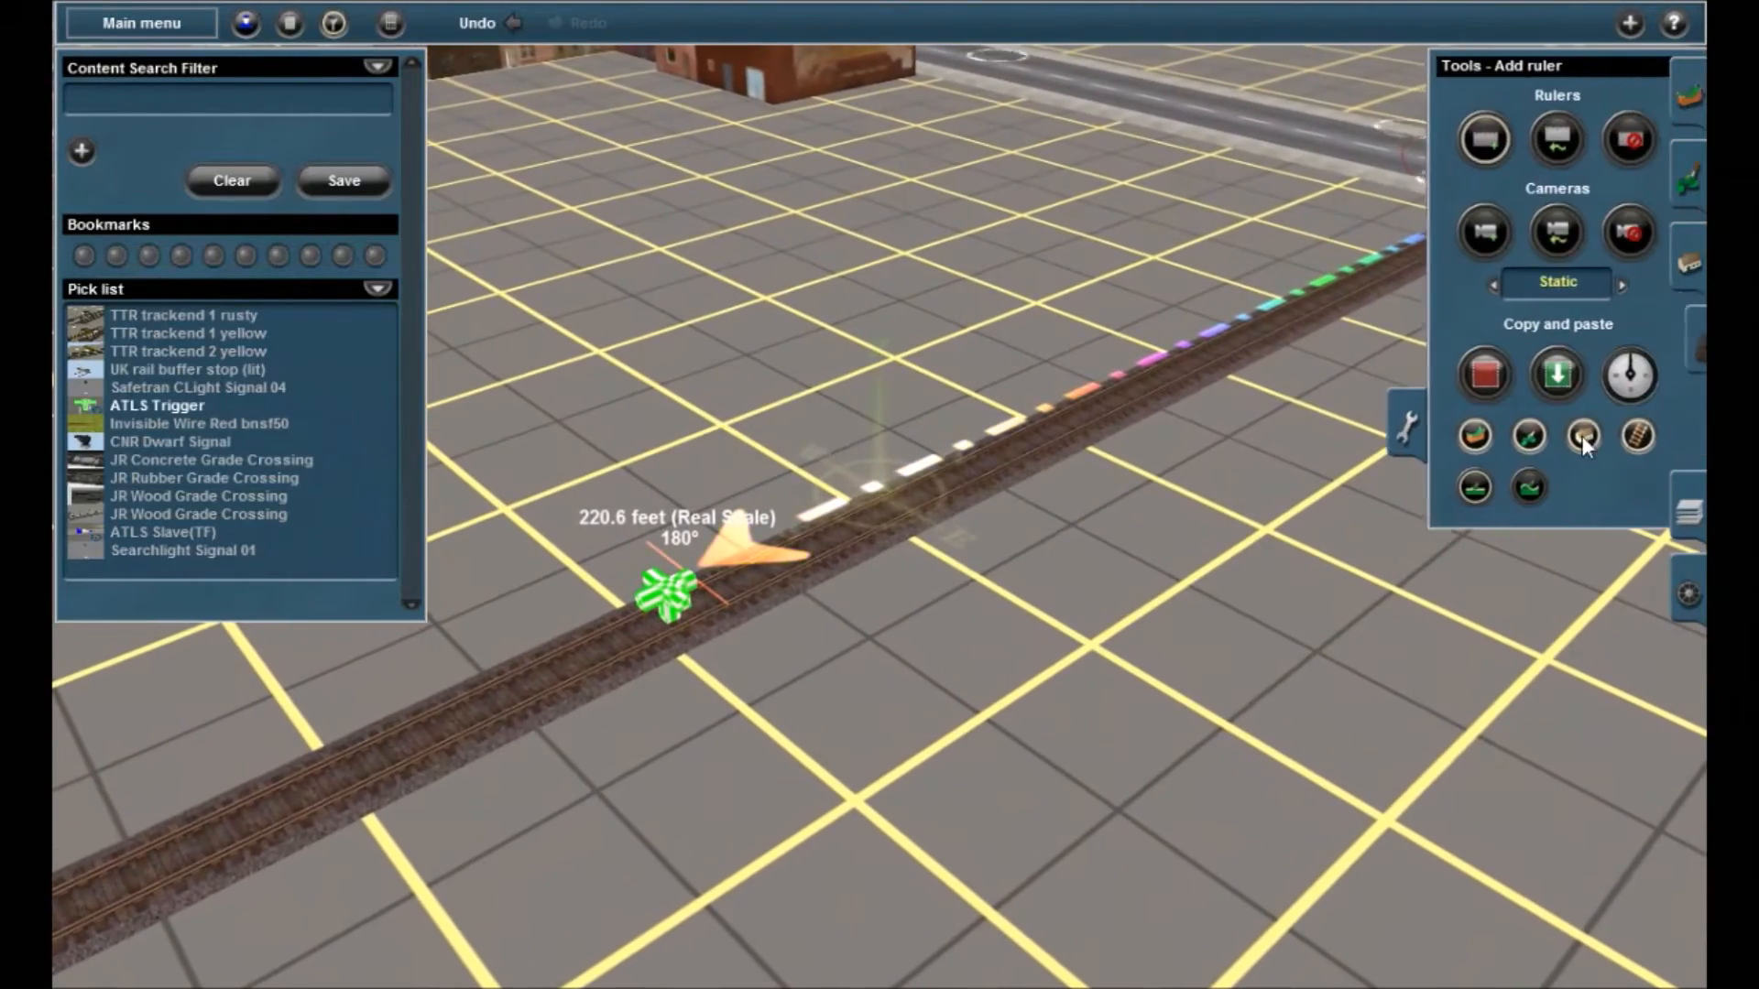
right_click(1330, 288)
key("Left")
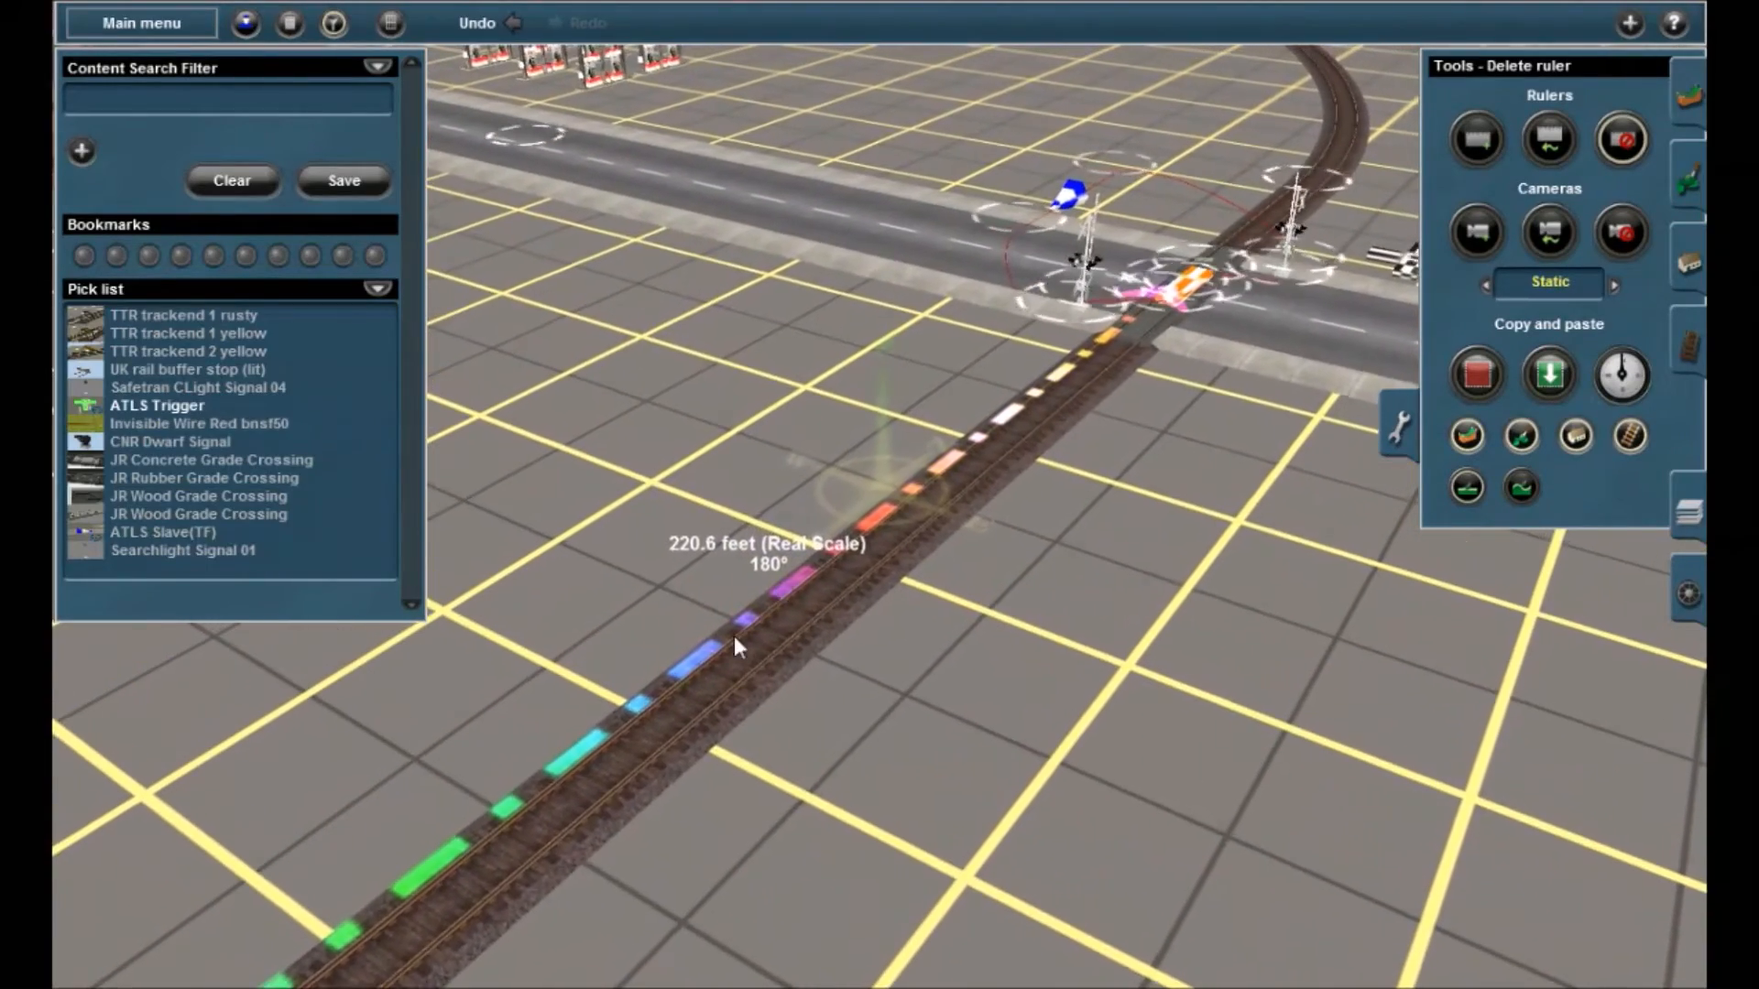
key("Down")
key("Up")
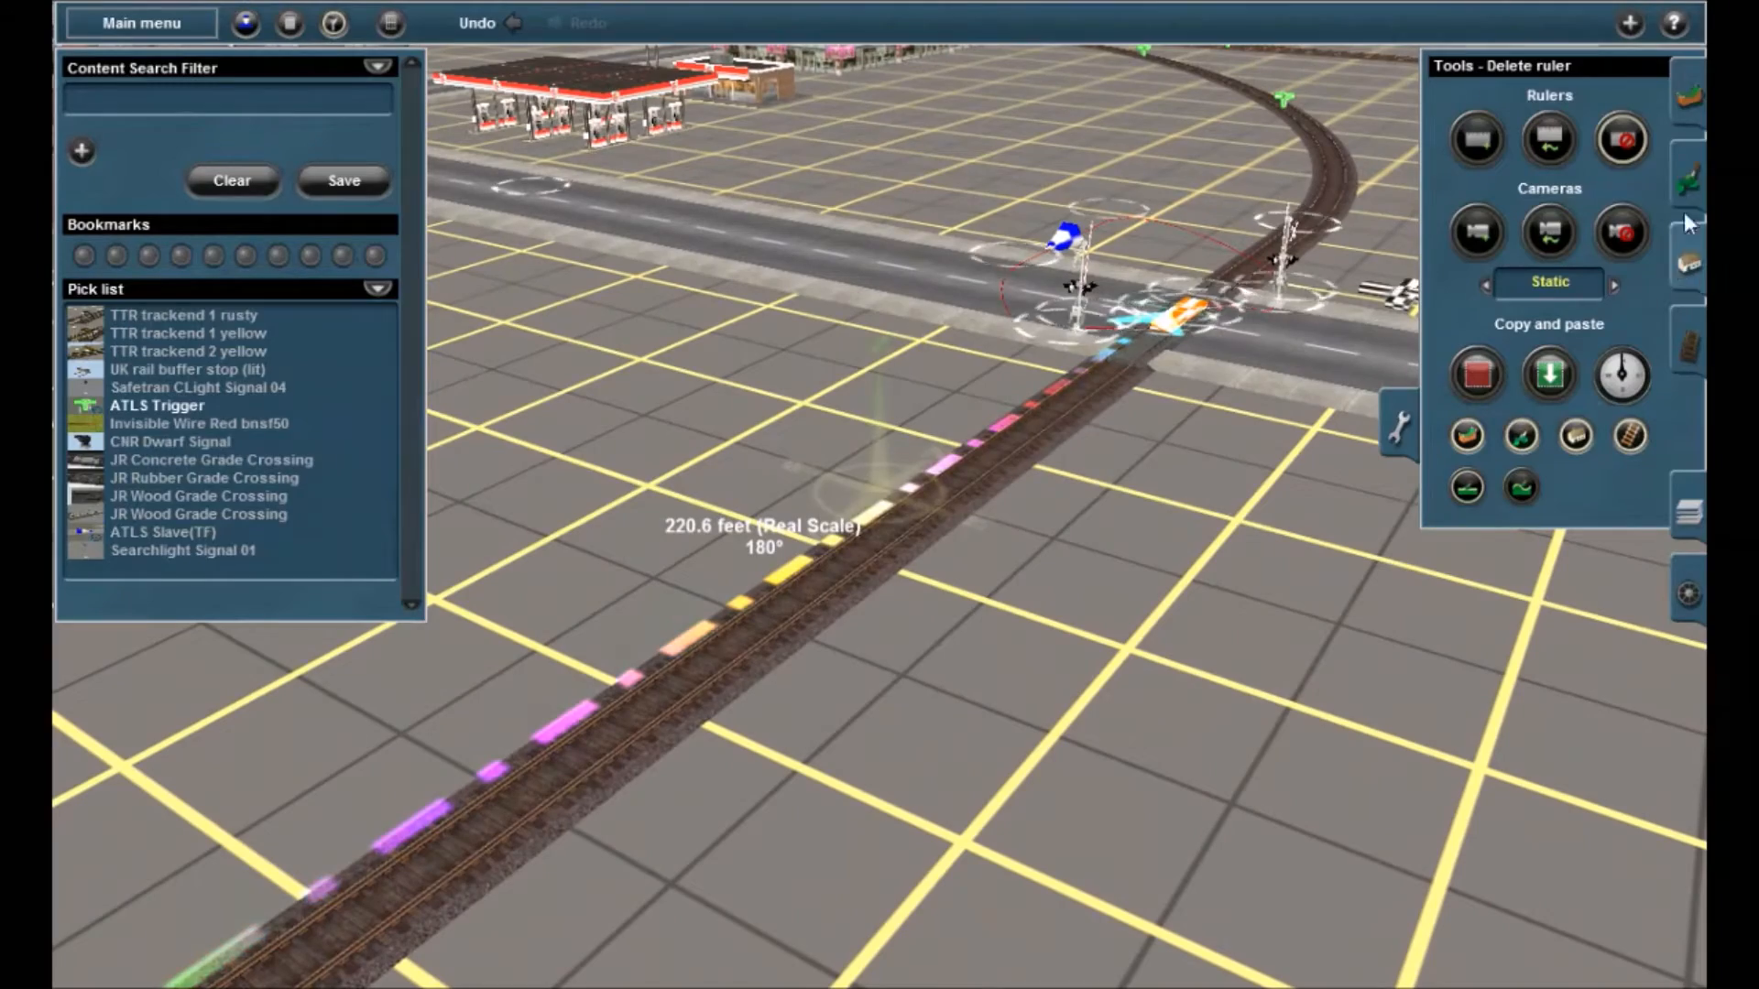
right_click(799, 559)
key("Left")
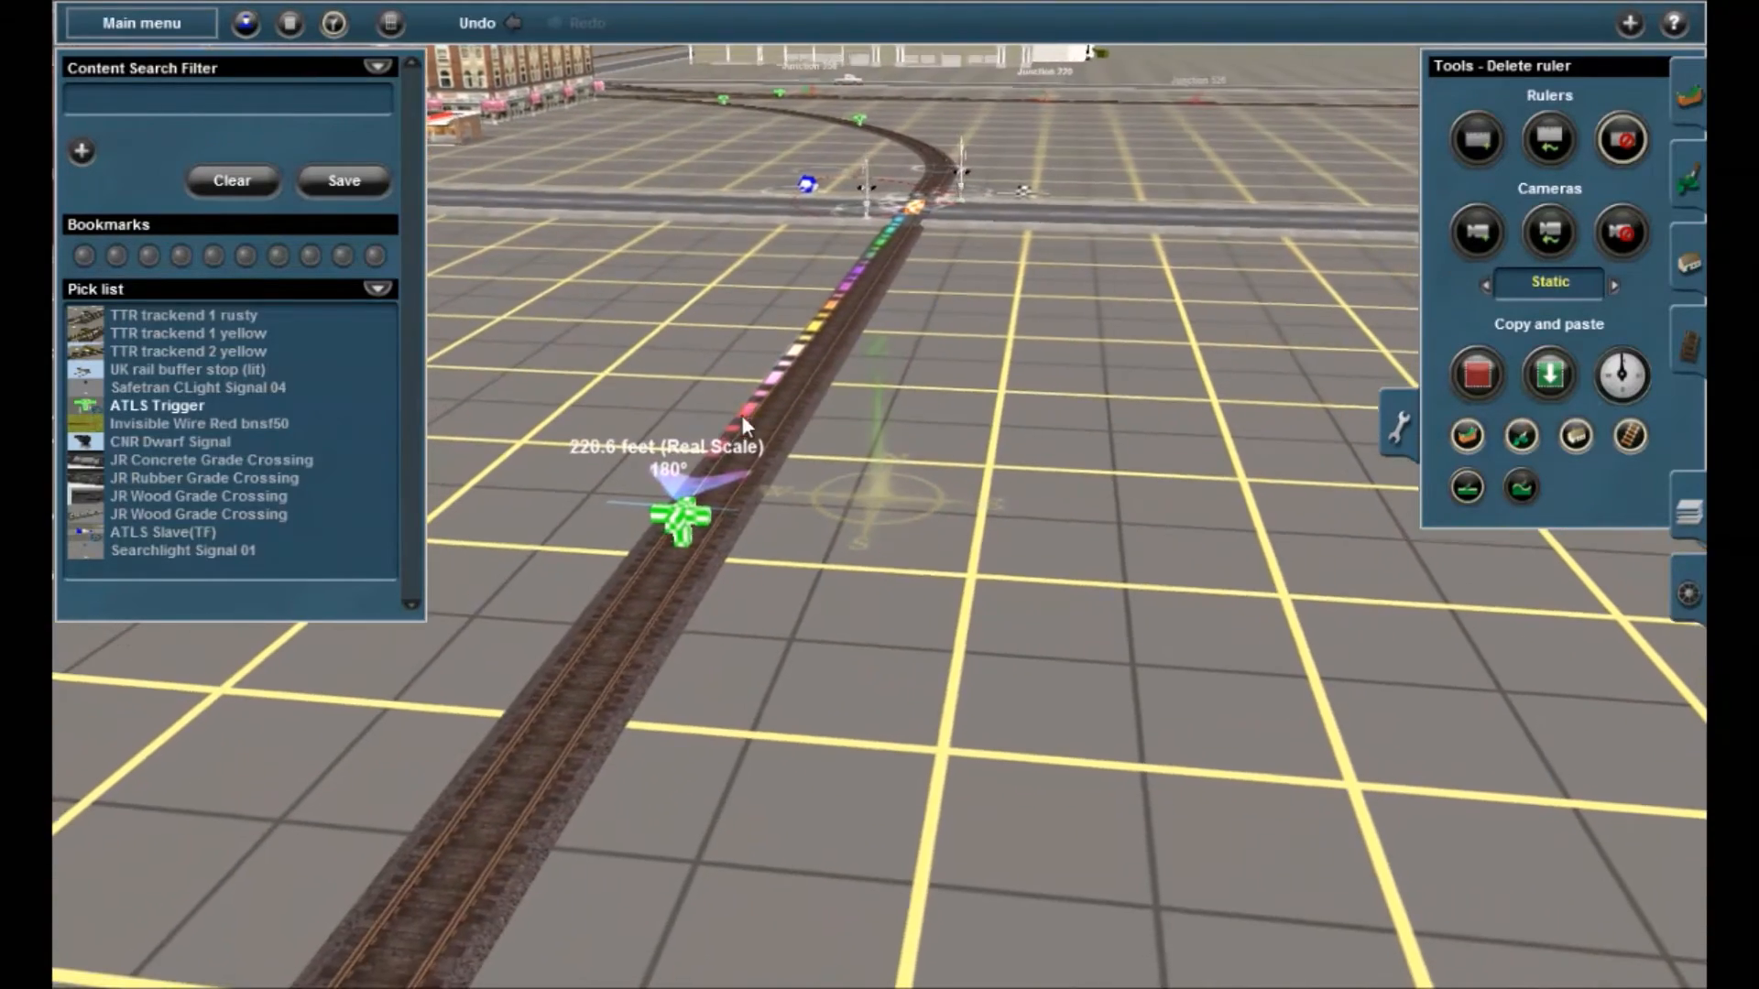
key("Down")
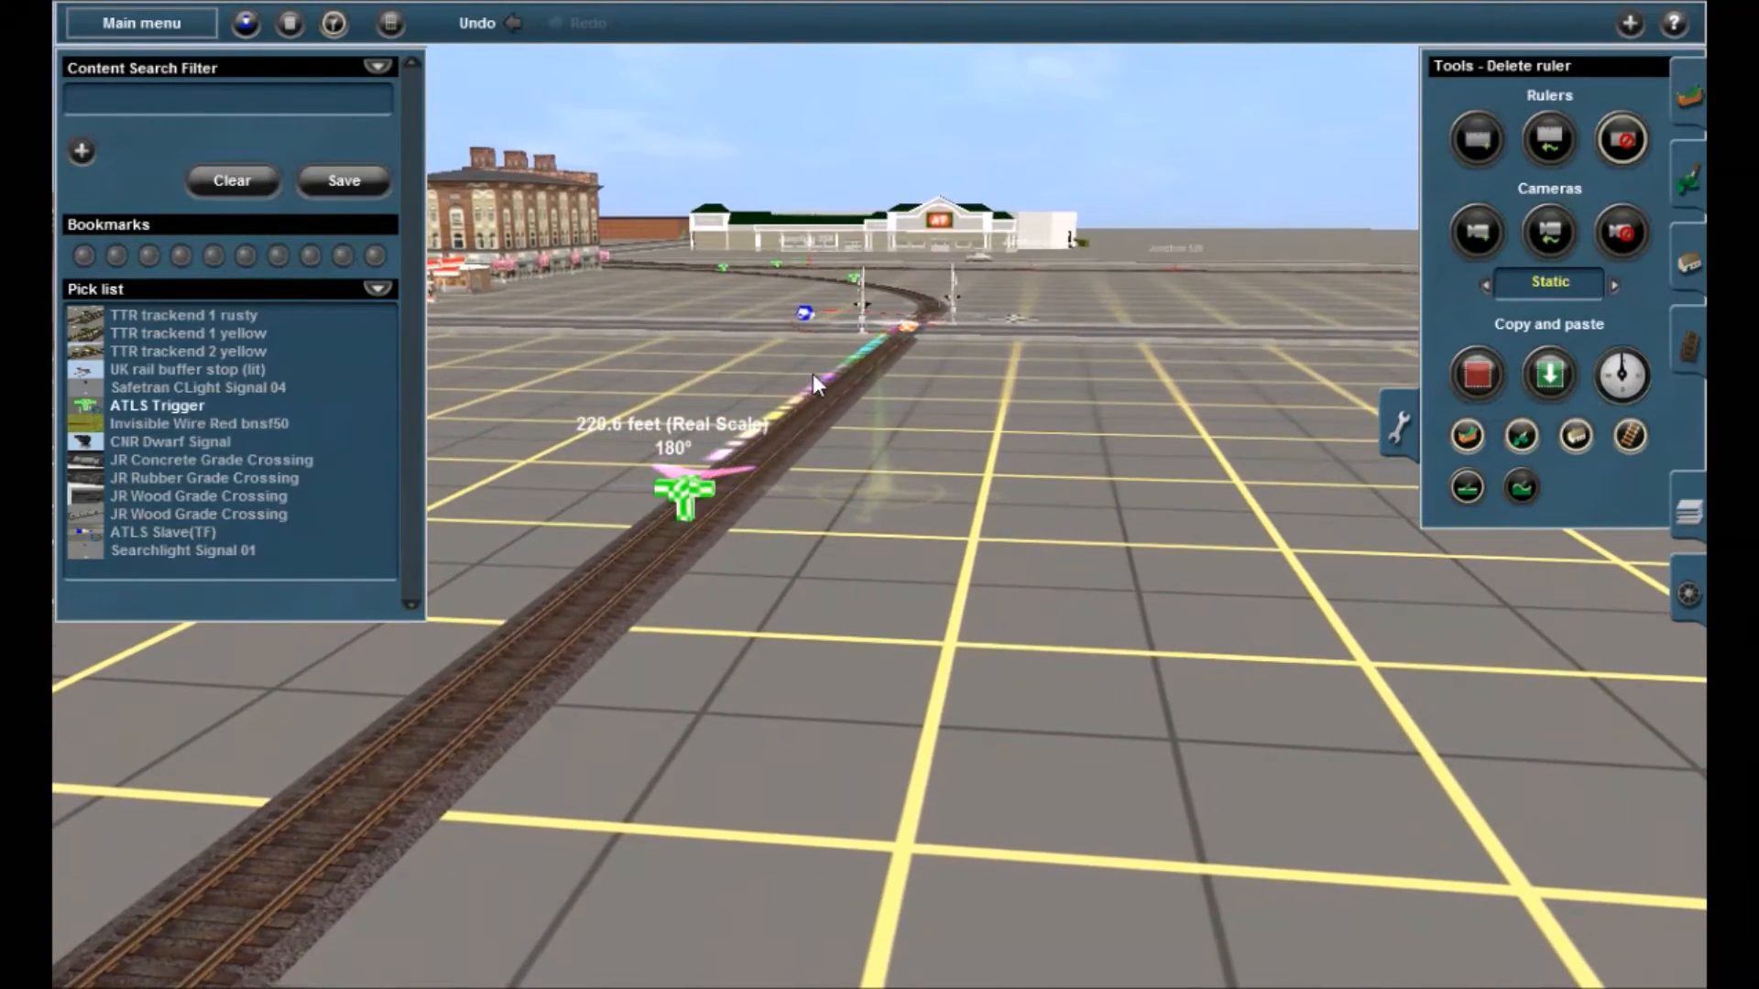
left_click(827, 399)
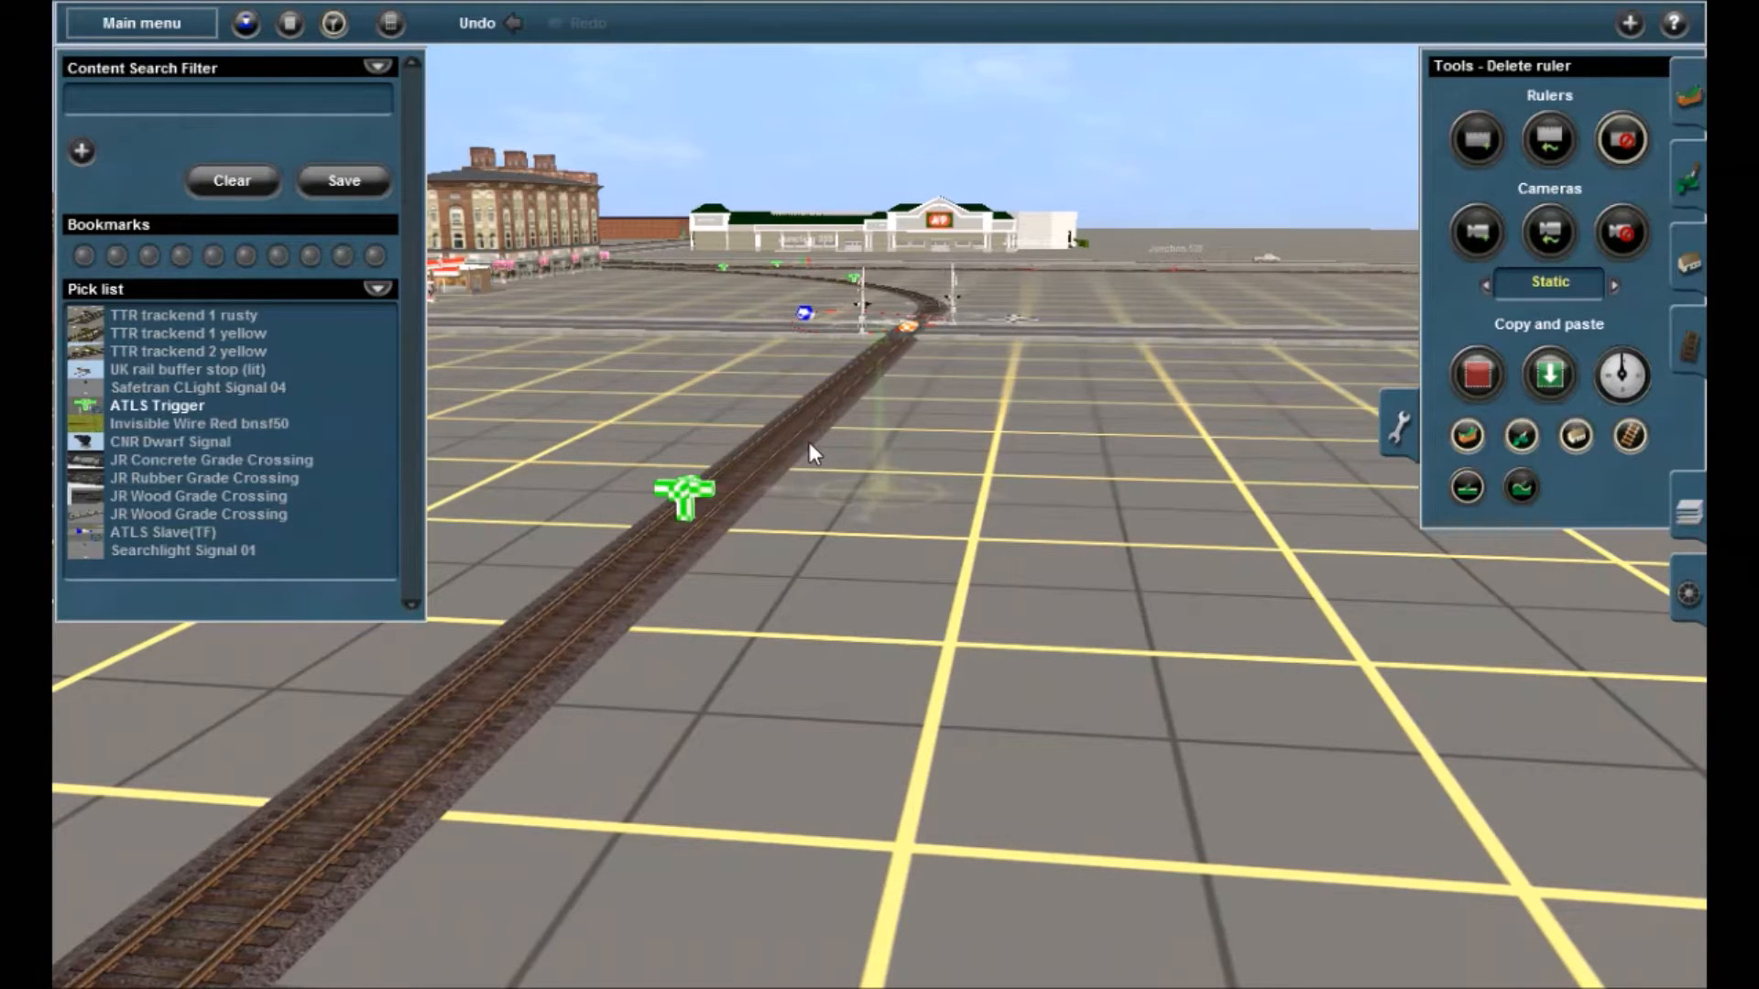
Hide the content search and pick list, and switch to adding trackmarks so the ATLS Triggers' radii are displayed
key("Left")
right_click(939, 399)
key("Up")
key("Down")
scroll(918, 504, "down", 3)
key("Left")
key("Right")
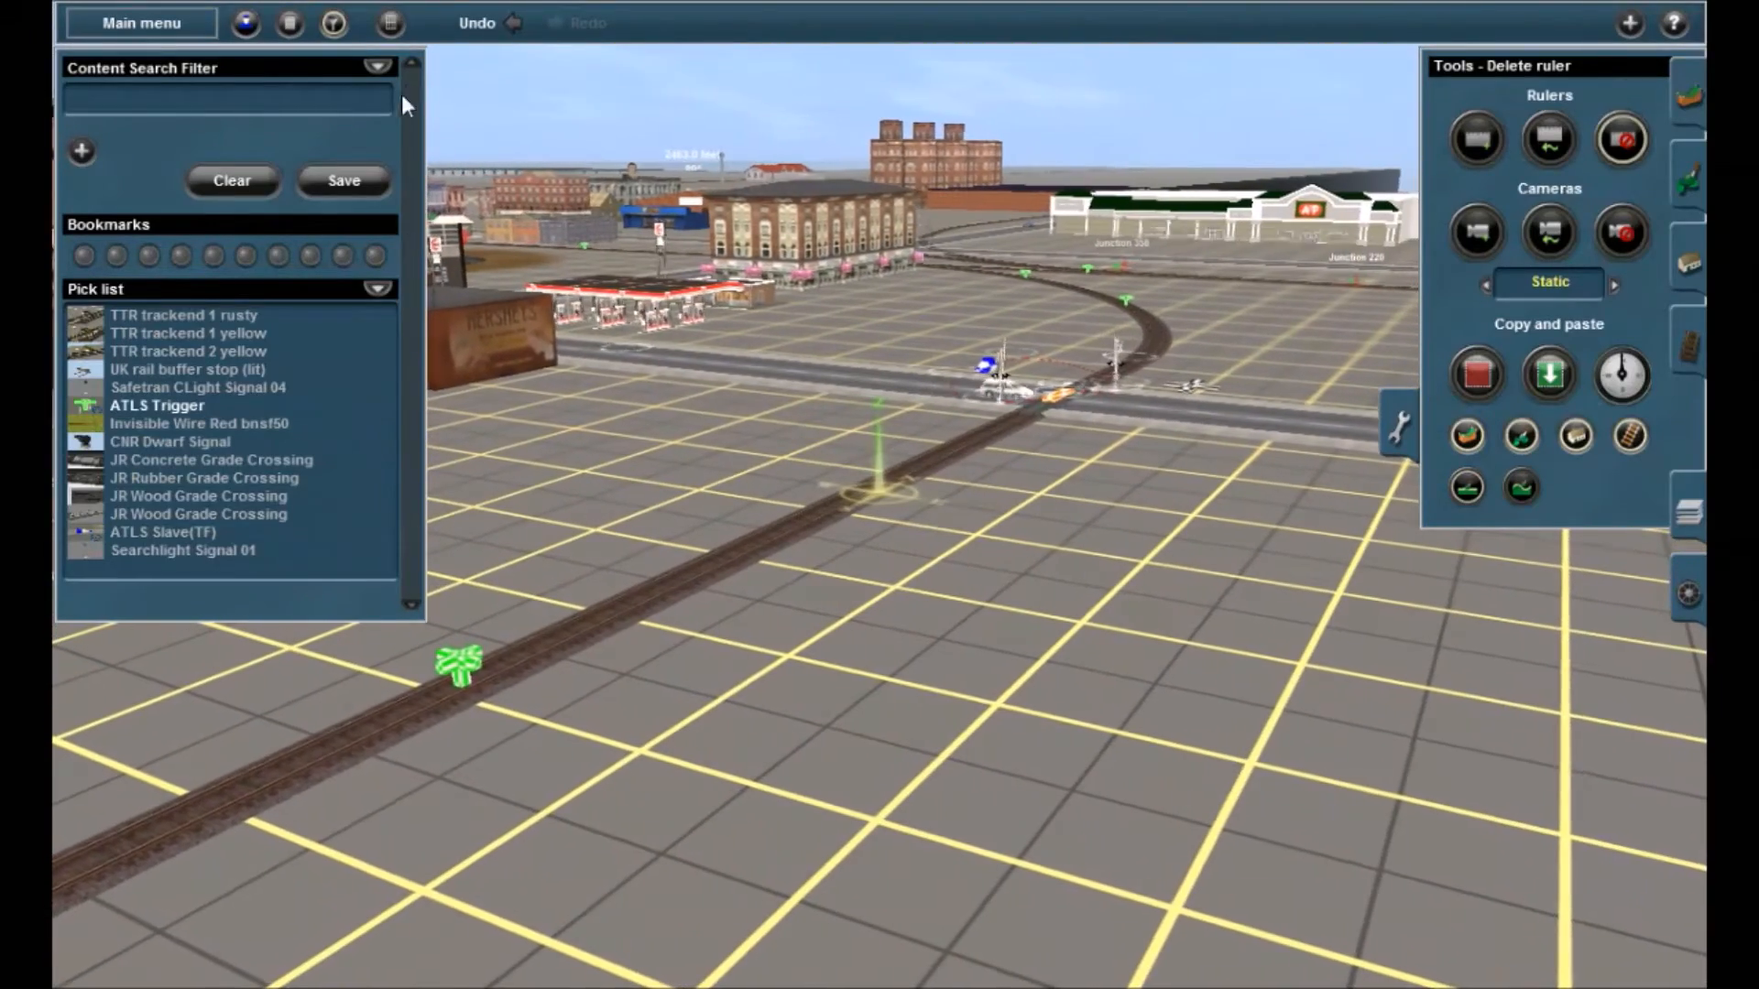
left_click(331, 26)
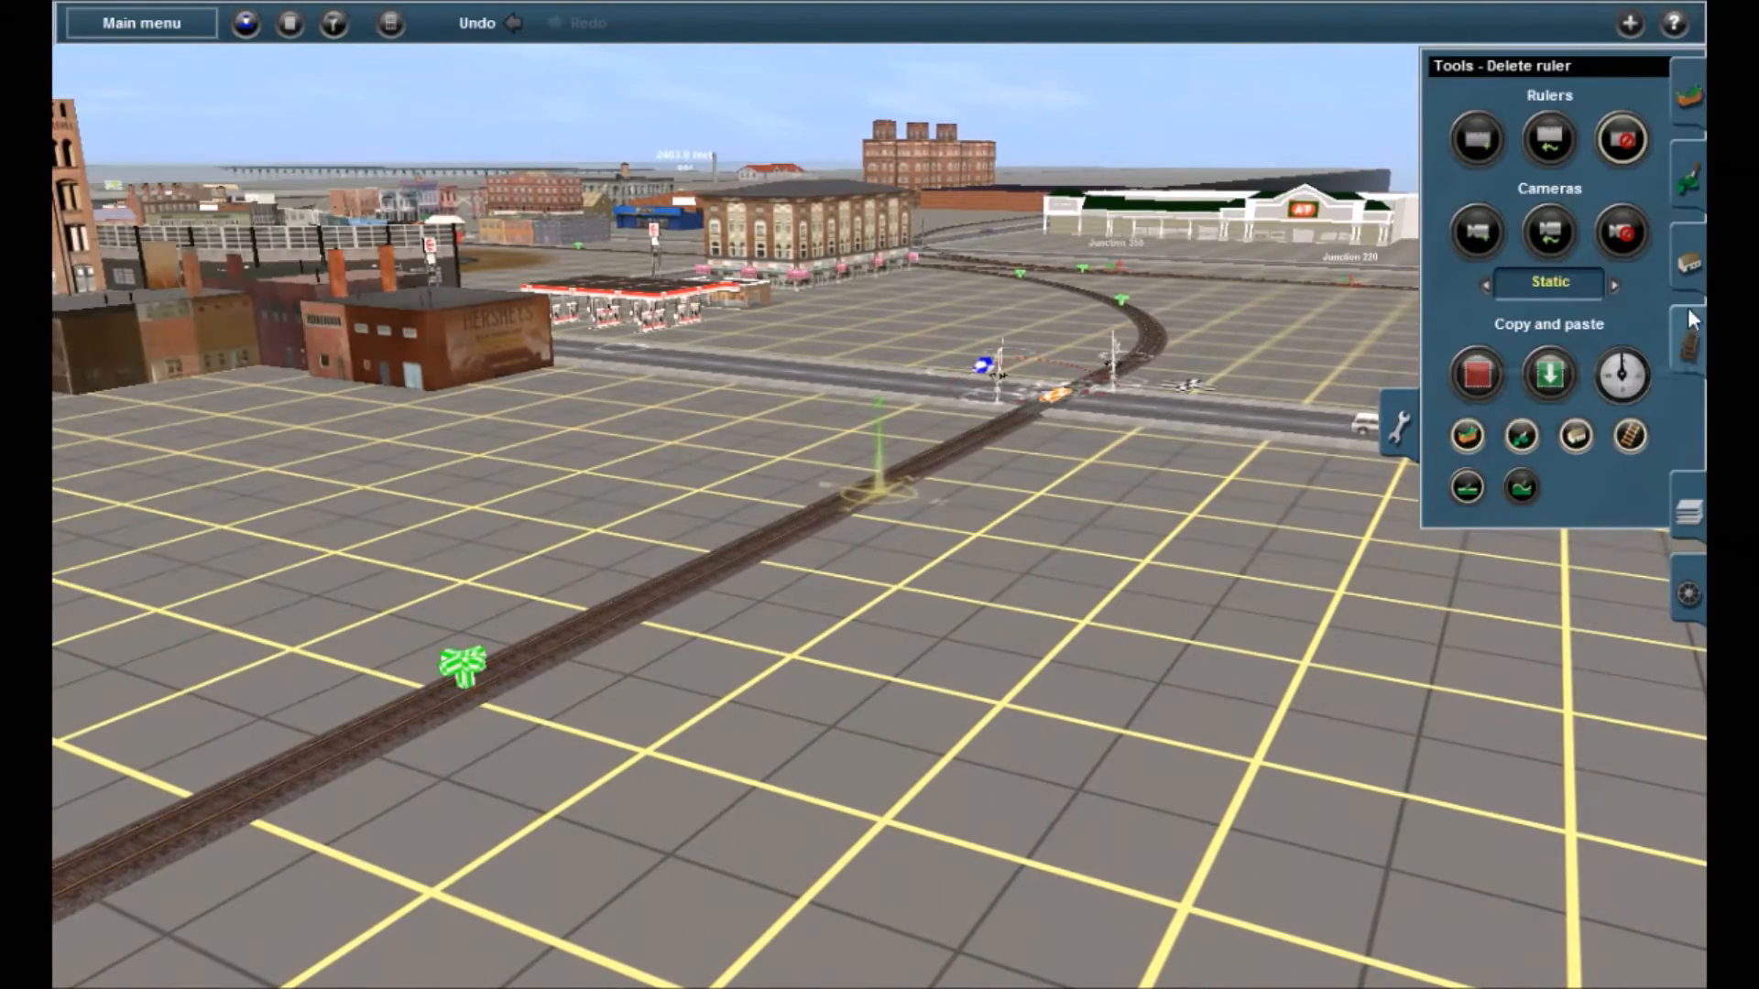
left_click(1684, 348)
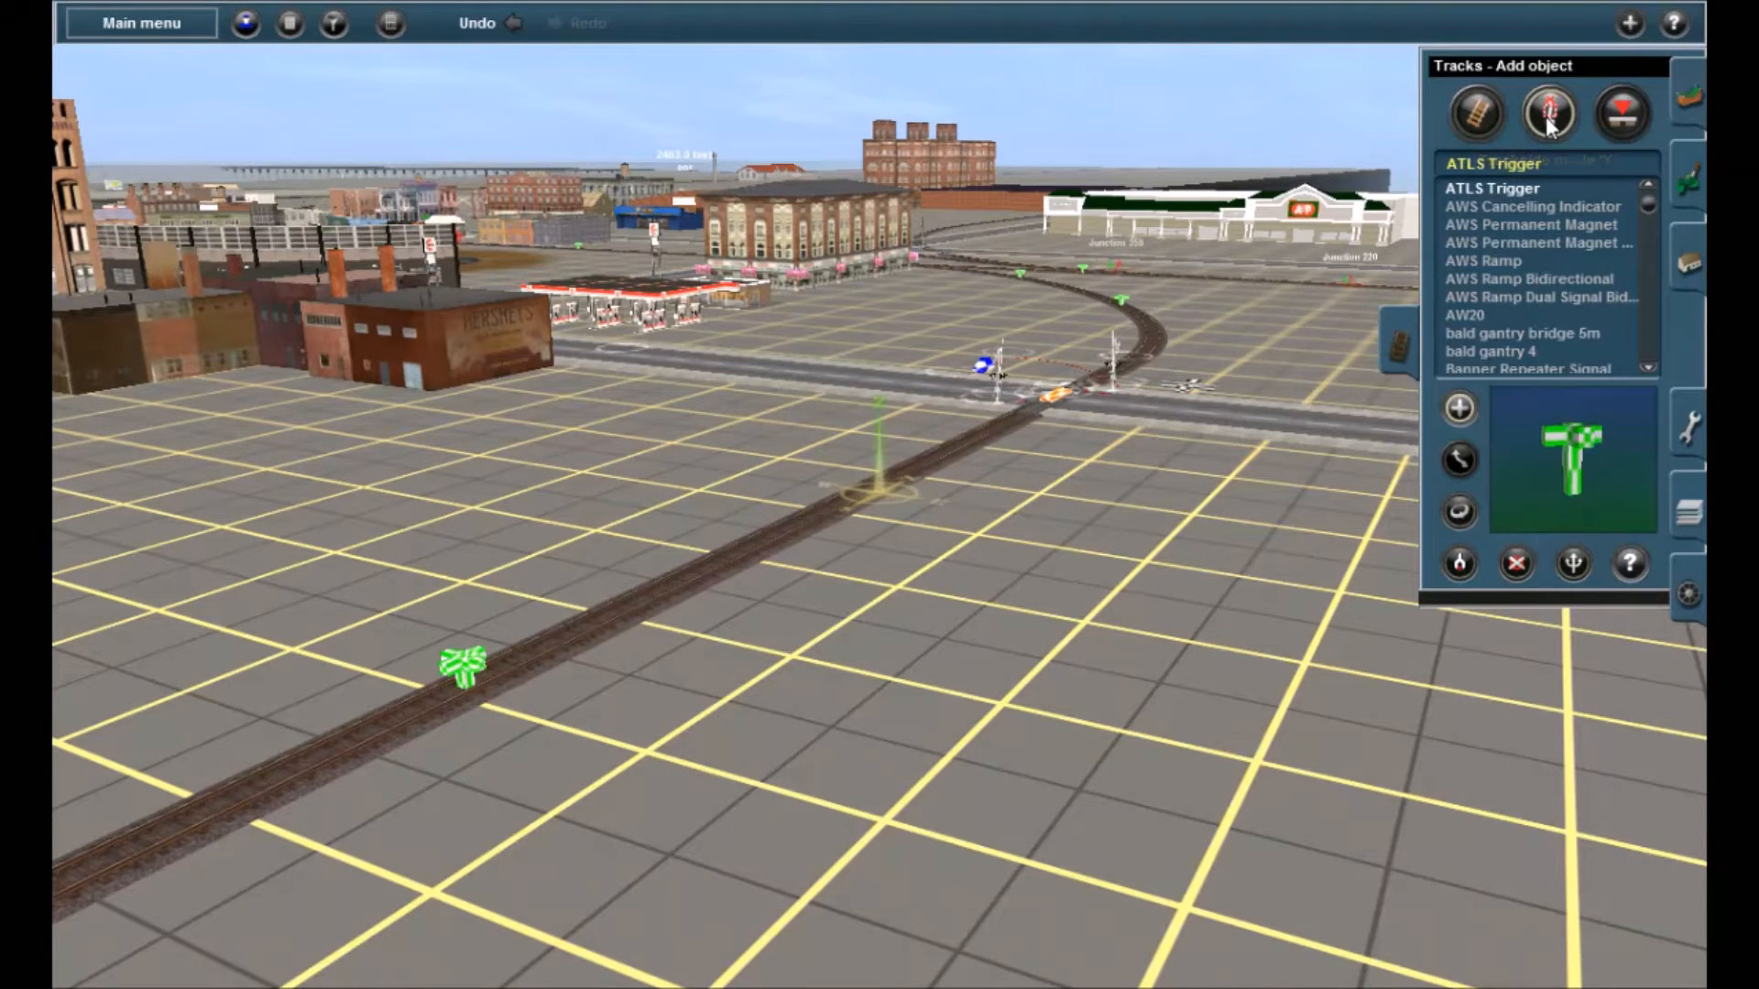
left_click(1613, 120)
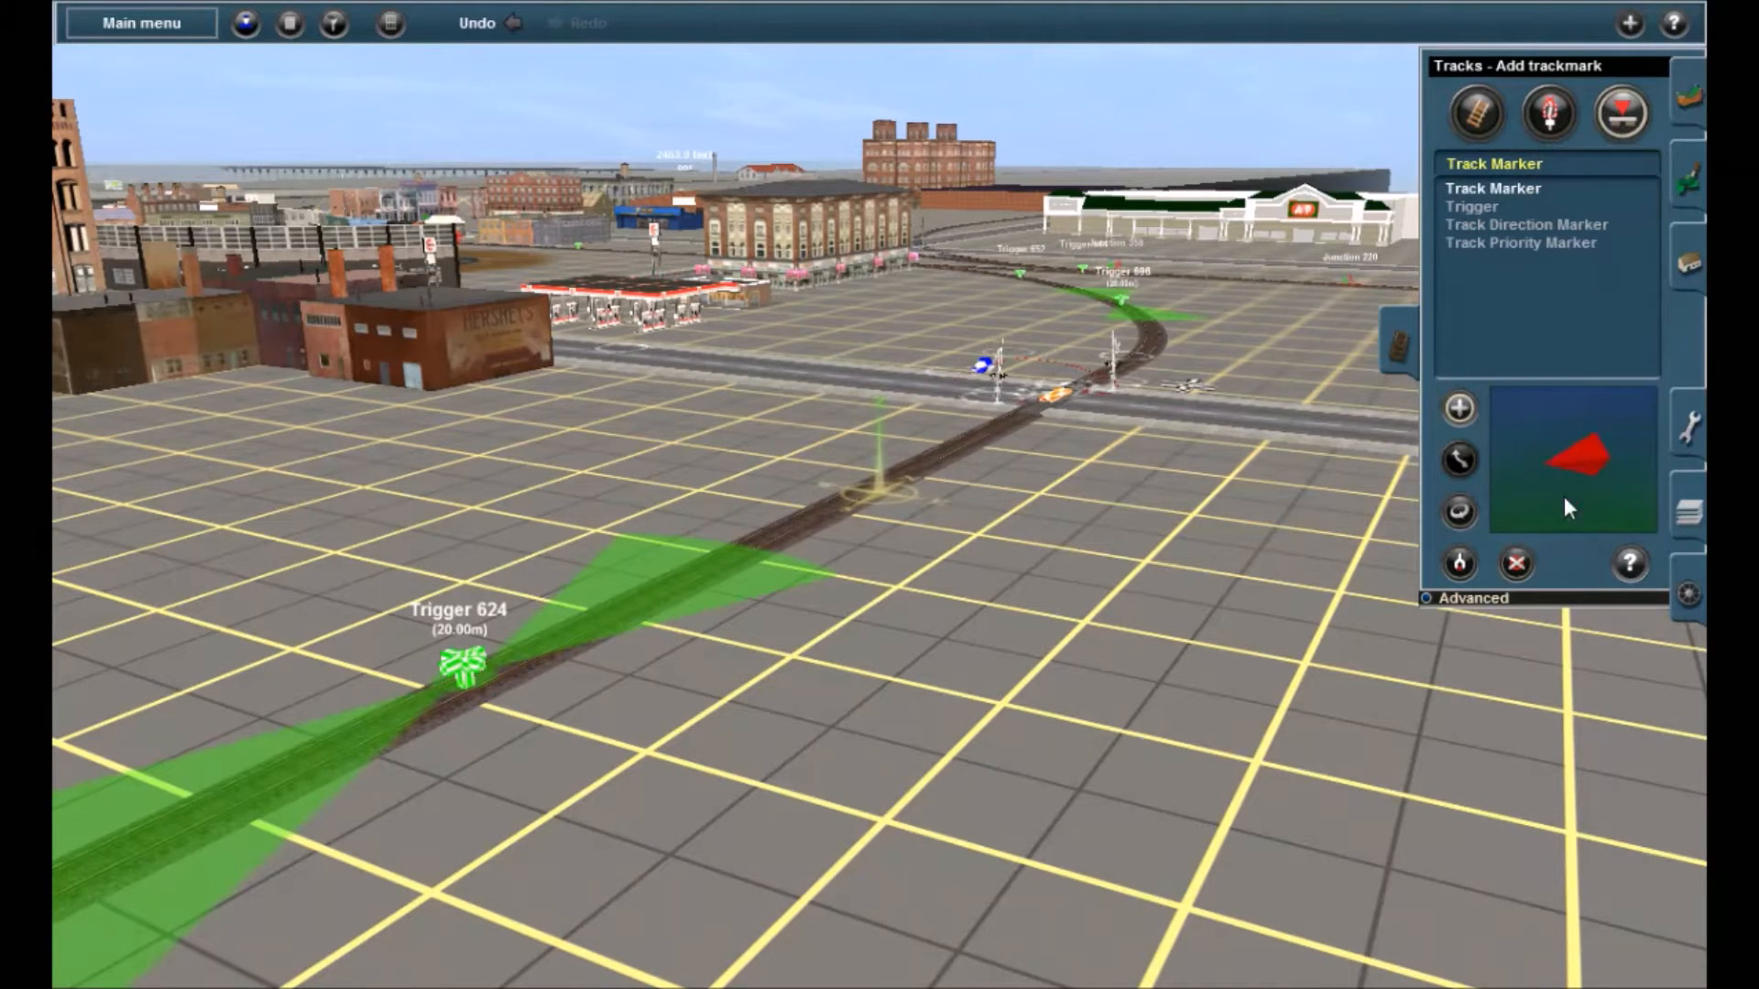
Set the radius of the ATLS Trigger on the straight track to 1 m in the advanced trackmark settings
left_click(1484, 599)
left_click(1511, 649)
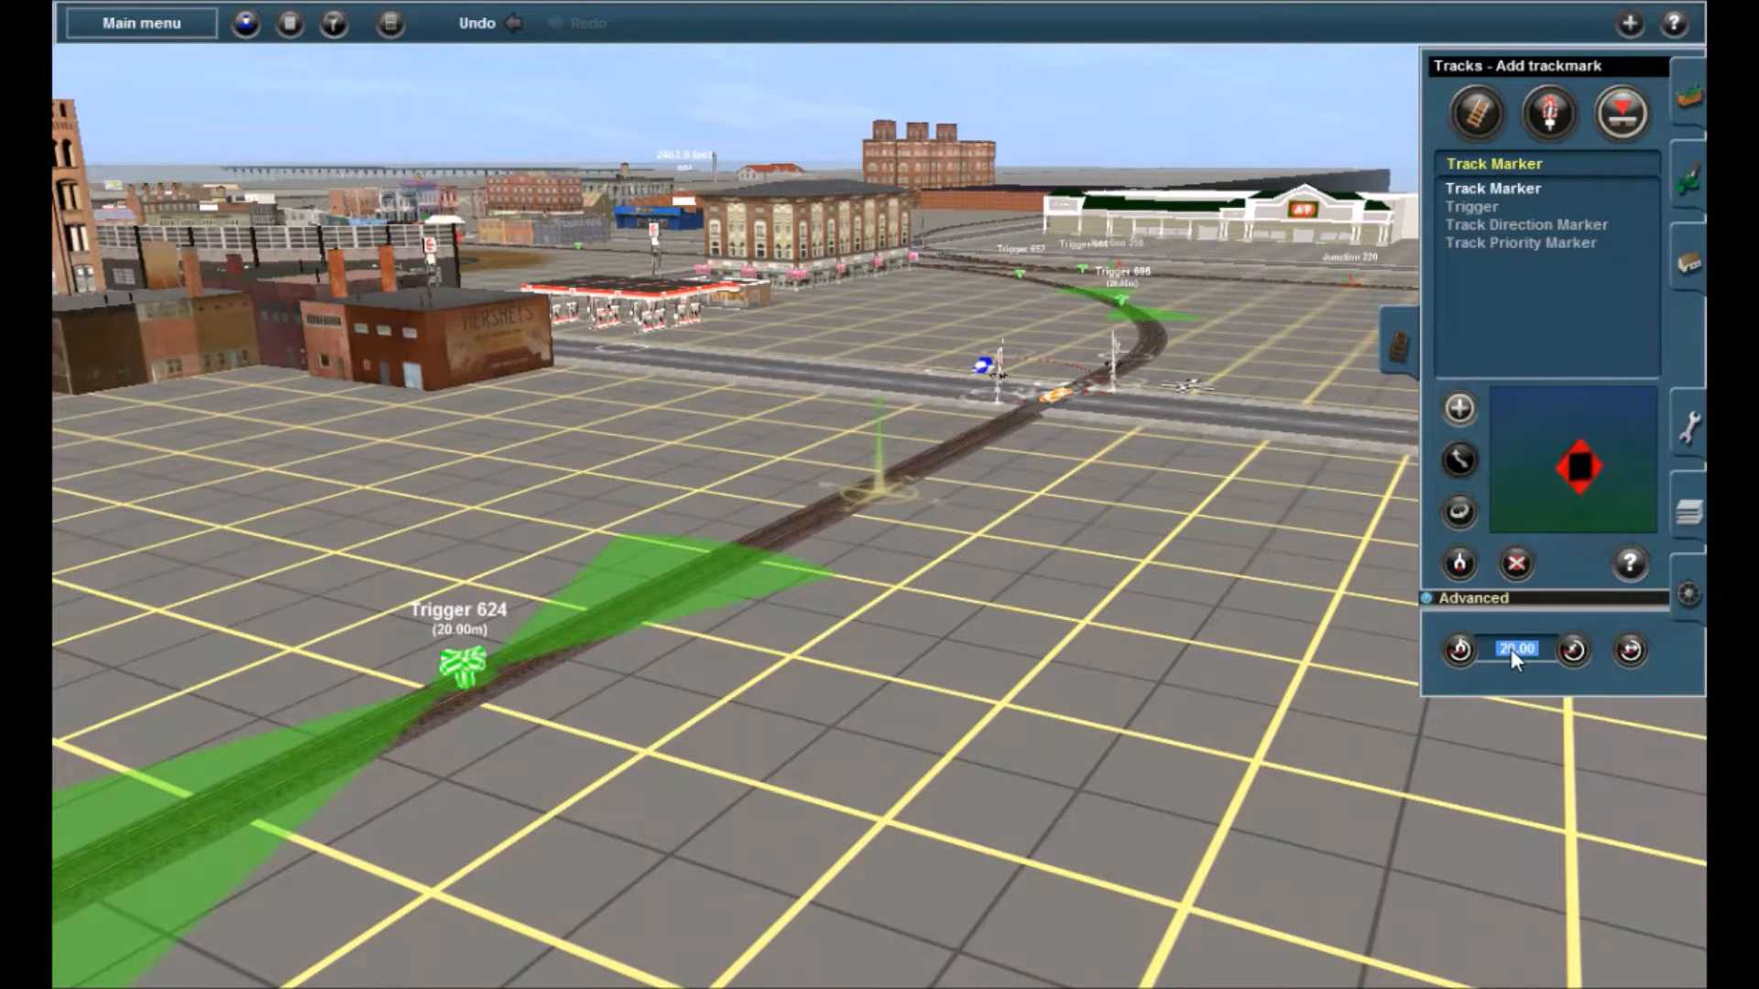
type("1")
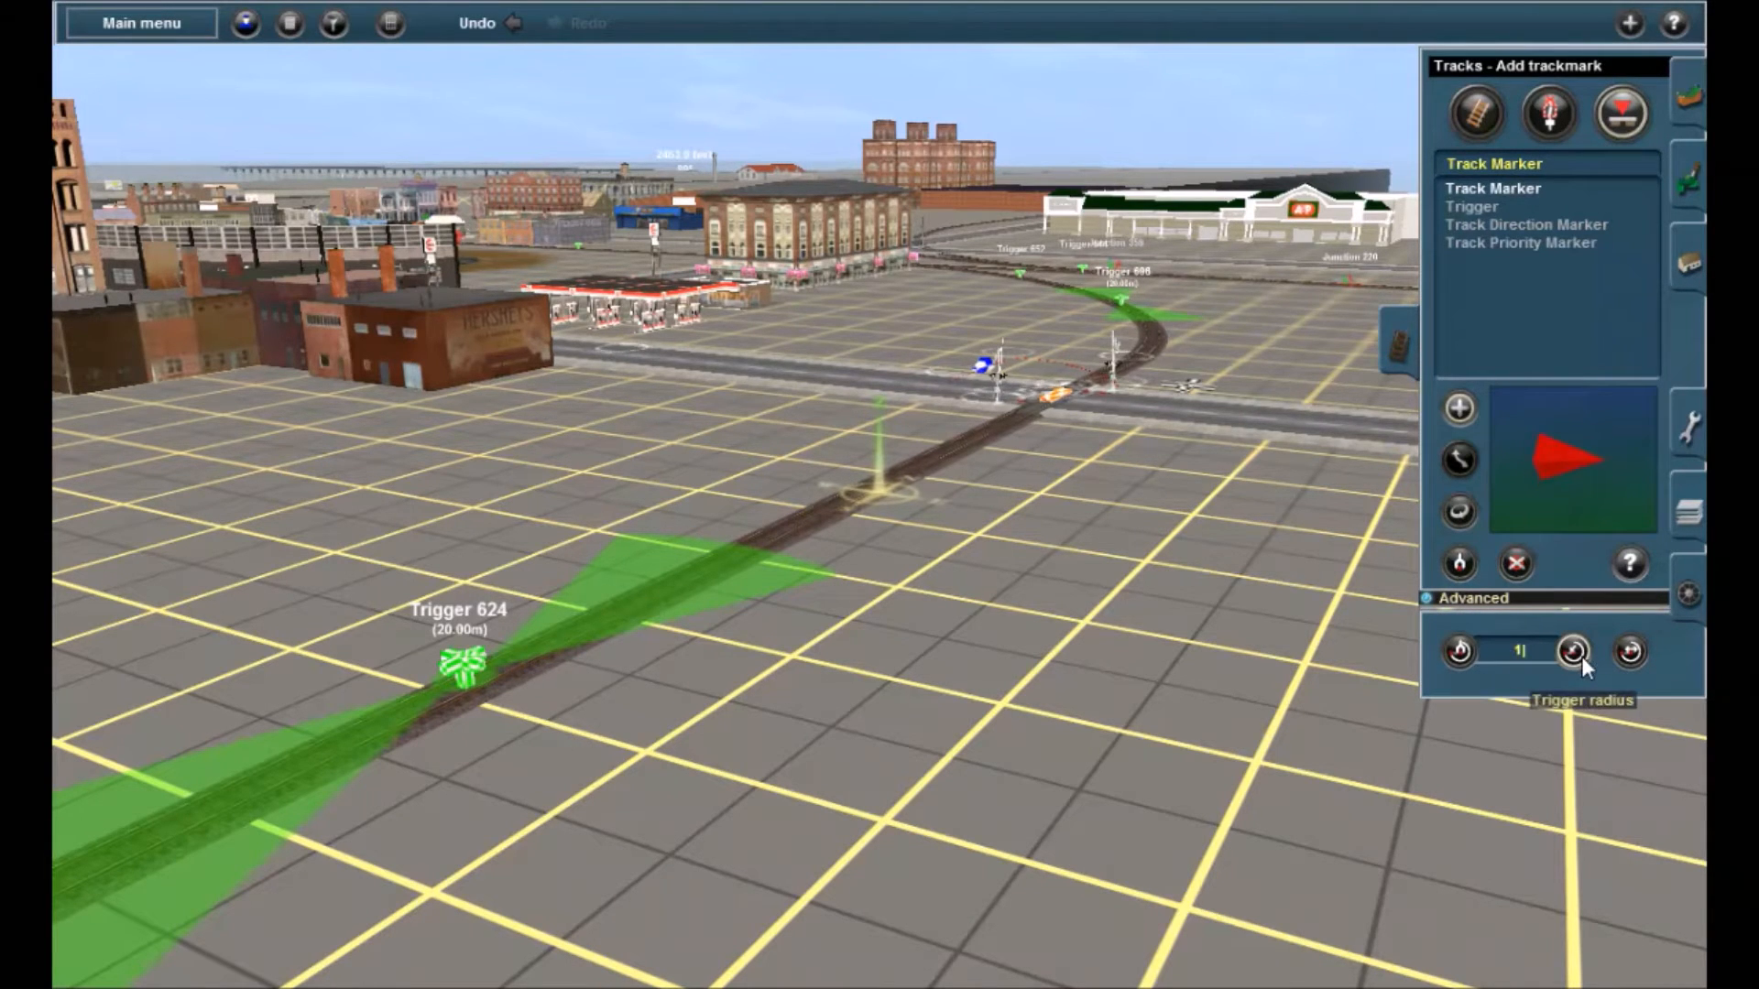
left_click(461, 682)
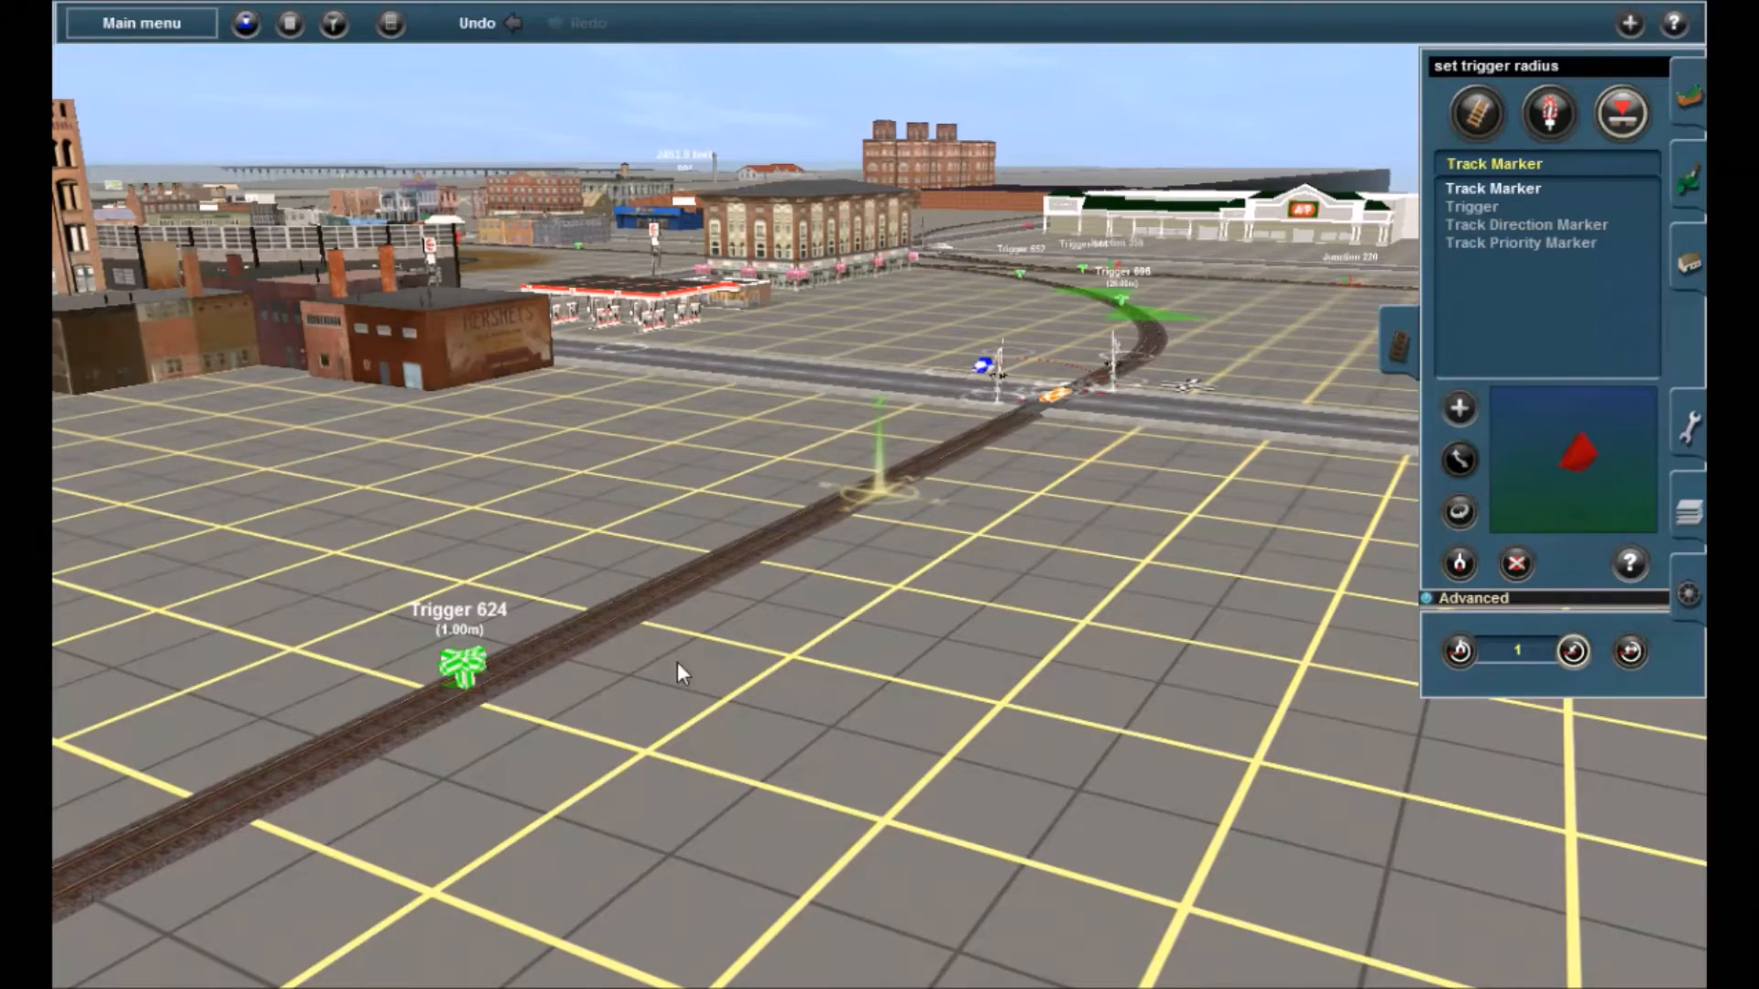
Set the radius of Trigger 652 near Junction 598 to 20 m and examine the ranges of the triggers along the curve
right_click(612, 620)
right_click(1014, 406)
right_click(703, 655)
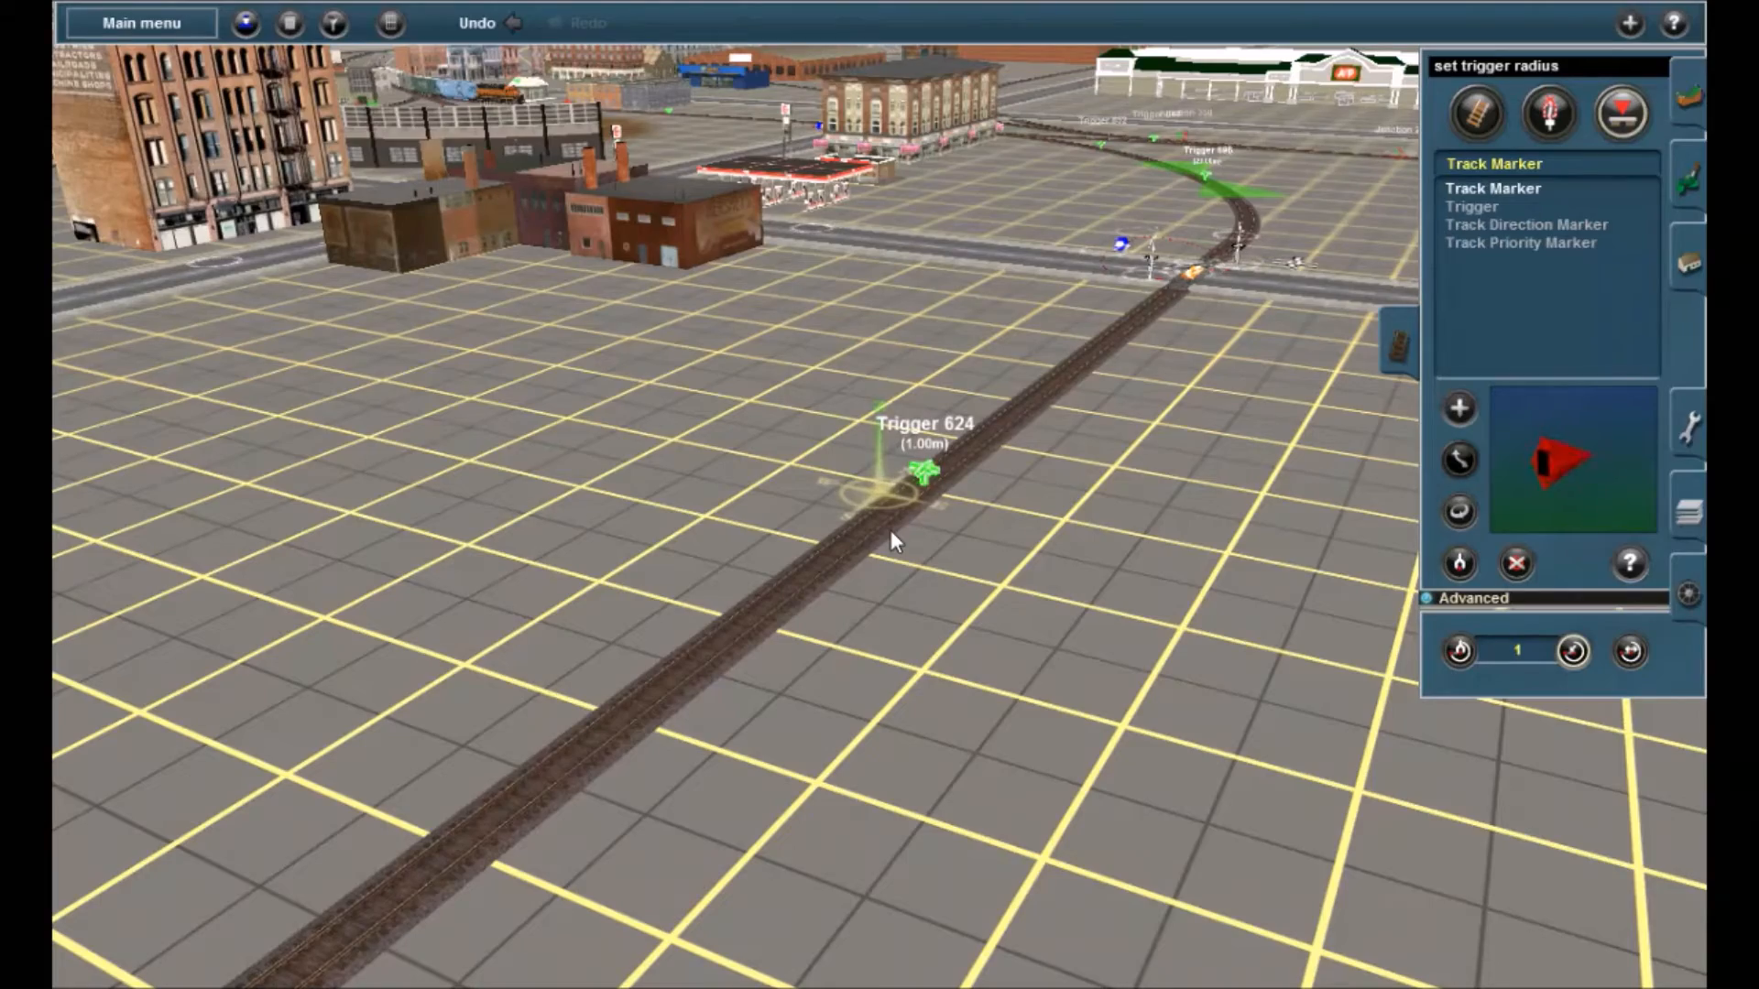
right_click(1139, 196)
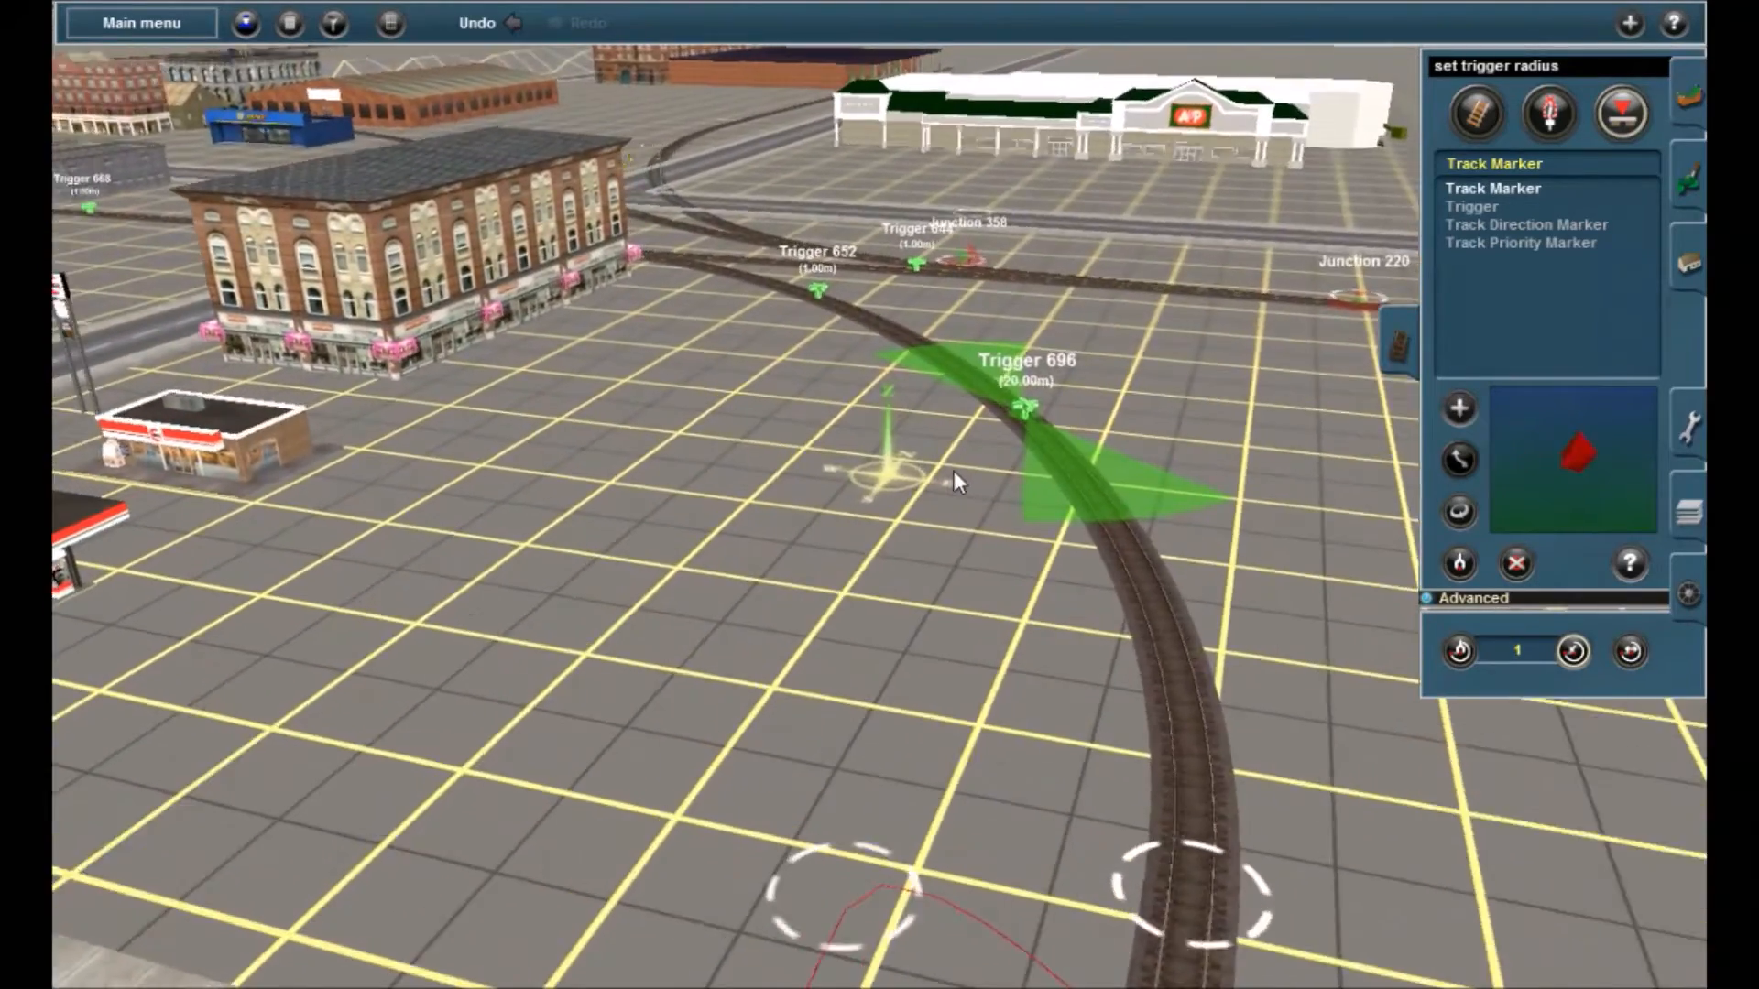
right_click(960, 465)
key("Left")
right_click(1002, 487)
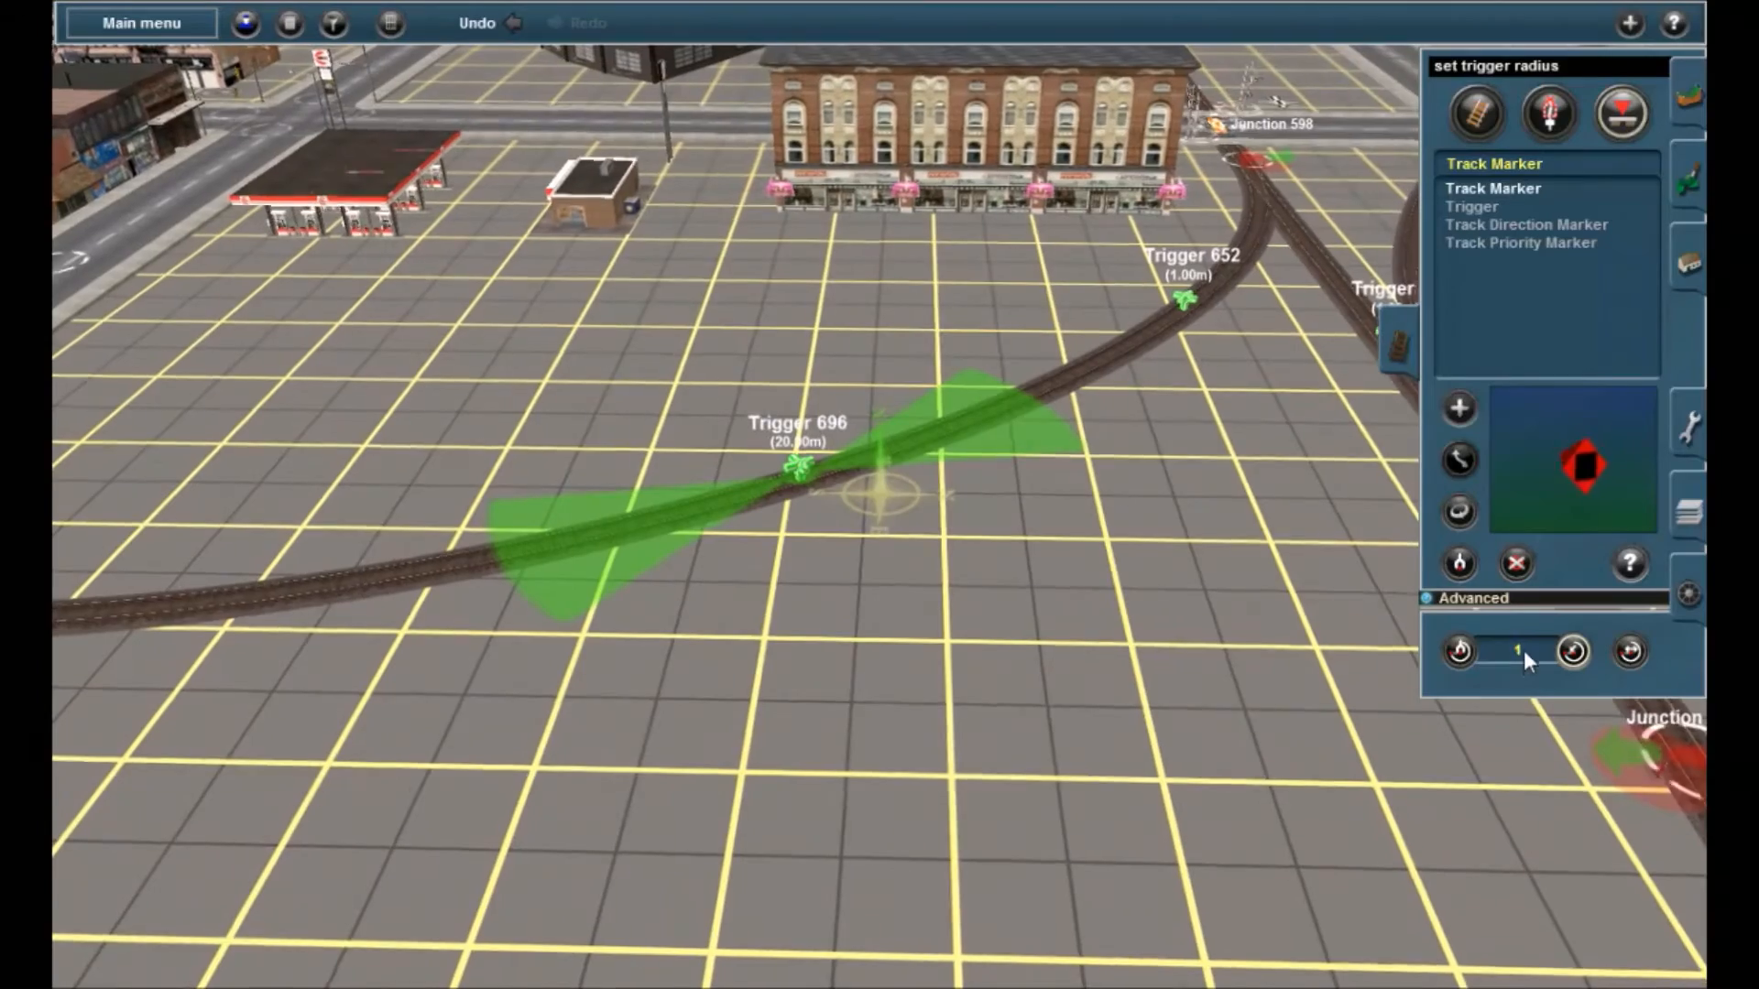
left_click(1520, 650)
type("20")
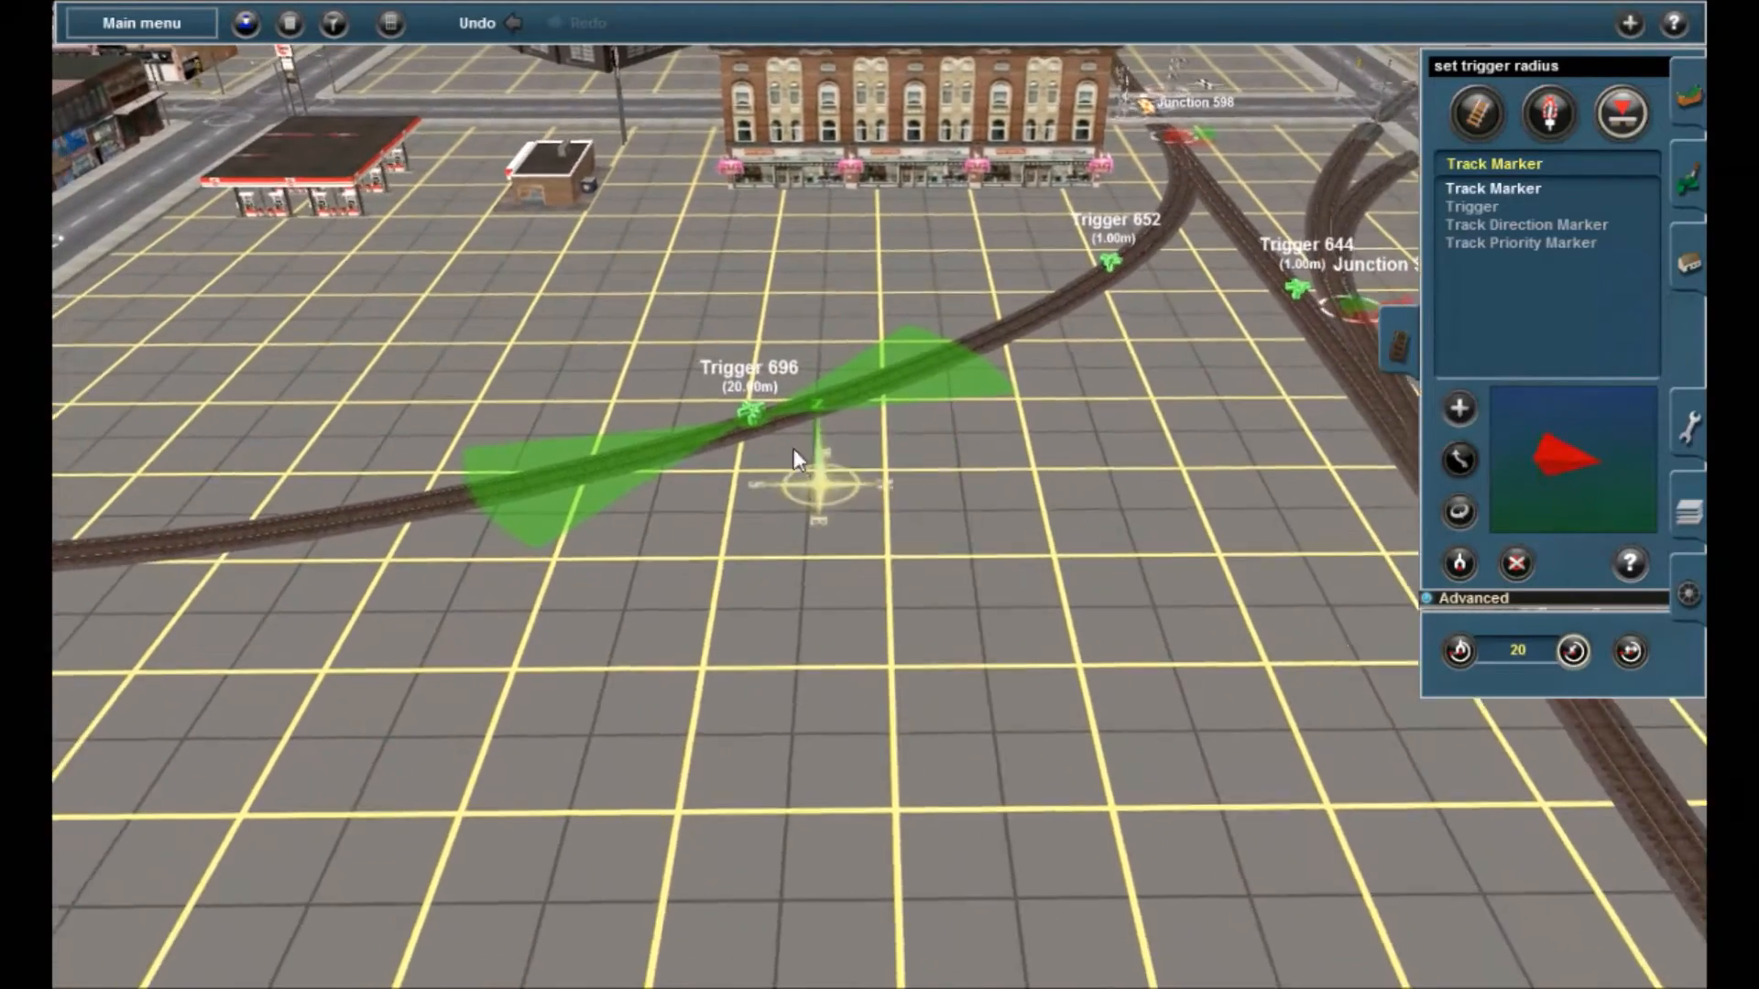
right_click(845, 432)
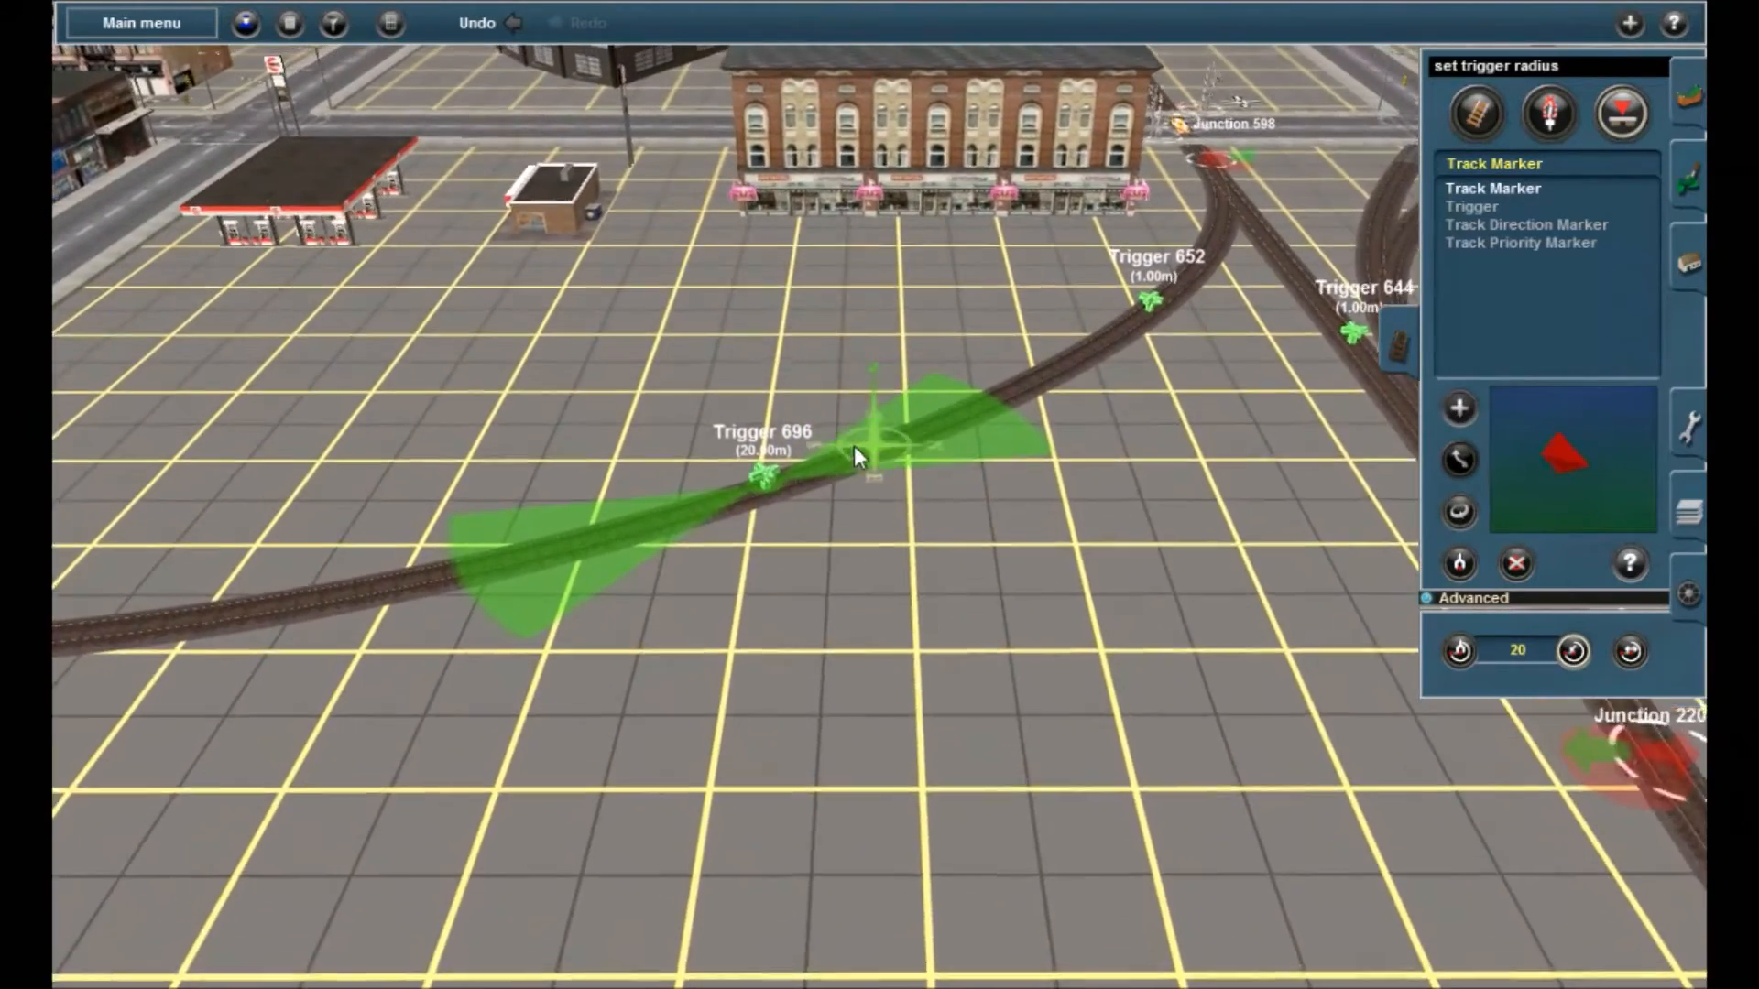
right_click(852, 446)
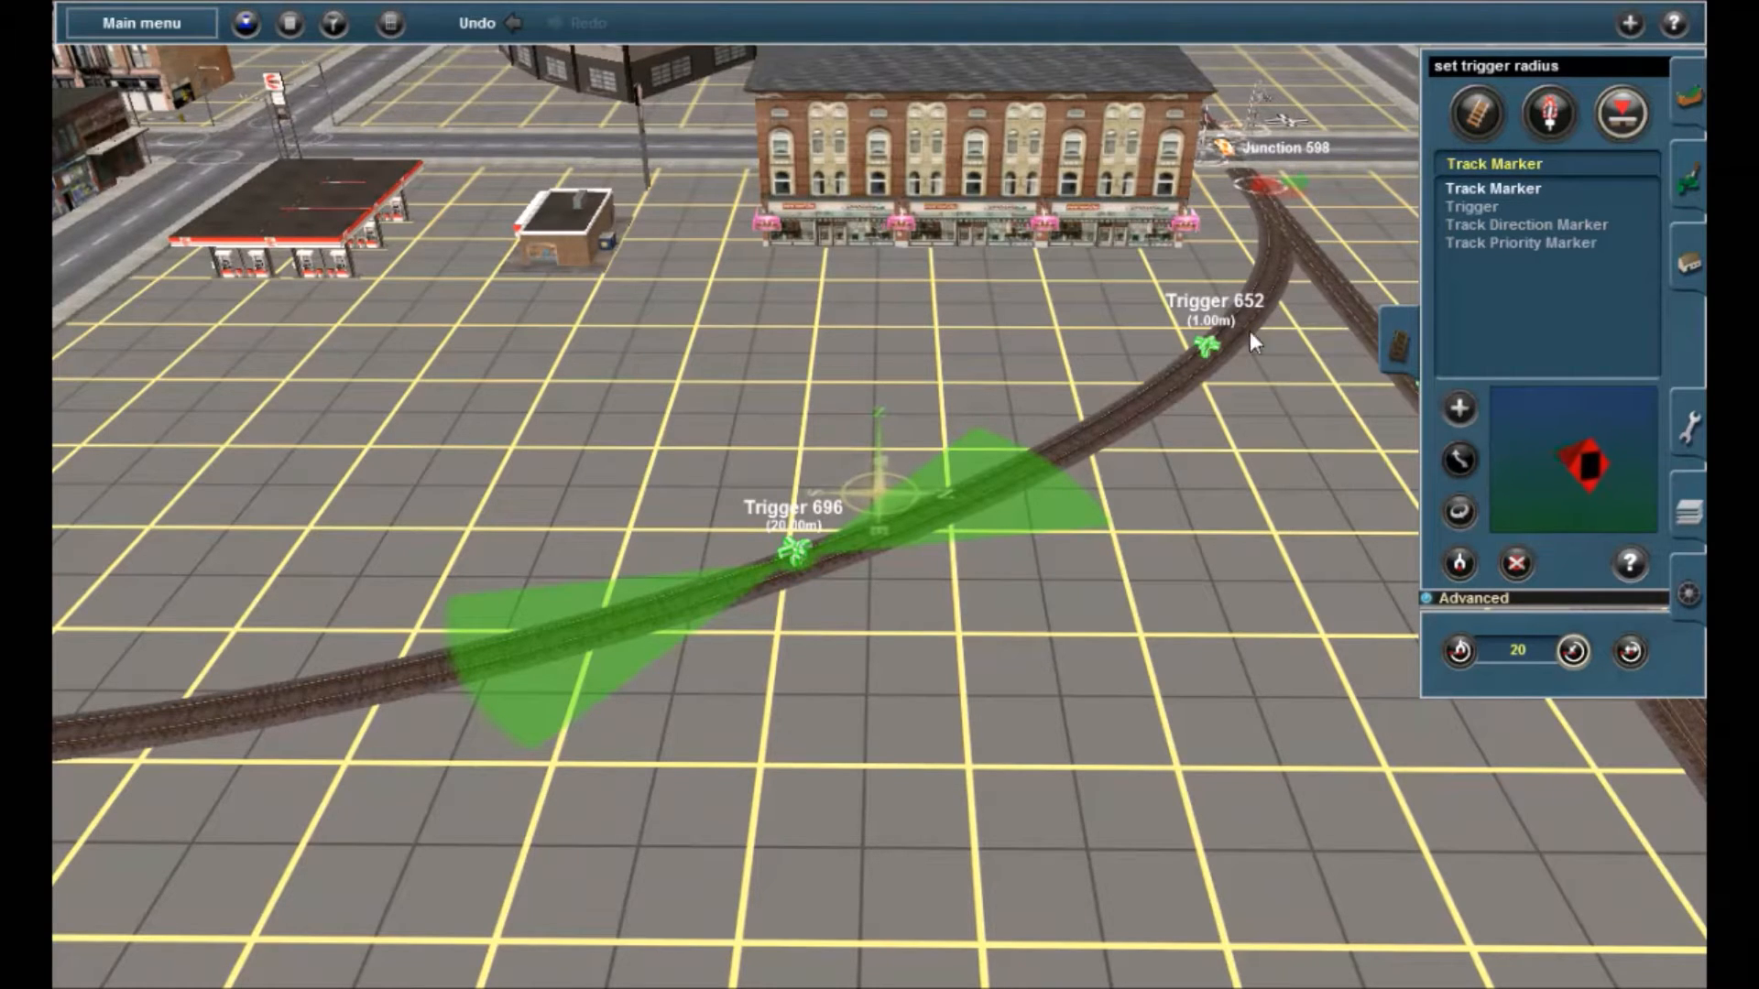
left_click(1206, 352)
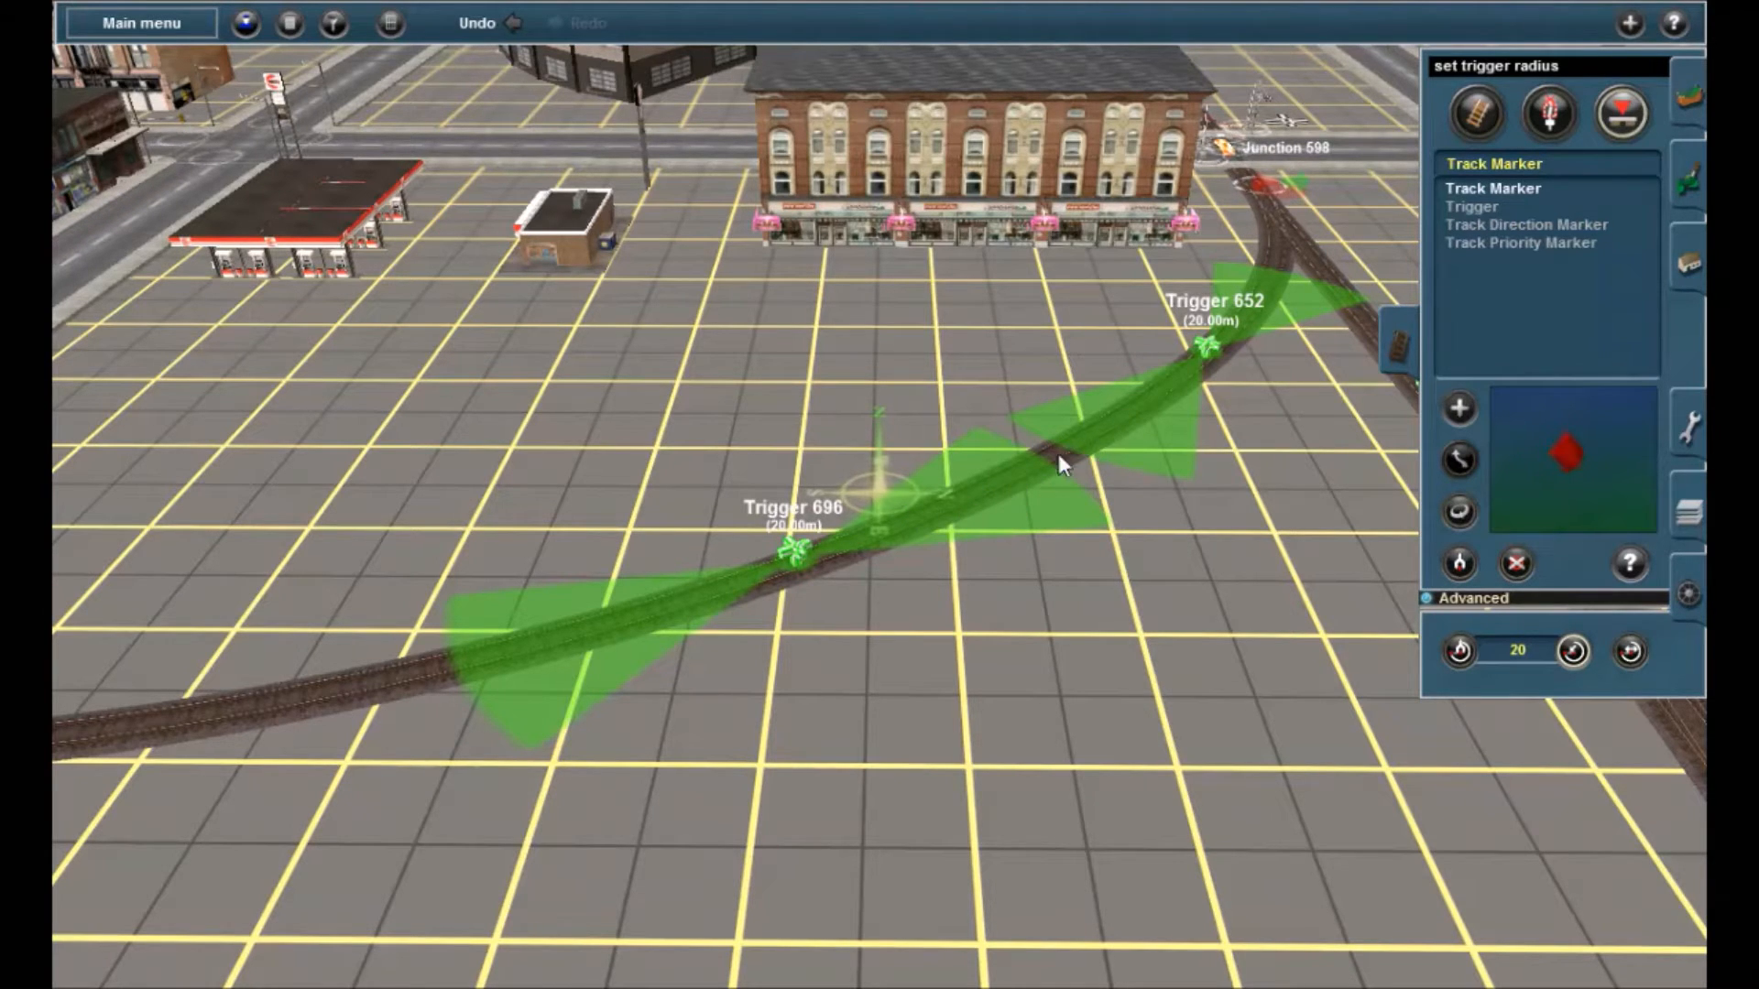
right_click_drag(944, 502, 921, 460)
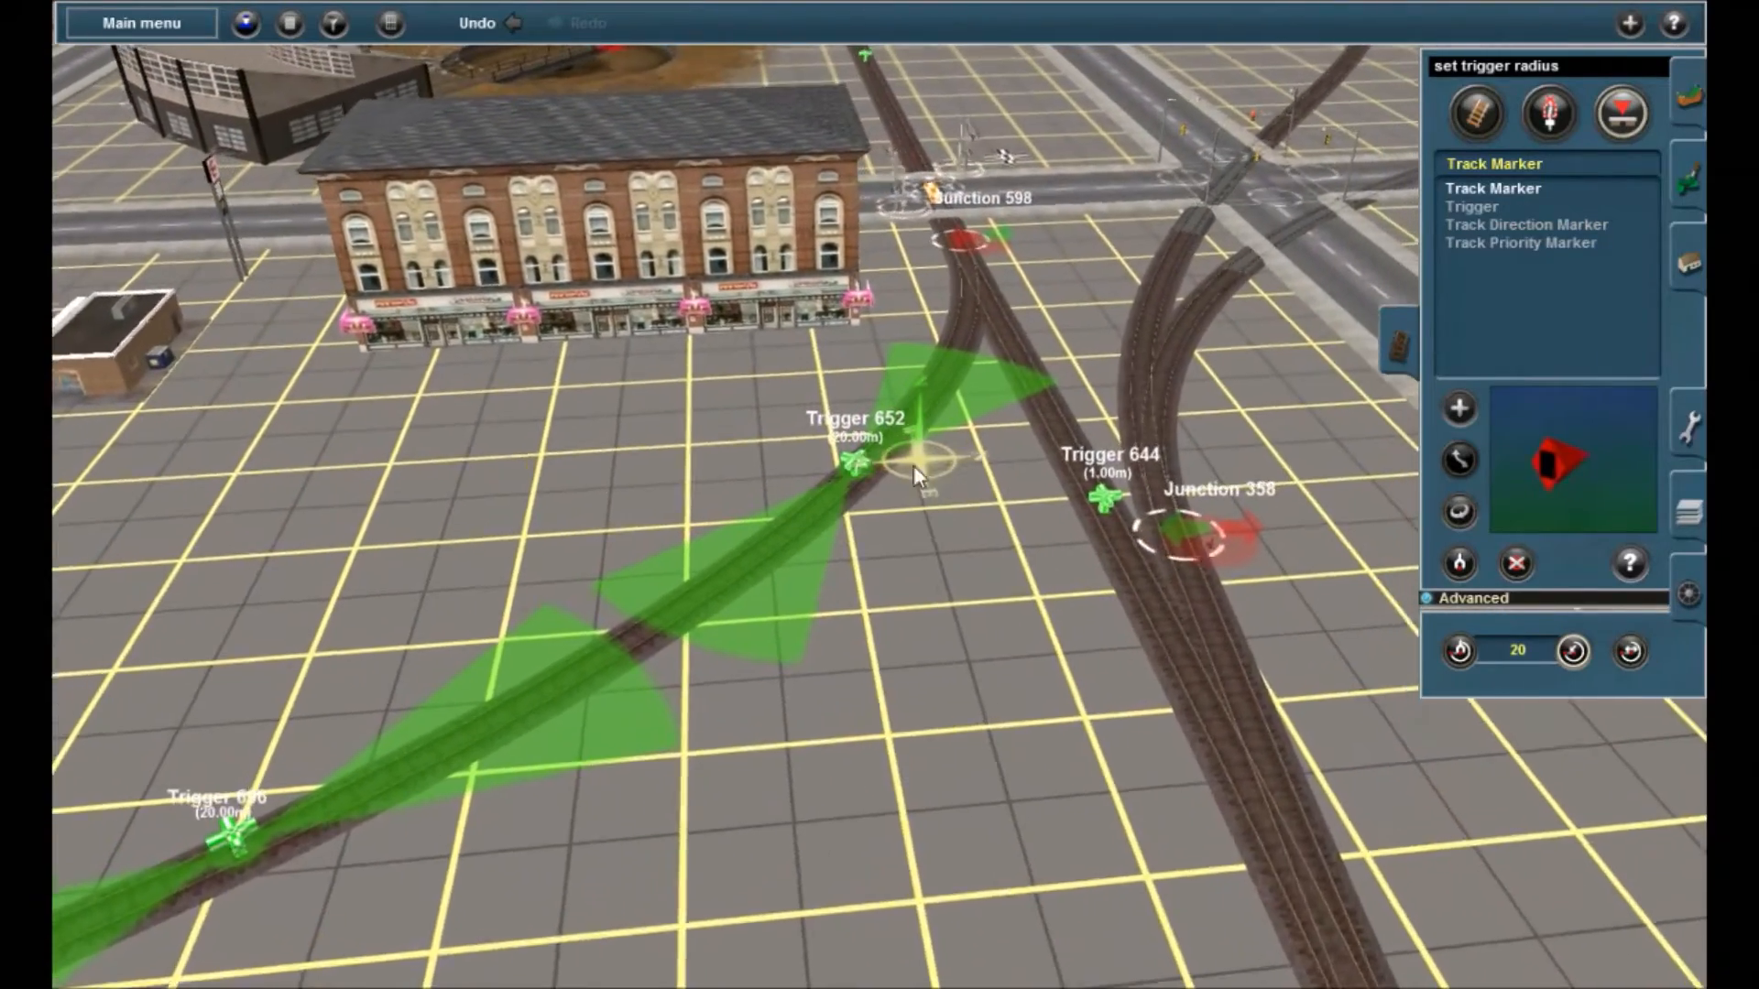
scroll(922, 459, "up", 5)
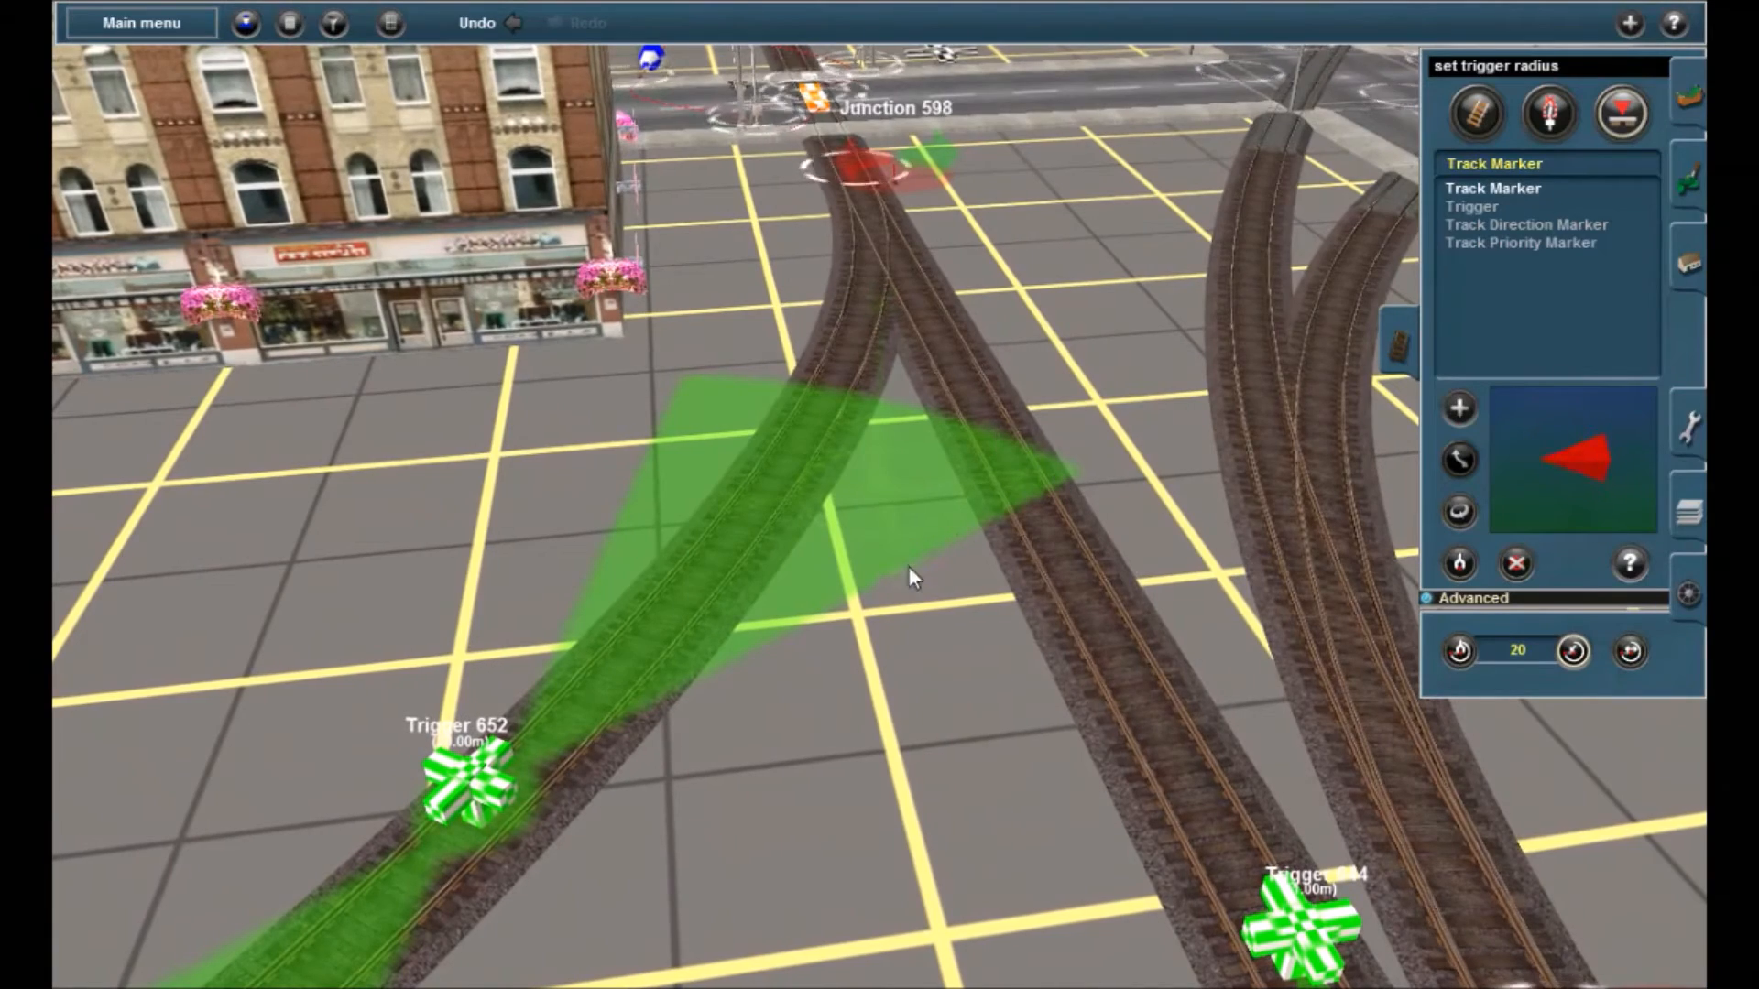
scroll(905, 416, "down", 5)
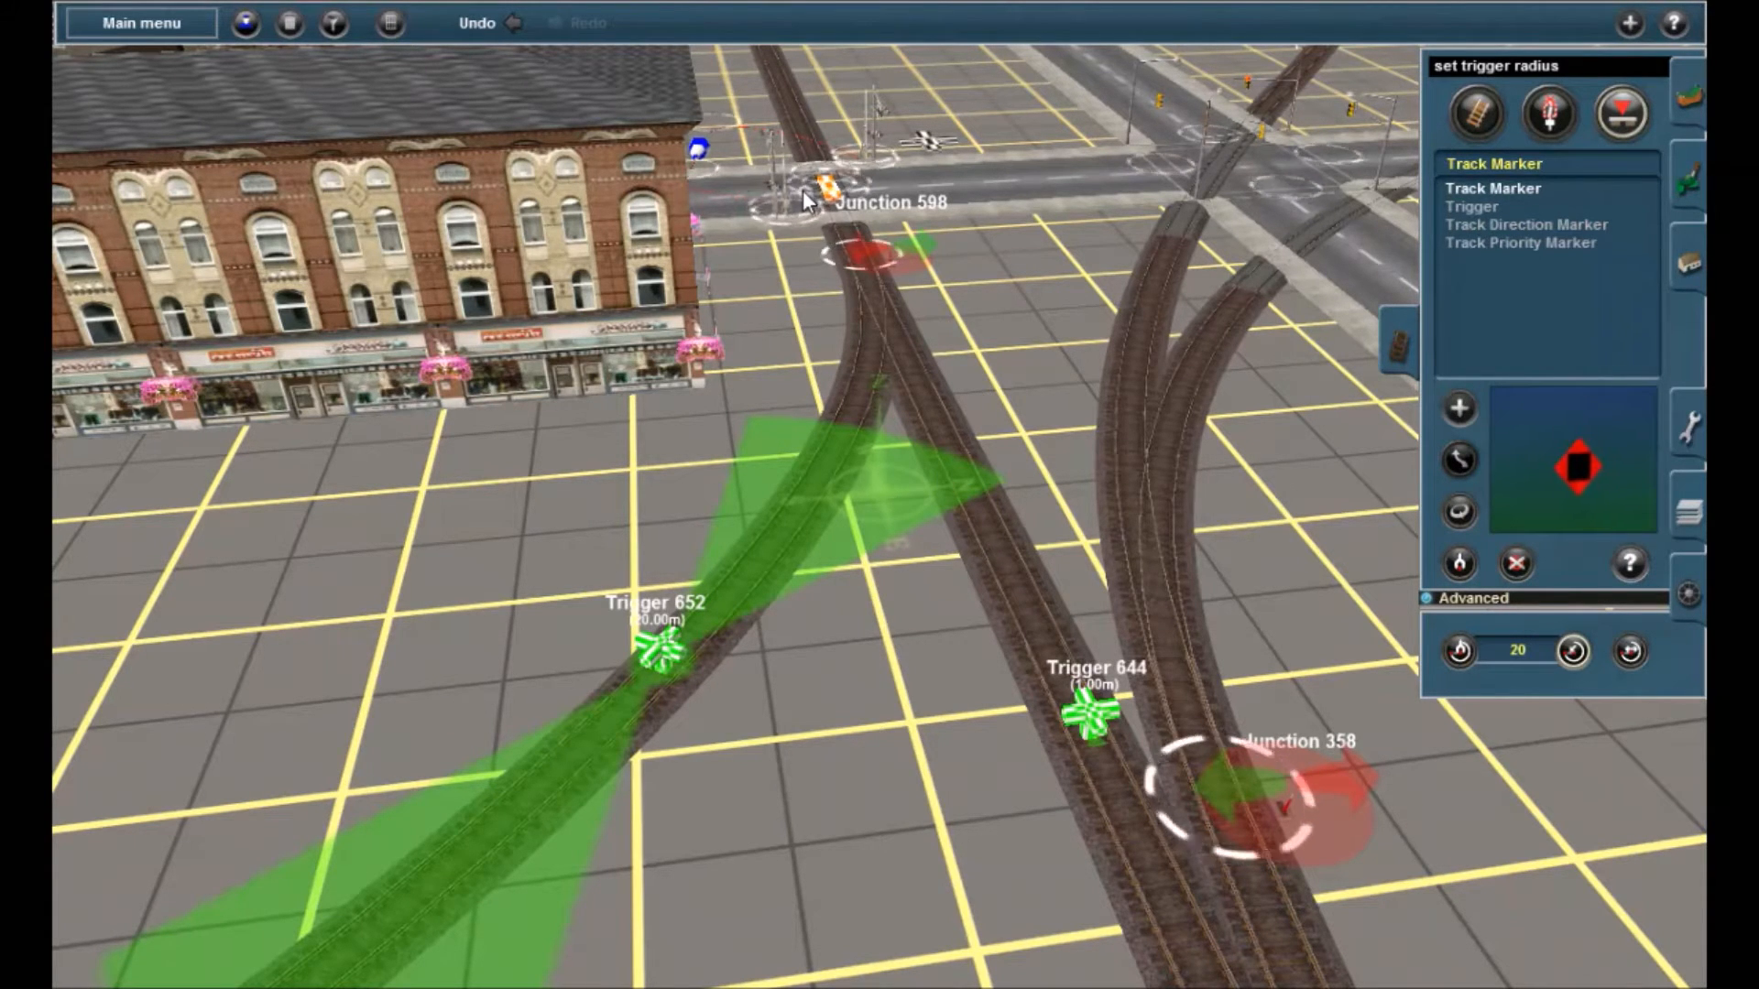
Set the radius of both triggers on the curved track, Trigger 652 and Trigger 696, to 1 m
mouse_move(834, 486)
right_mouse_down()
mouse_move(734, 700)
mouse_move(713, 586)
mouse_move(687, 602)
mouse_move(827, 515)
right_mouse_up()
scroll(709, 591, "down", 4)
left_click(1508, 650)
type("1")
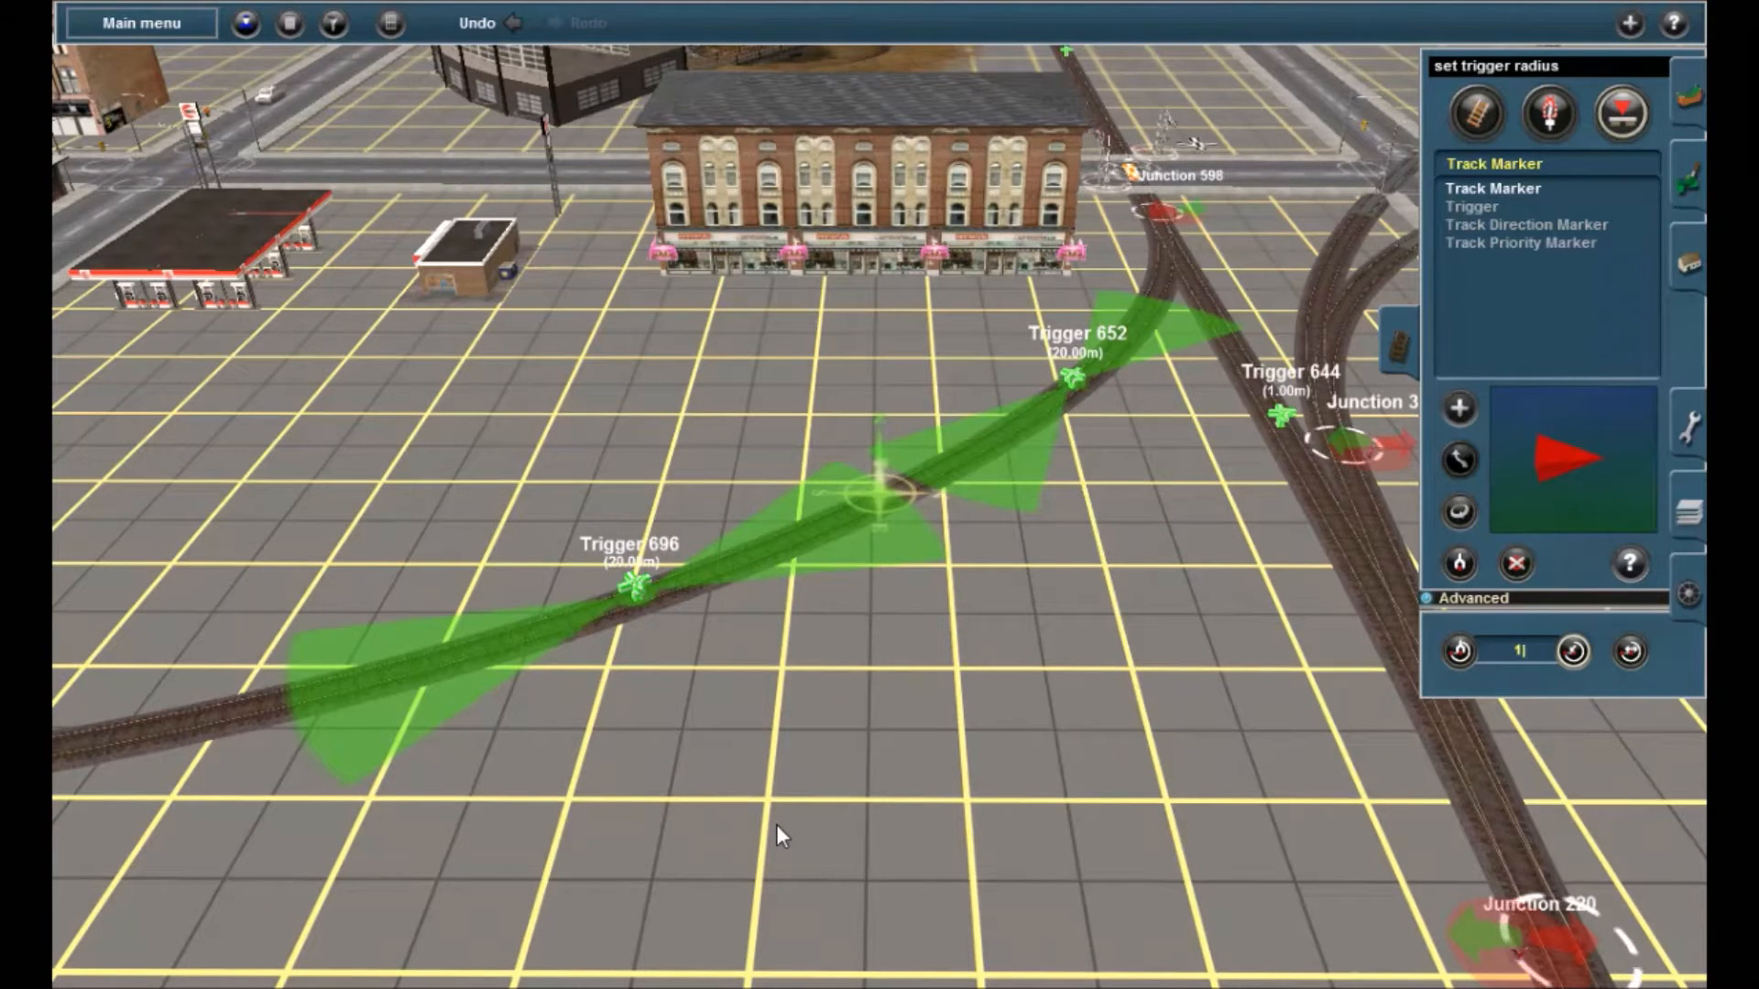
left_click(1074, 383)
left_click(632, 591)
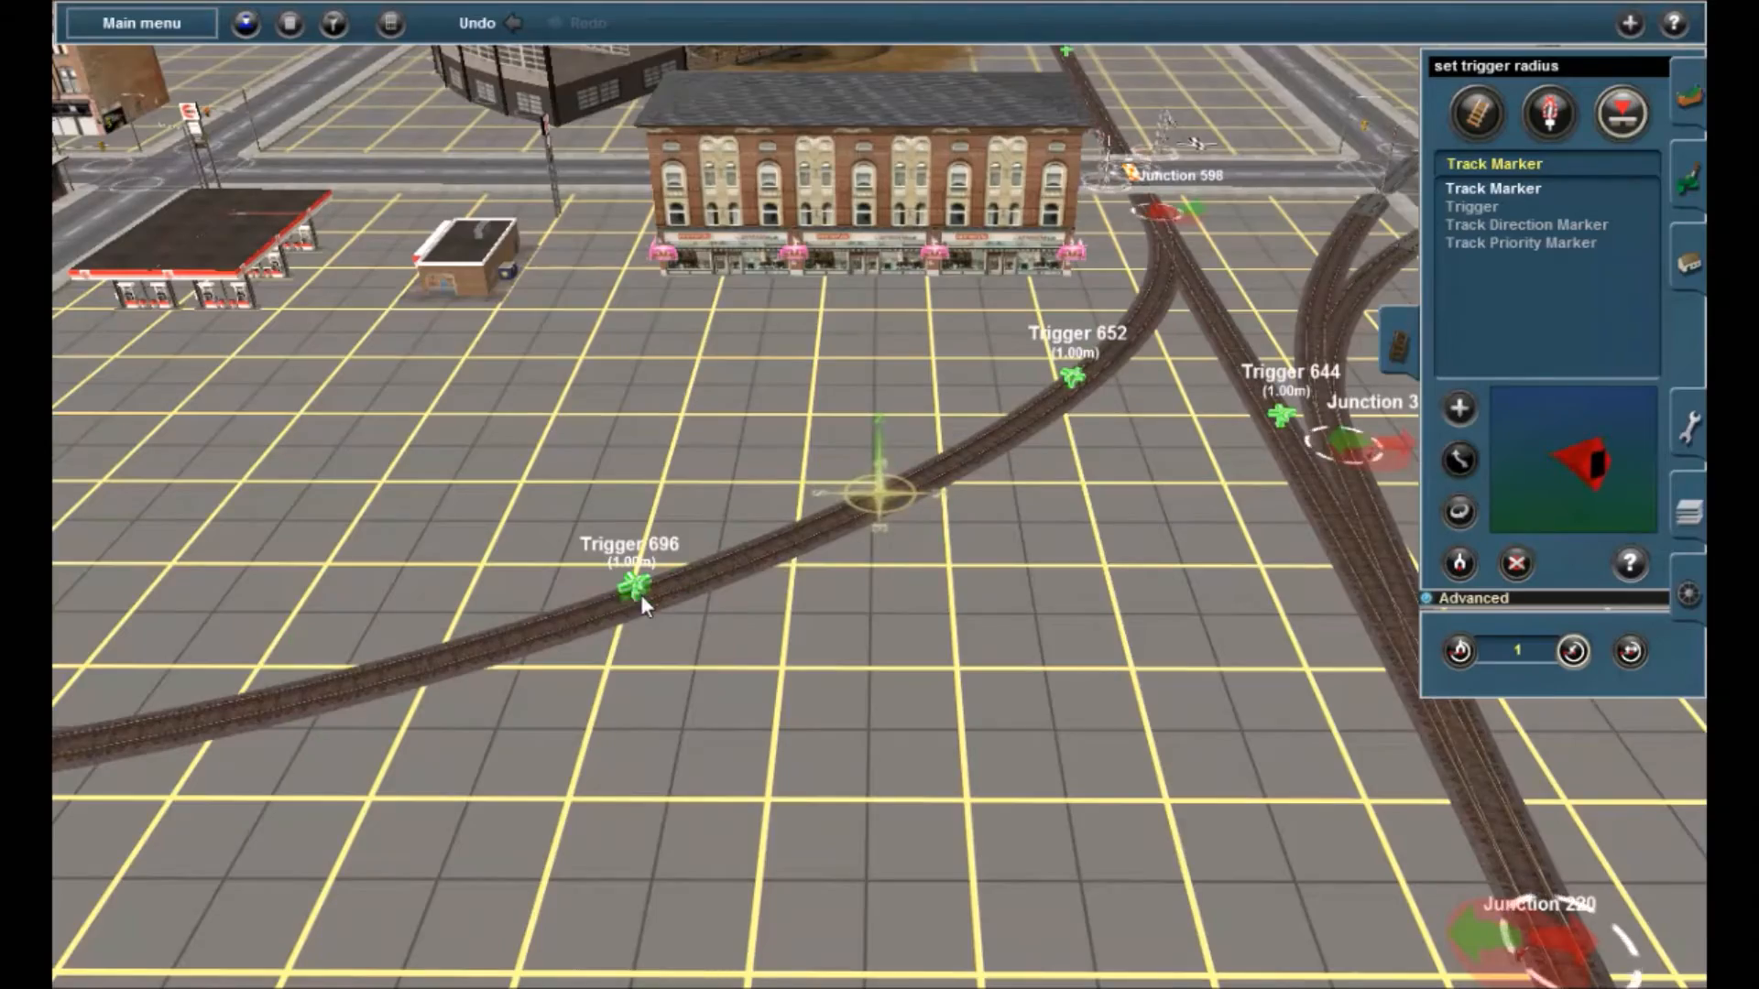
Return to the grade crossing, put away the track tools and examine its signals and ATLS components
scroll(639, 597, "up", 5)
scroll(869, 483, "down", 5)
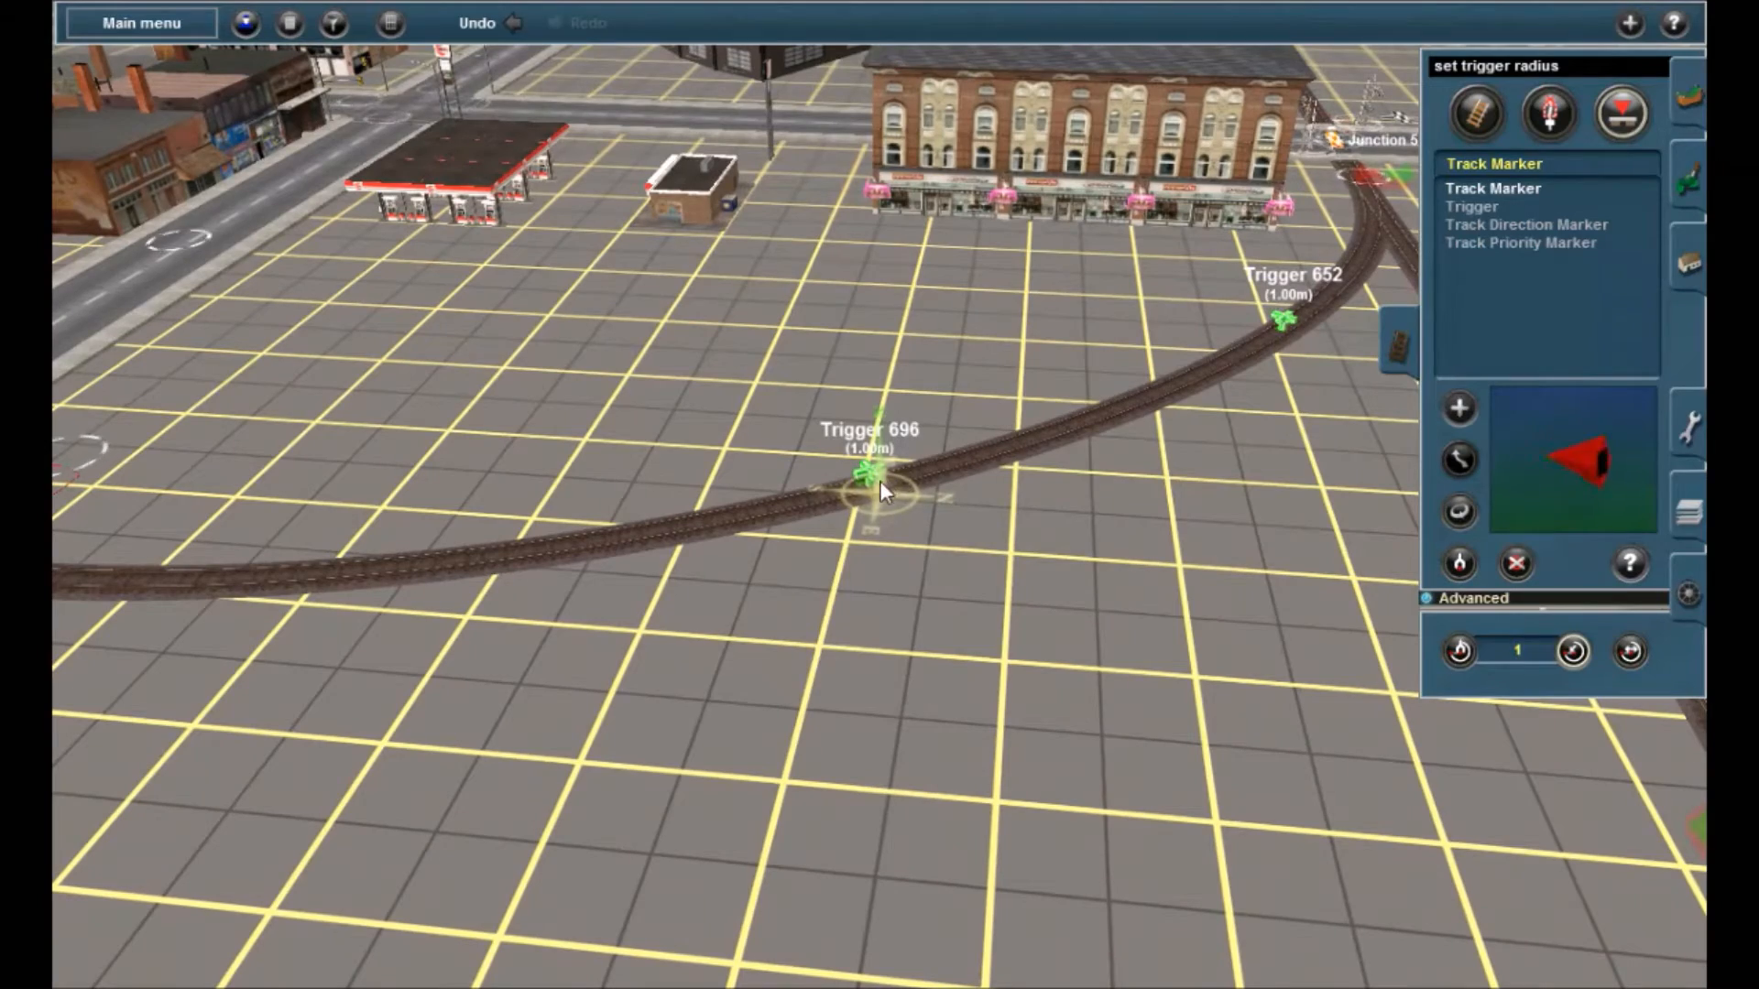
right_click(440, 547)
right_click(444, 544)
key("Left")
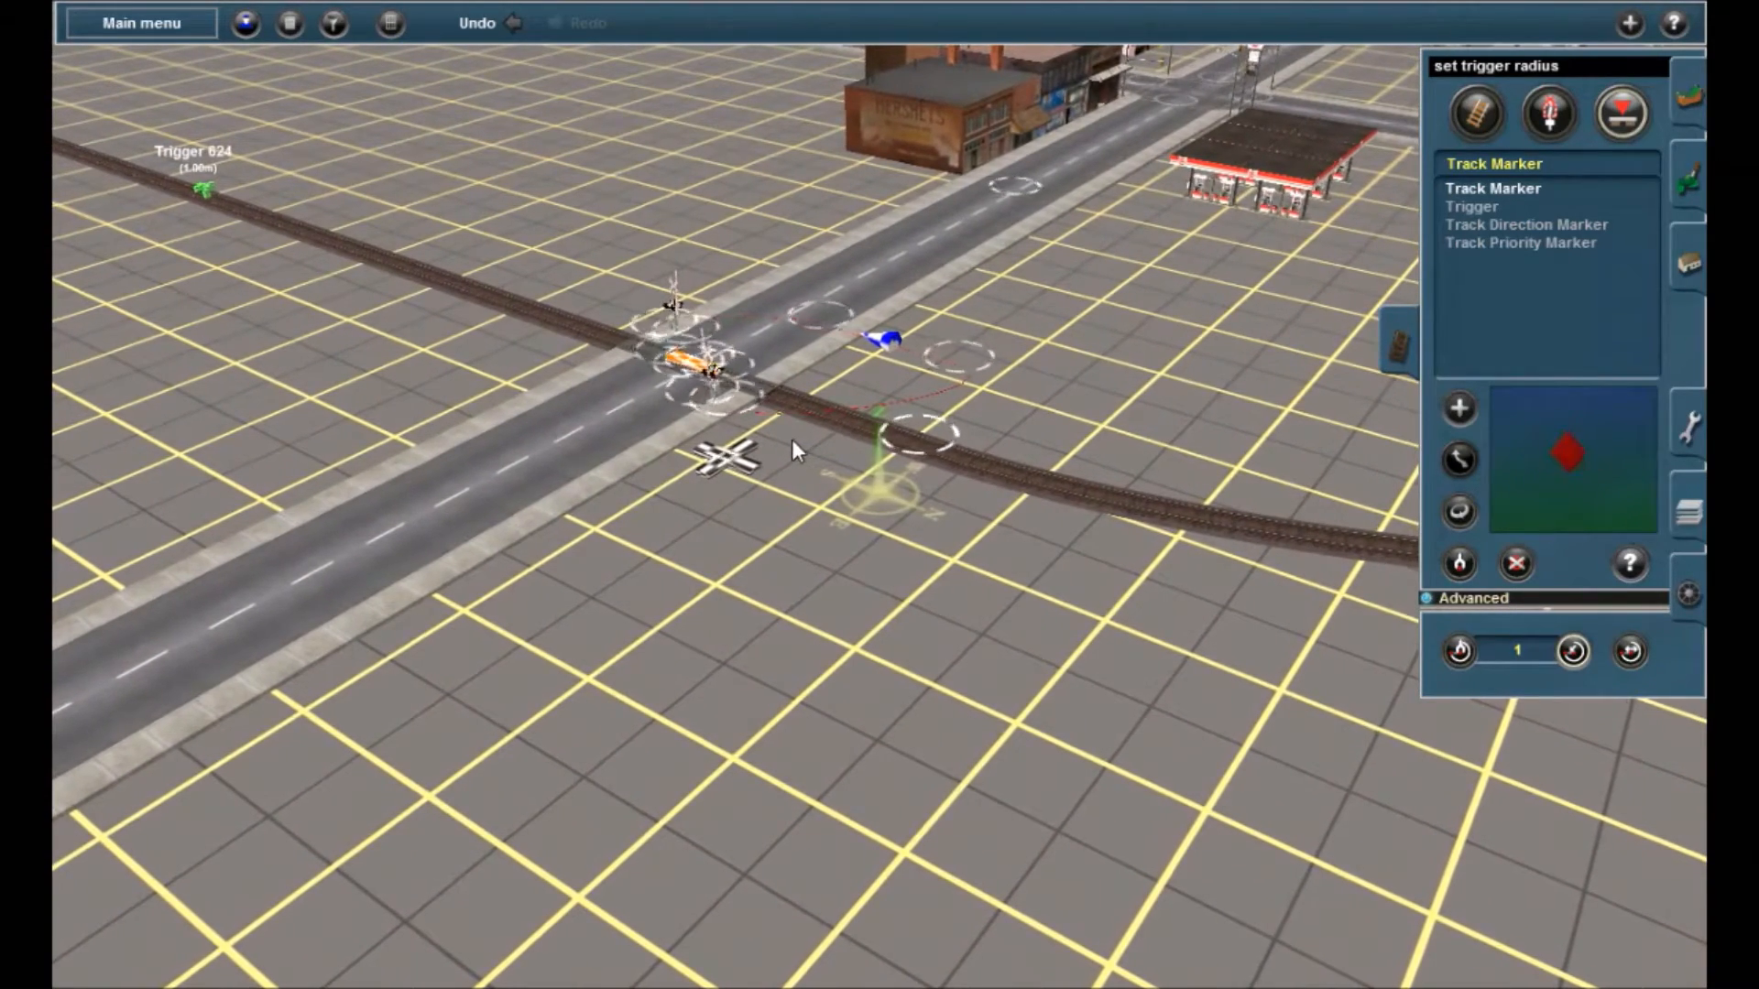
right_click(774, 431)
key("Left")
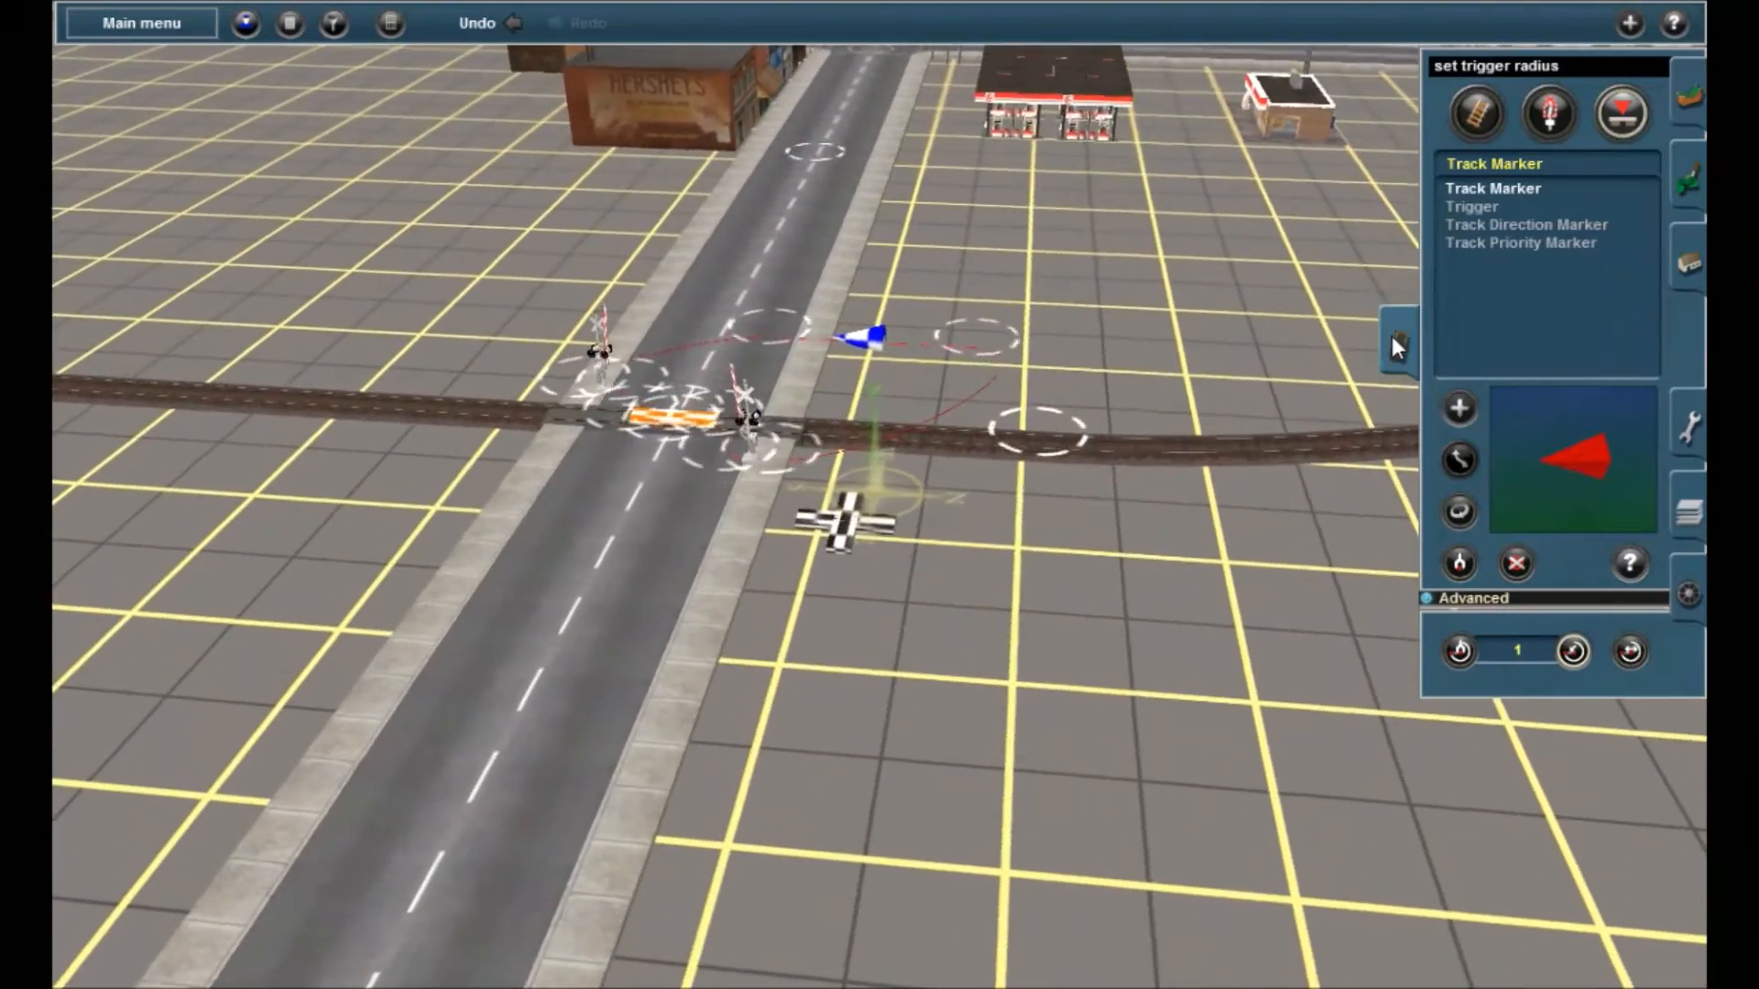
left_click(1394, 343)
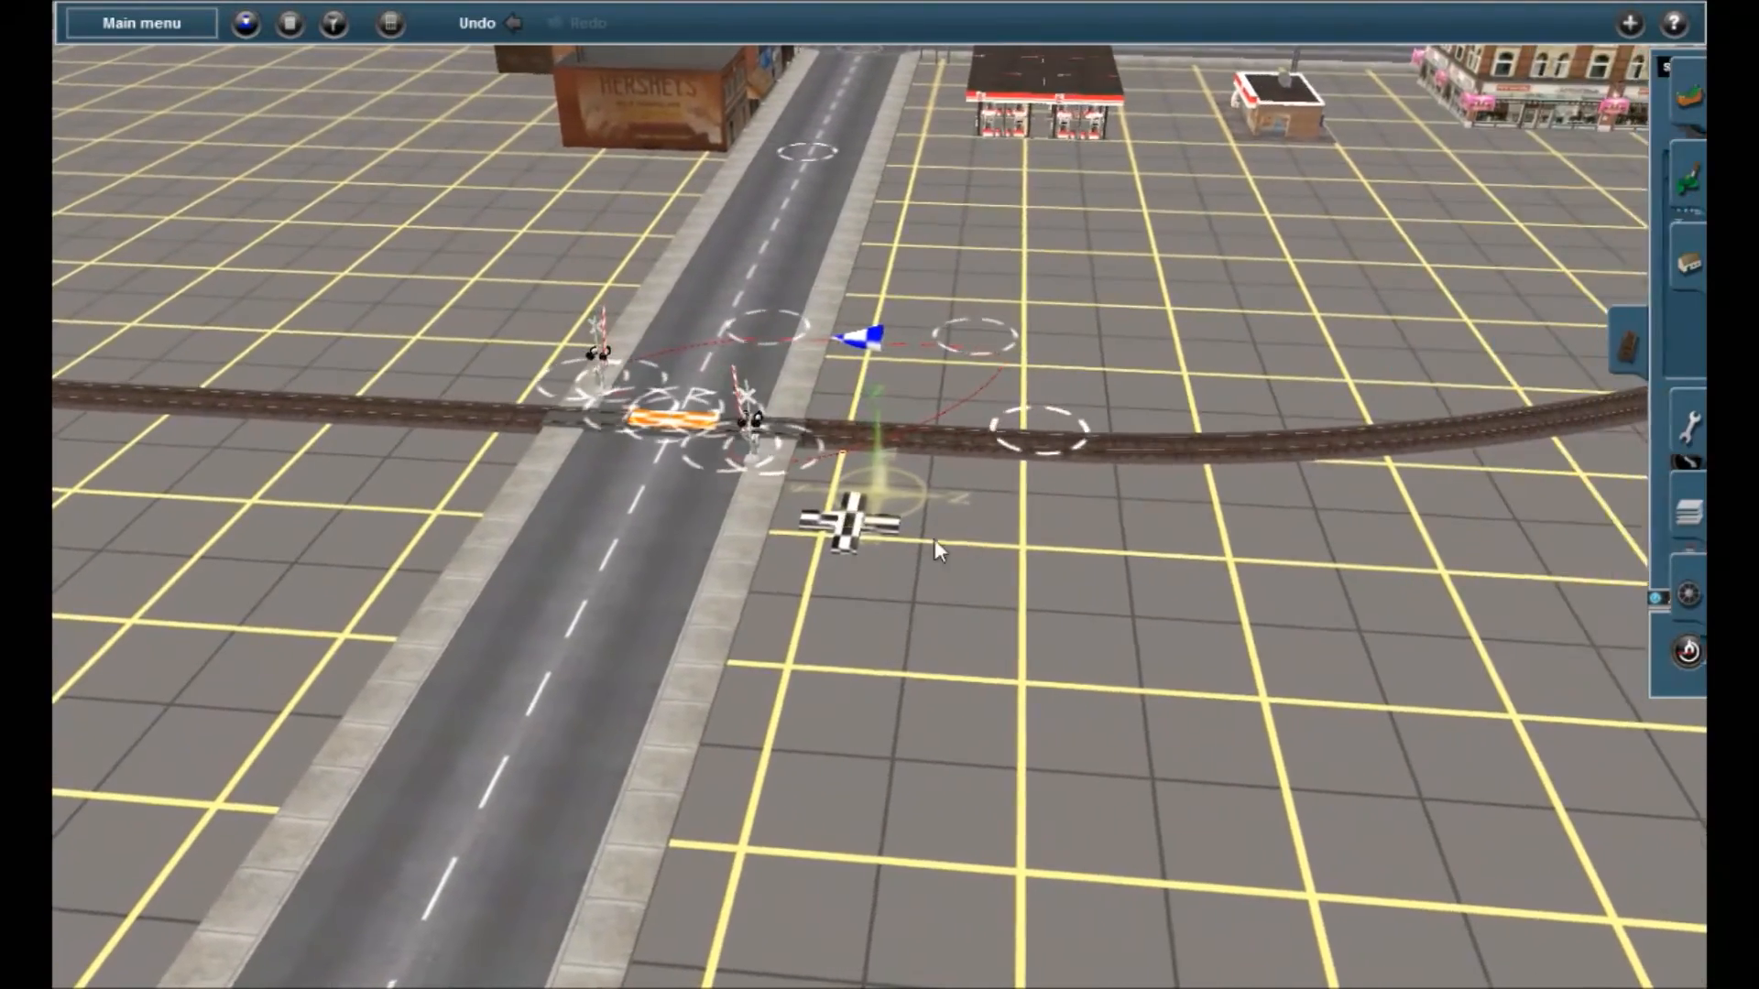
right_click(967, 532)
key("Left")
scroll(879, 495, "down", 3)
right_click(766, 481)
scroll(879, 495, "up", 5)
key("Down")
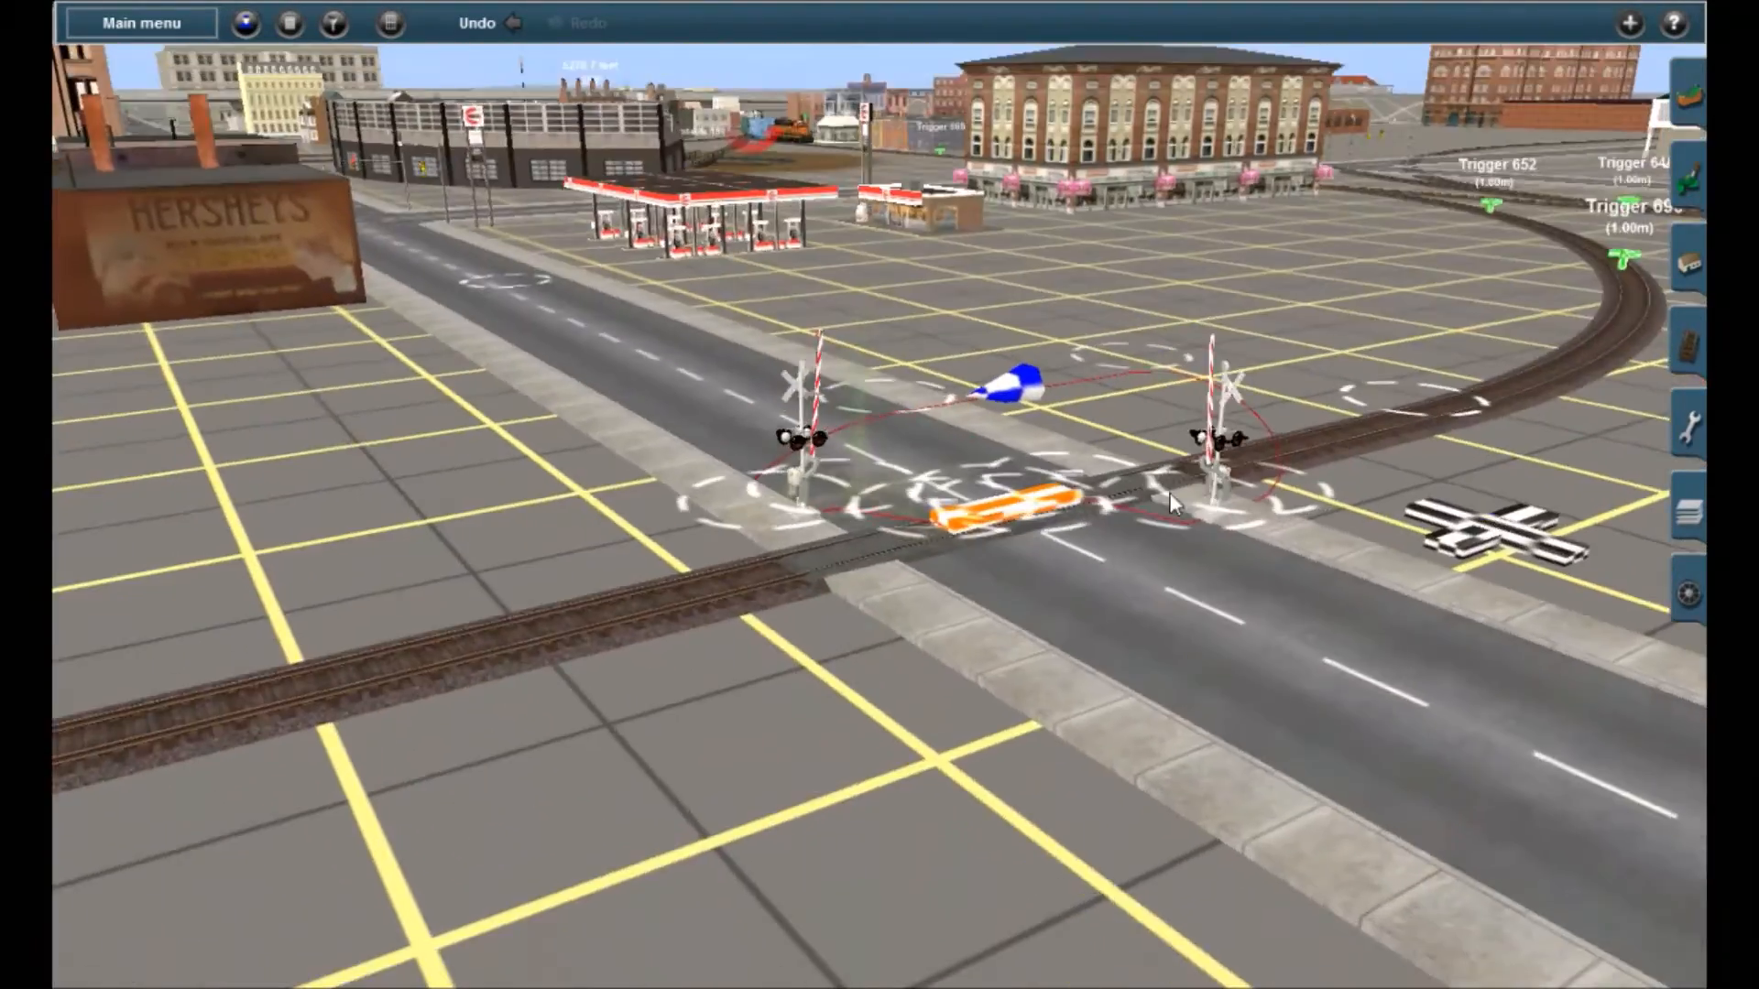
scroll(1182, 513, "down", 4)
key("Up")
key("Left")
right_click(1081, 504)
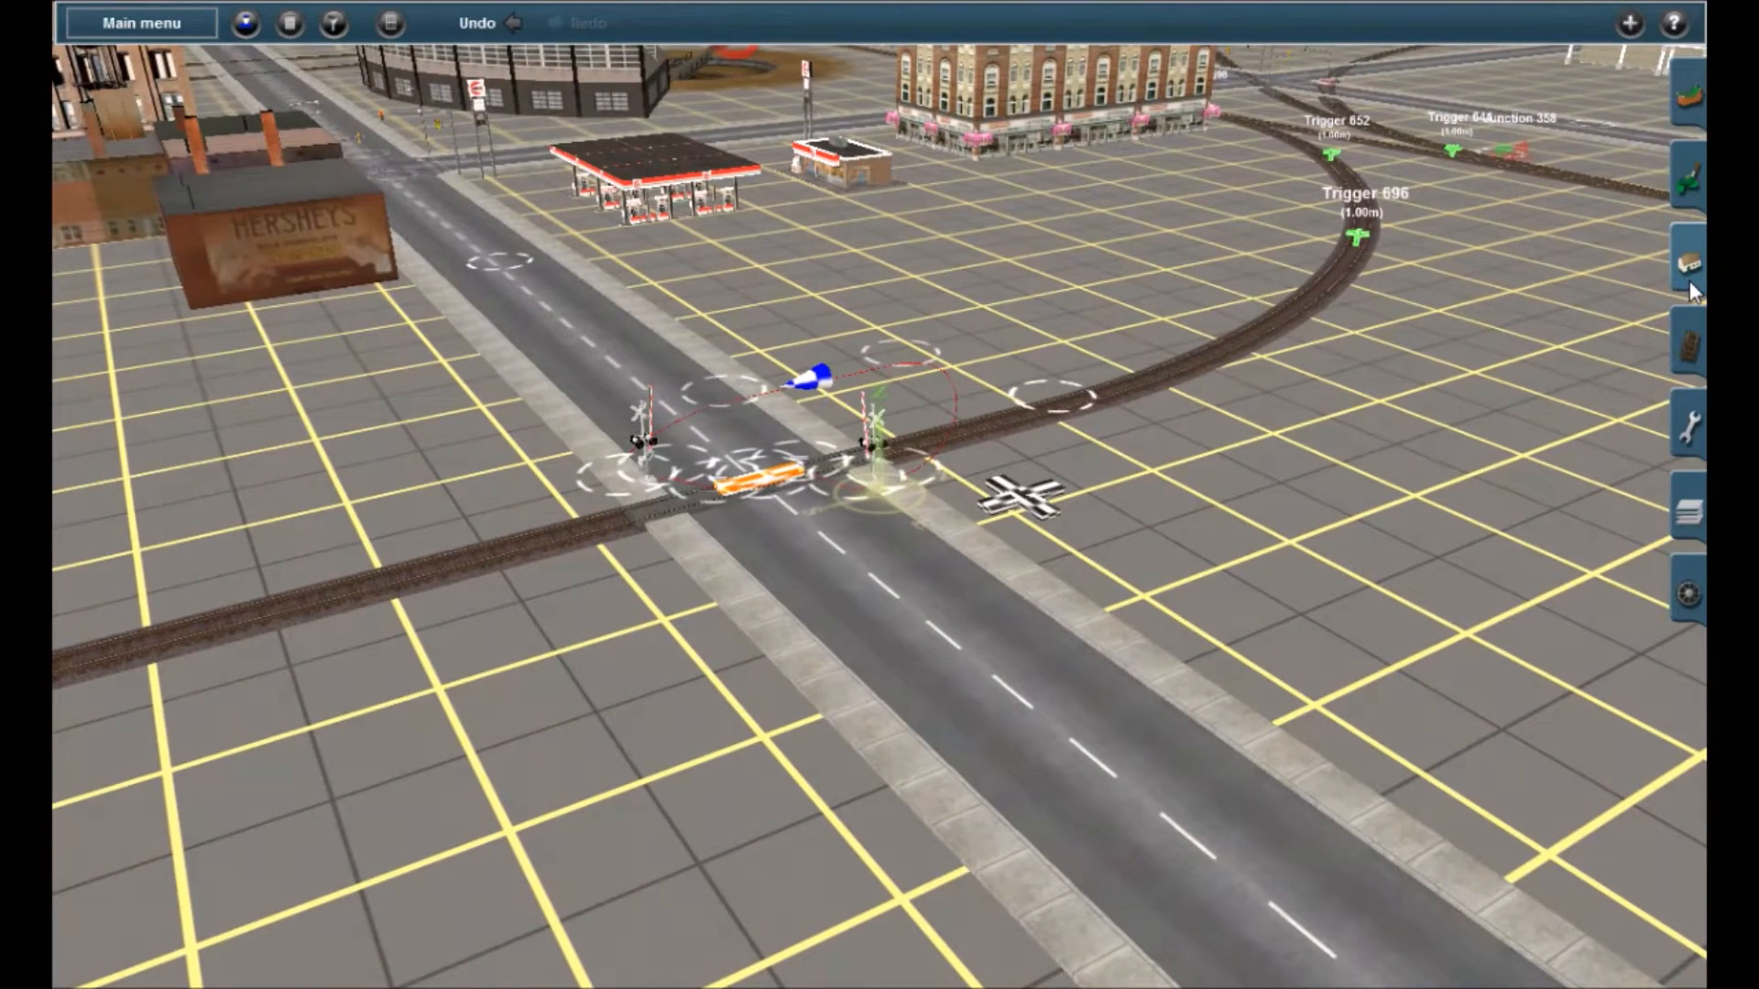
Switch to editing object properties and open the properties of the ATLS Controller beside the crossing
left_click(1688, 270)
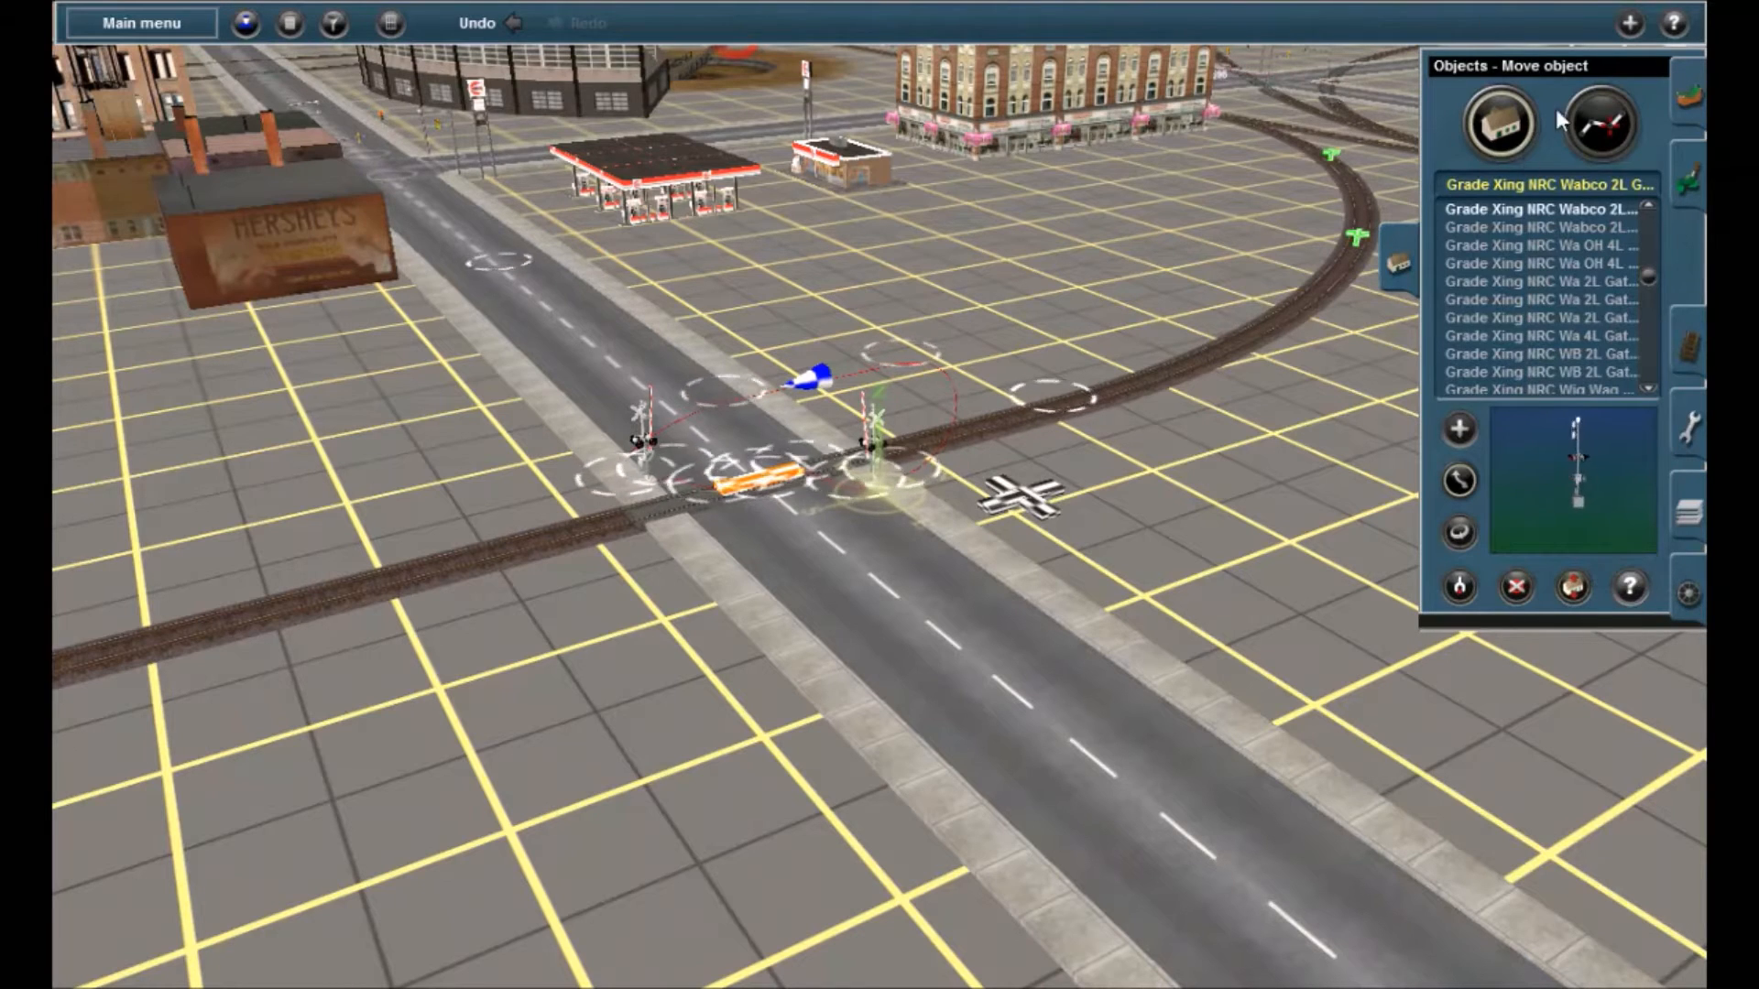
left_click(1629, 586)
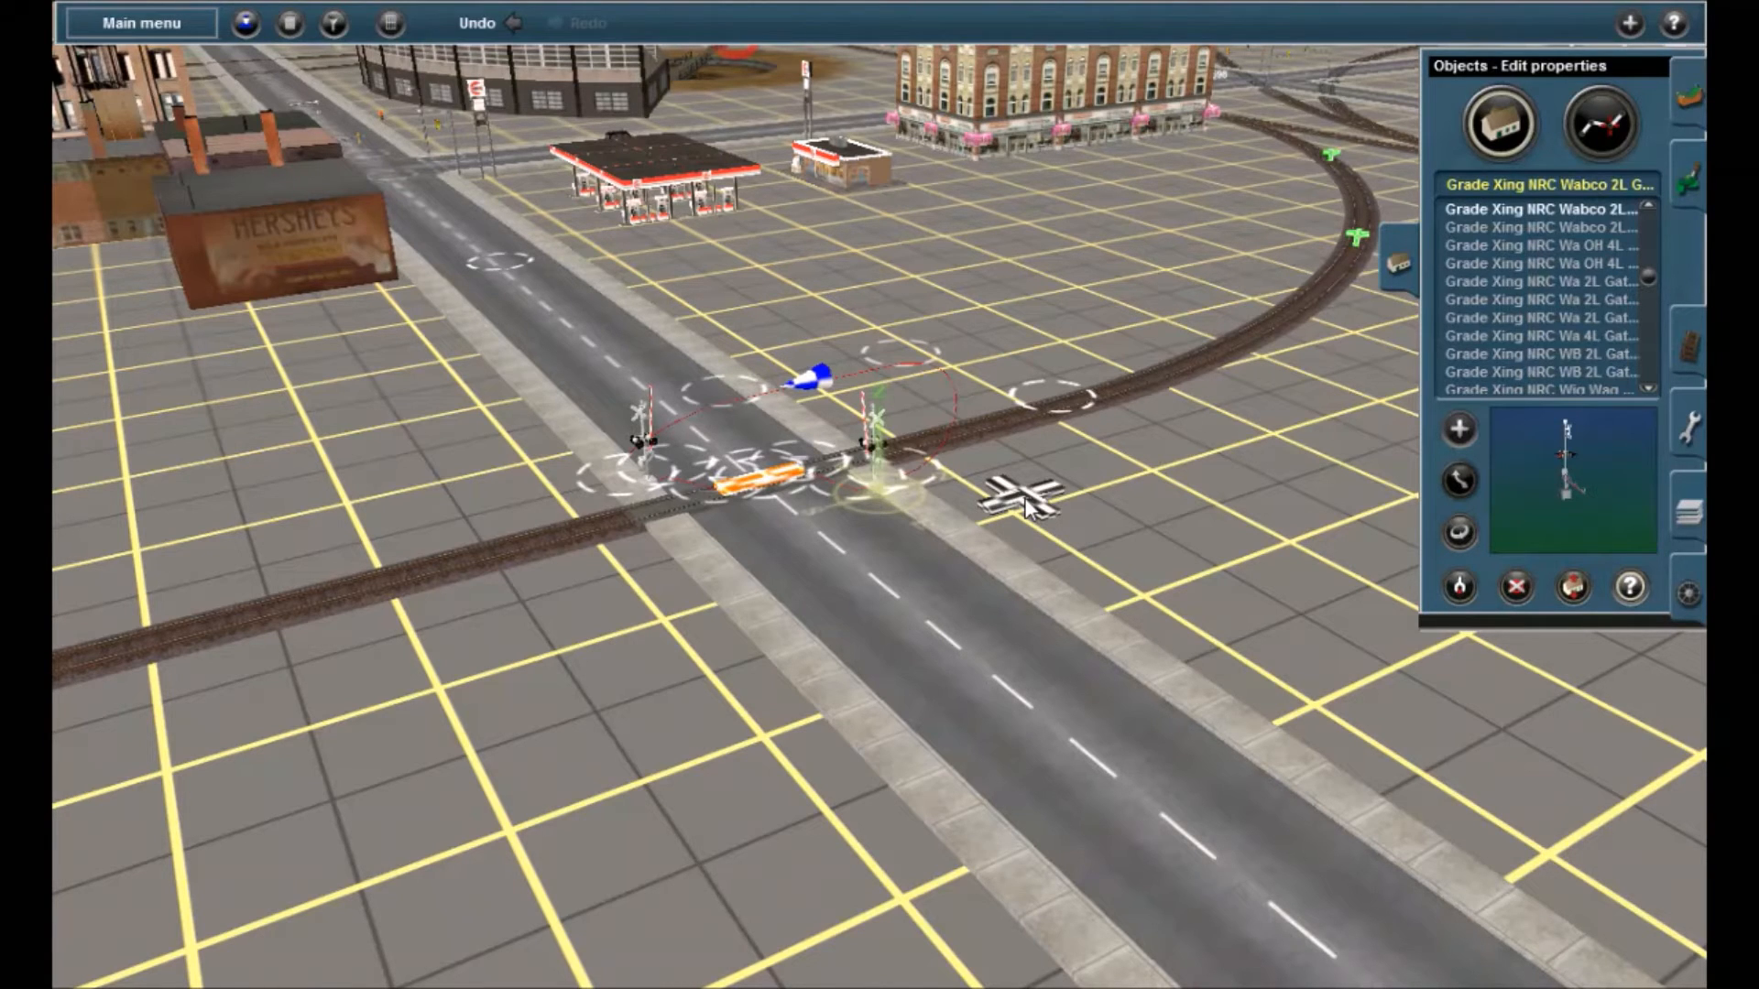
left_click(1095, 526)
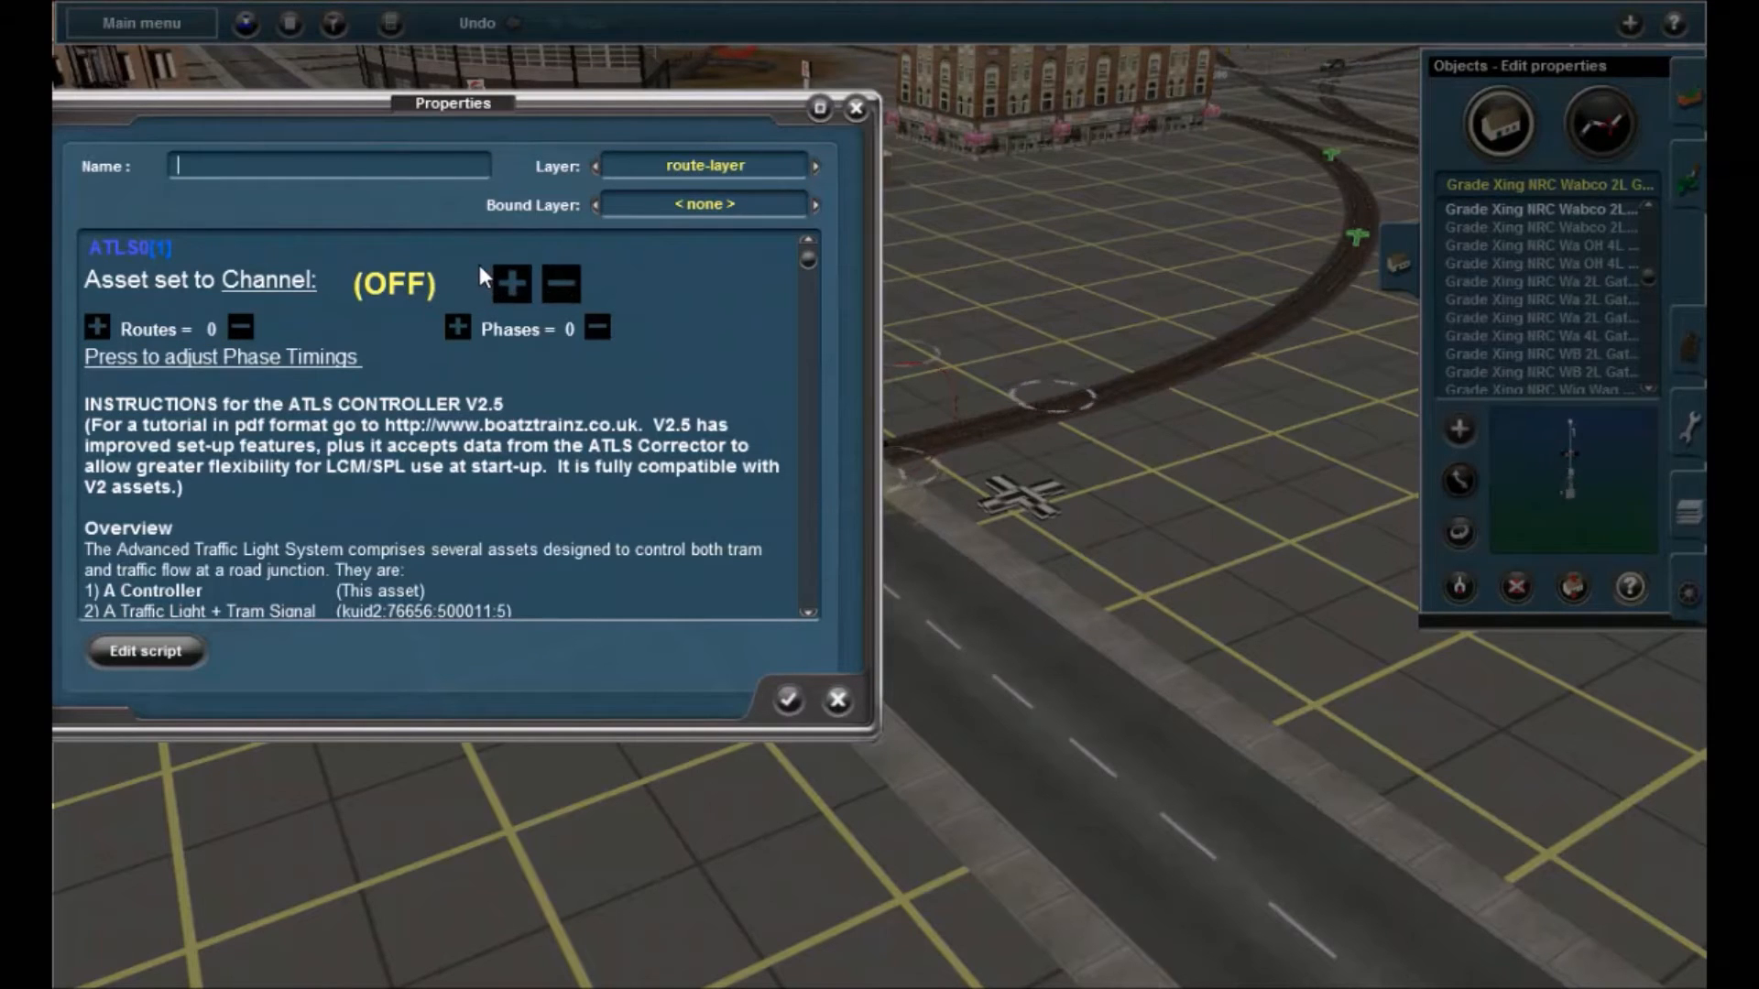
left_click(513, 280)
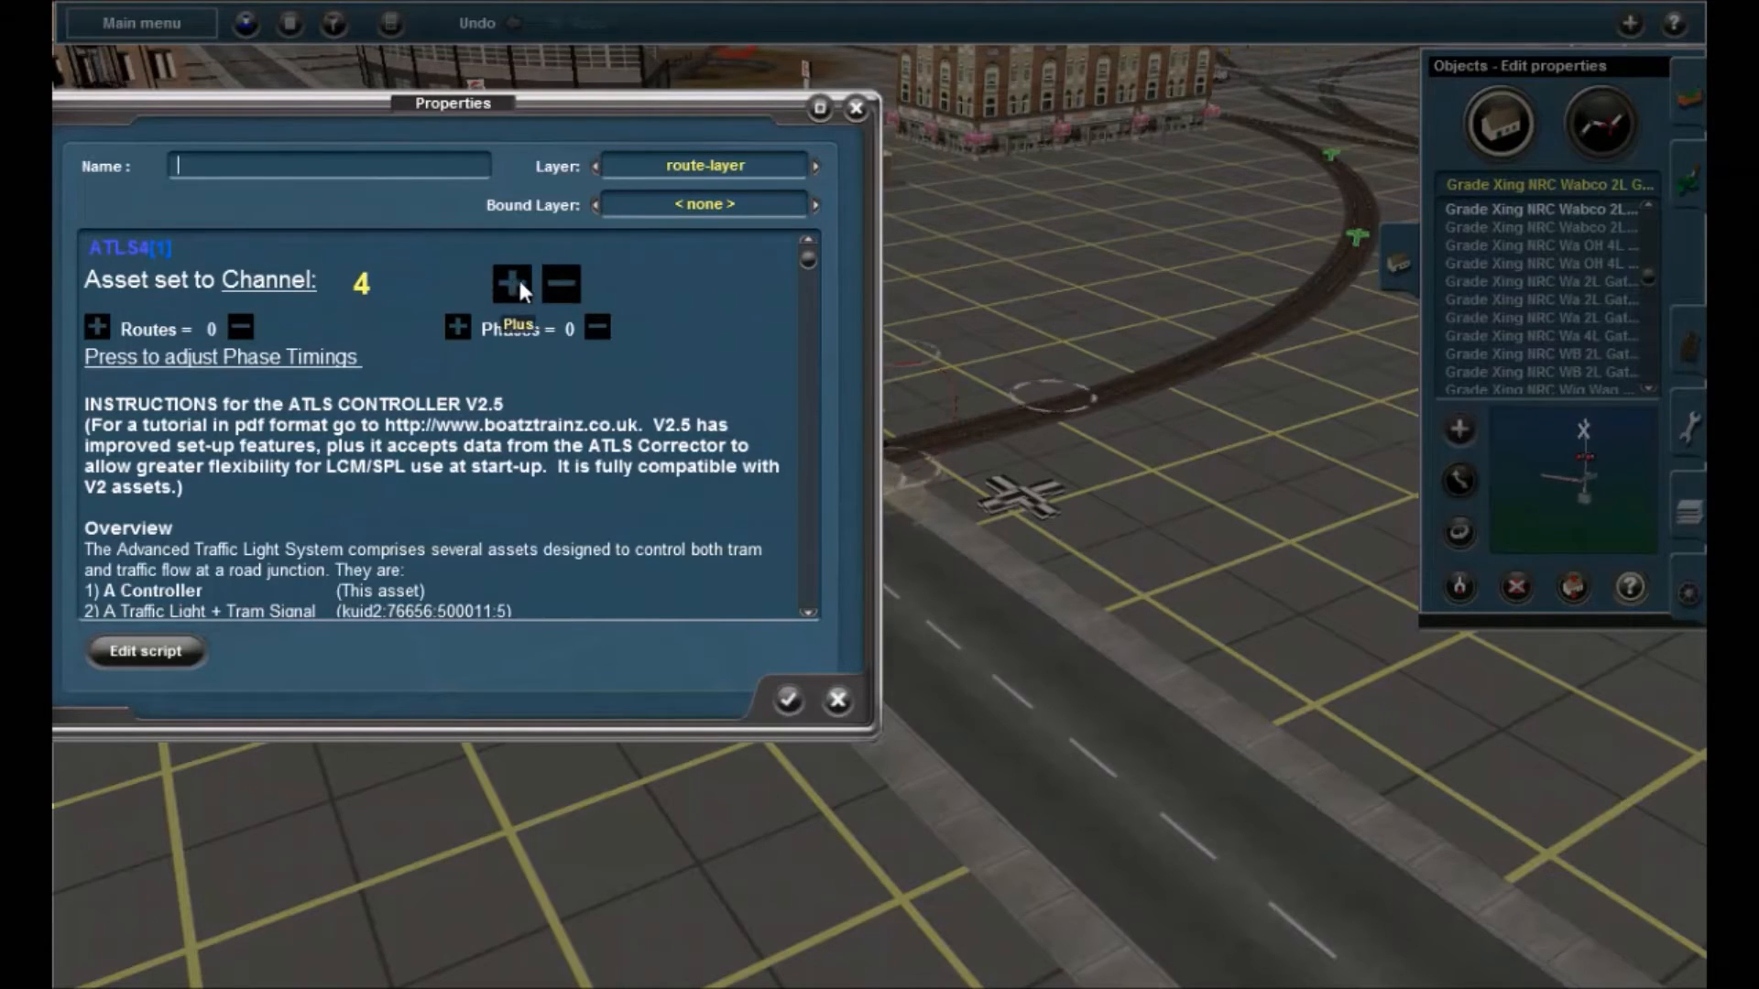
left_click(570, 290)
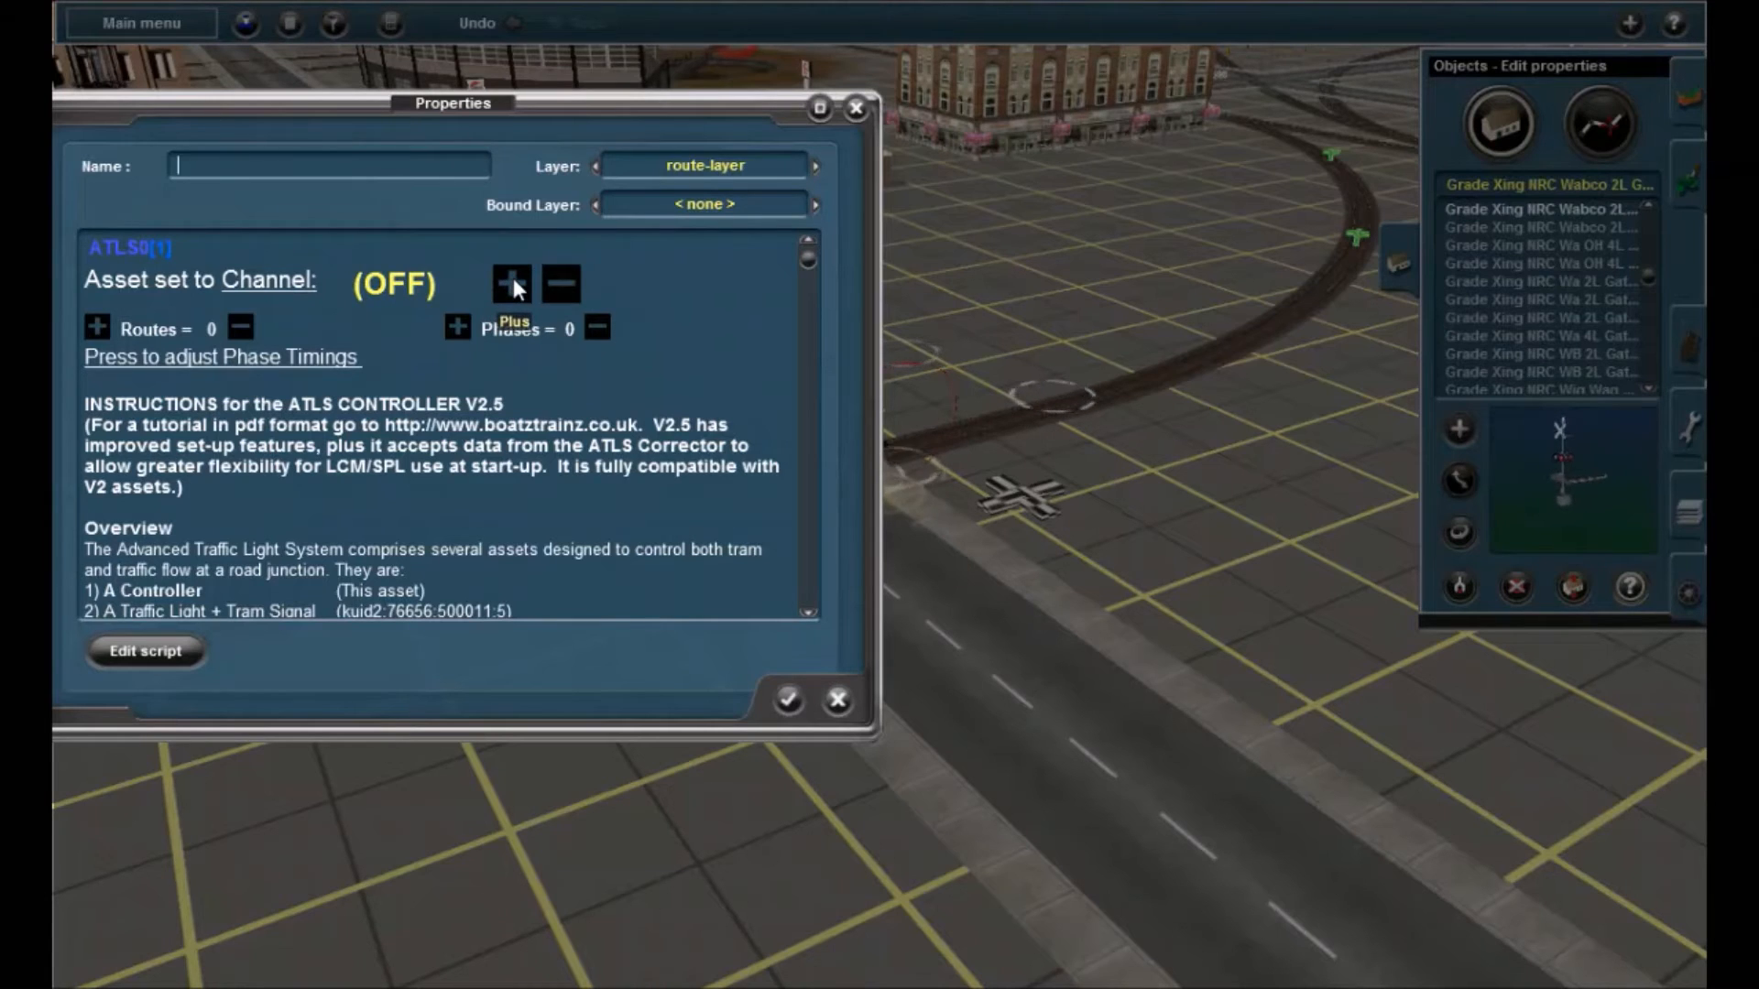
left_click(513, 286)
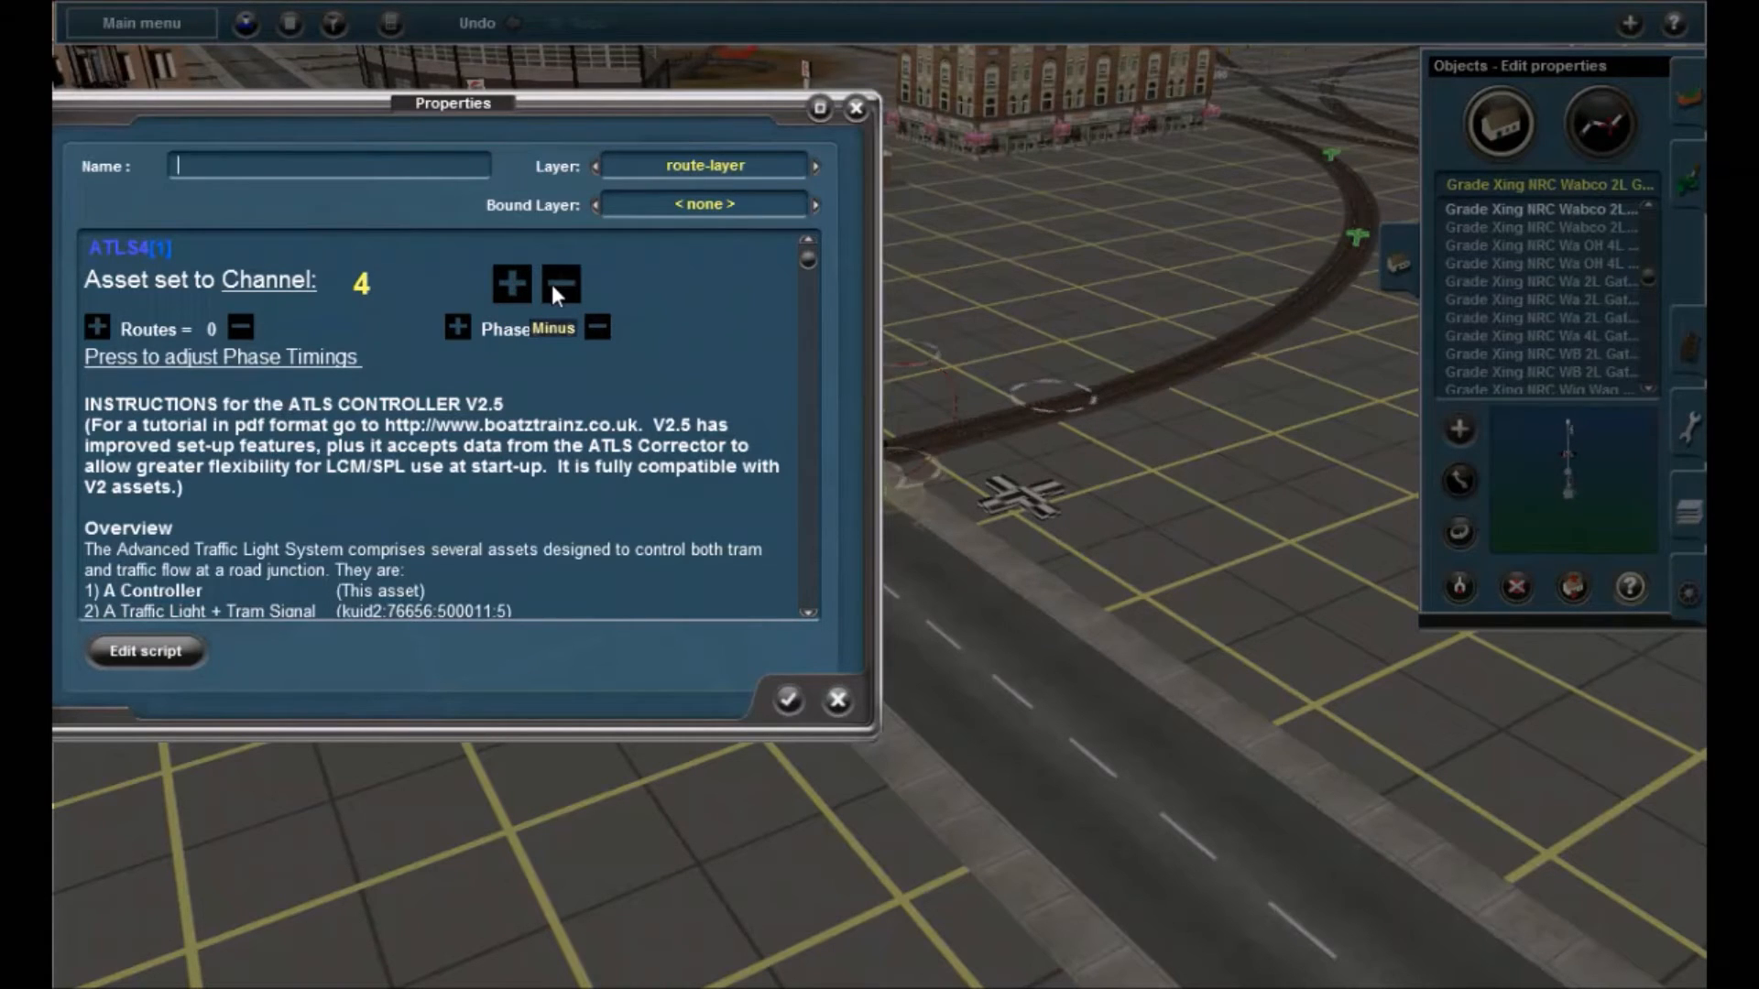
left_click(553, 287)
left_click(513, 285)
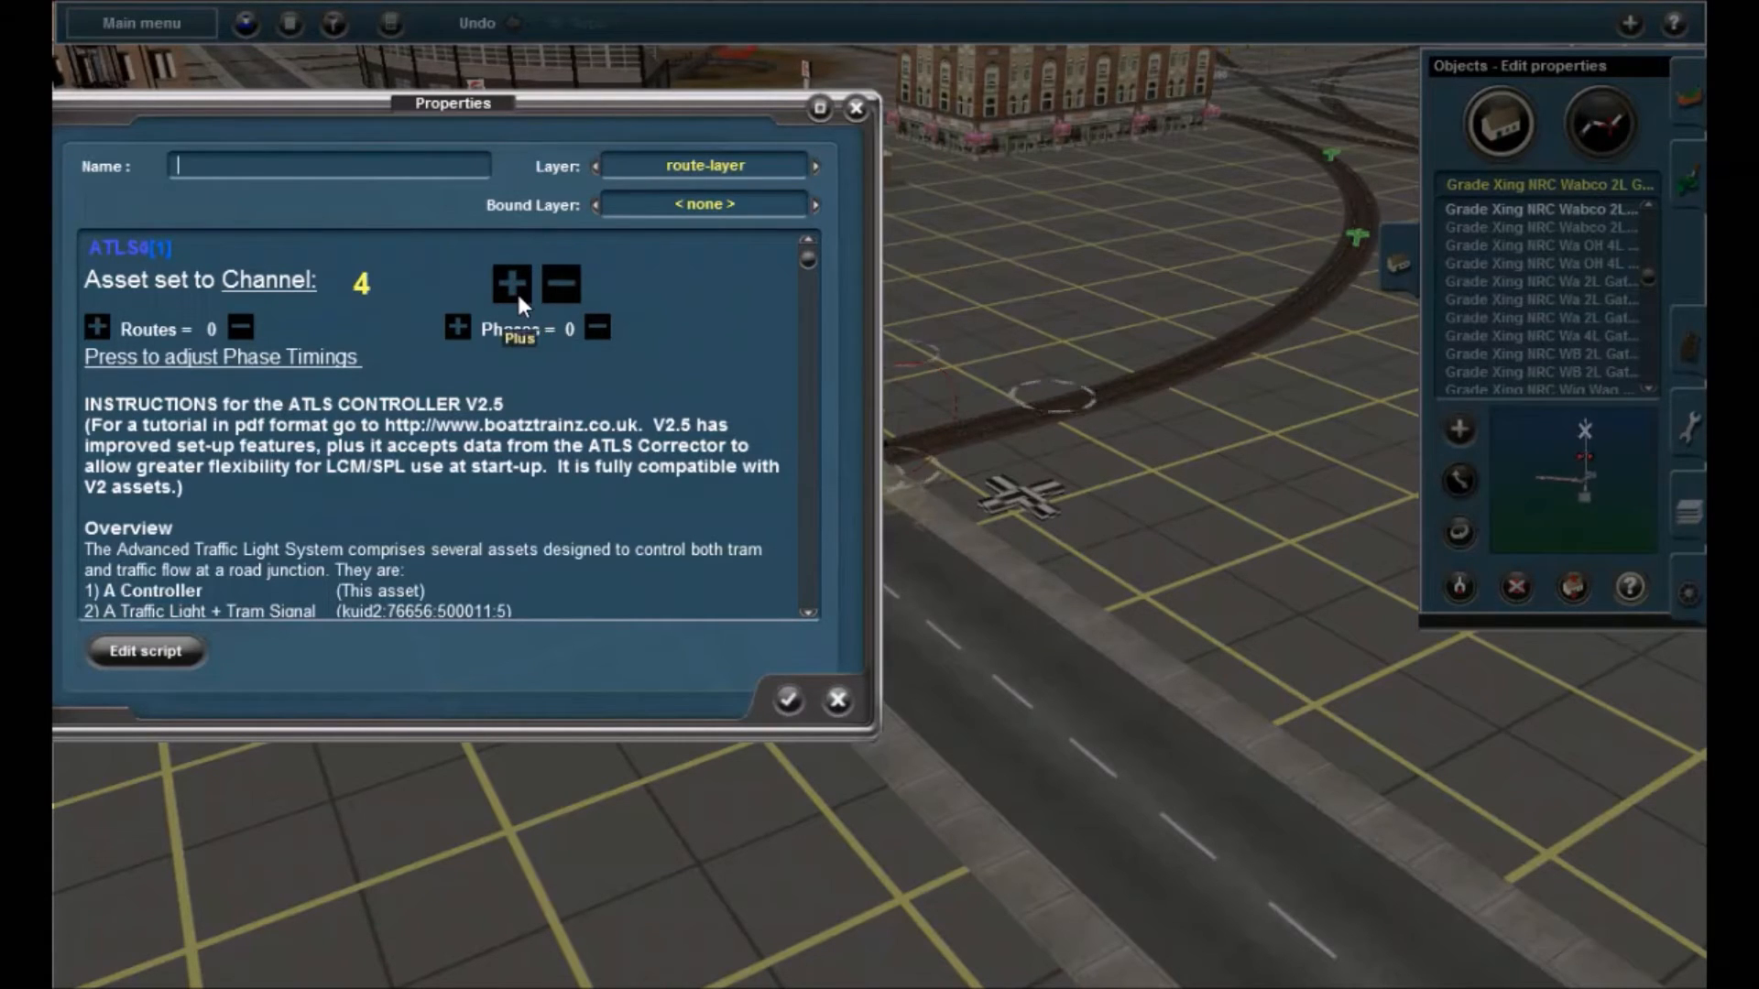
left_click(516, 297)
triple_click(517, 294)
double_click(521, 289)
double_click(564, 283)
triple_click(566, 285)
double_click(568, 285)
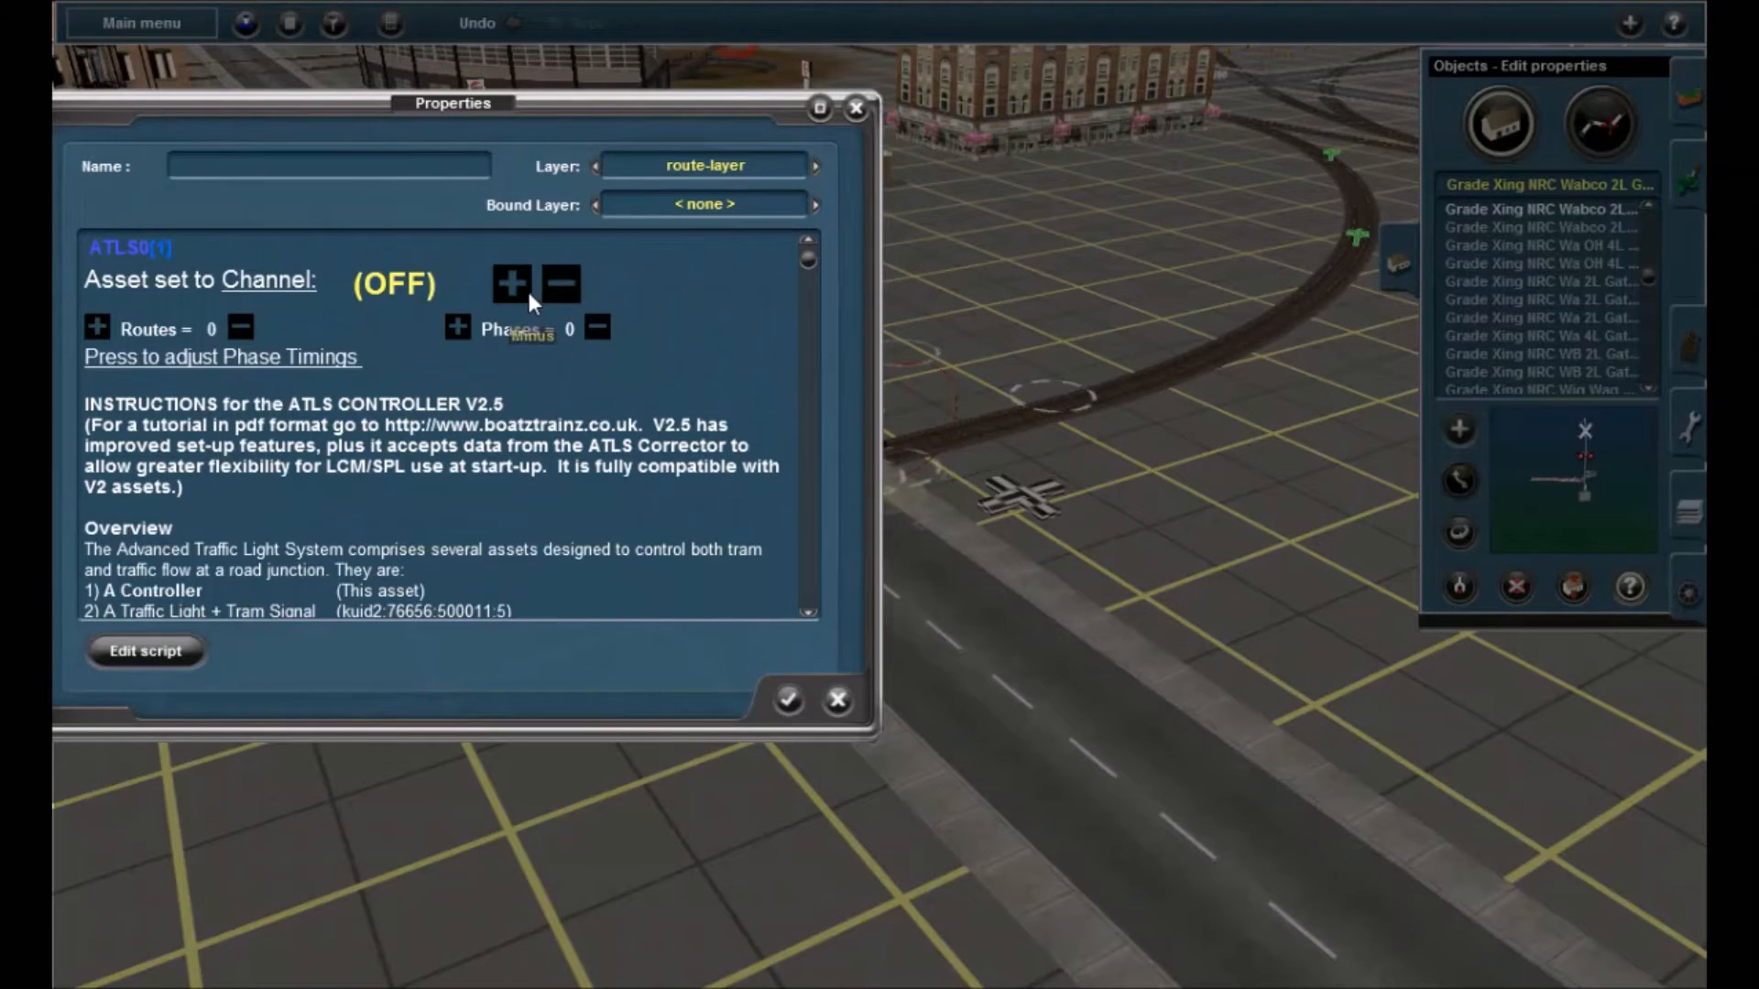
Set the ATLS Controller to channel 4 and give it two routes
left_click(530, 287)
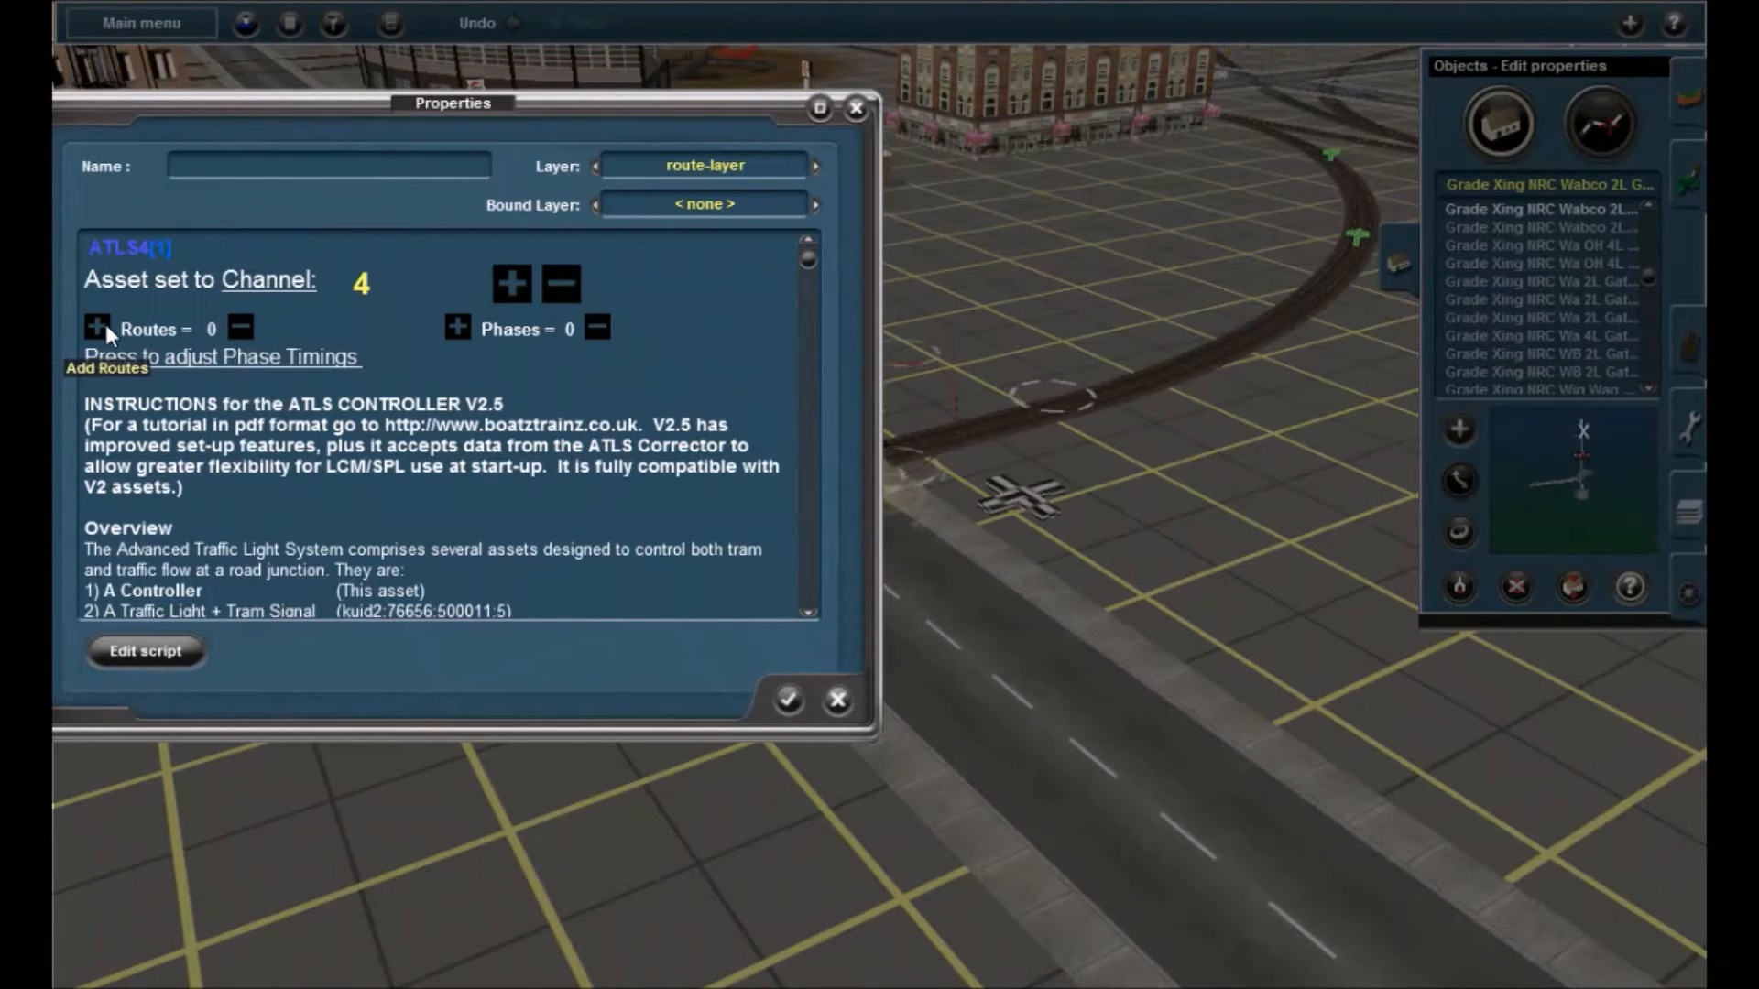
left_click(98, 327)
left_click(98, 328)
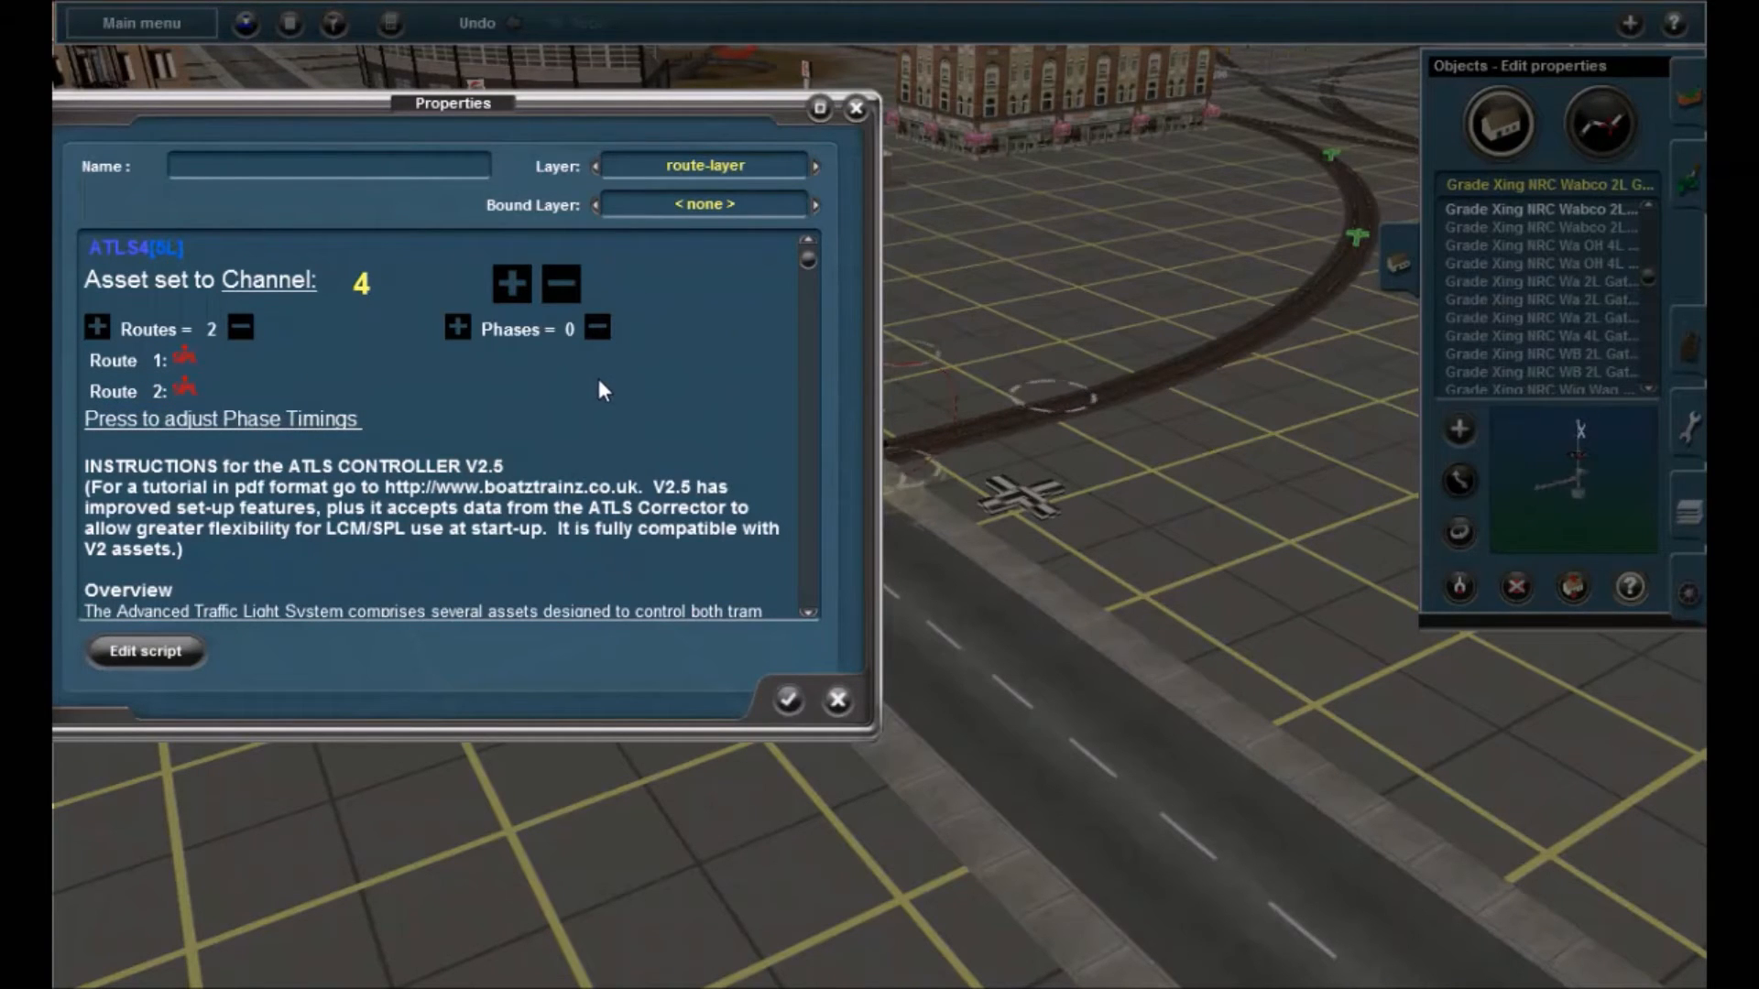
Add two phases to the controller, setting Route 1 to green in phase 1 and Route 2 to green in phase 2
left_click(458, 327)
left_click(458, 327)
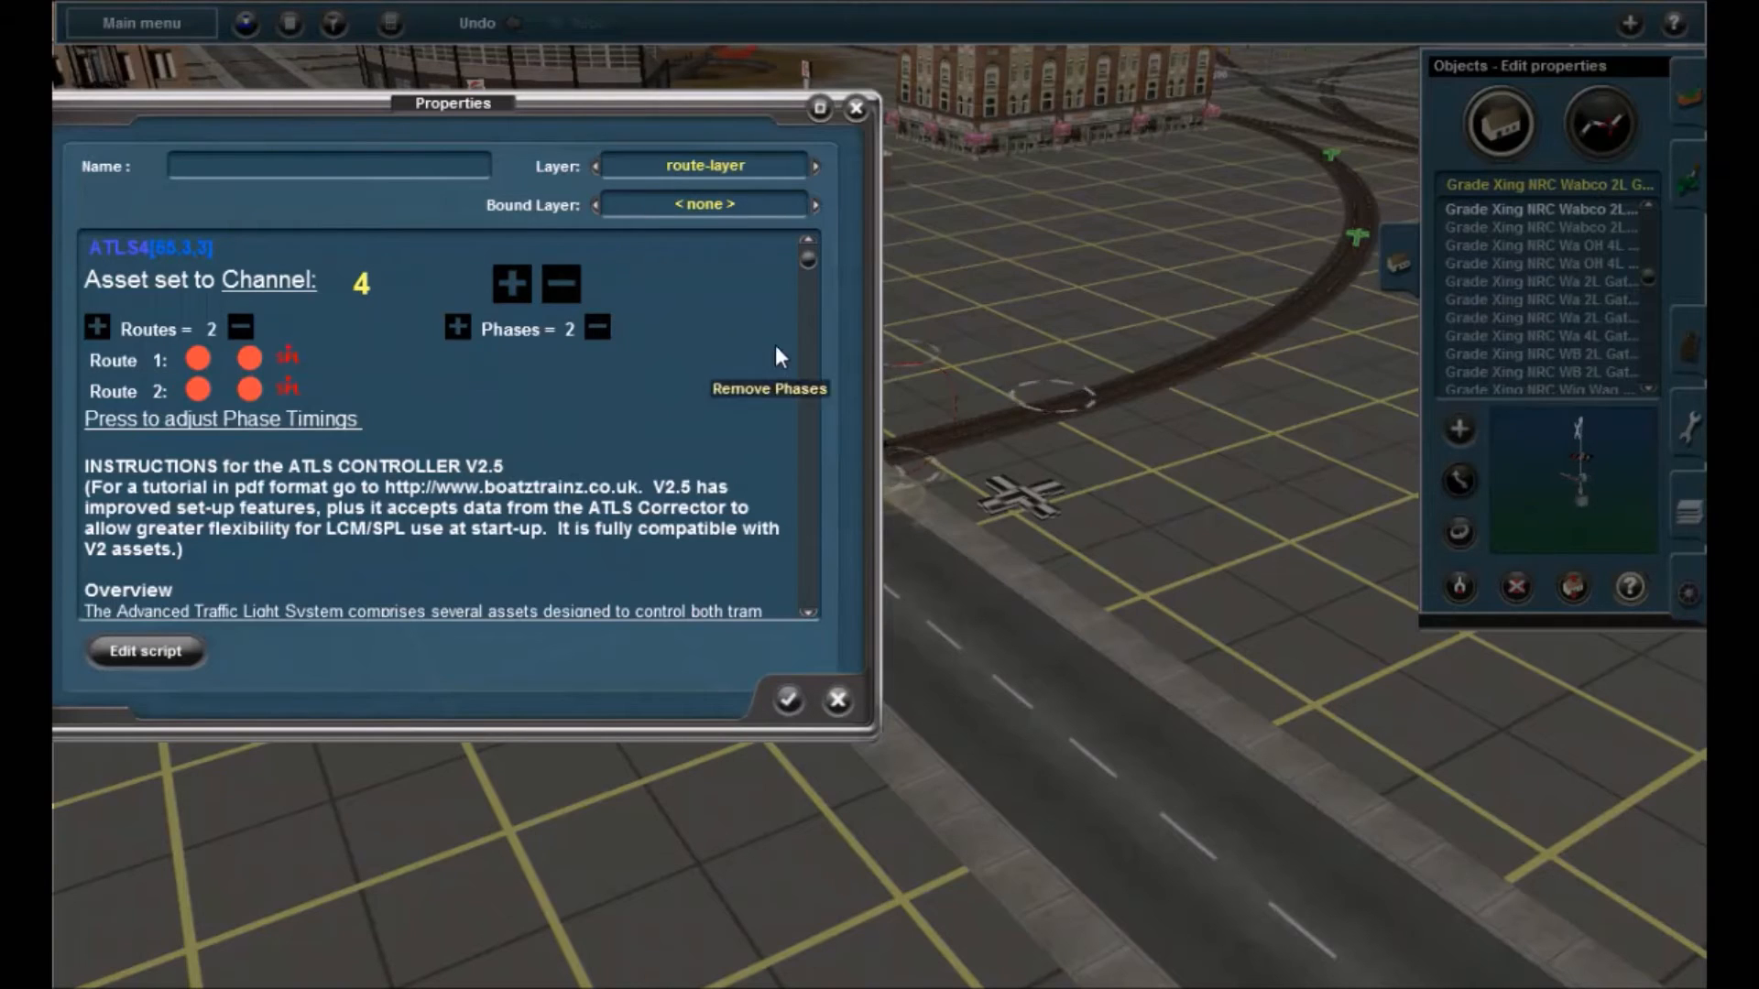
left_click(198, 359)
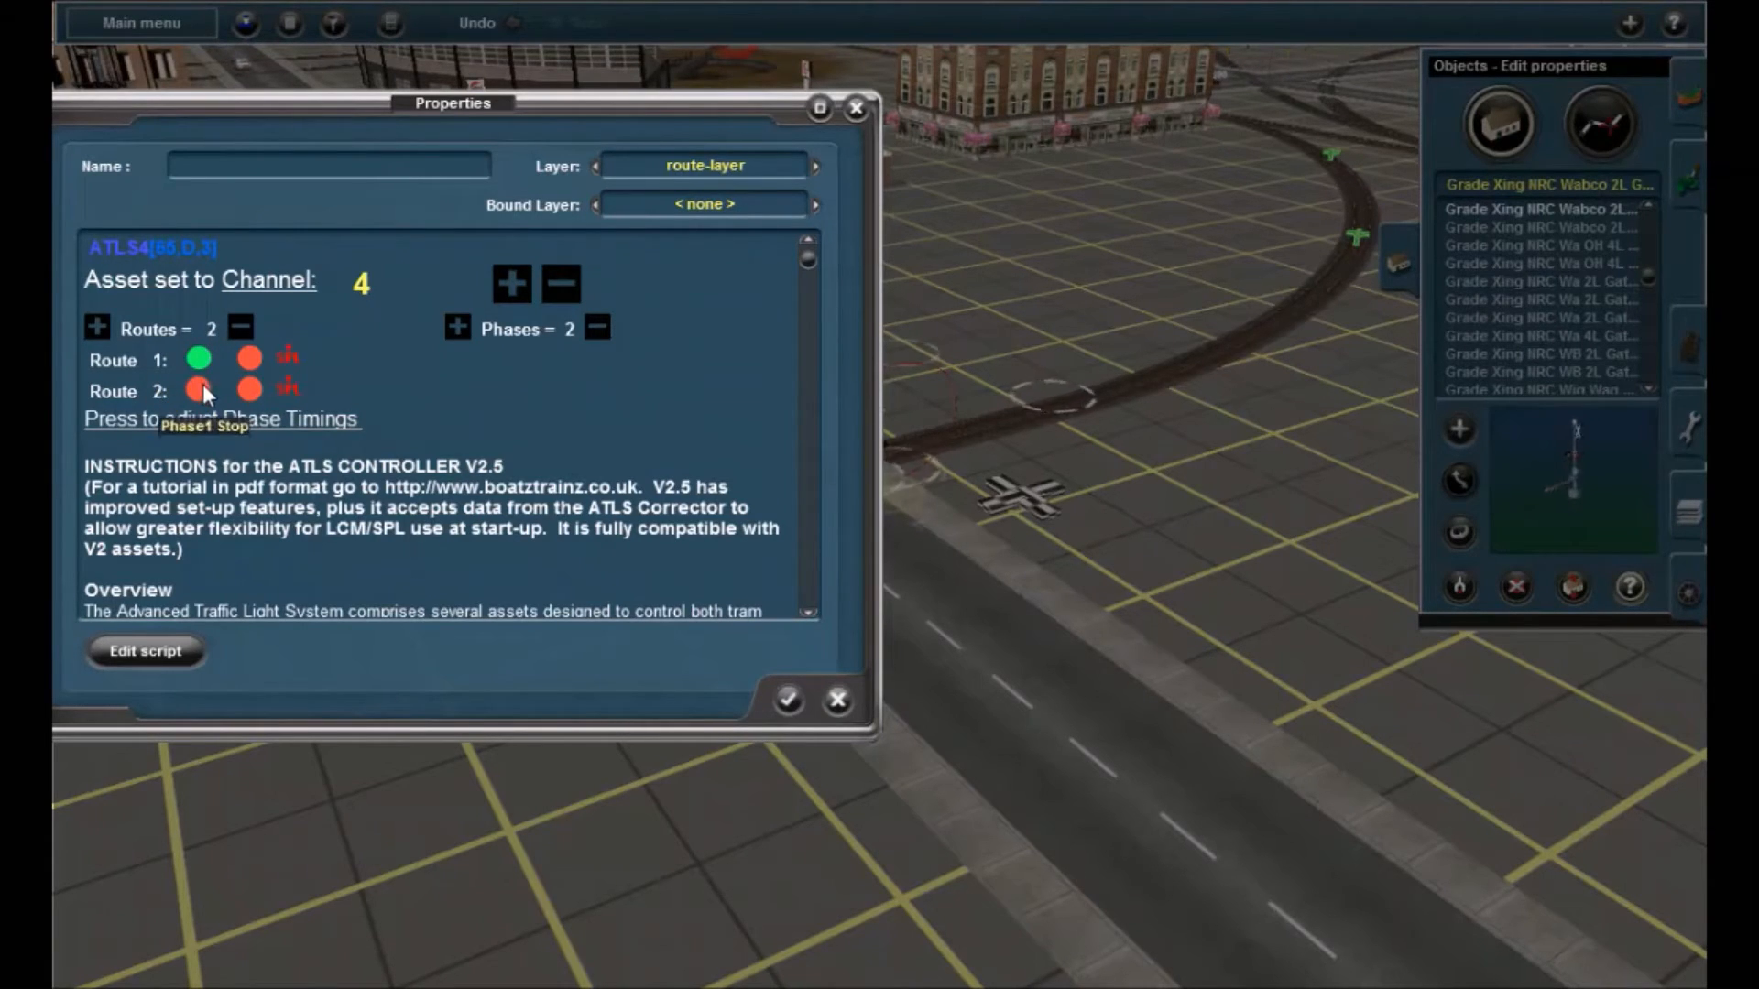
left_click(247, 388)
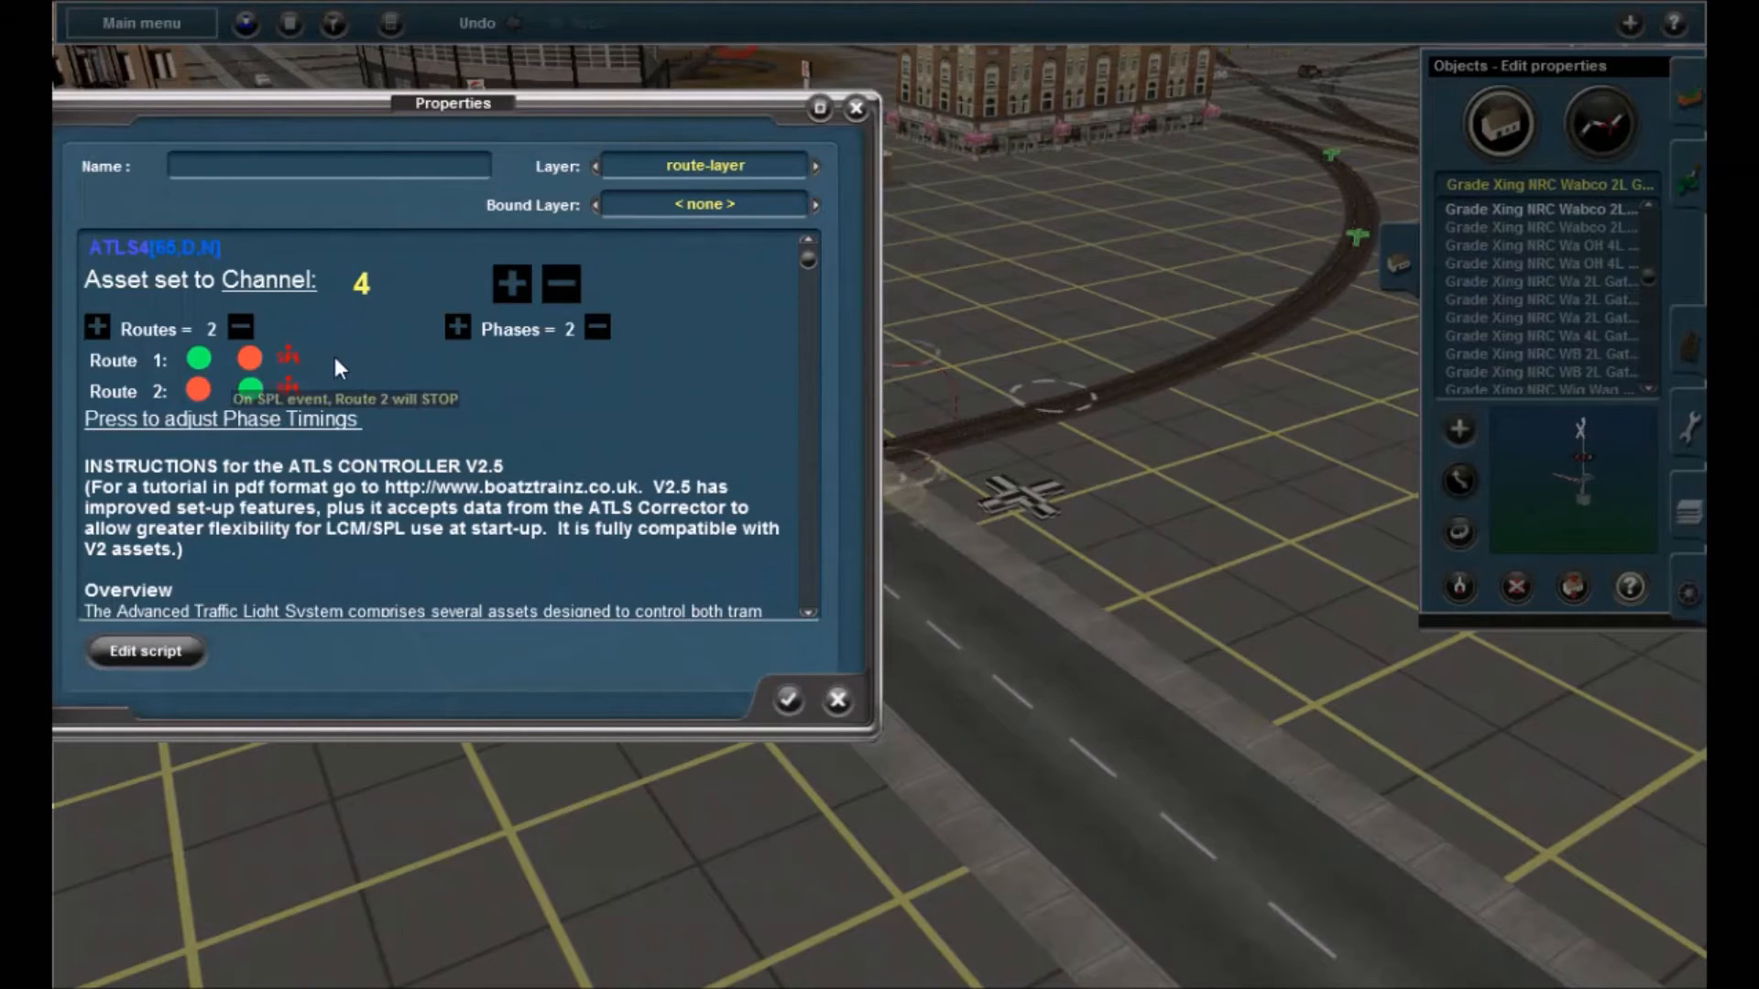
Try adding two more phases to the controller and remove all of its phases
left_click(458, 328)
left_click(458, 328)
left_click(597, 327)
left_click(598, 327)
left_click(597, 327)
left_click(597, 327)
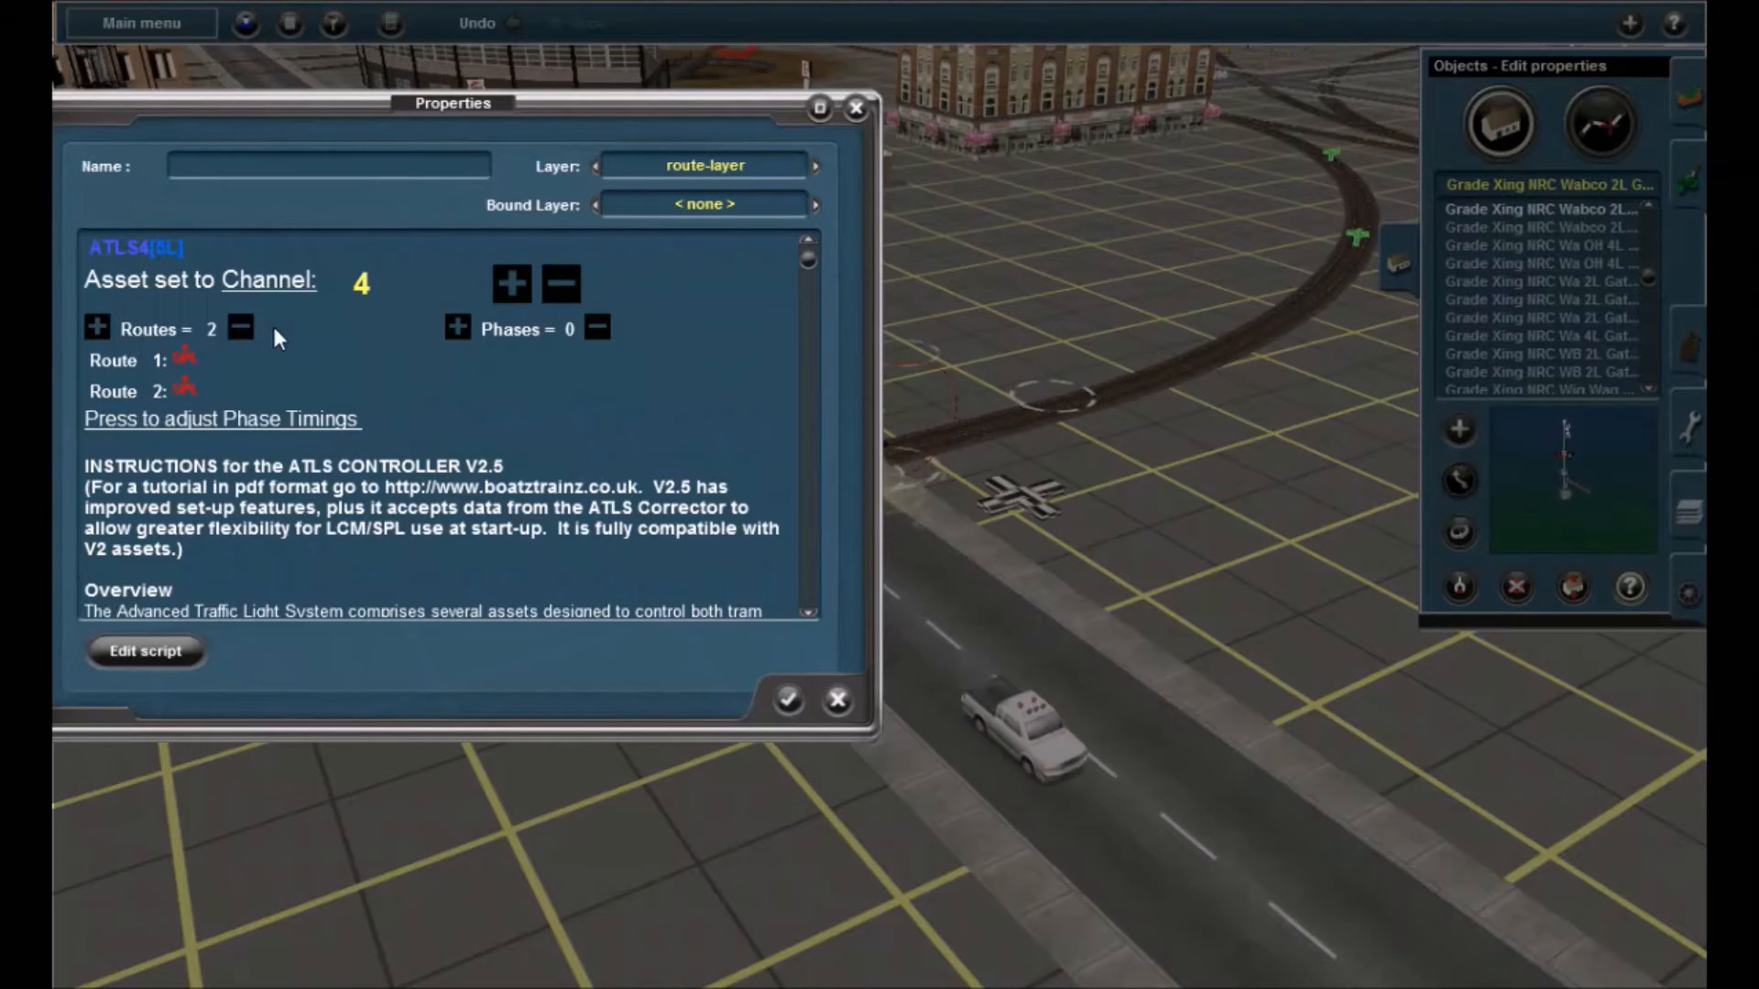
Lower the ATLS Controller's routes to -1 to select level crossing mode, and accept its properties
left_click(240, 327)
left_click(240, 327)
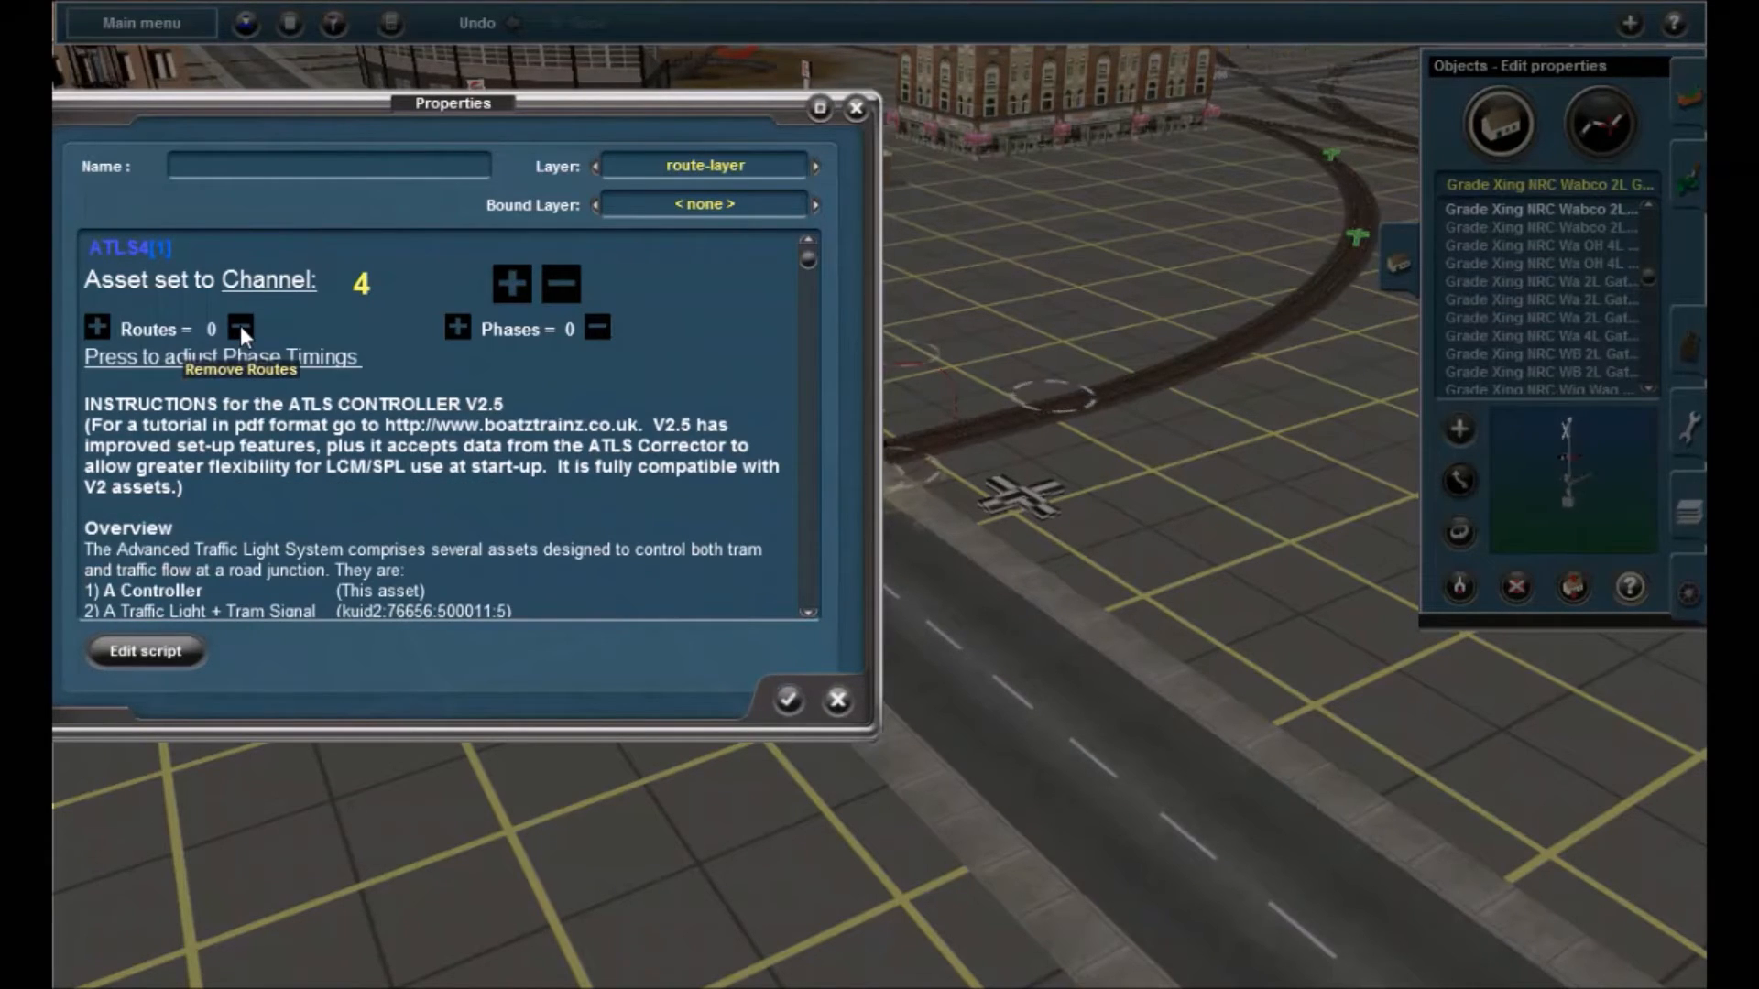
left_click(240, 327)
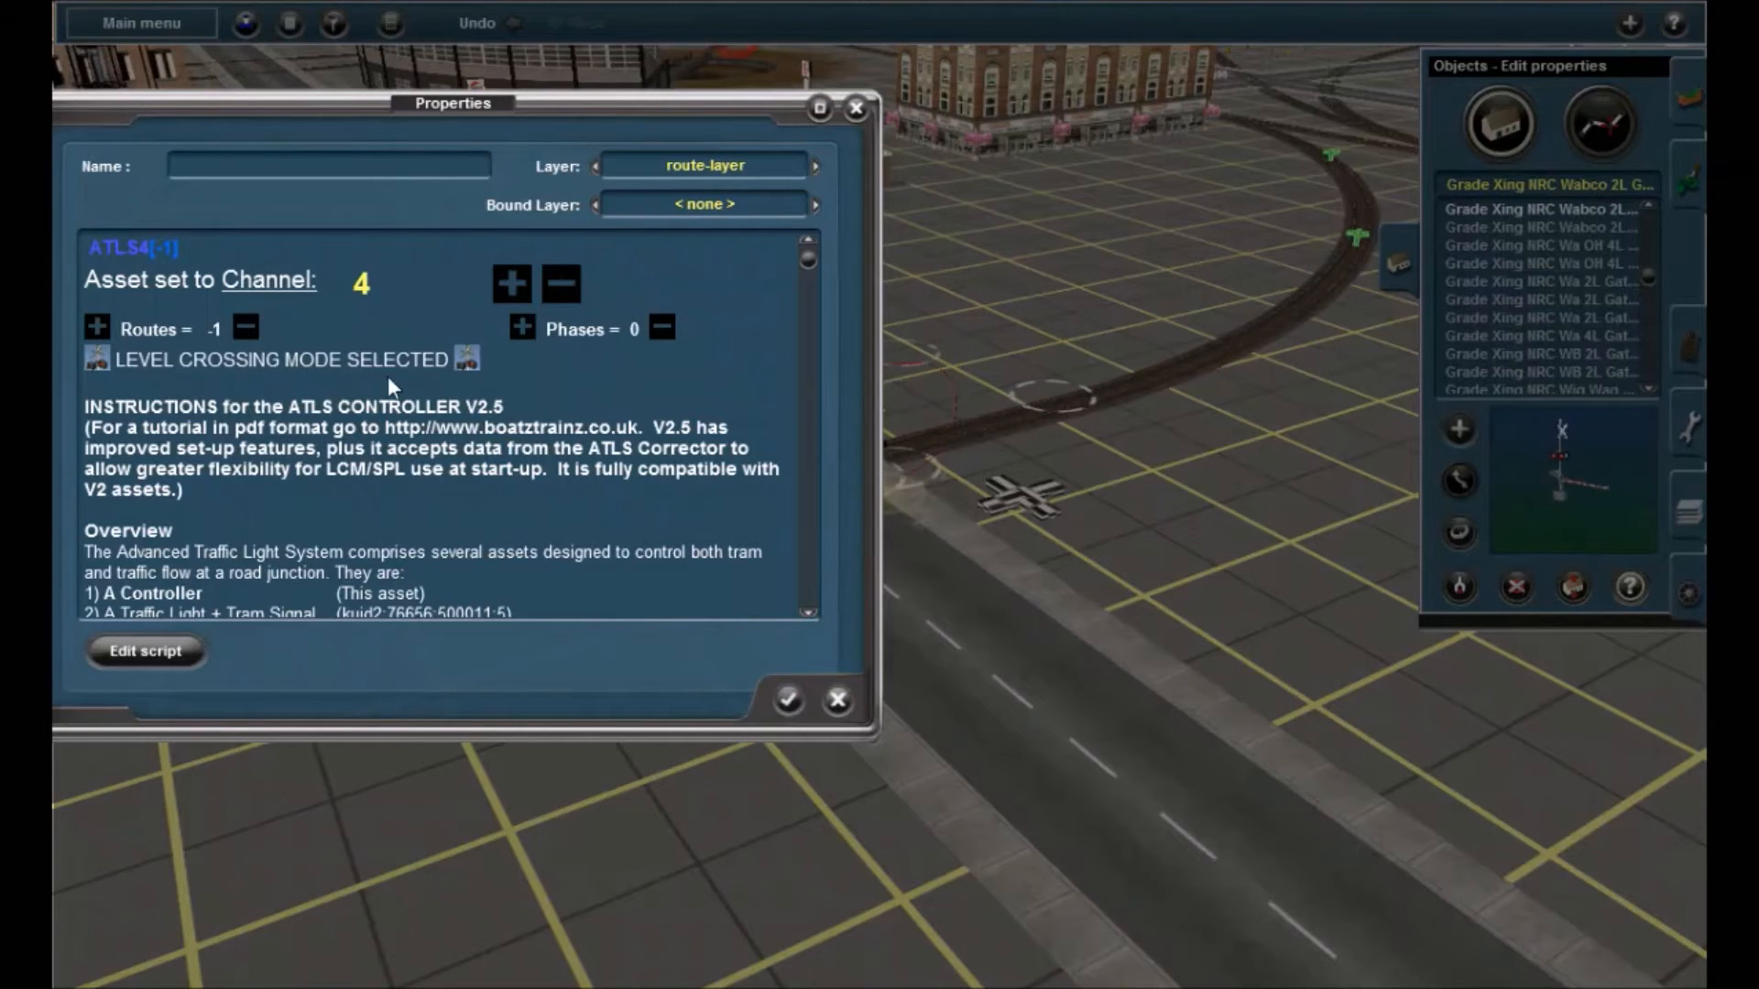
left_click_drag(817, 261, 838, 230)
left_click(788, 700)
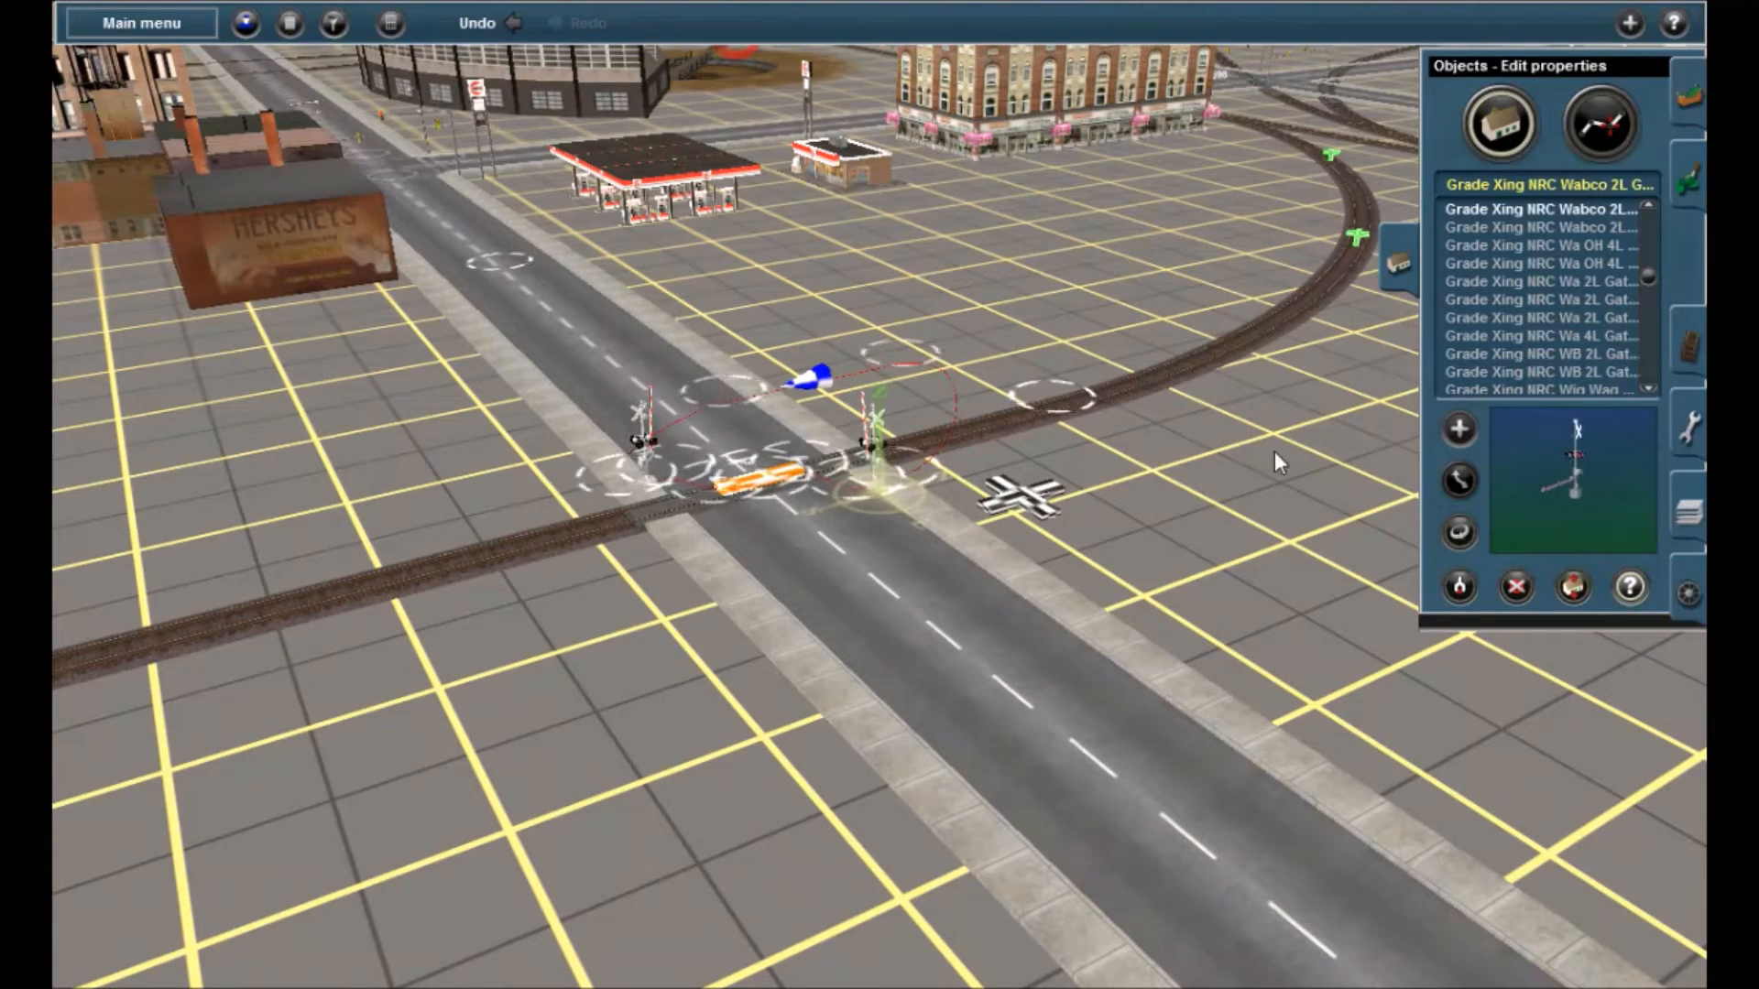
left_click(806, 377)
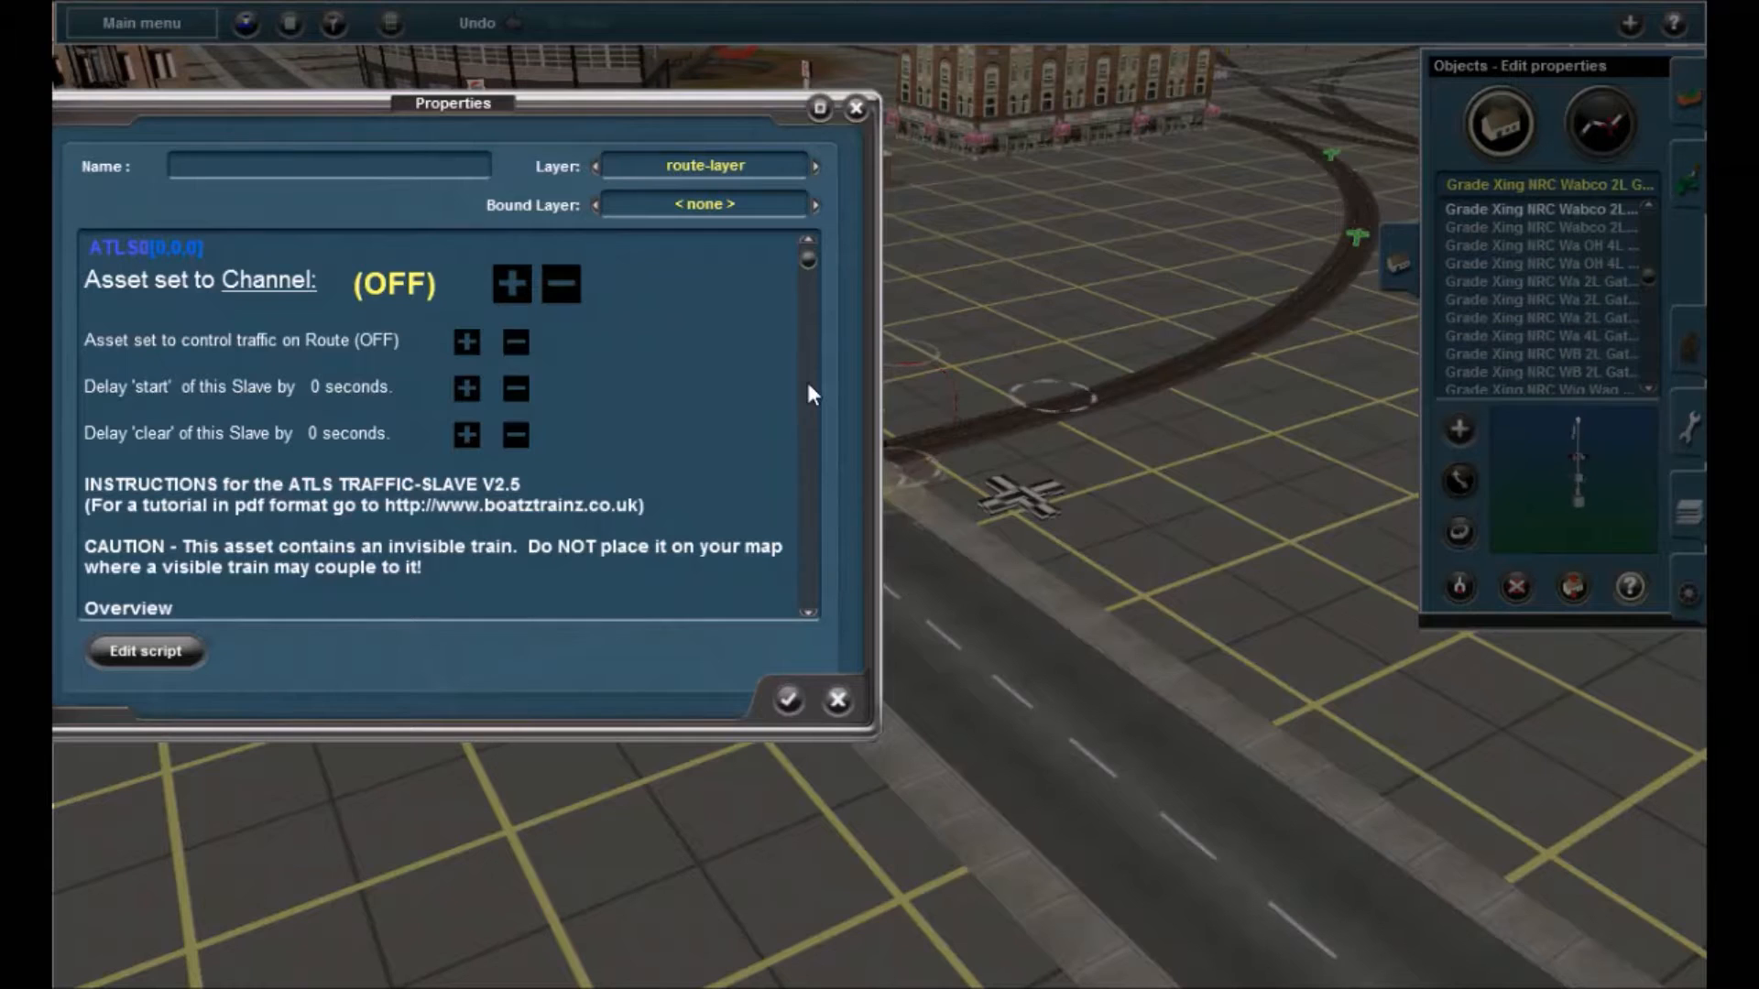
left_click(509, 283)
left_click(510, 283)
left_click(509, 283)
left_click(509, 282)
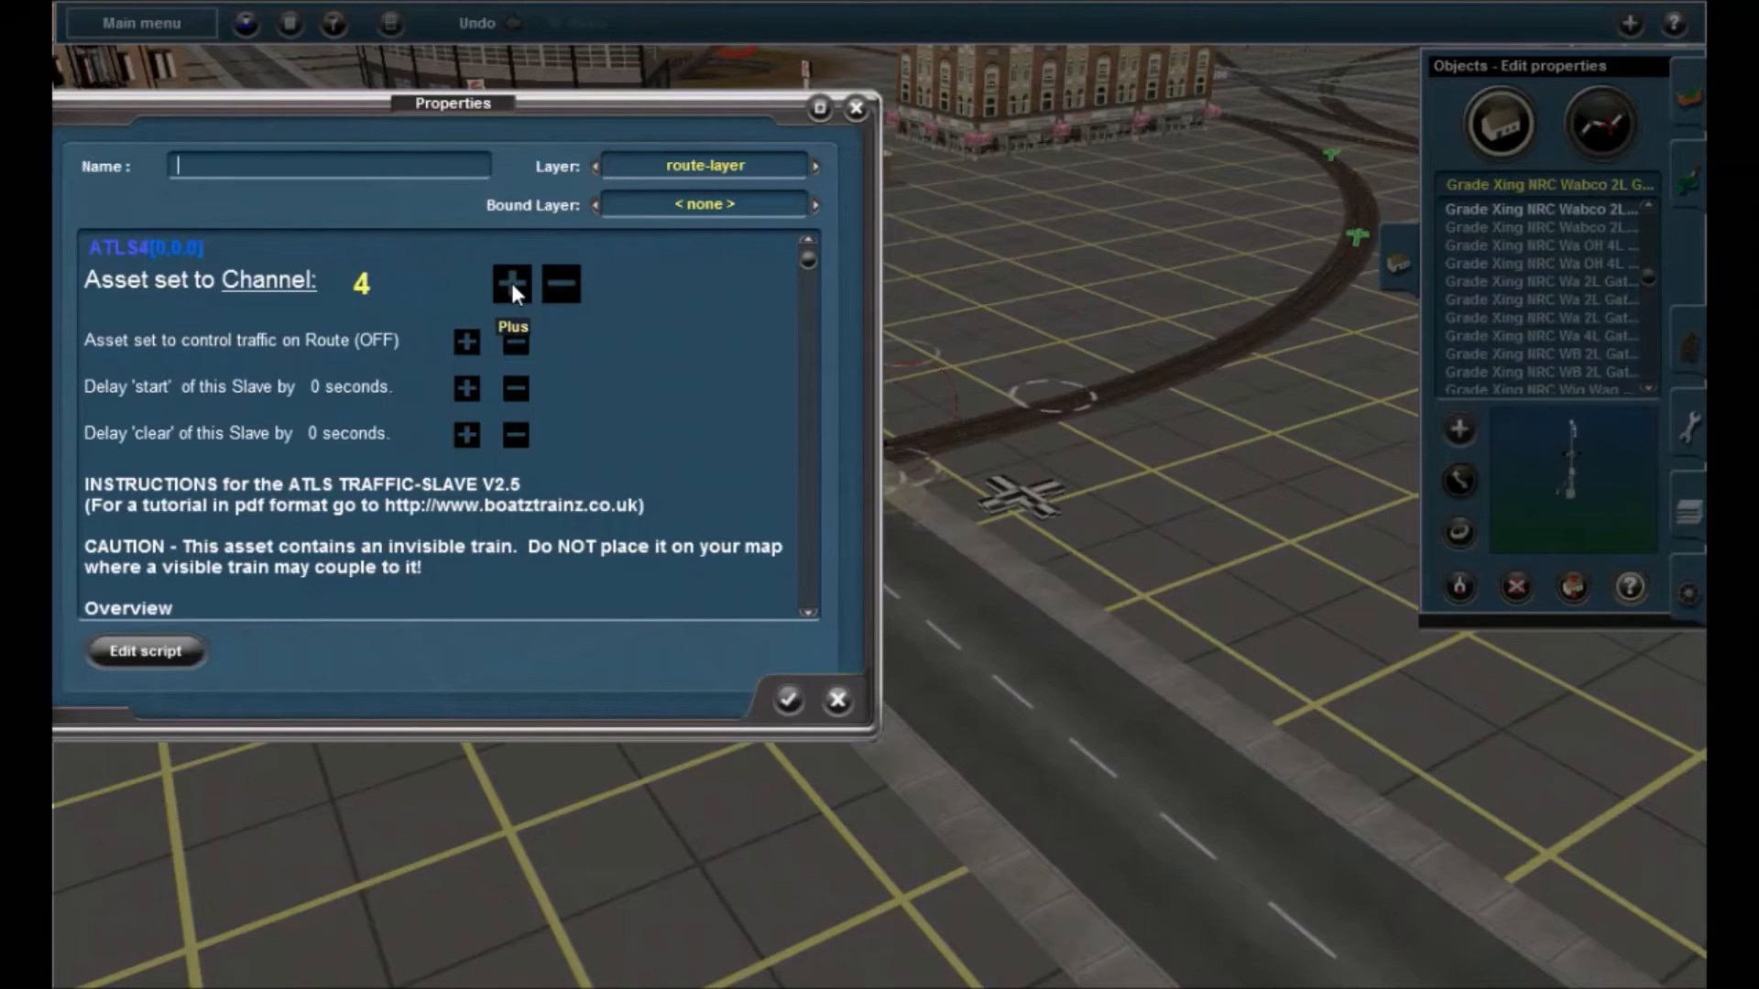
left_click(559, 284)
left_click(559, 285)
left_click(558, 284)
left_click(559, 285)
Allocate channel 4 to the ATLS Traffic-Slave by entering the number directly
left_click(267, 283)
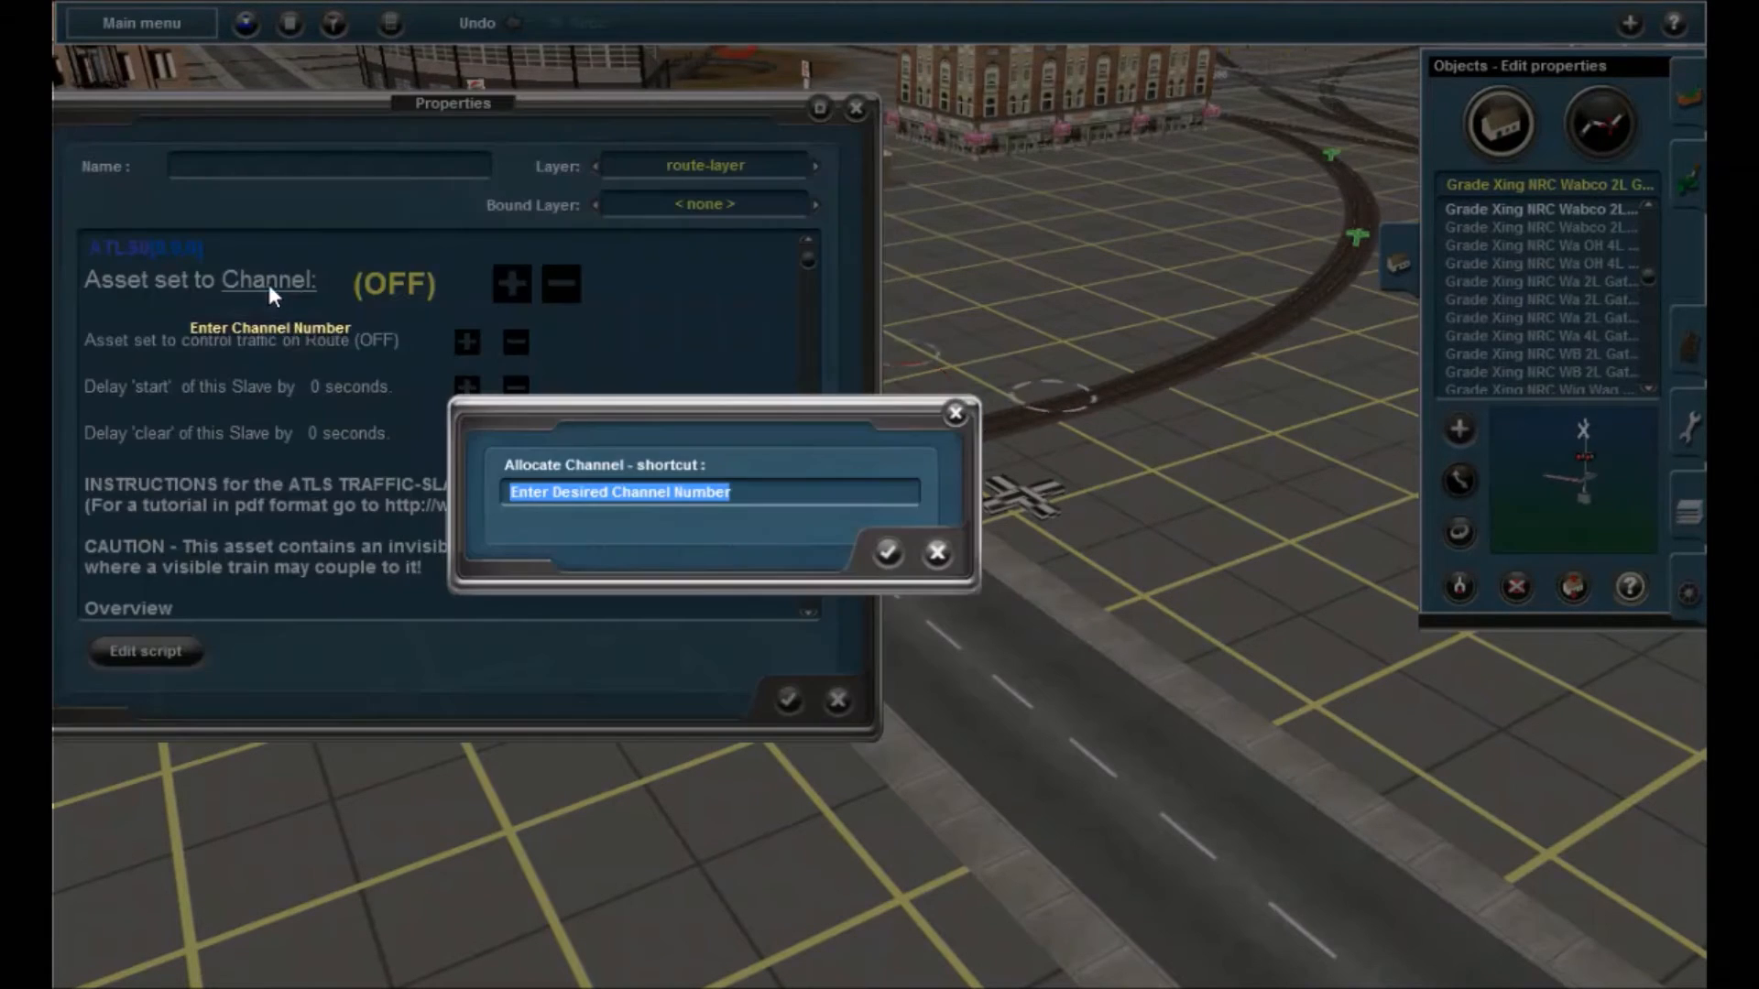
type("4")
key("Return")
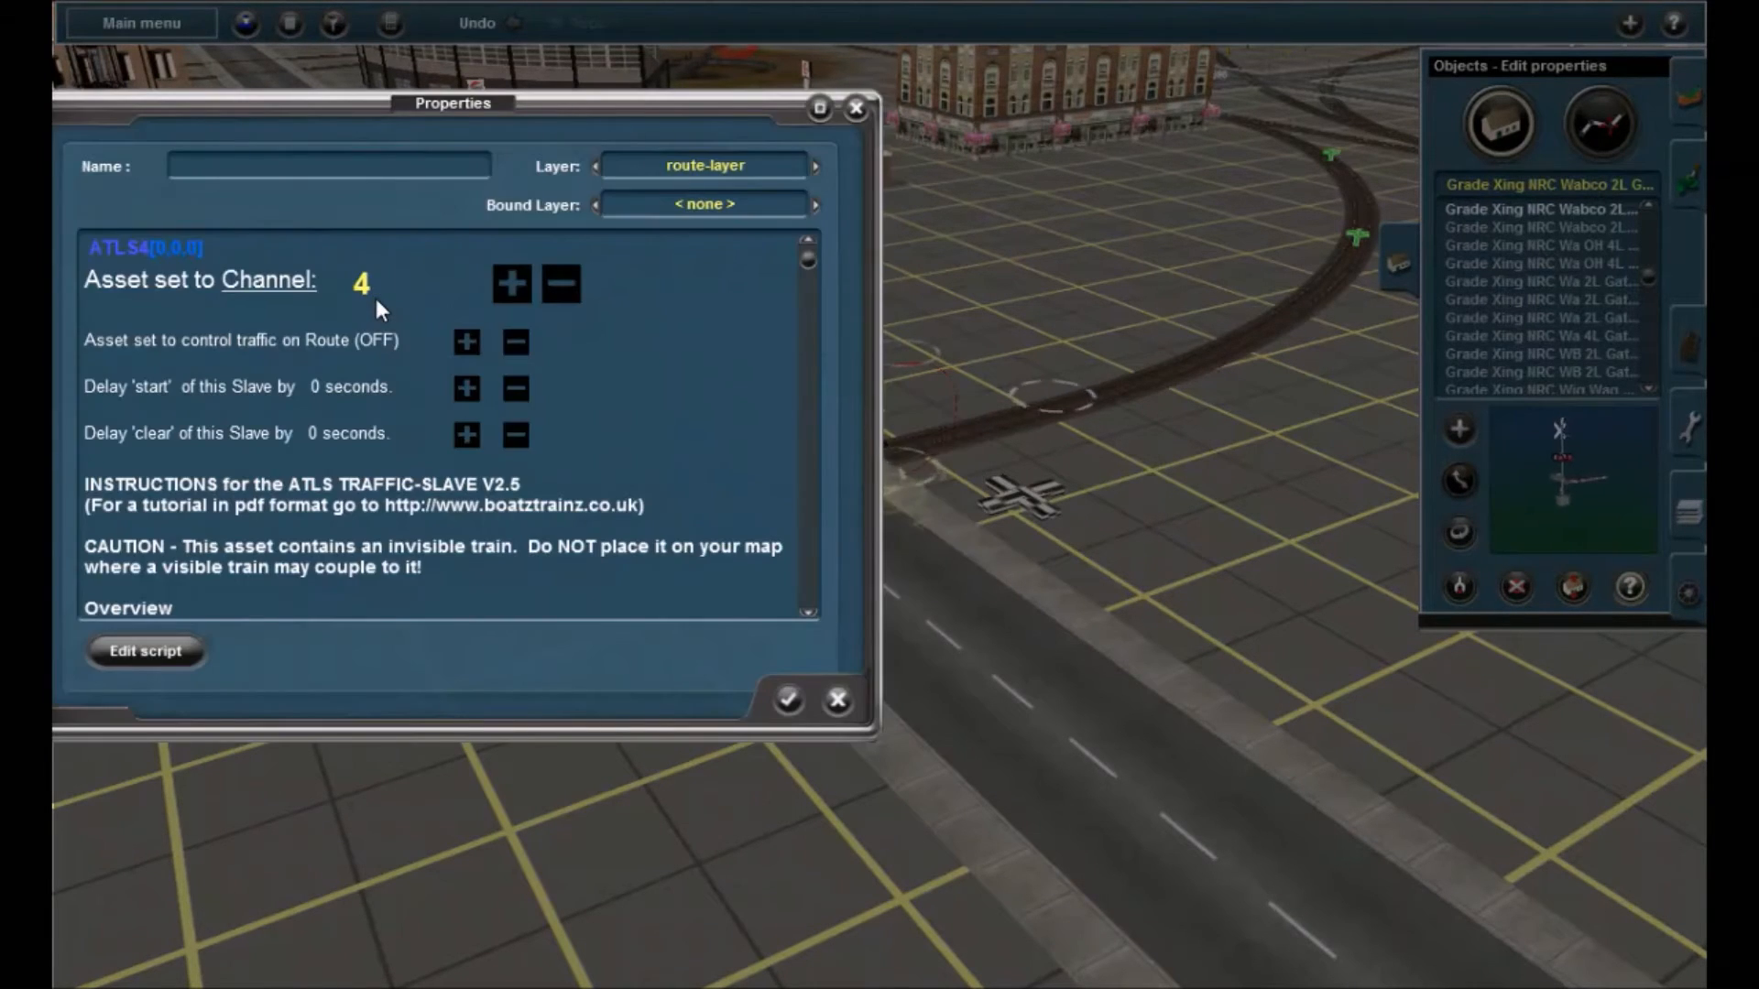
Try allocating channel 69 to the Traffic-Slave and return it to channel 4
left_click(289, 290)
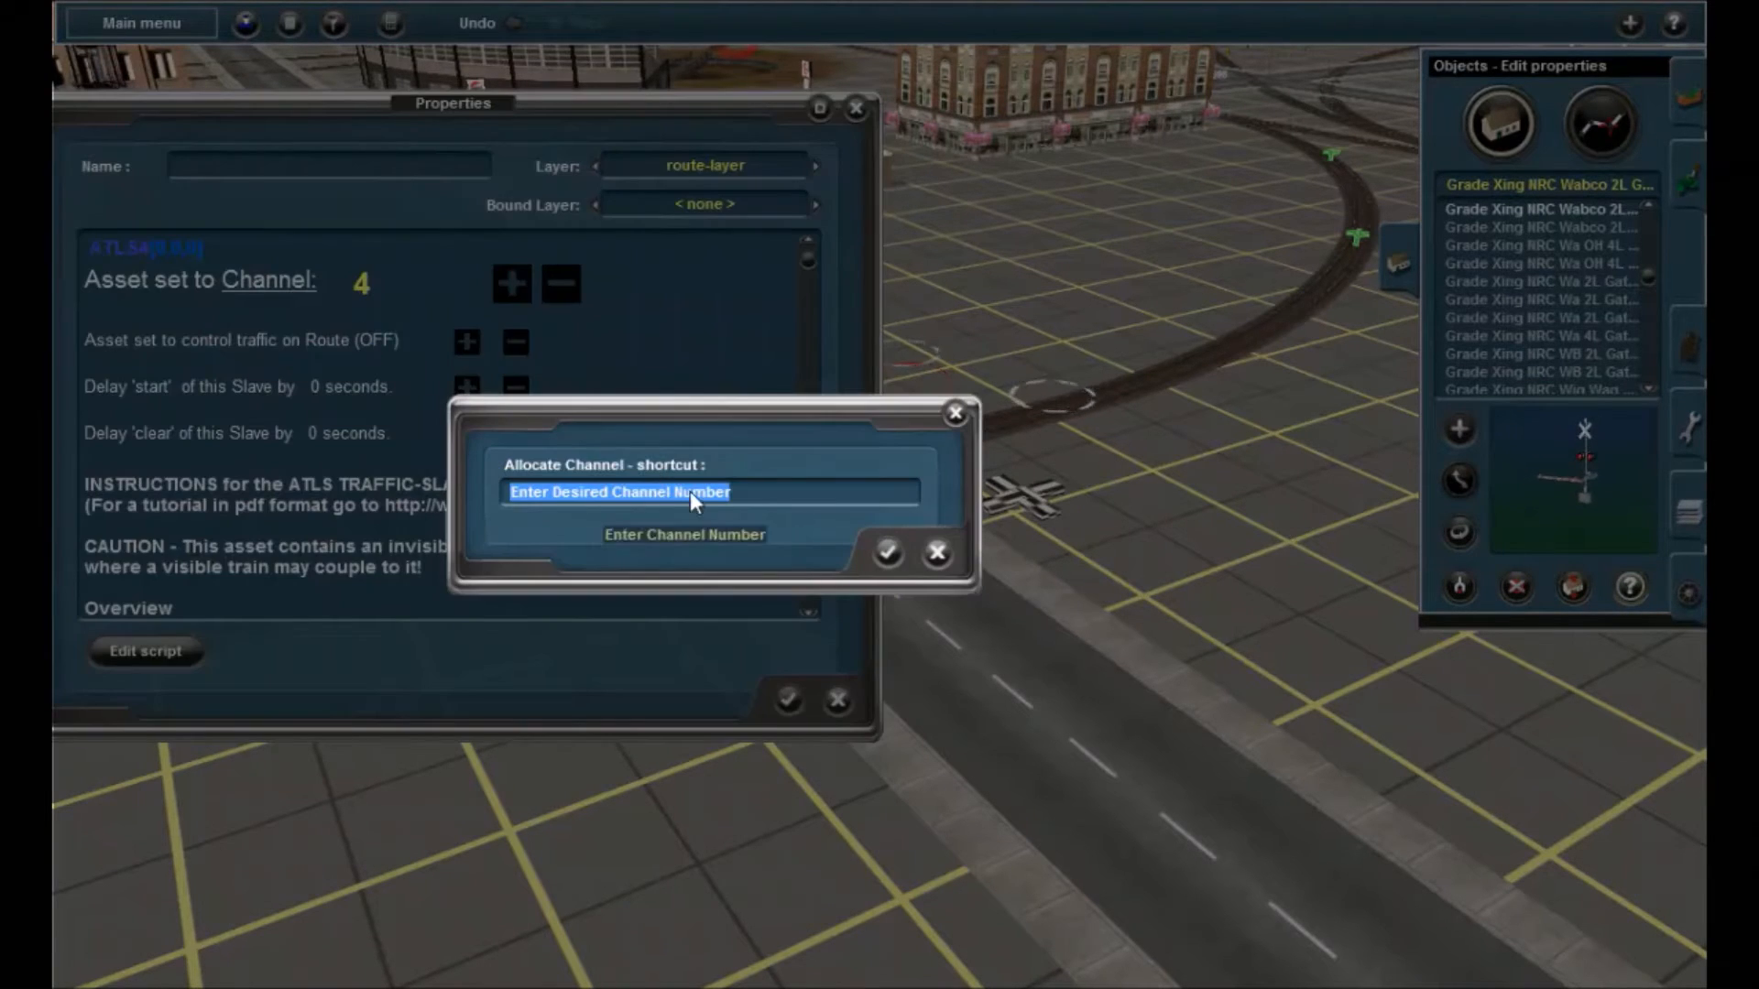
type("69")
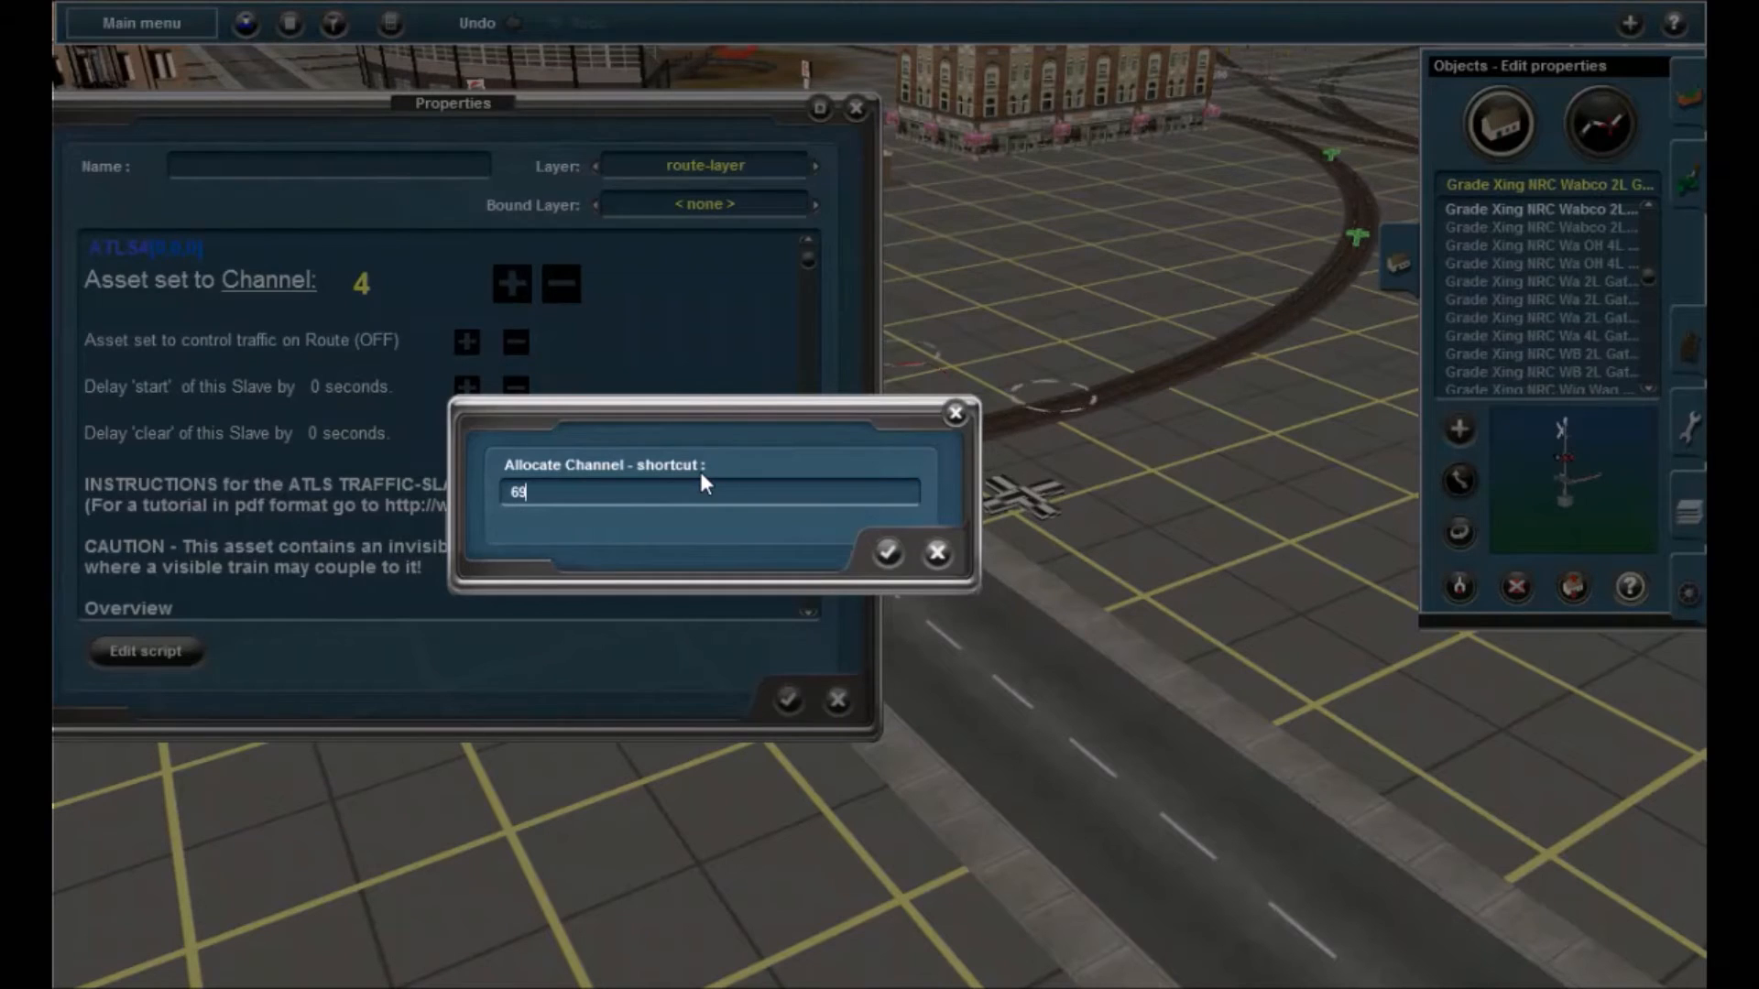
key("Return")
left_click(285, 278)
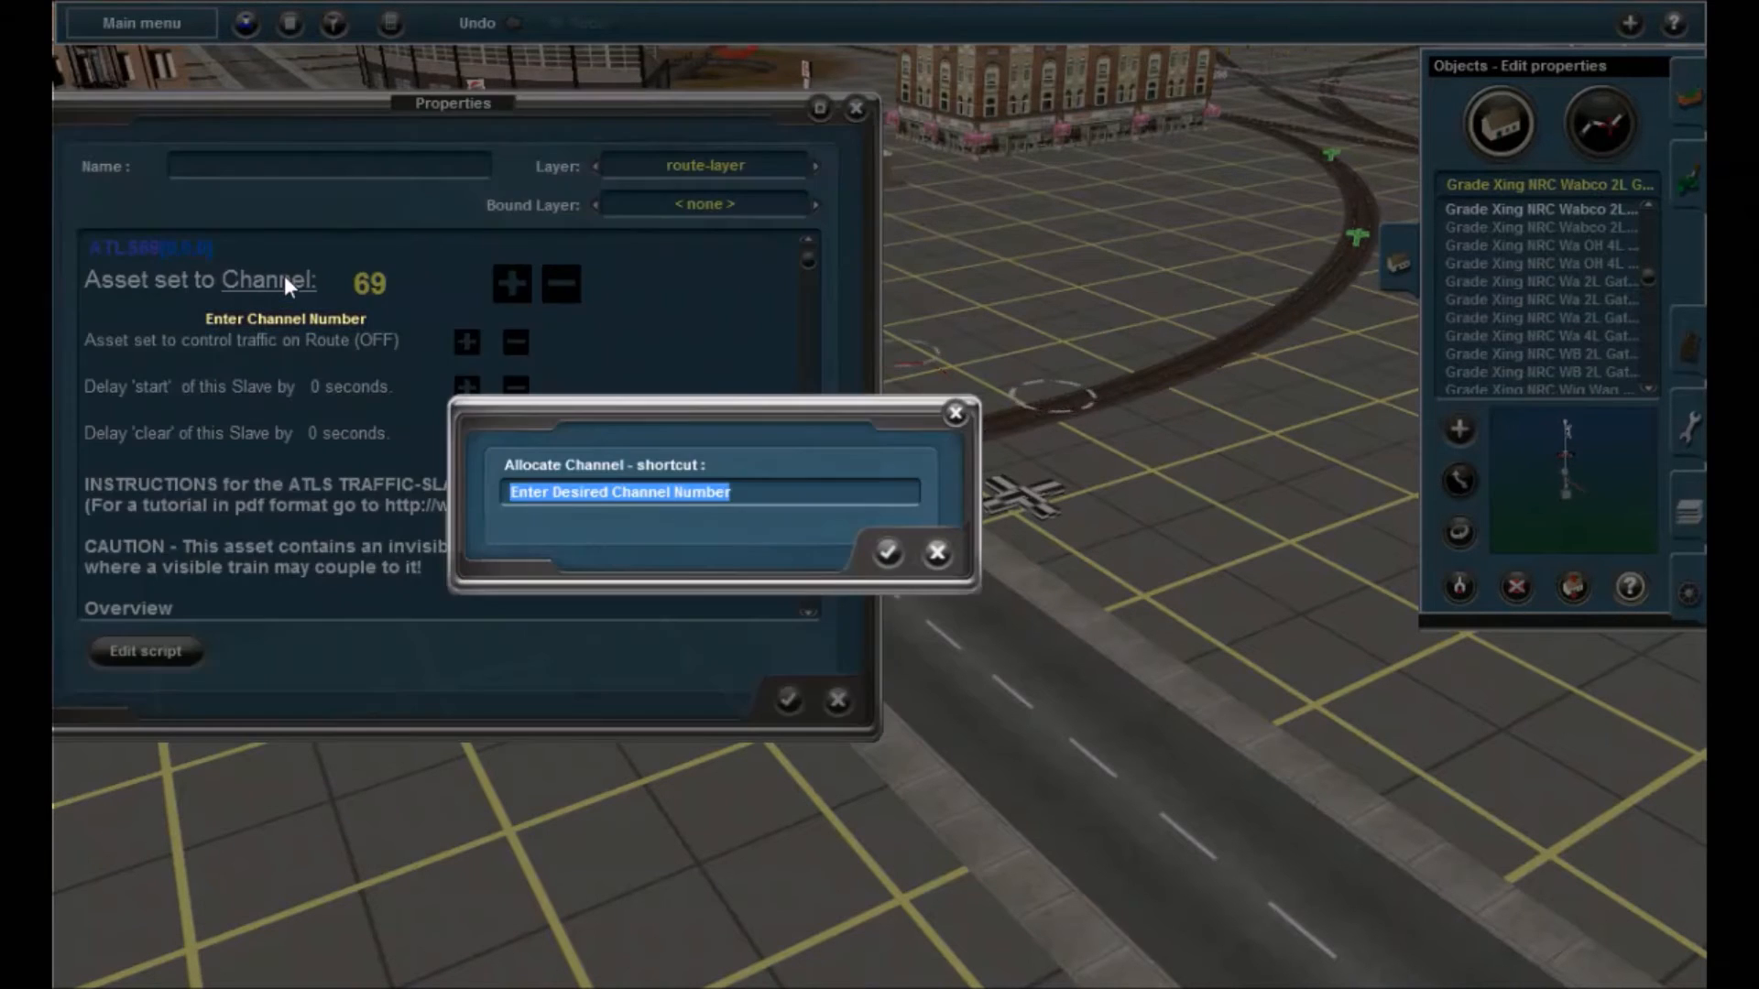
type("4")
key("Return")
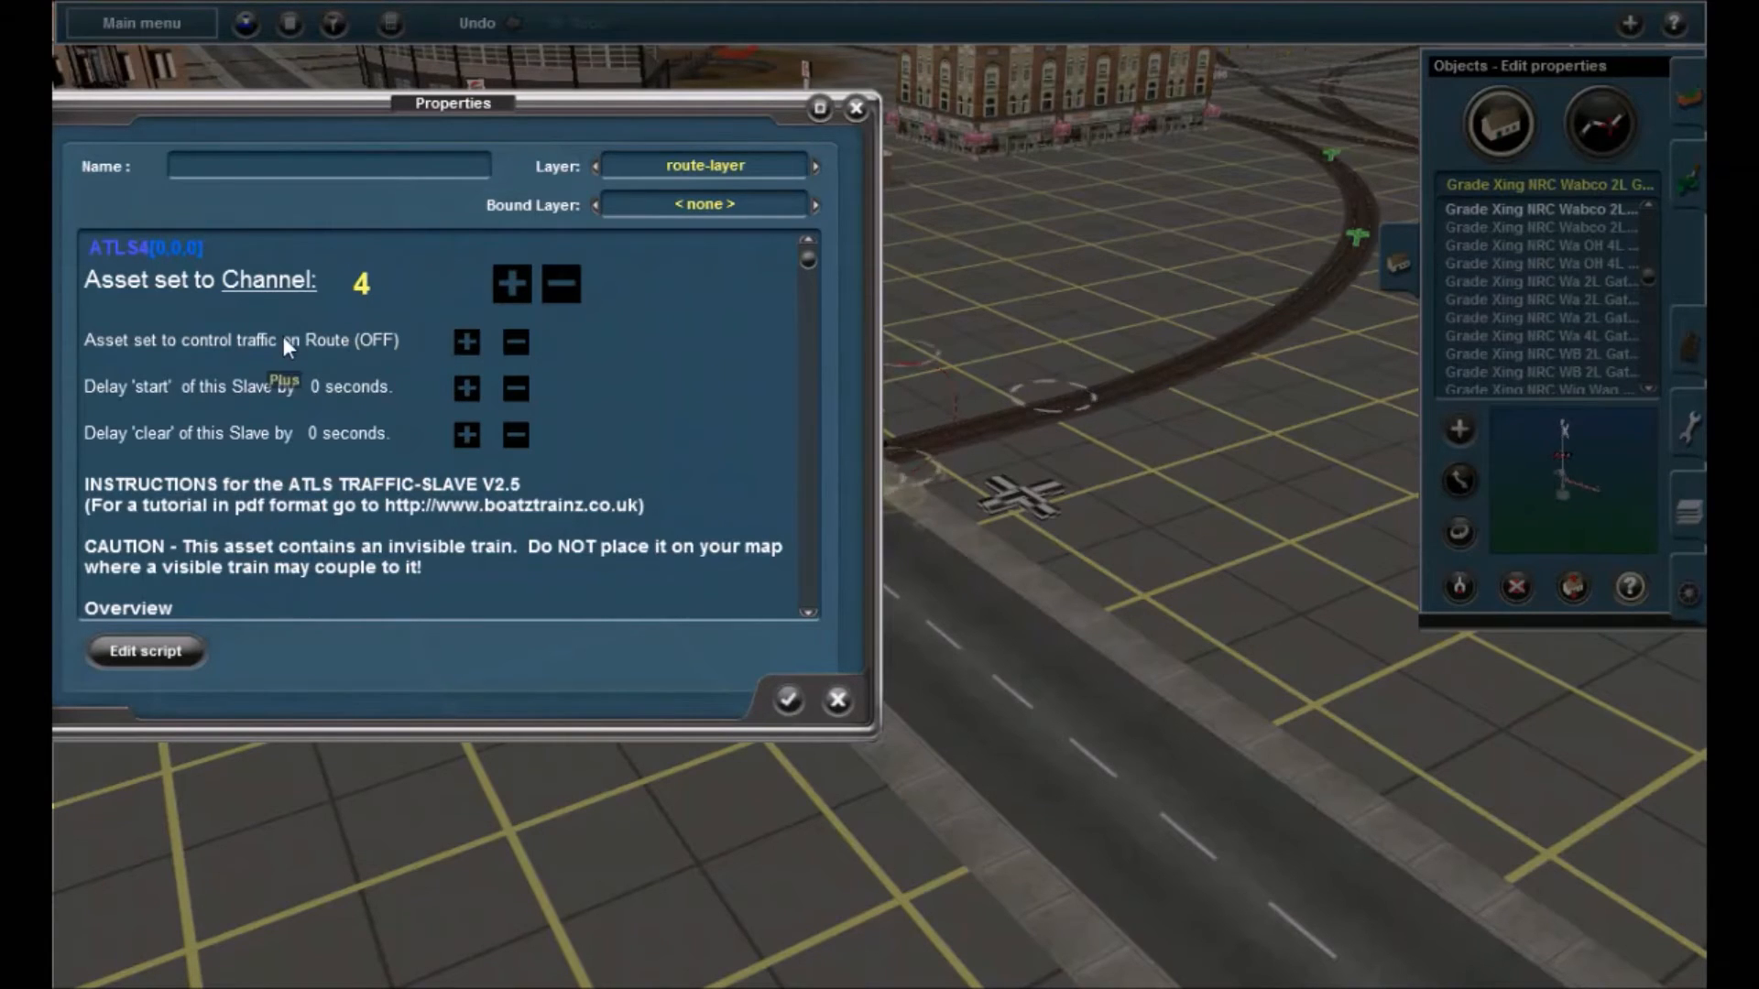
Set the Traffic-Slave to control traffic on Route LCM and accept its properties
left_click(466, 342)
left_click(466, 342)
left_click(514, 343)
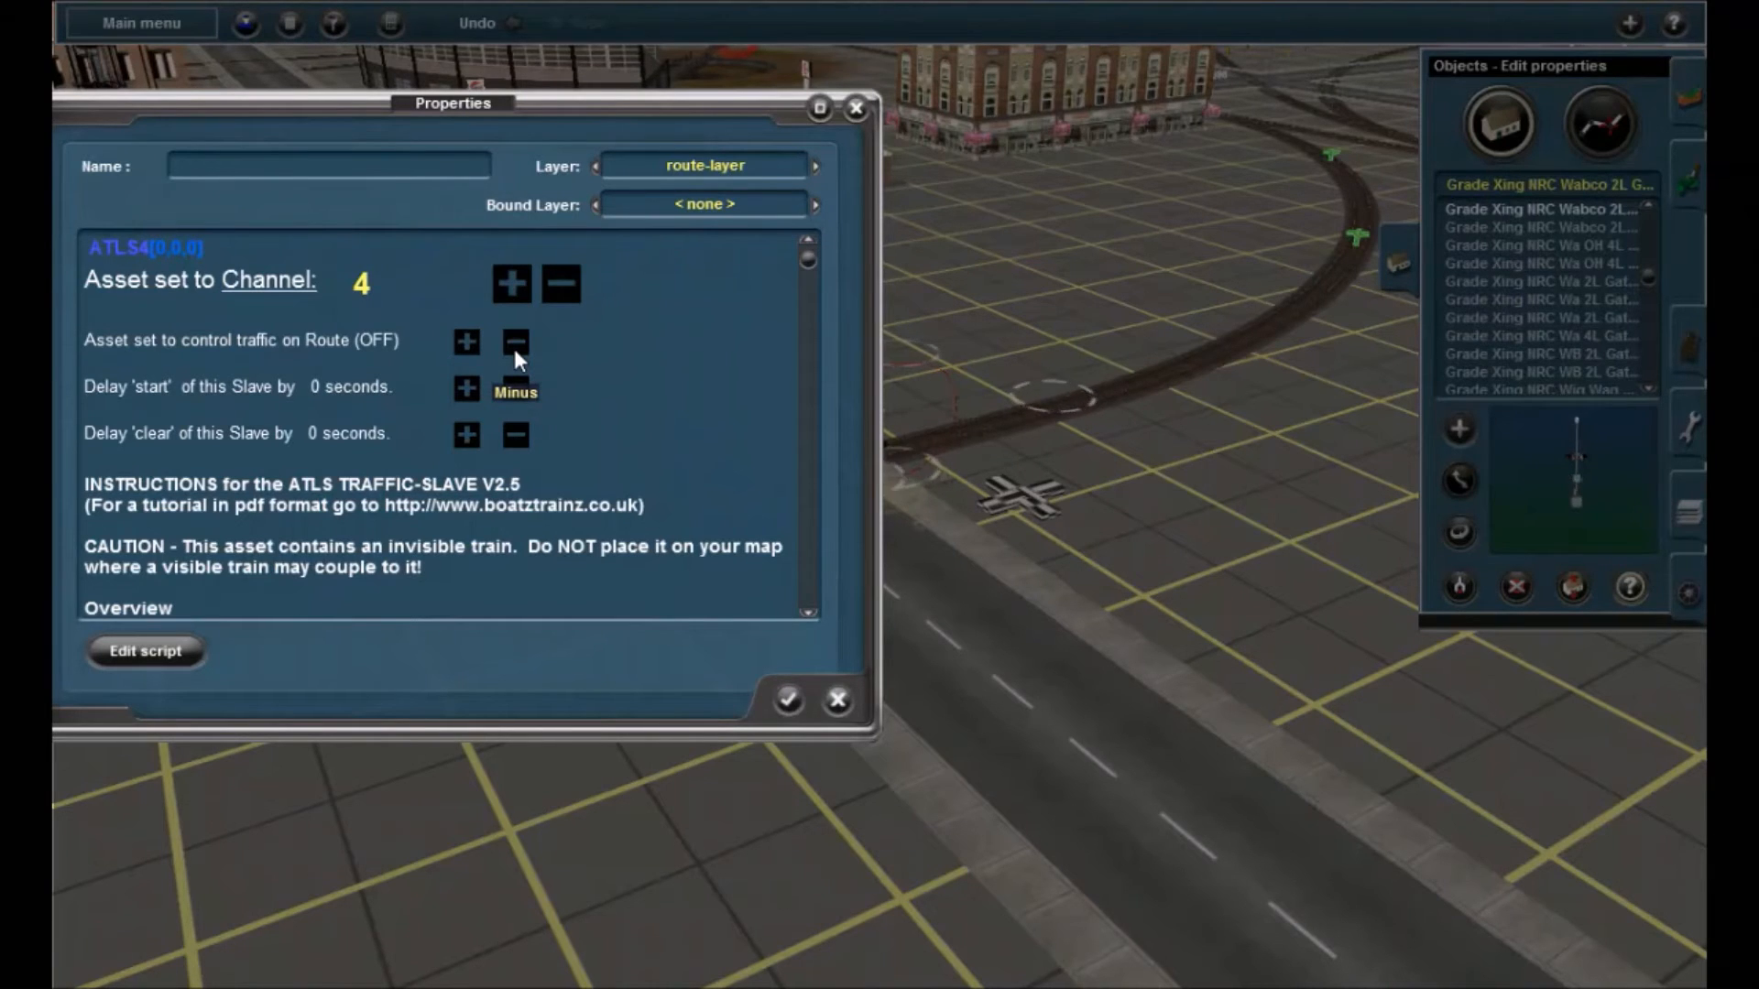
left_click(514, 343)
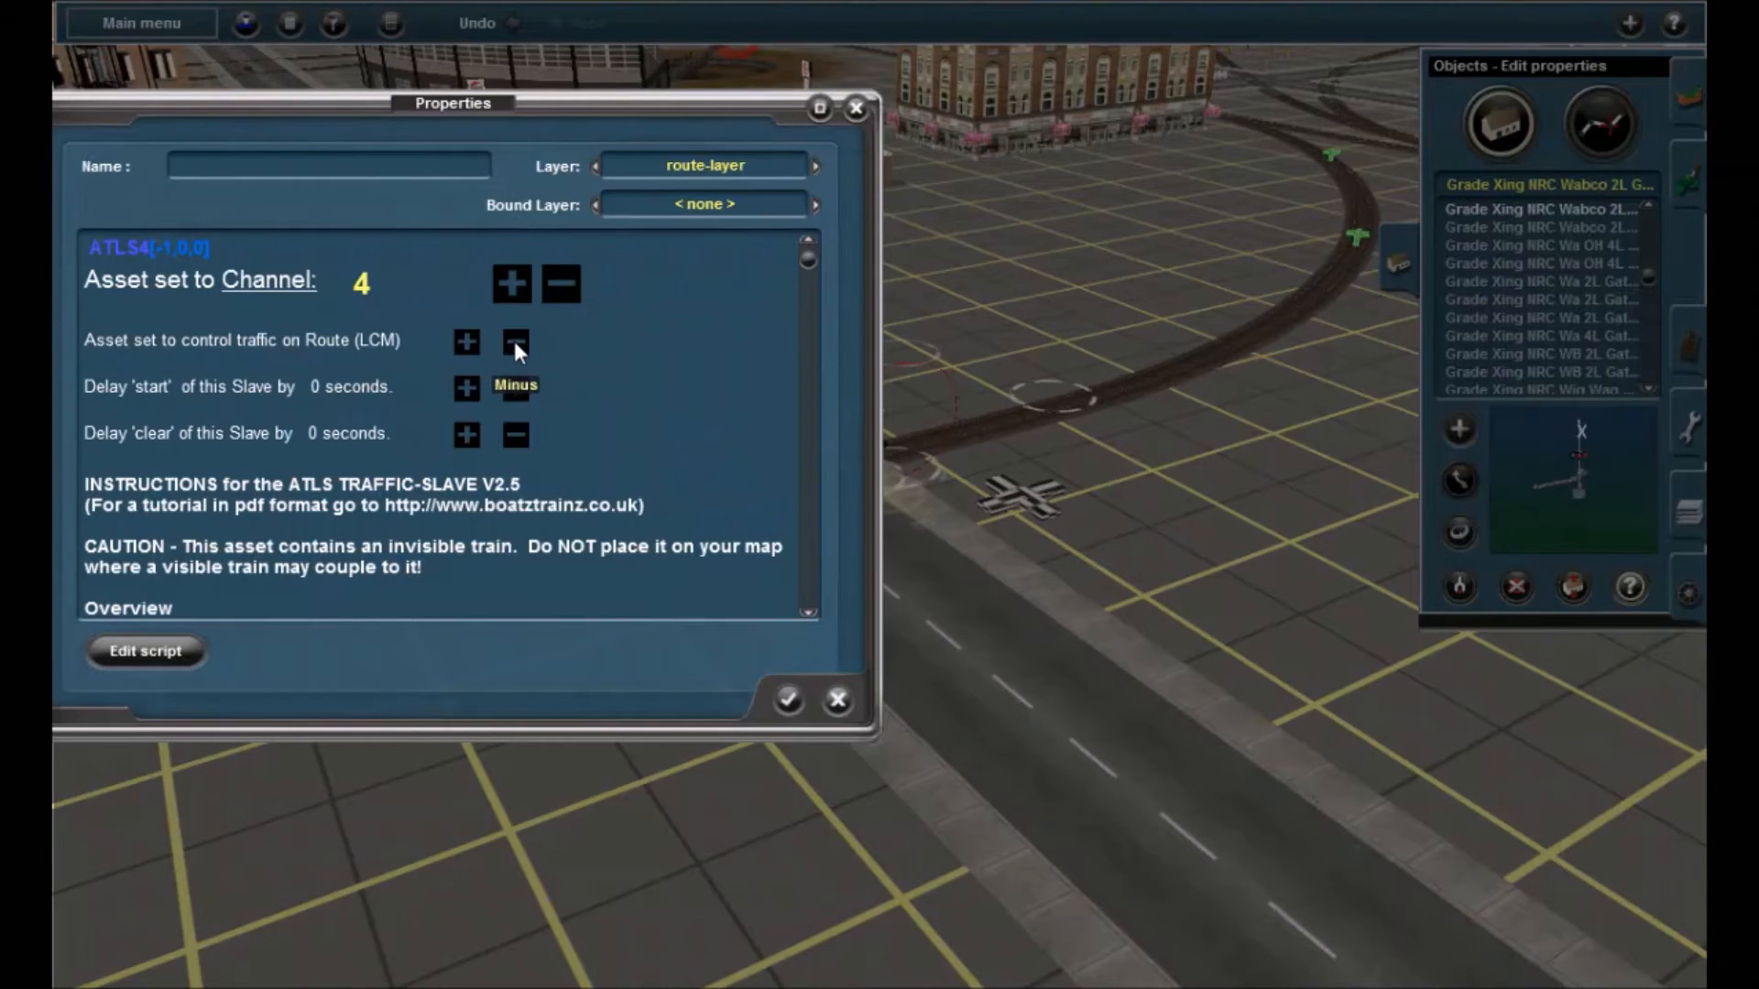
left_click_drag(807, 259, 827, 215)
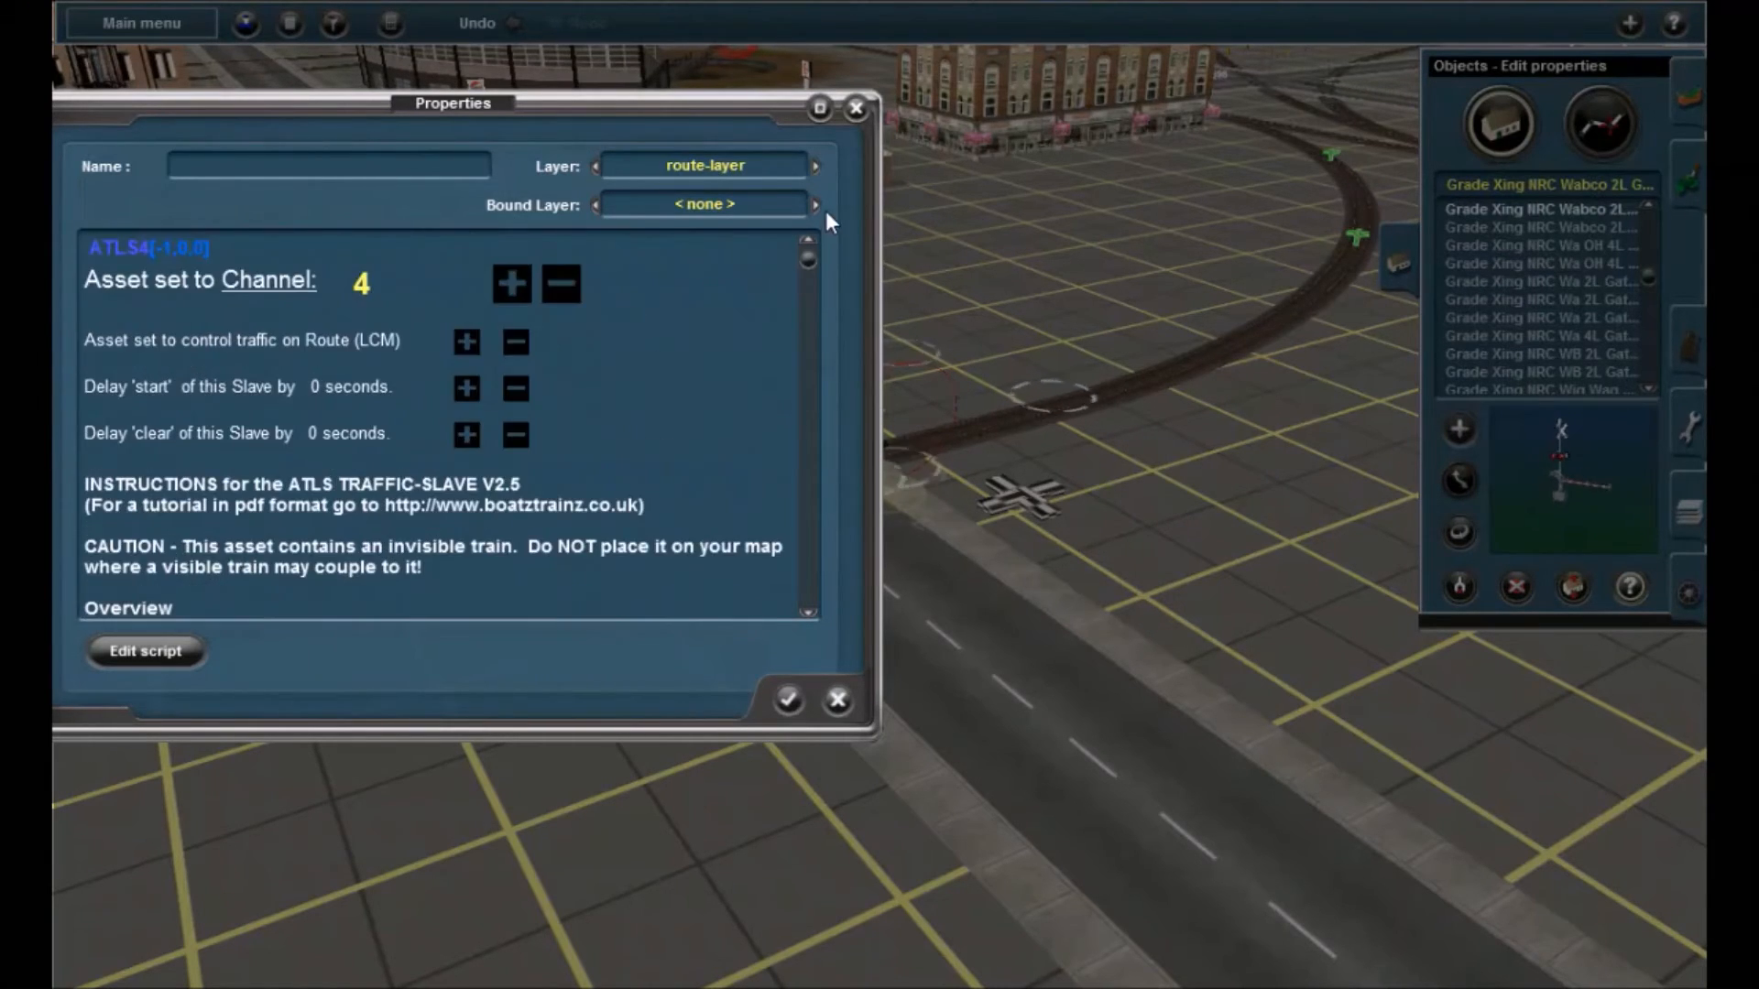
left_click(791, 702)
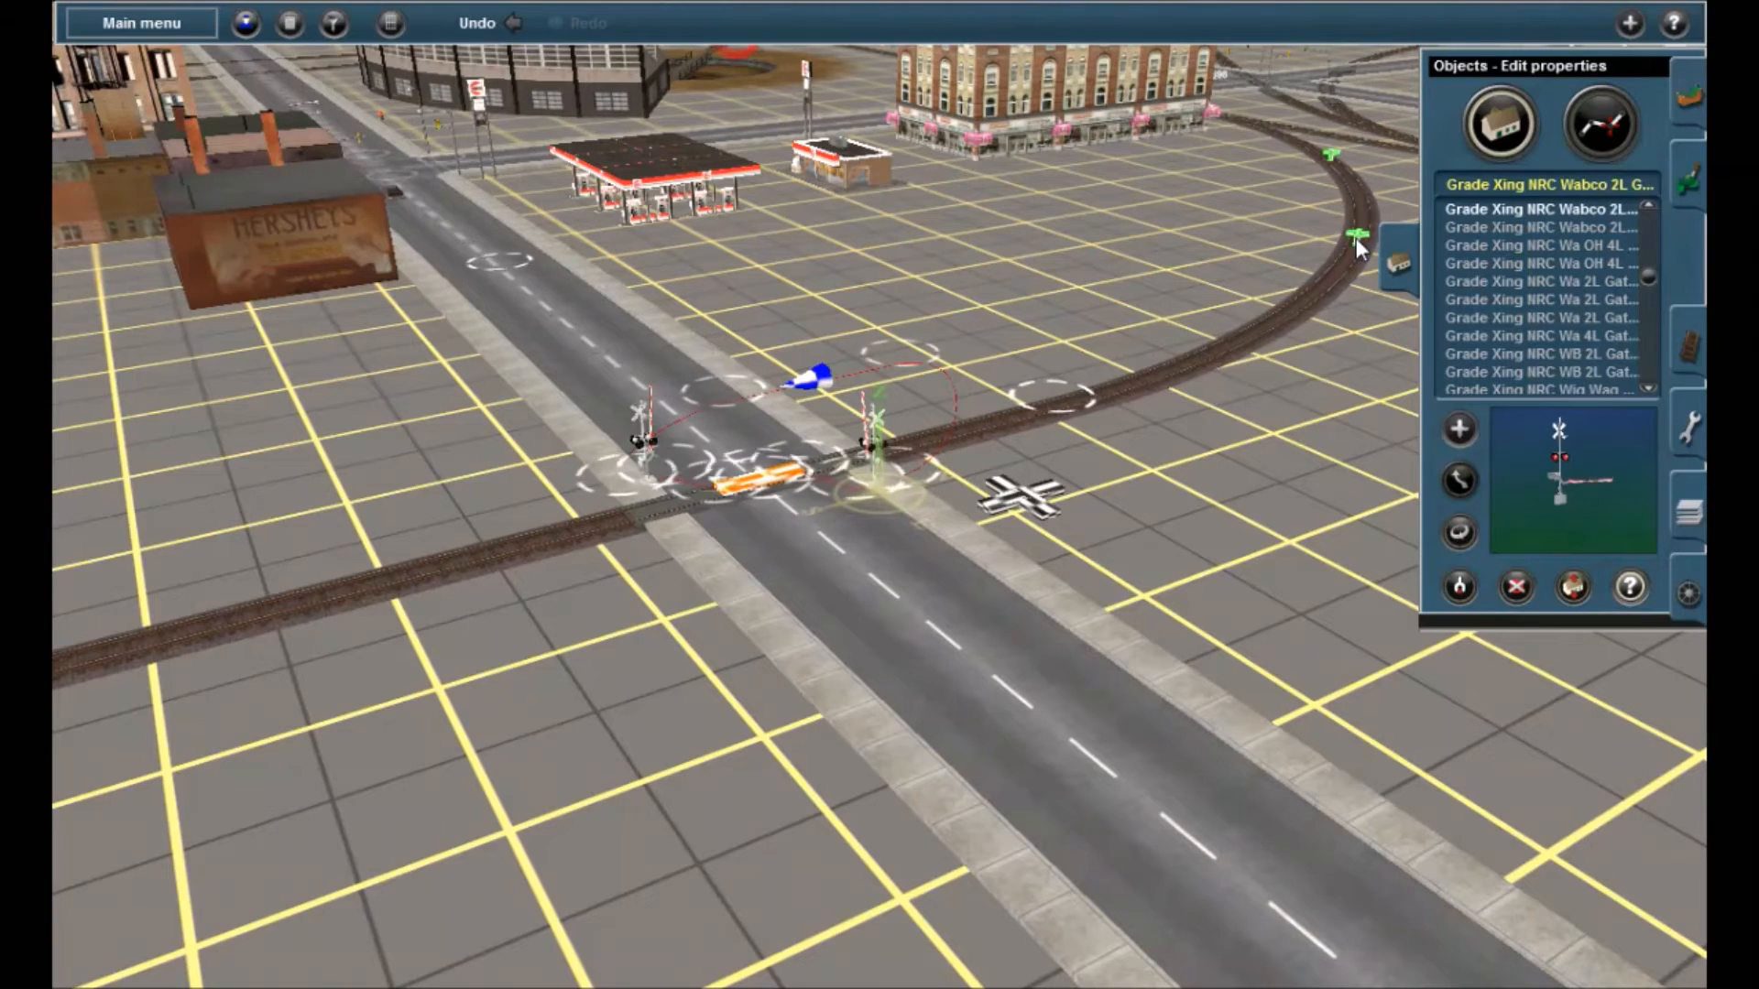
Set the ATLS Trigger on the curved track nearest the crossing to channel 4 and accept its properties
left_click(1686, 325)
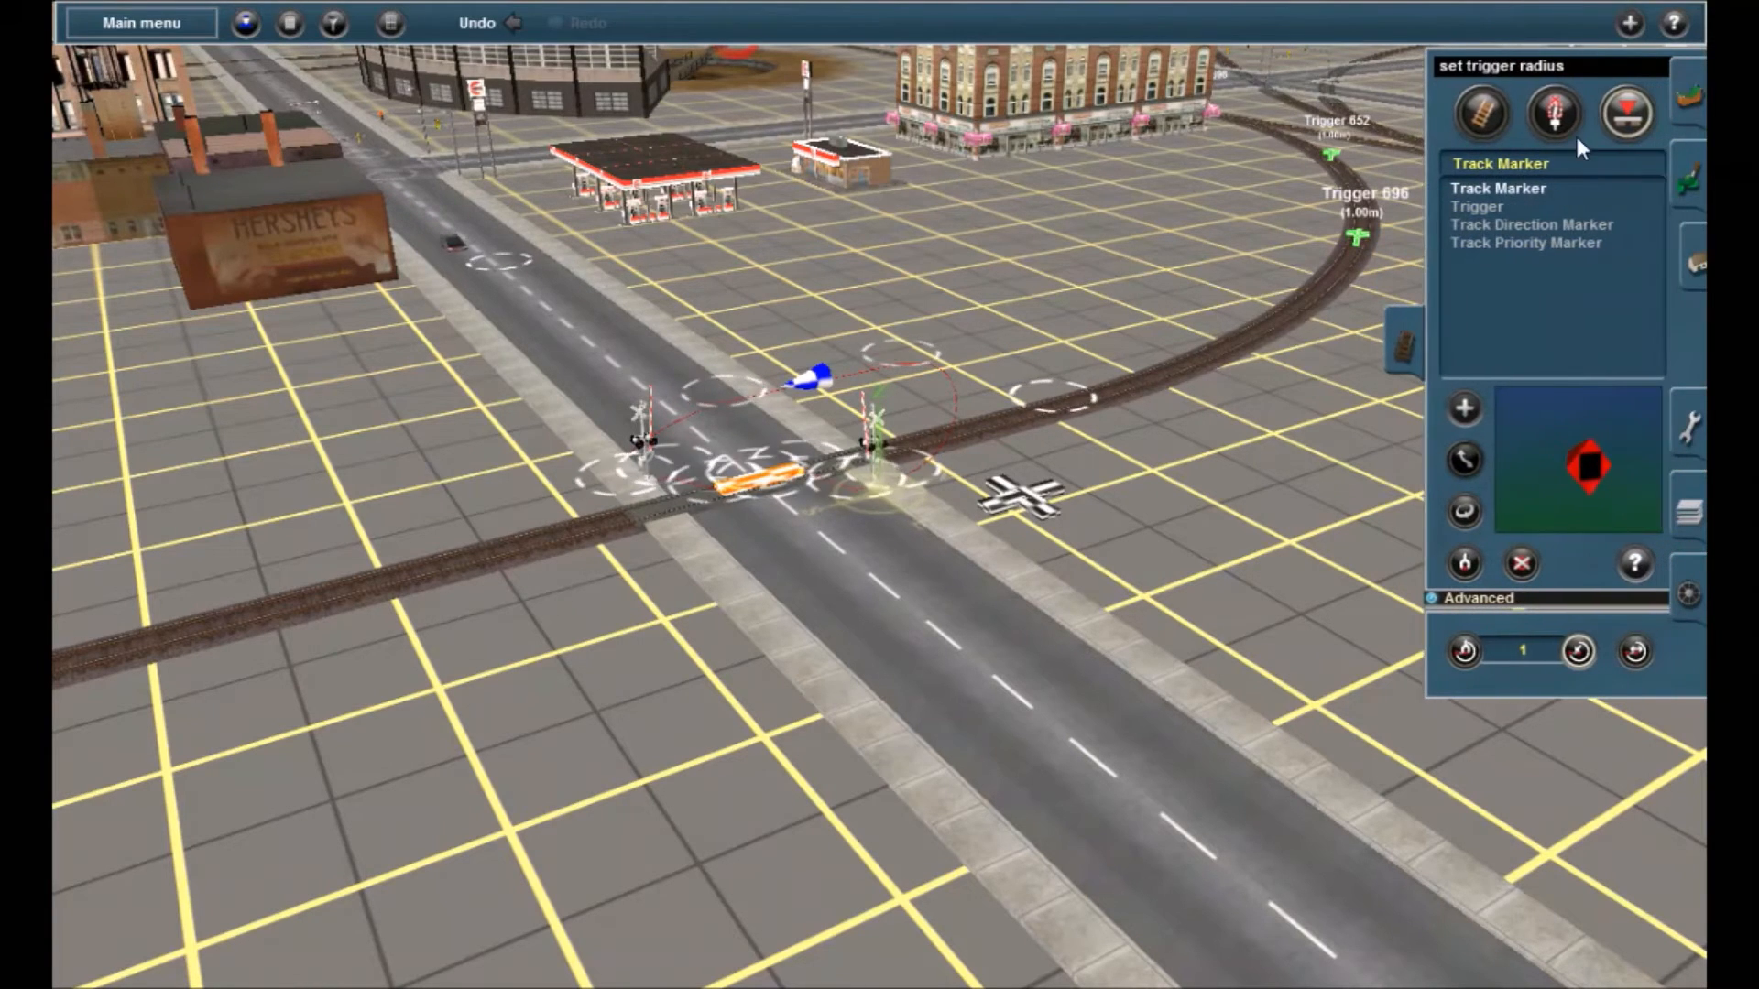
left_click(1559, 123)
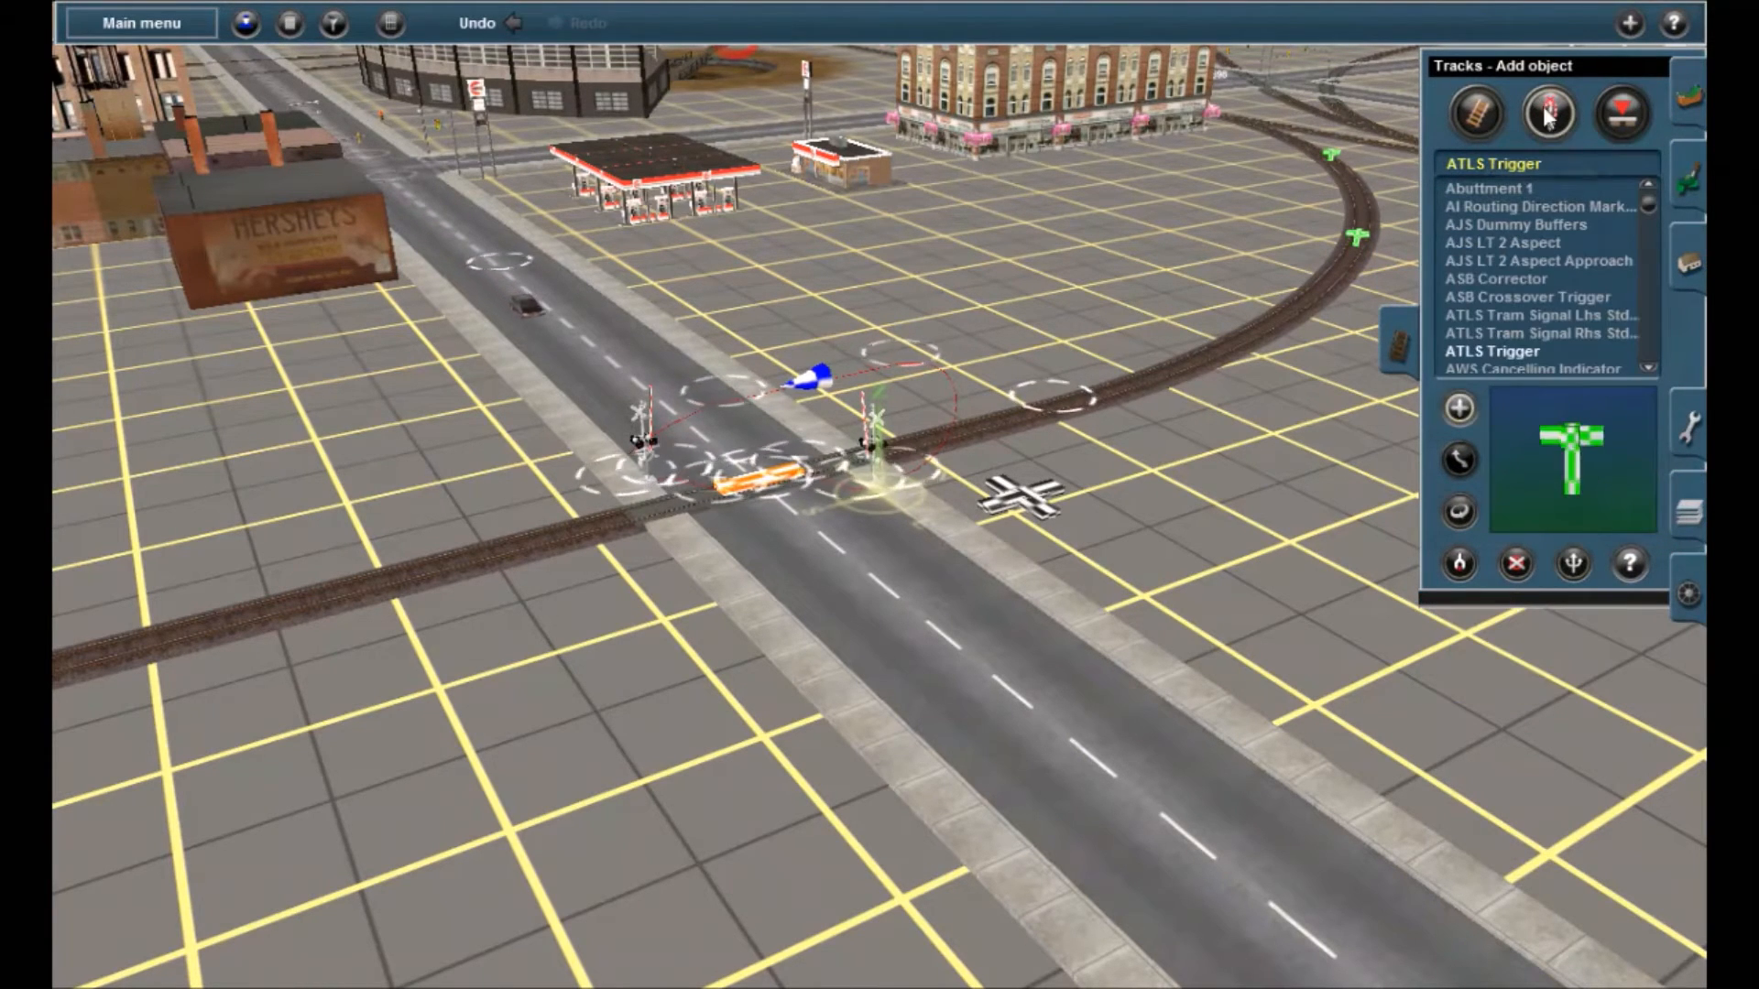
left_click(1626, 566)
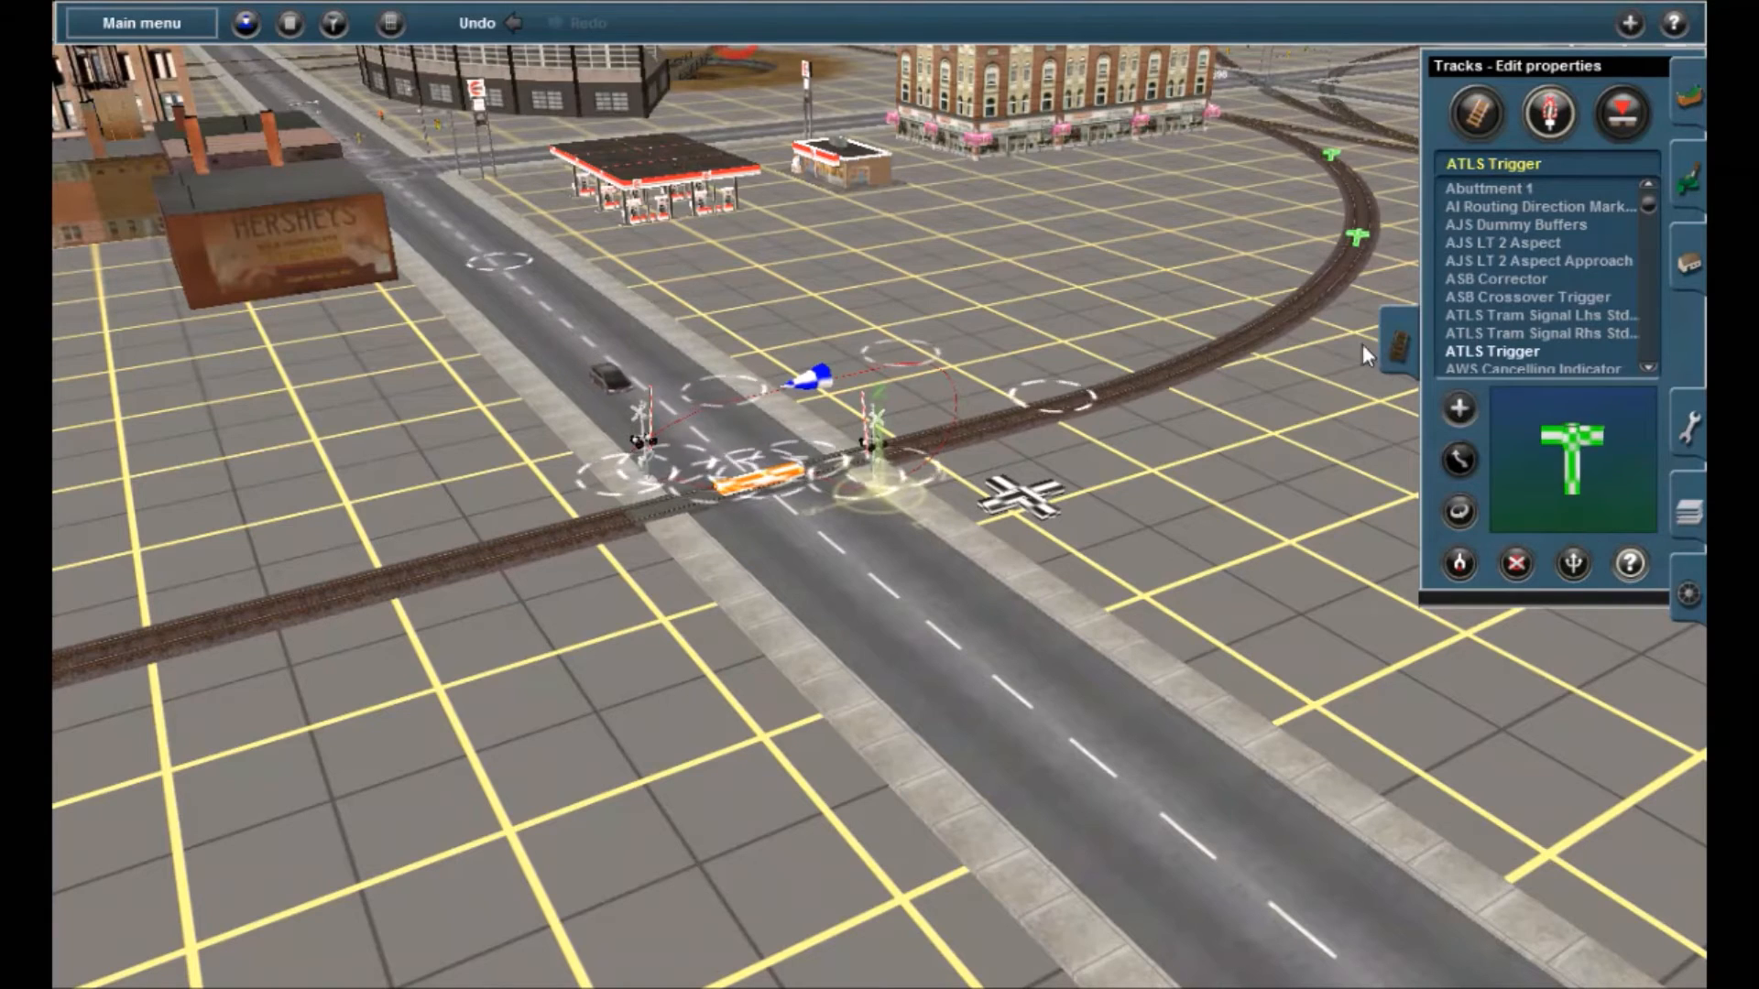
left_click(1356, 238)
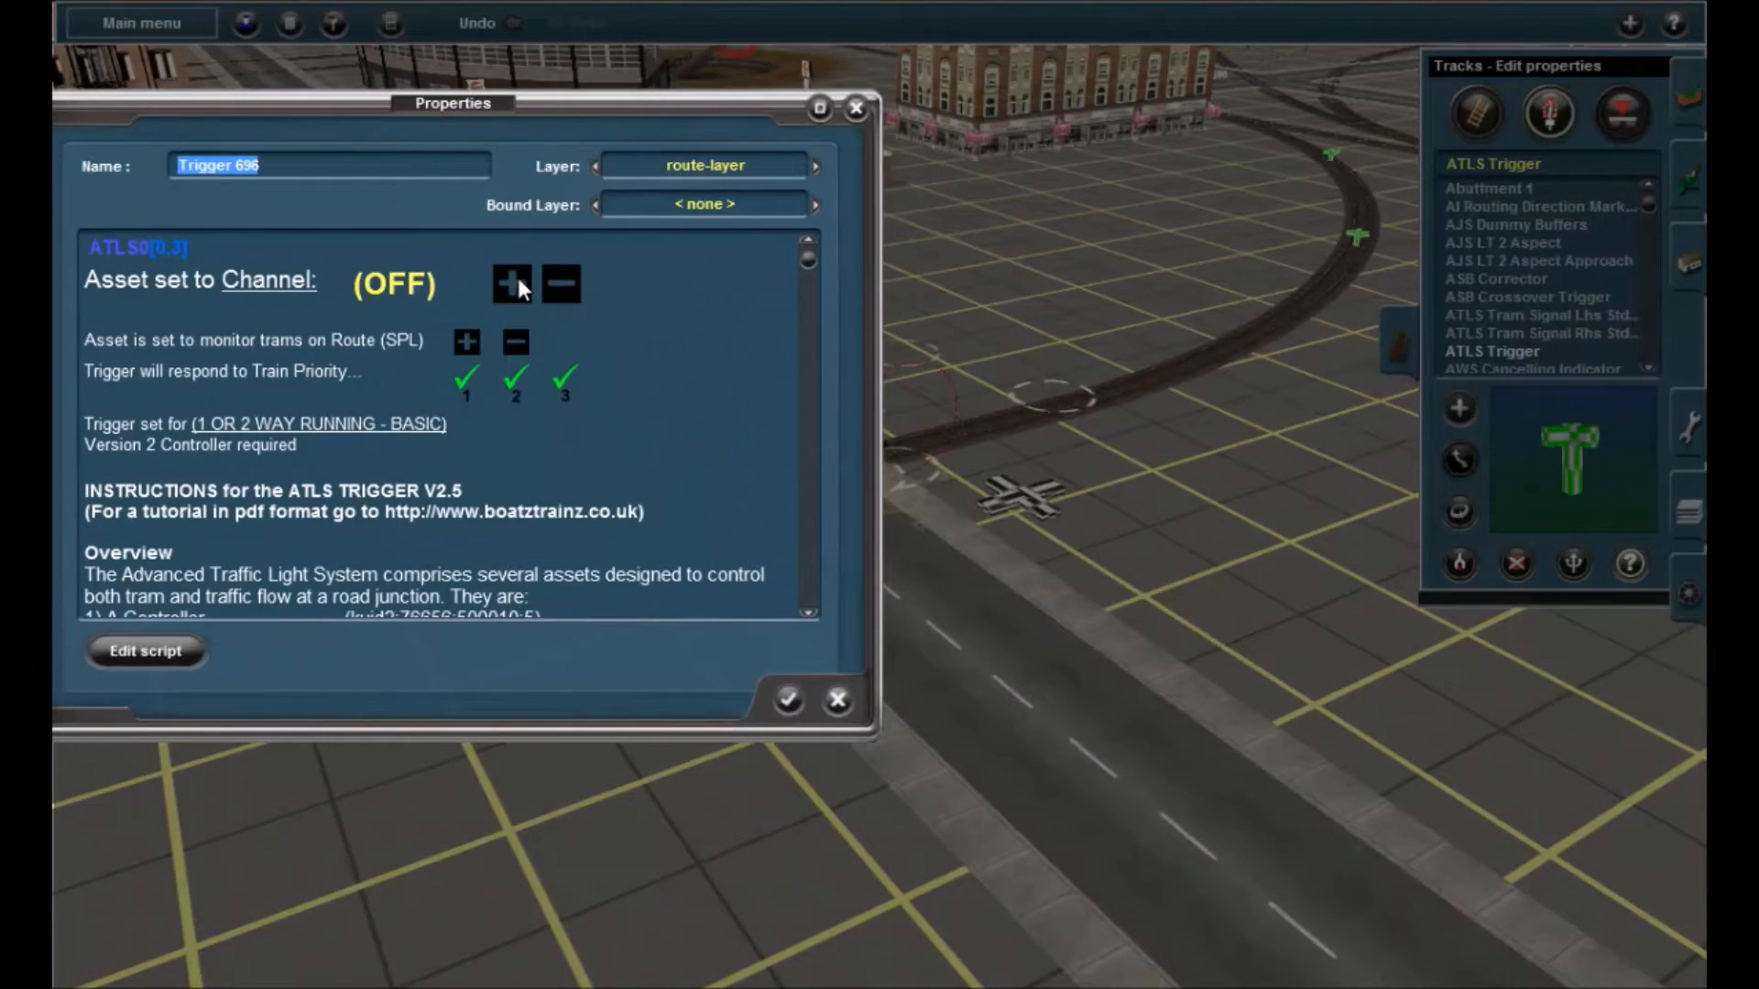
left_click(288, 283)
type("4")
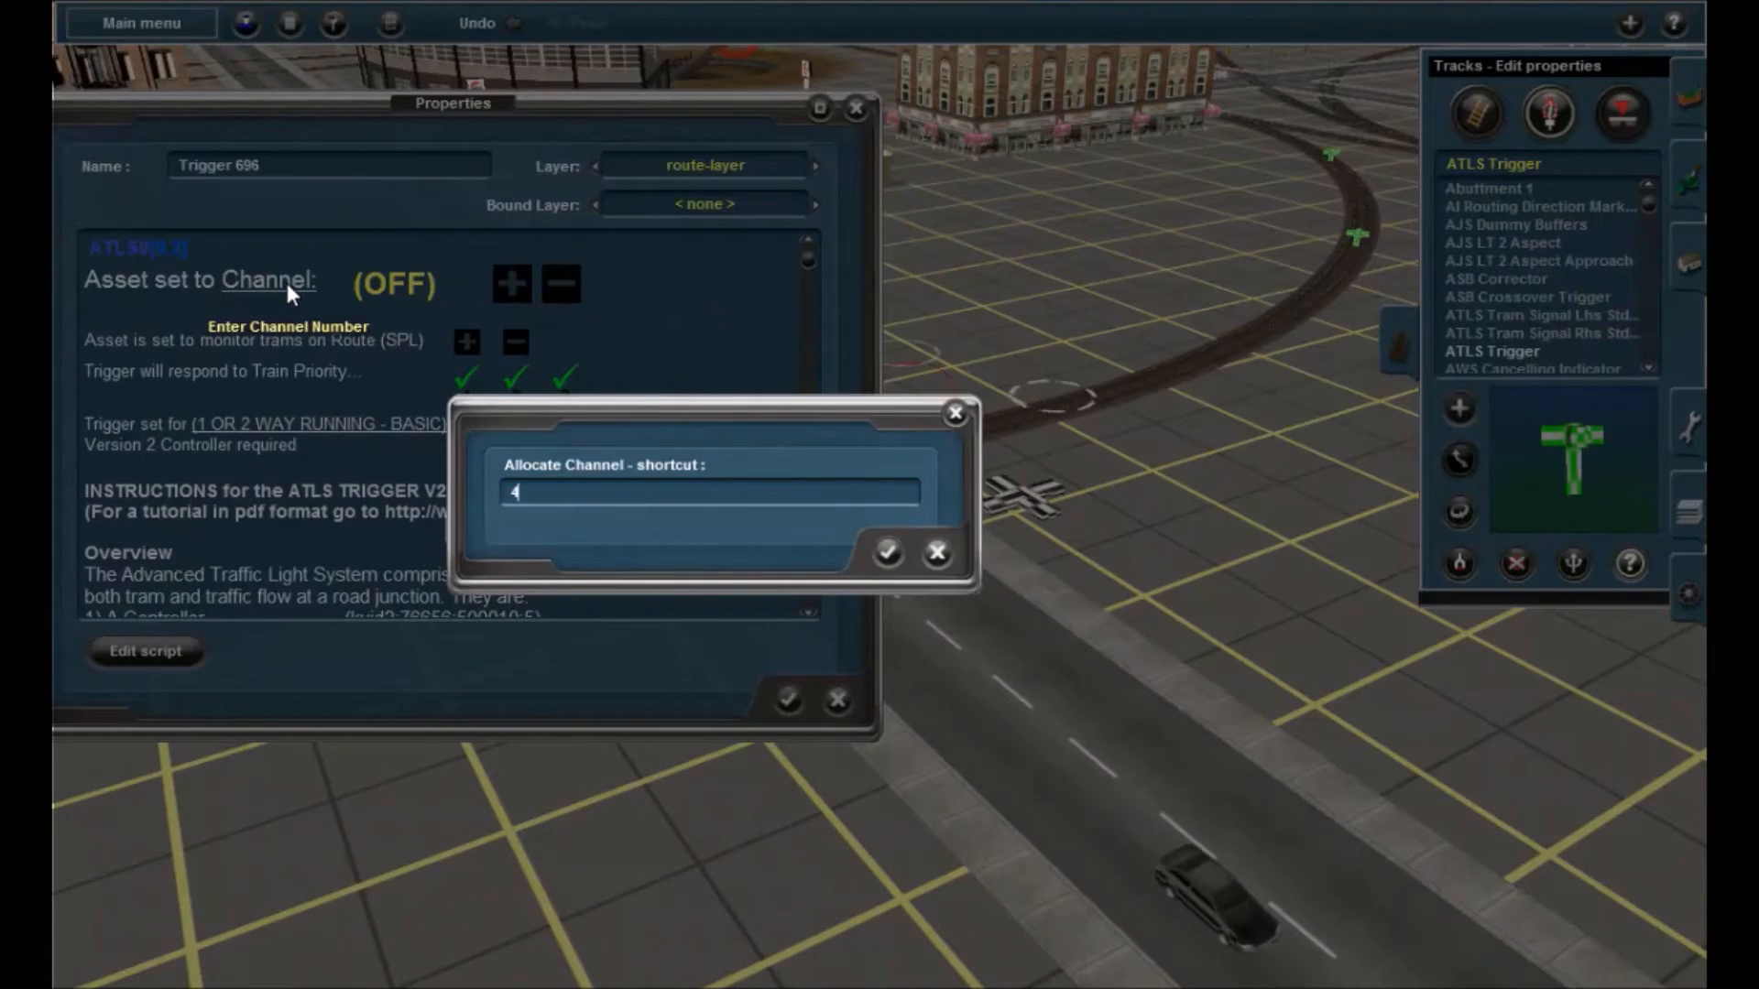
key("Return")
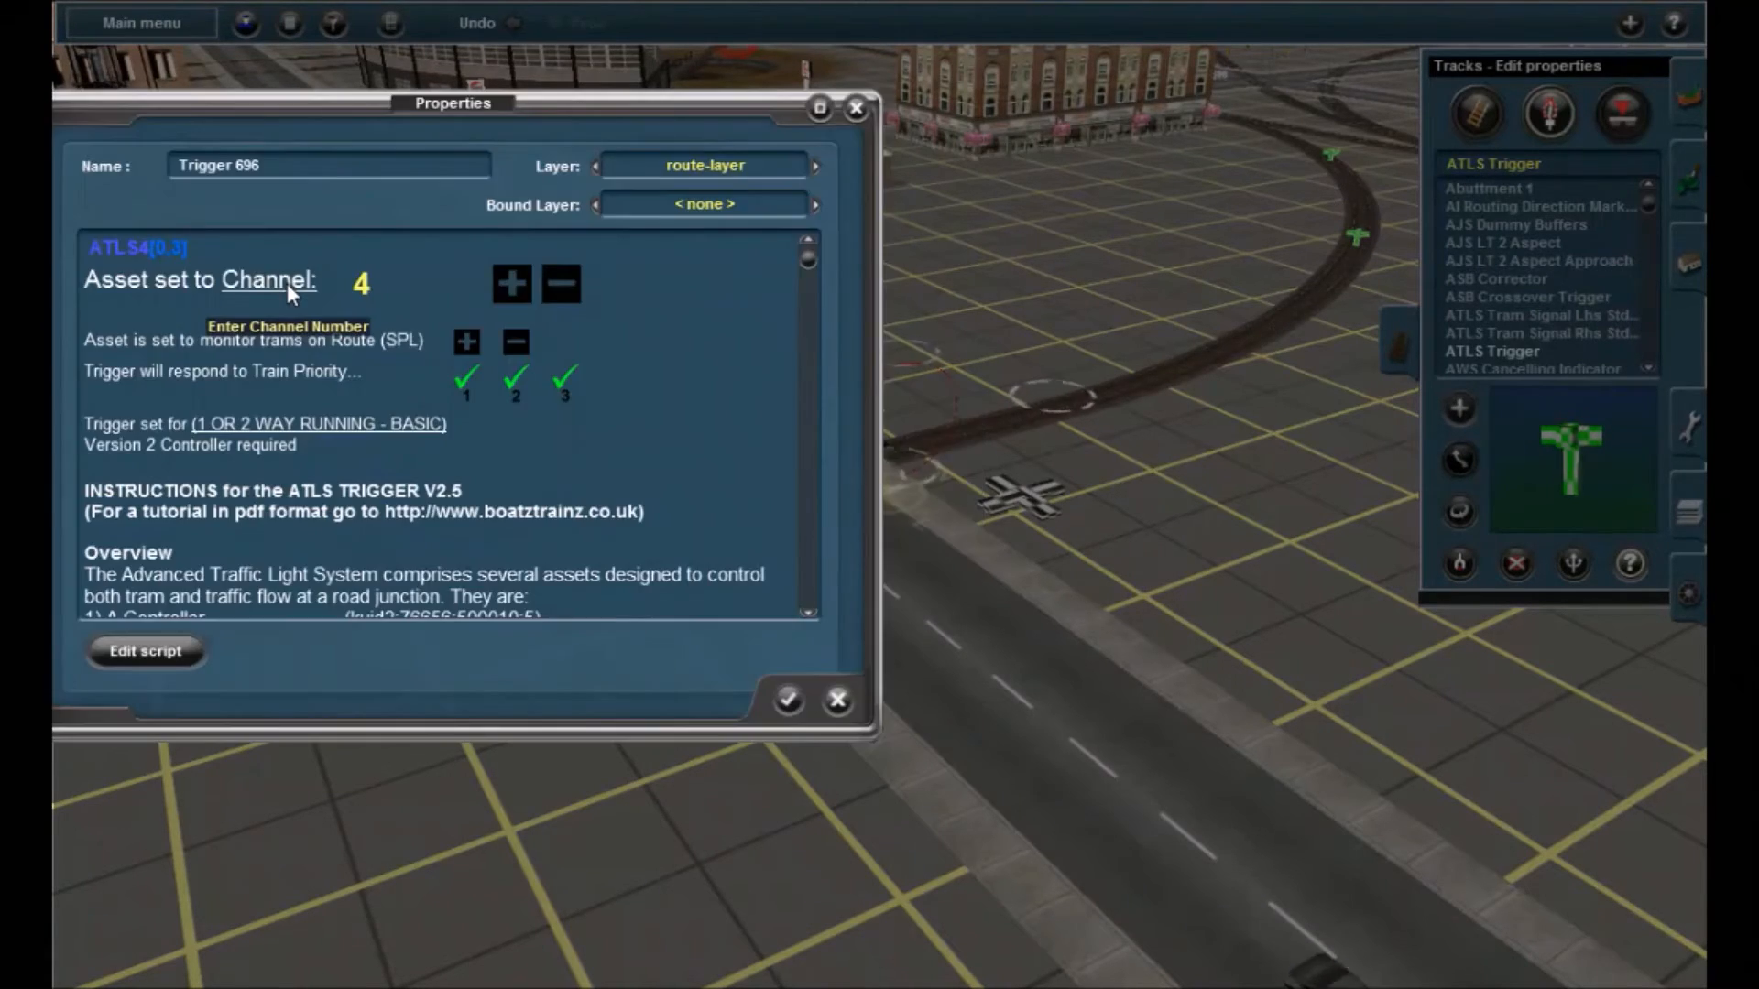
left_click(788, 700)
Allocate channel 4 to the ATLS Trigger on the straight track across the road from the curve
right_click_drag(584, 750, 486, 664)
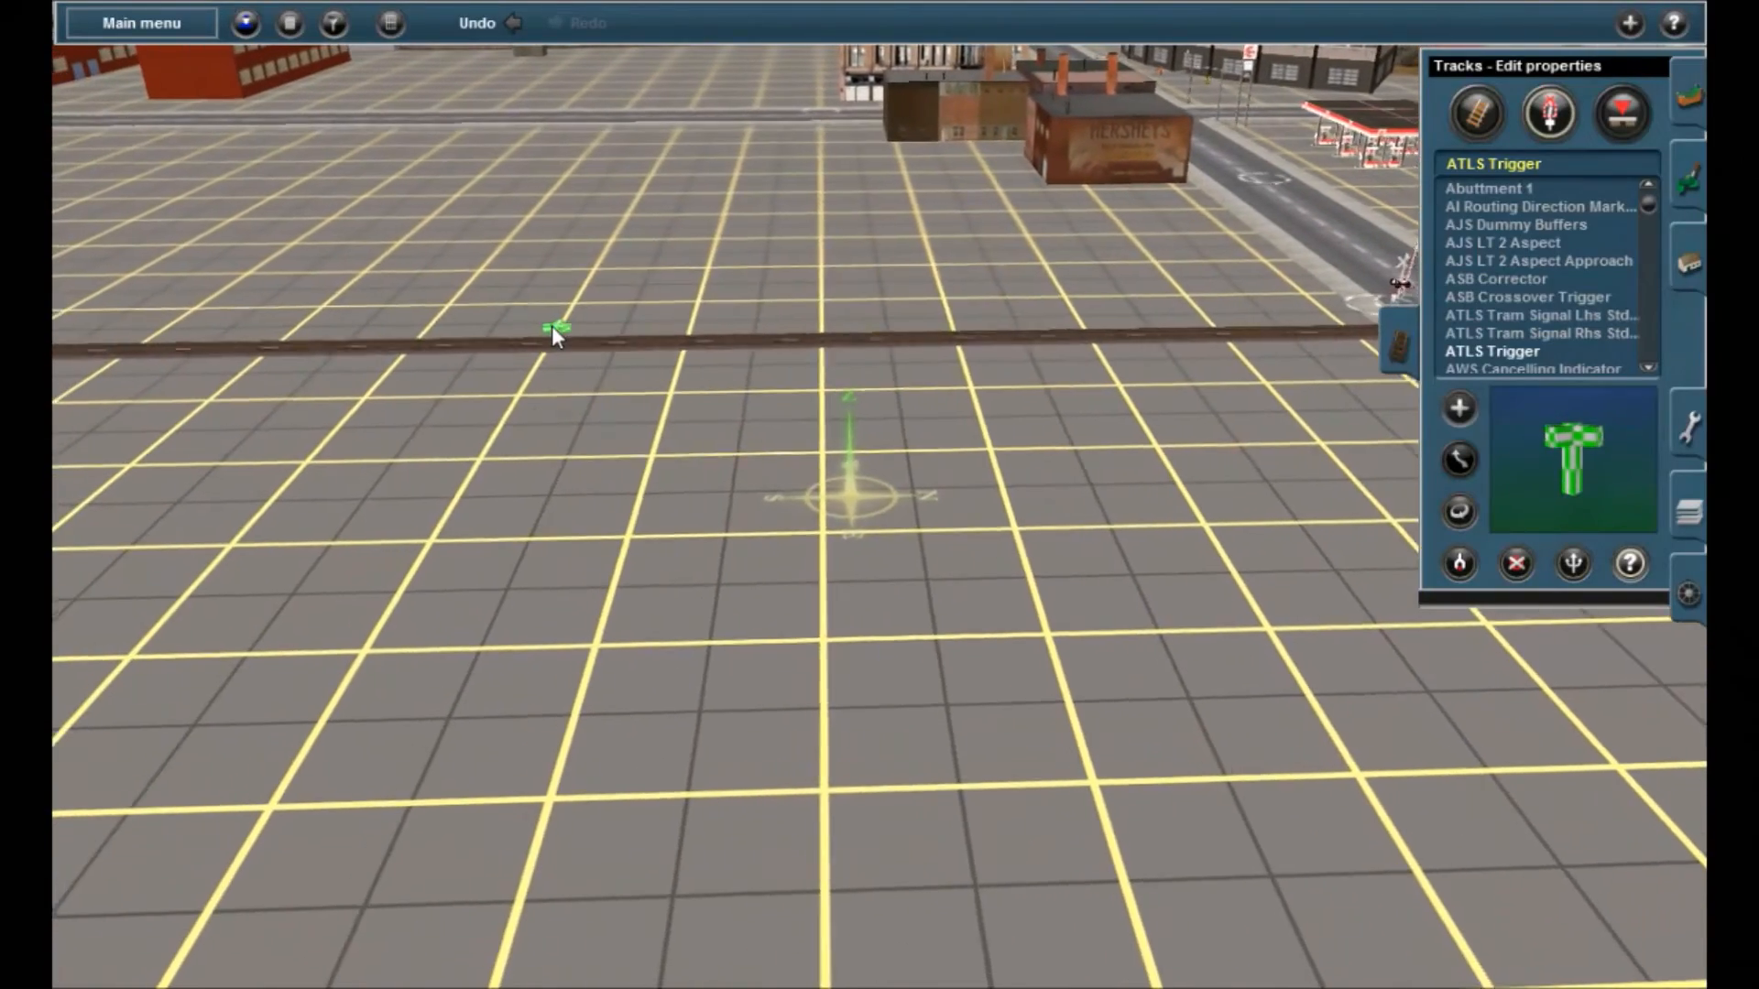
left_click(576, 331)
left_click(256, 286)
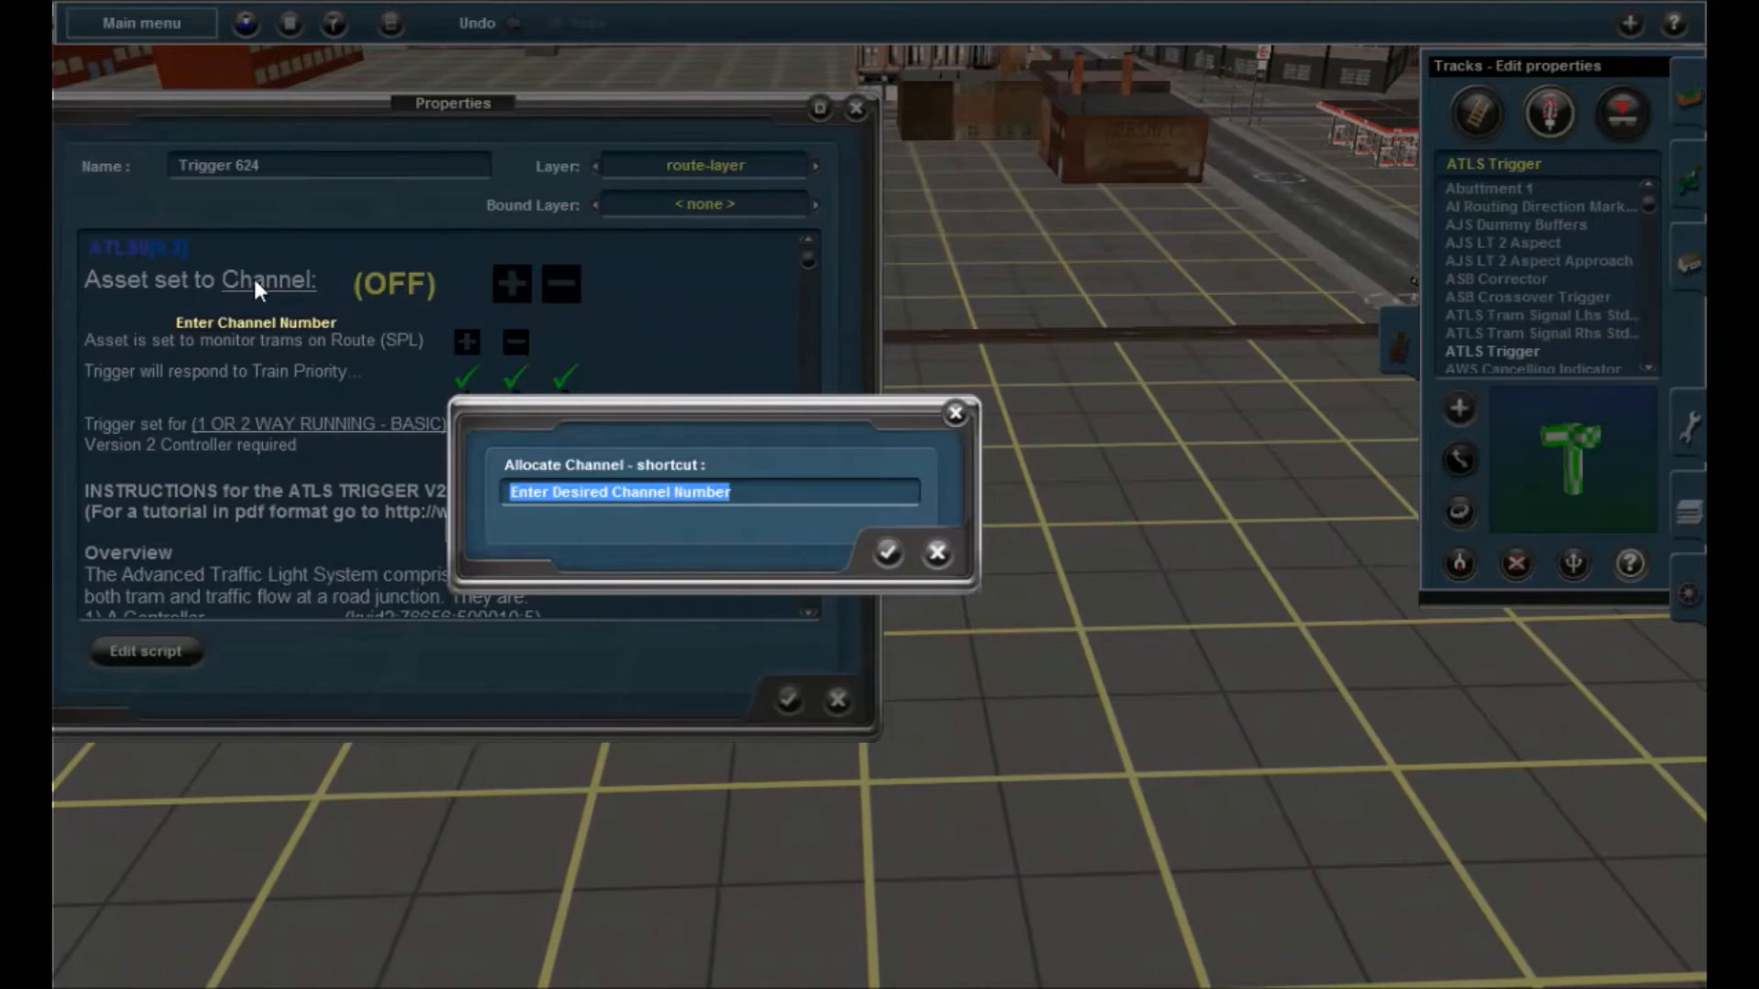
type("4")
key("Return")
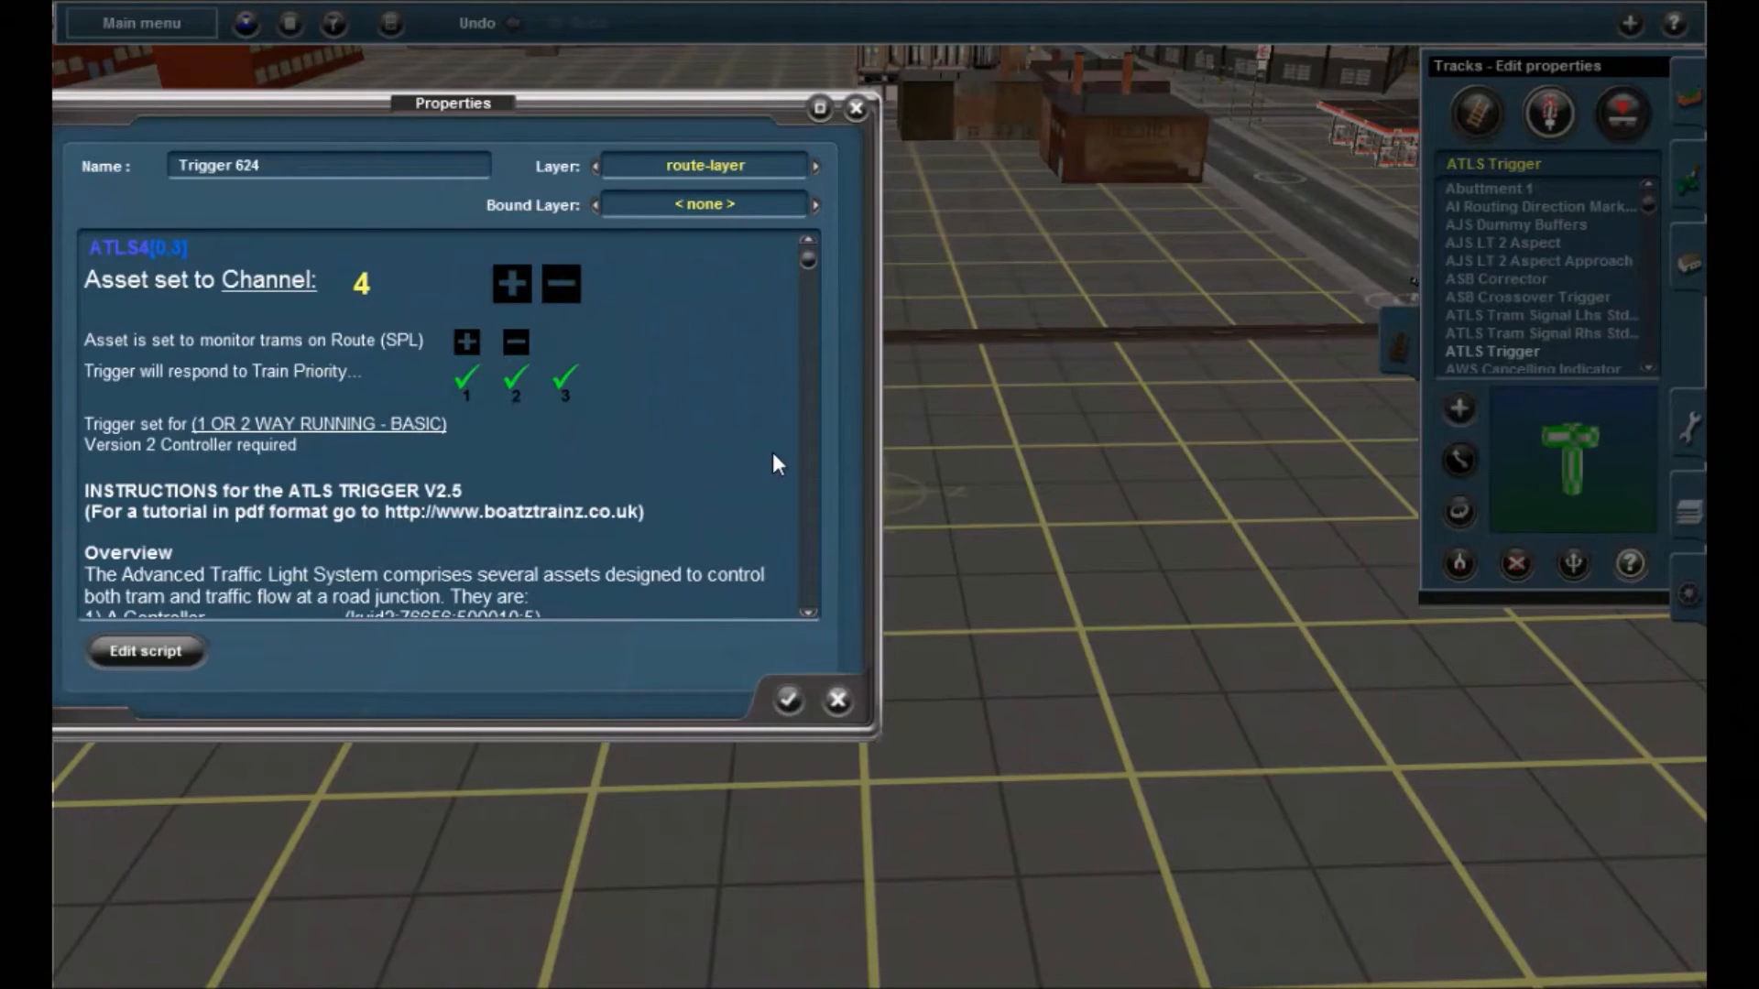
Cycle this trigger's running mode through its options back to 1 OR 2 WAY RUNNING - BASIC and accept its properties
left_click(400, 422)
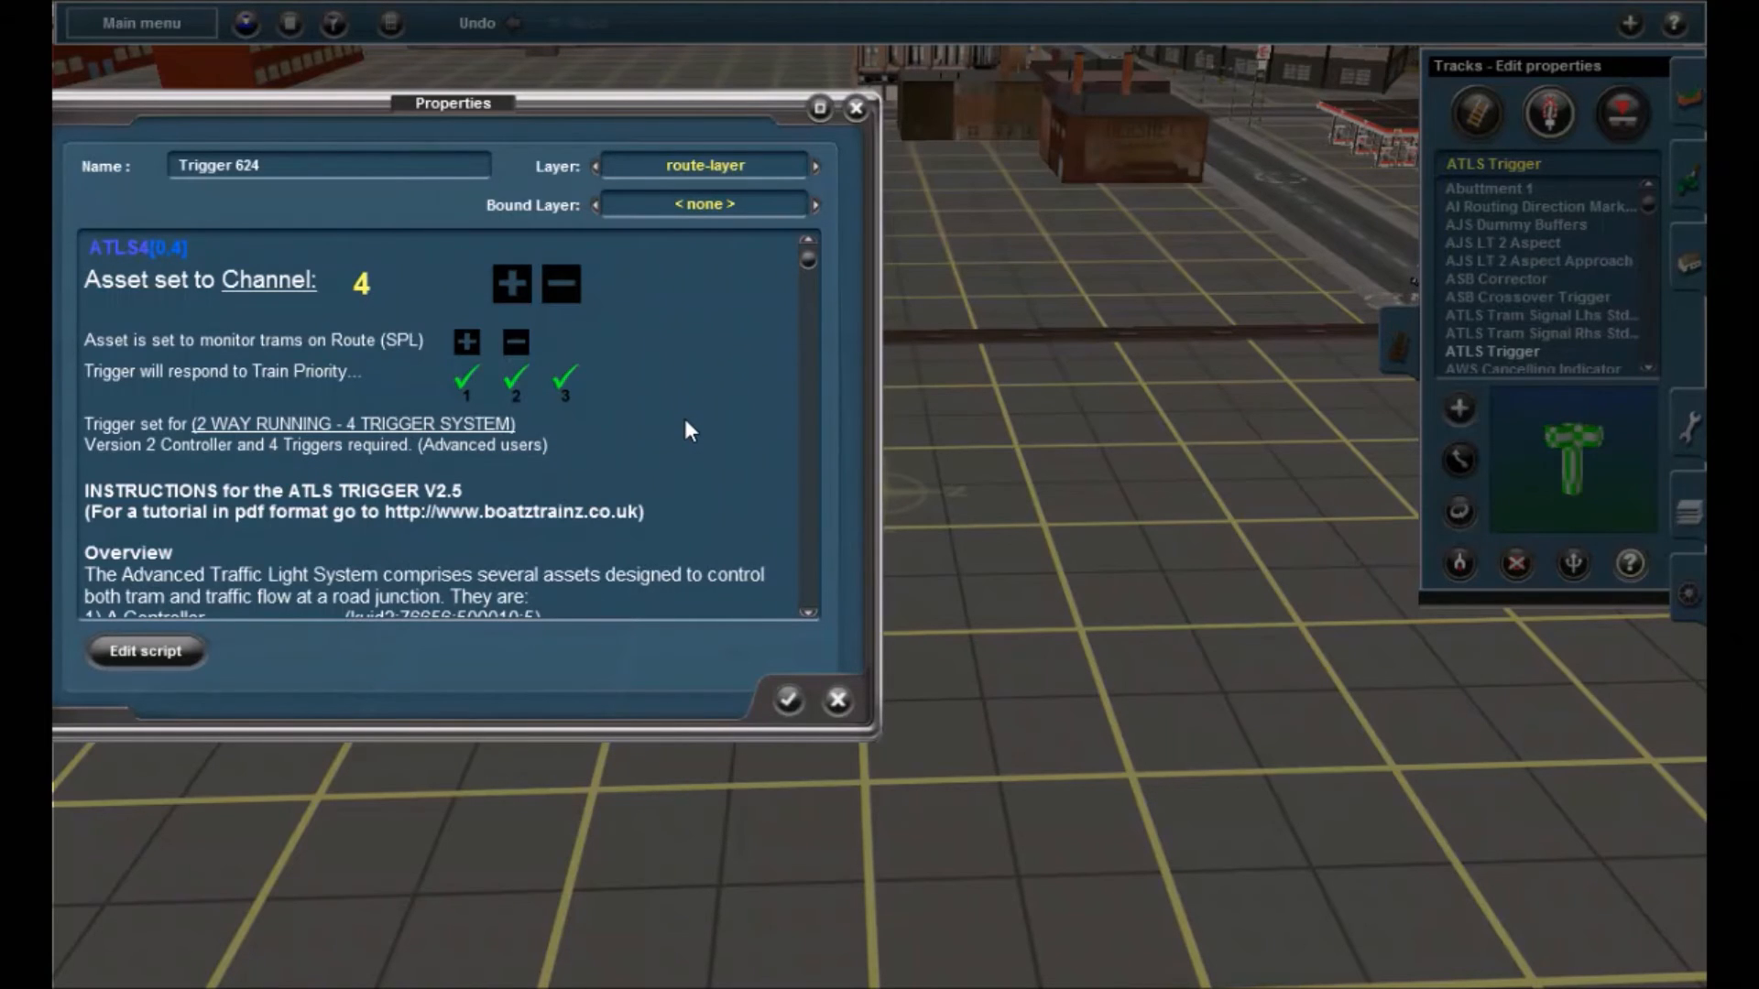
left_click(360, 423)
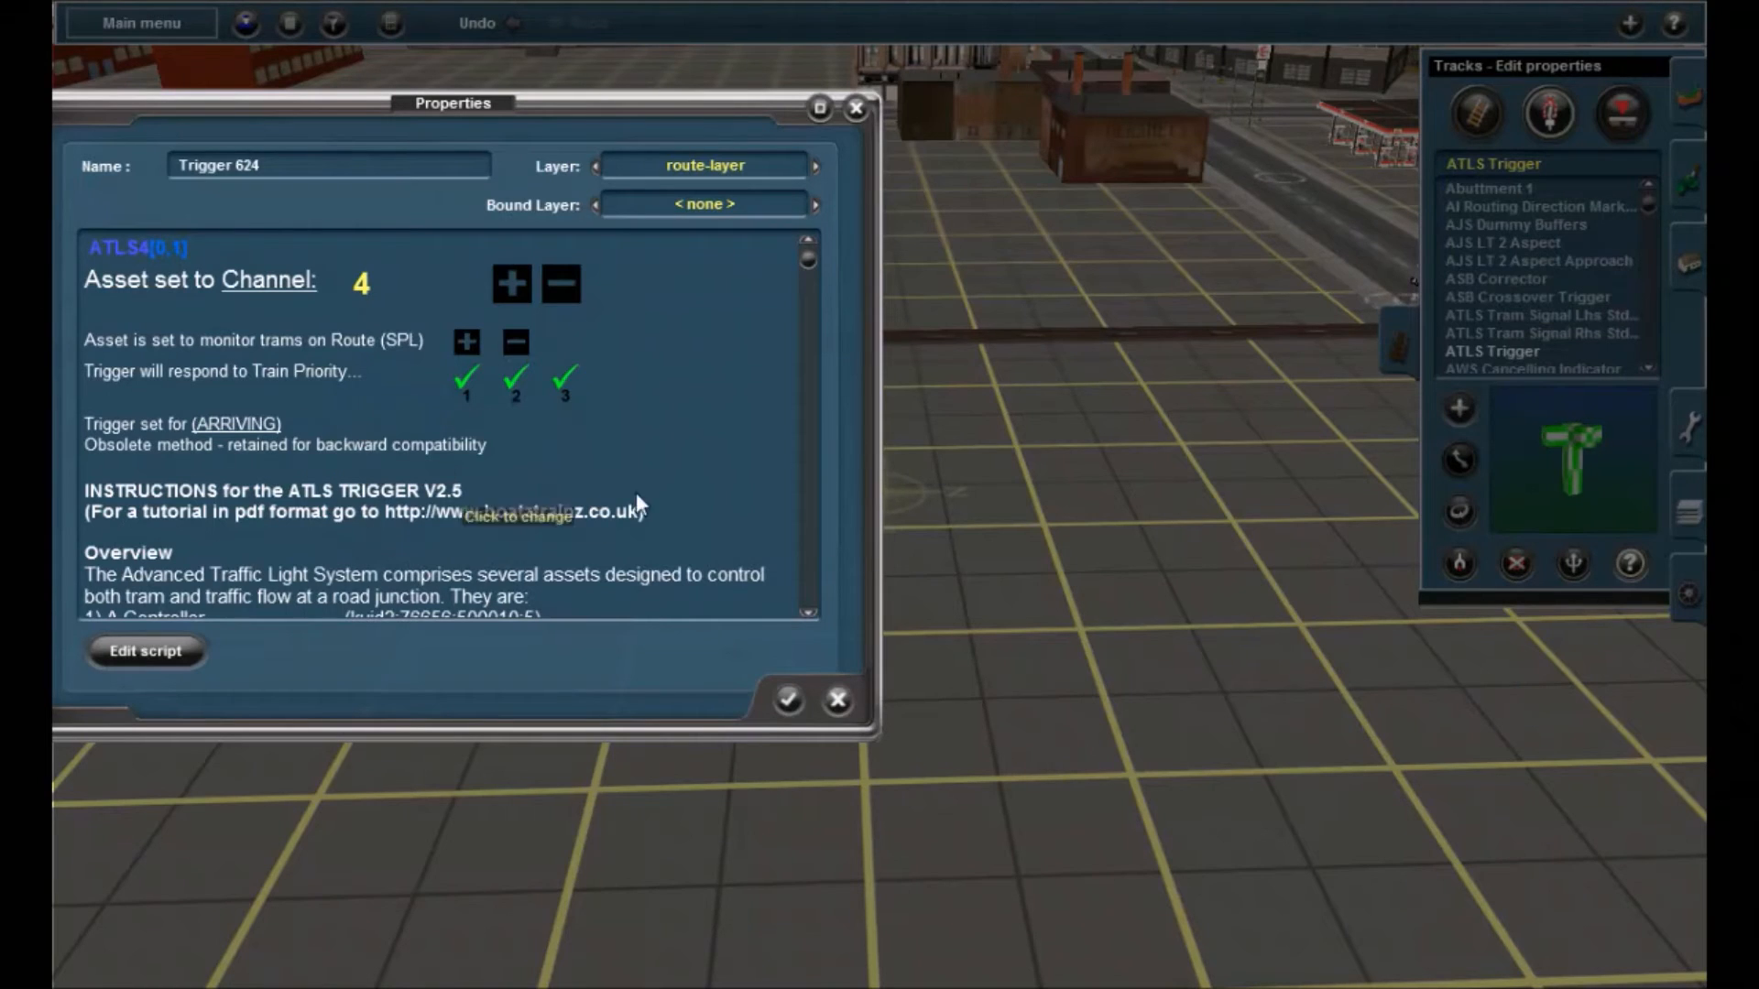
left_click(254, 419)
left_click(260, 421)
left_click(261, 422)
left_click(260, 421)
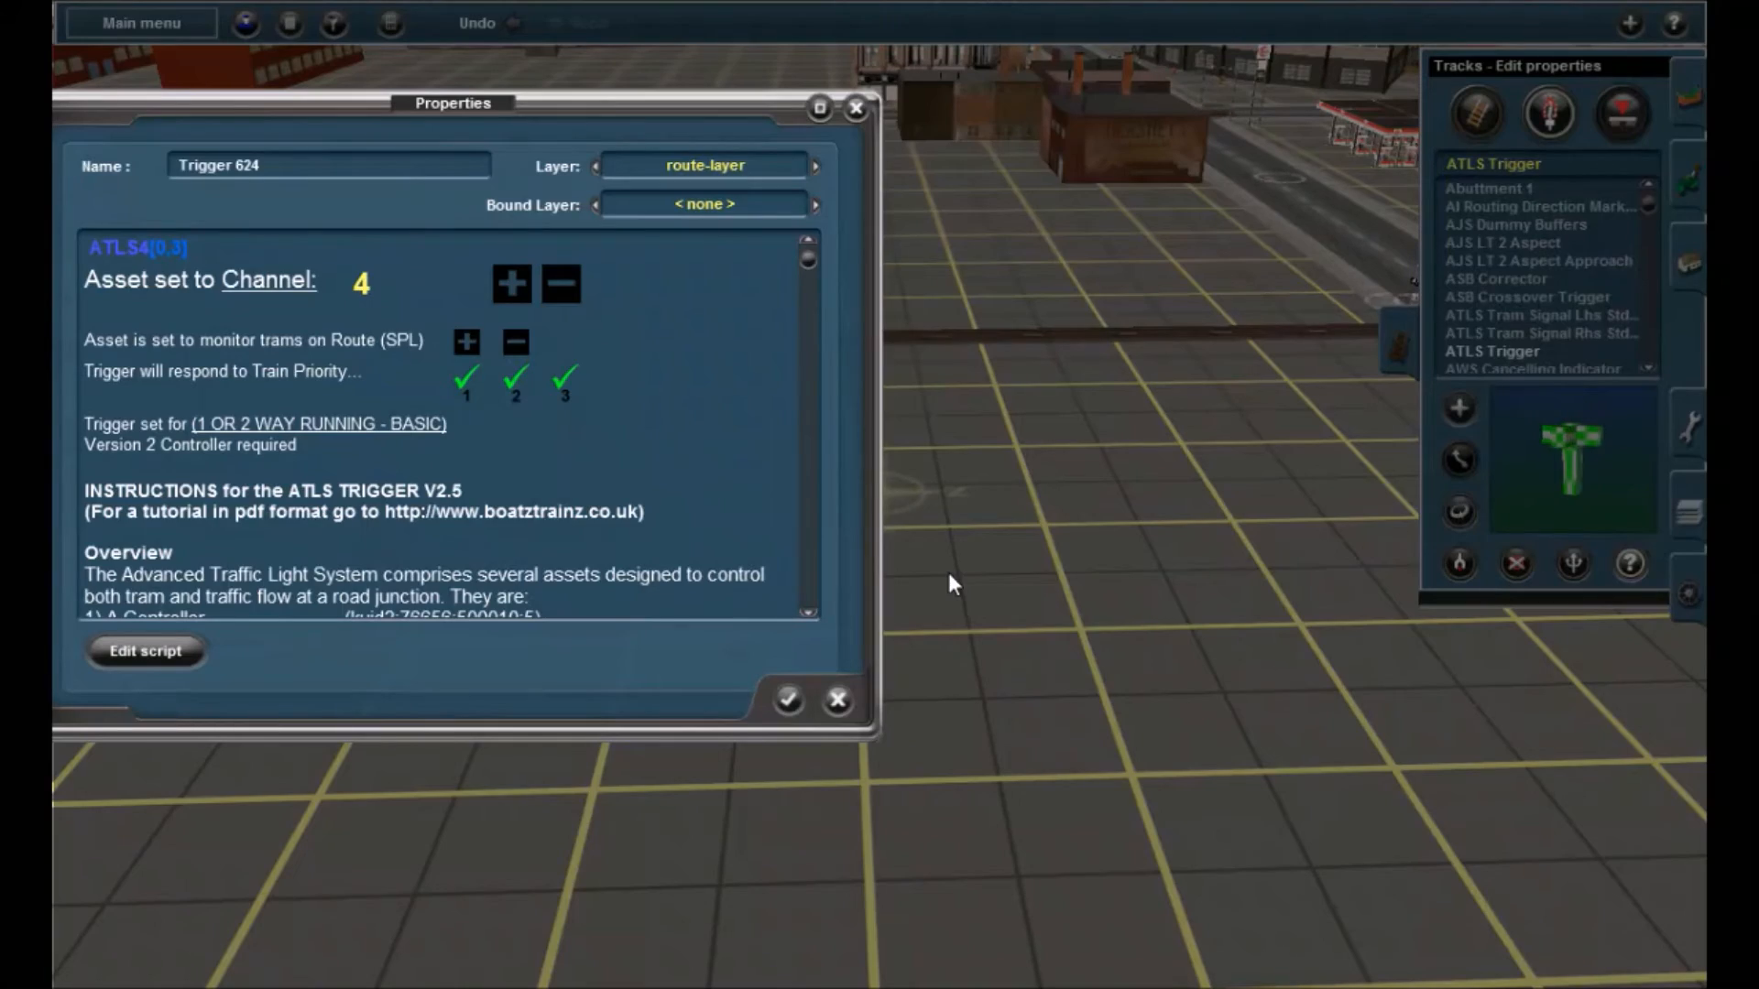
left_click(788, 700)
Try placing an extra ATLS Trigger on the track on each side of the crossing, and delete both
right_click_drag(916, 515, 486, 232)
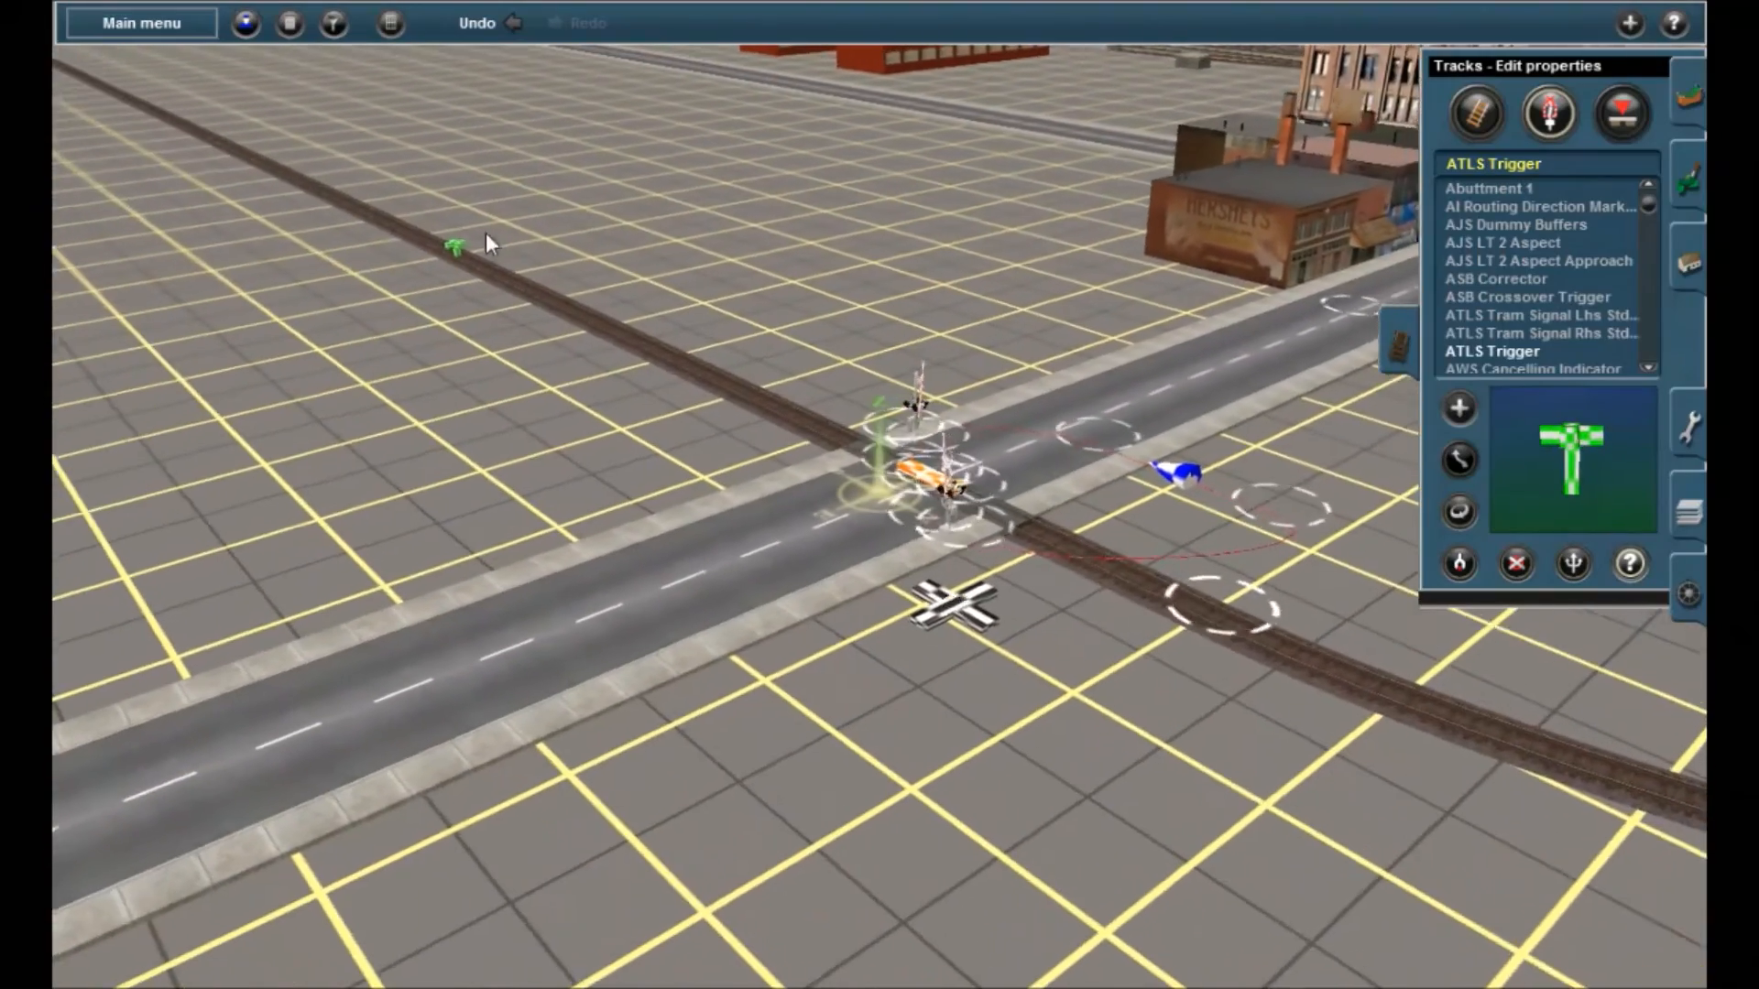
left_click(1460, 407)
left_click(843, 425)
left_click(1074, 551)
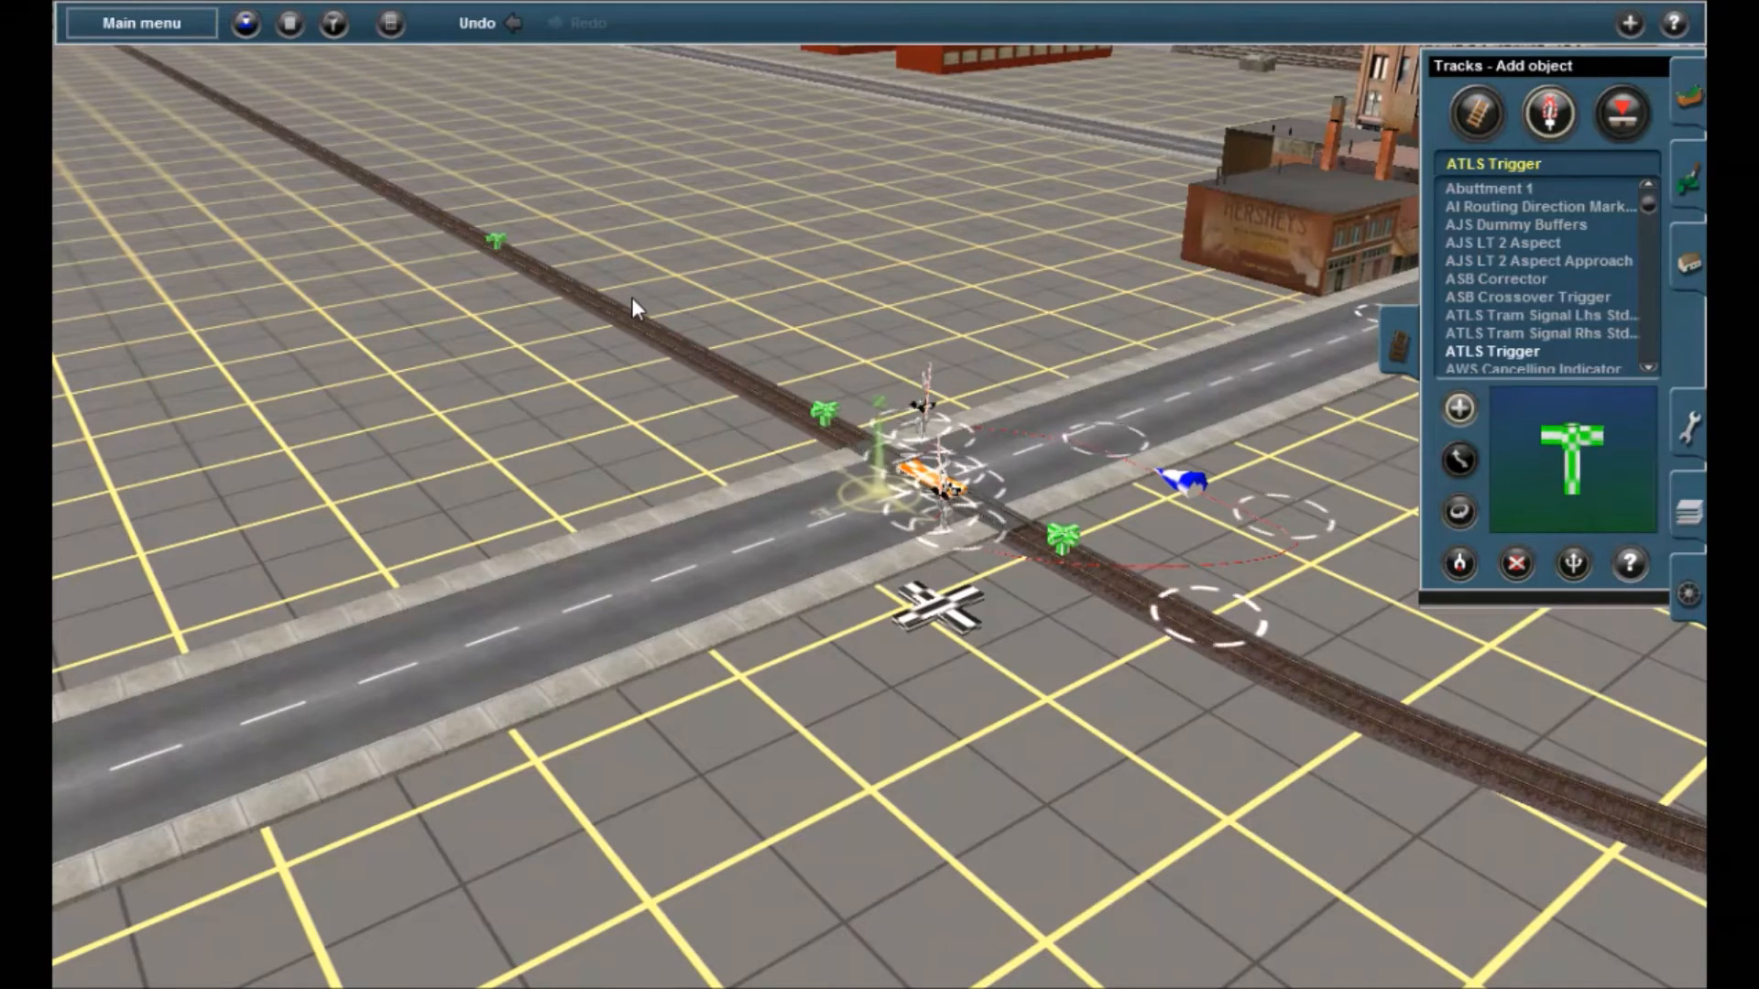
left_click(1516, 563)
left_click(824, 410)
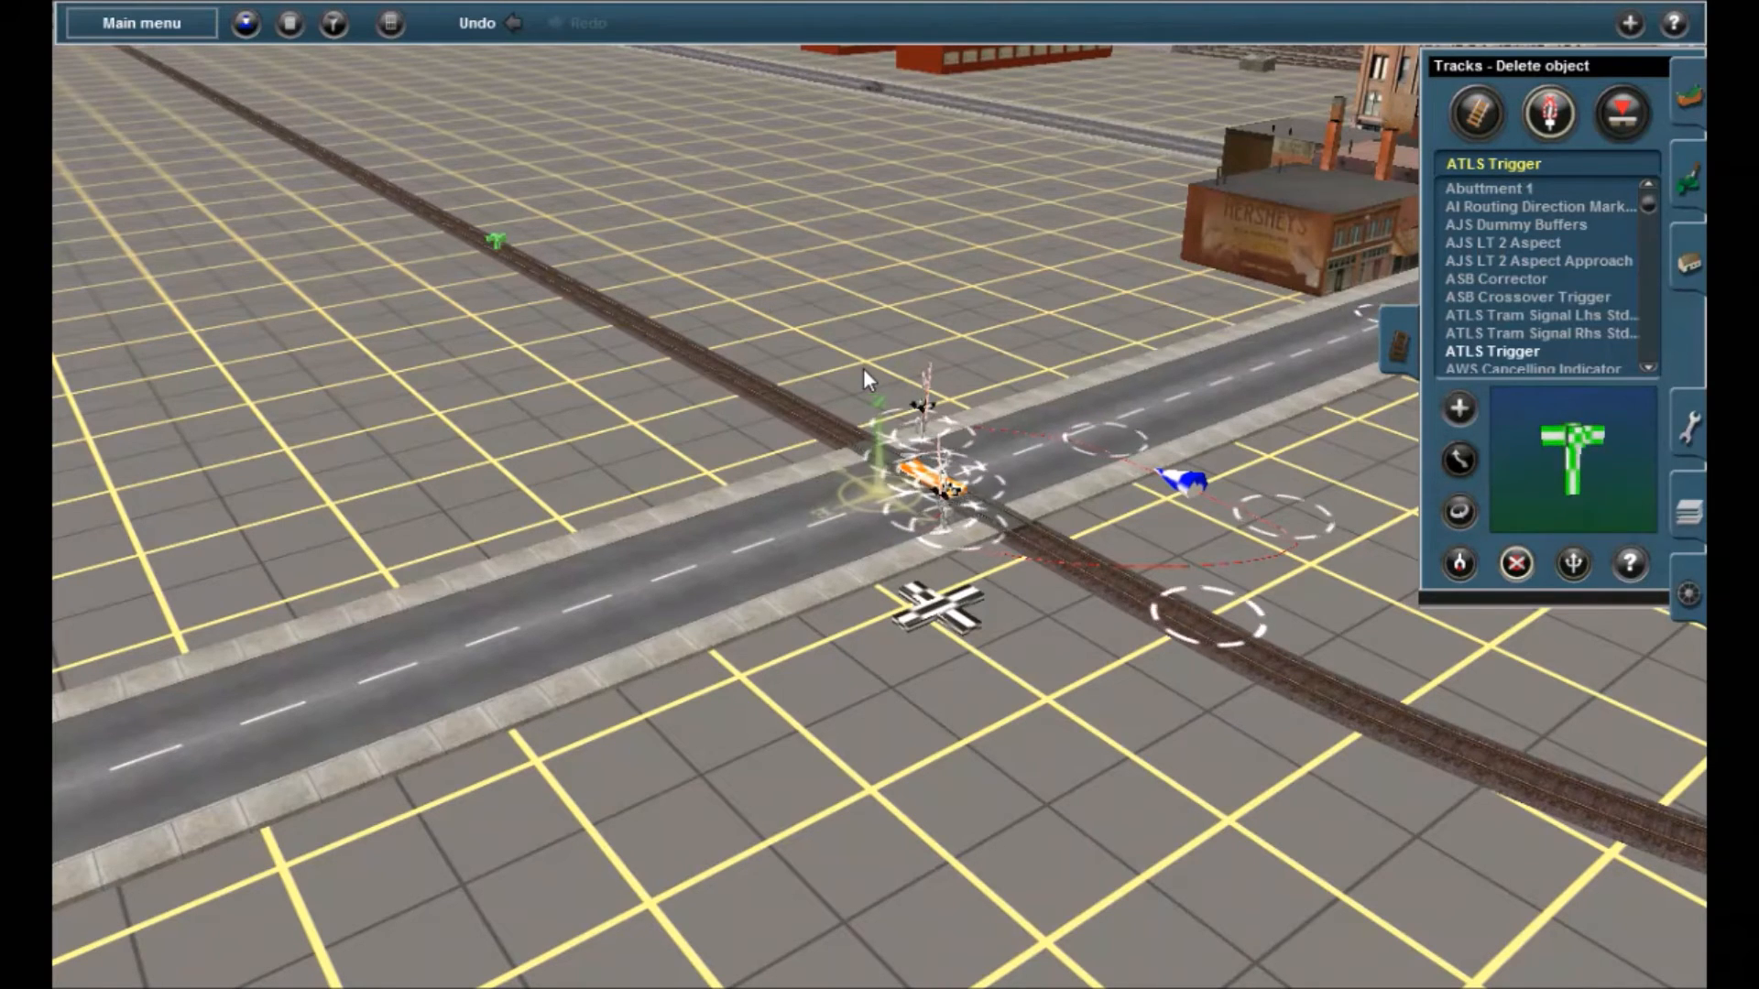
Review the channel, route and train priority settings of the straight track's ATLS Trigger, and hide the track tools
left_click(1635, 566)
left_click(495, 236)
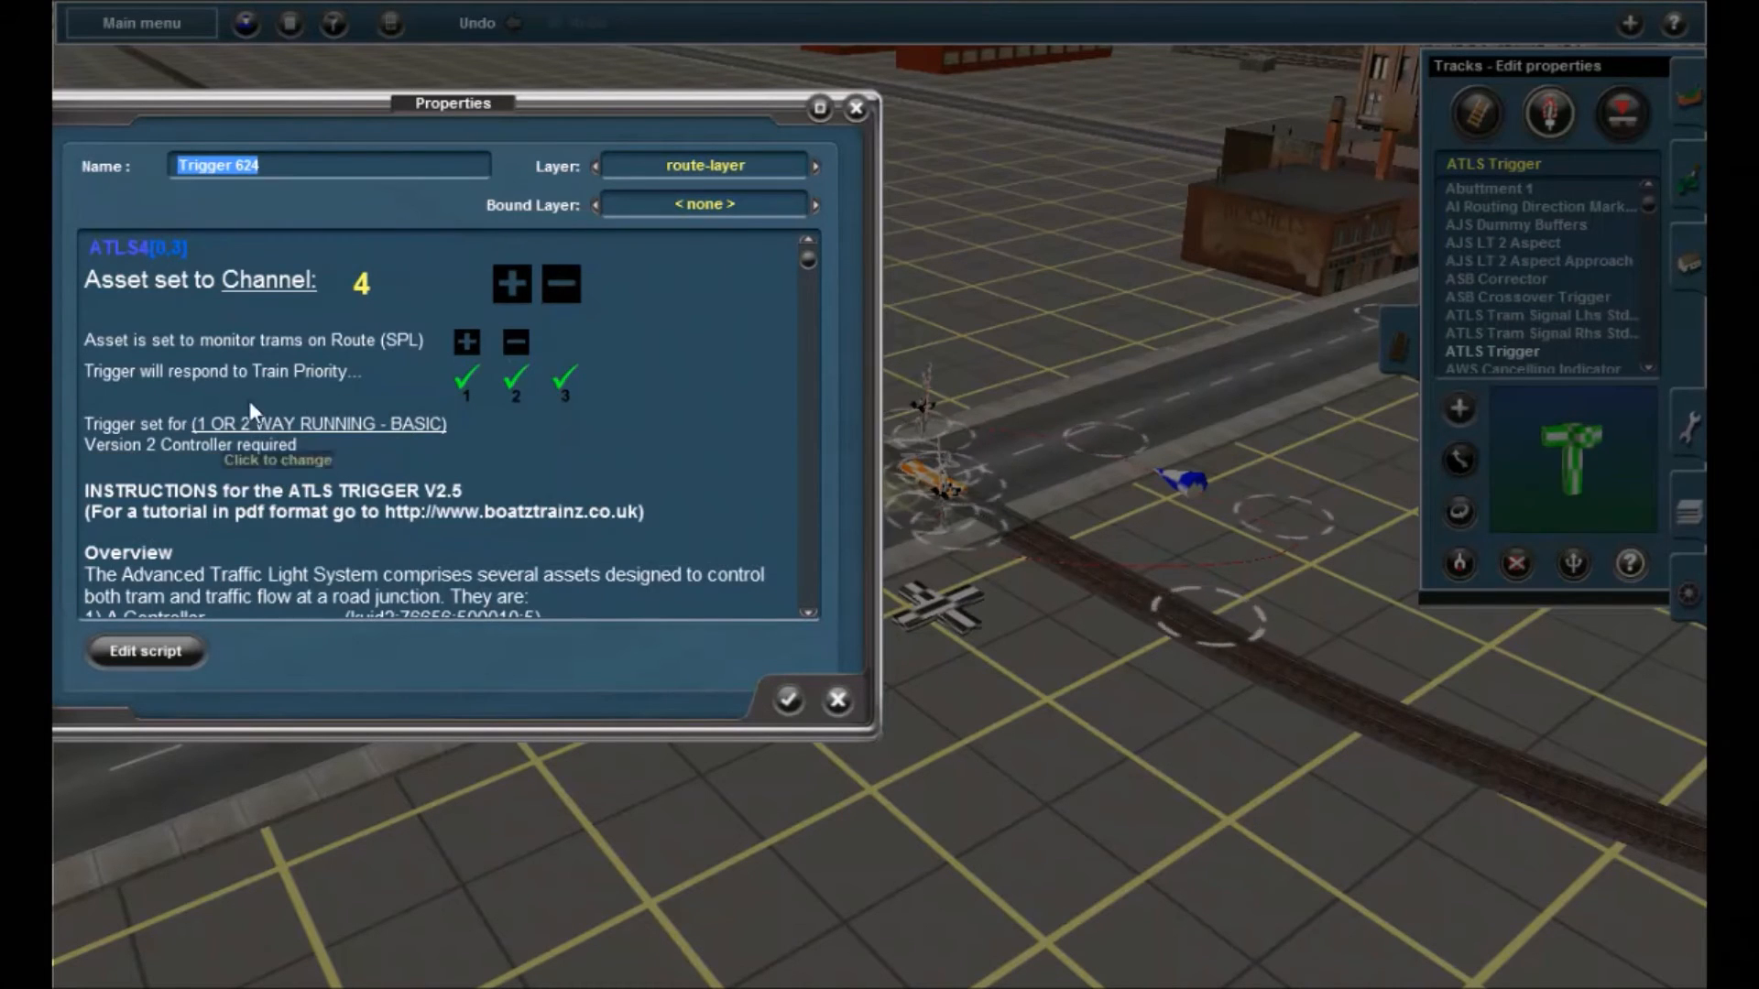
mouse_move(814, 255)
left_mouse_down()
mouse_move(810, 430)
mouse_move(820, 247)
left_mouse_up()
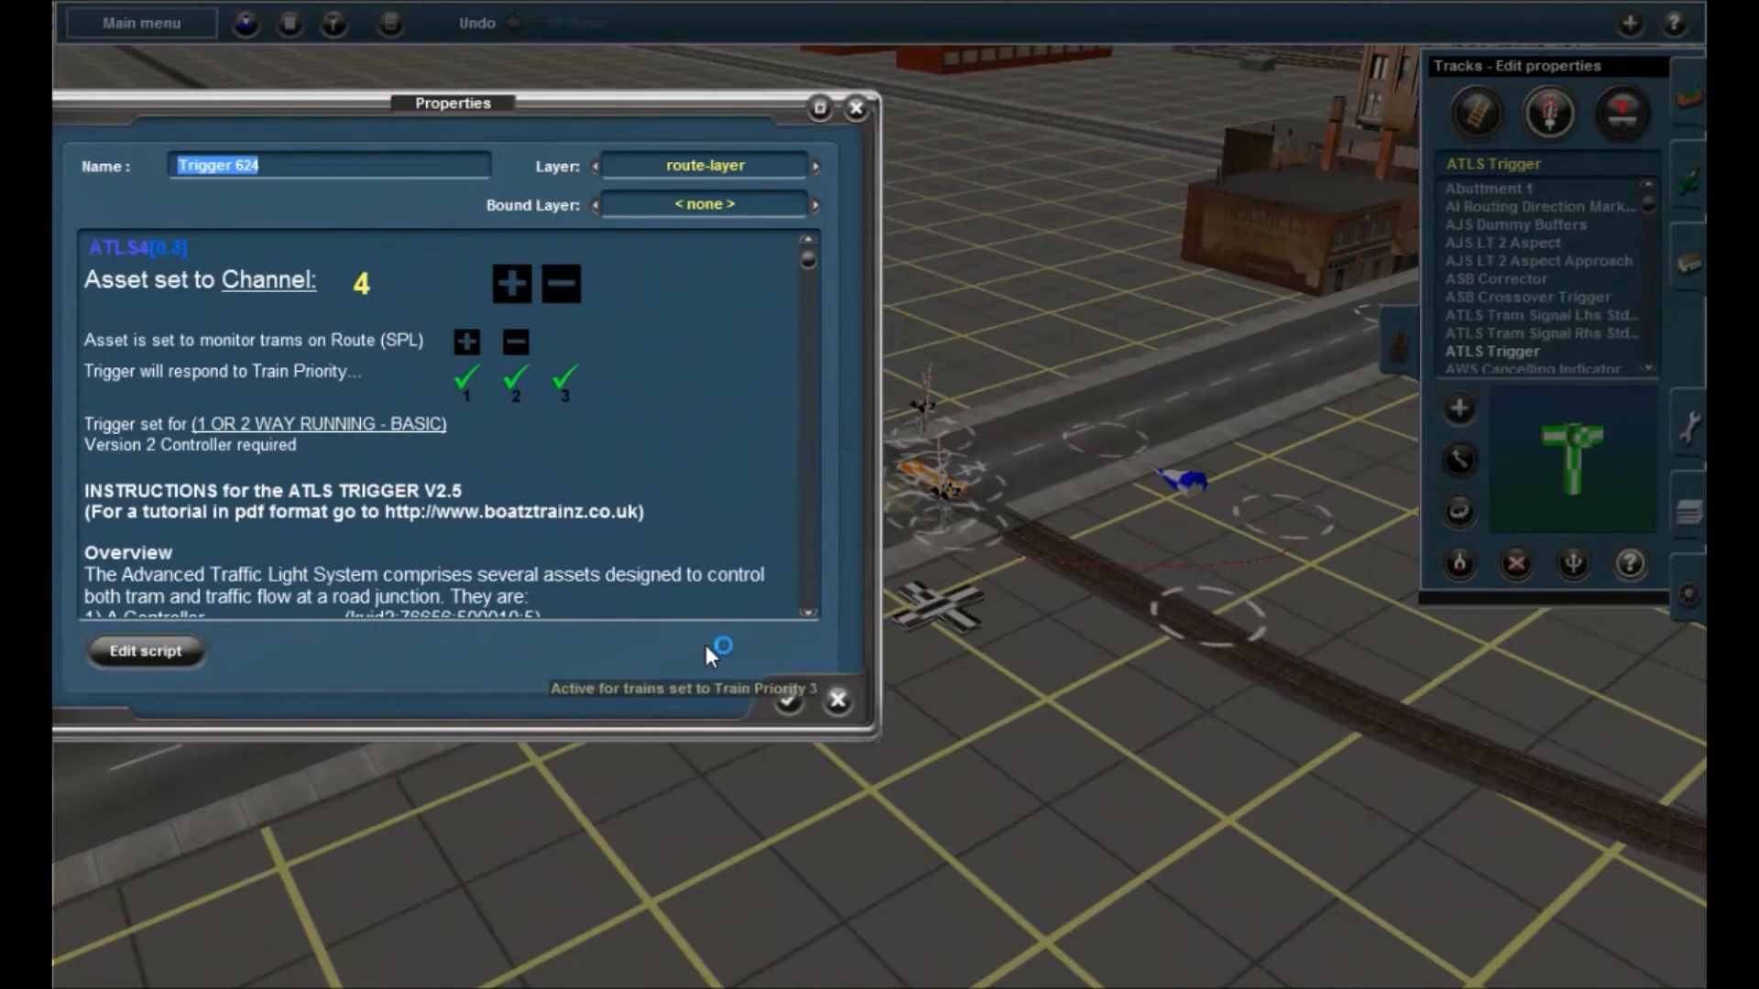
left_click(788, 700)
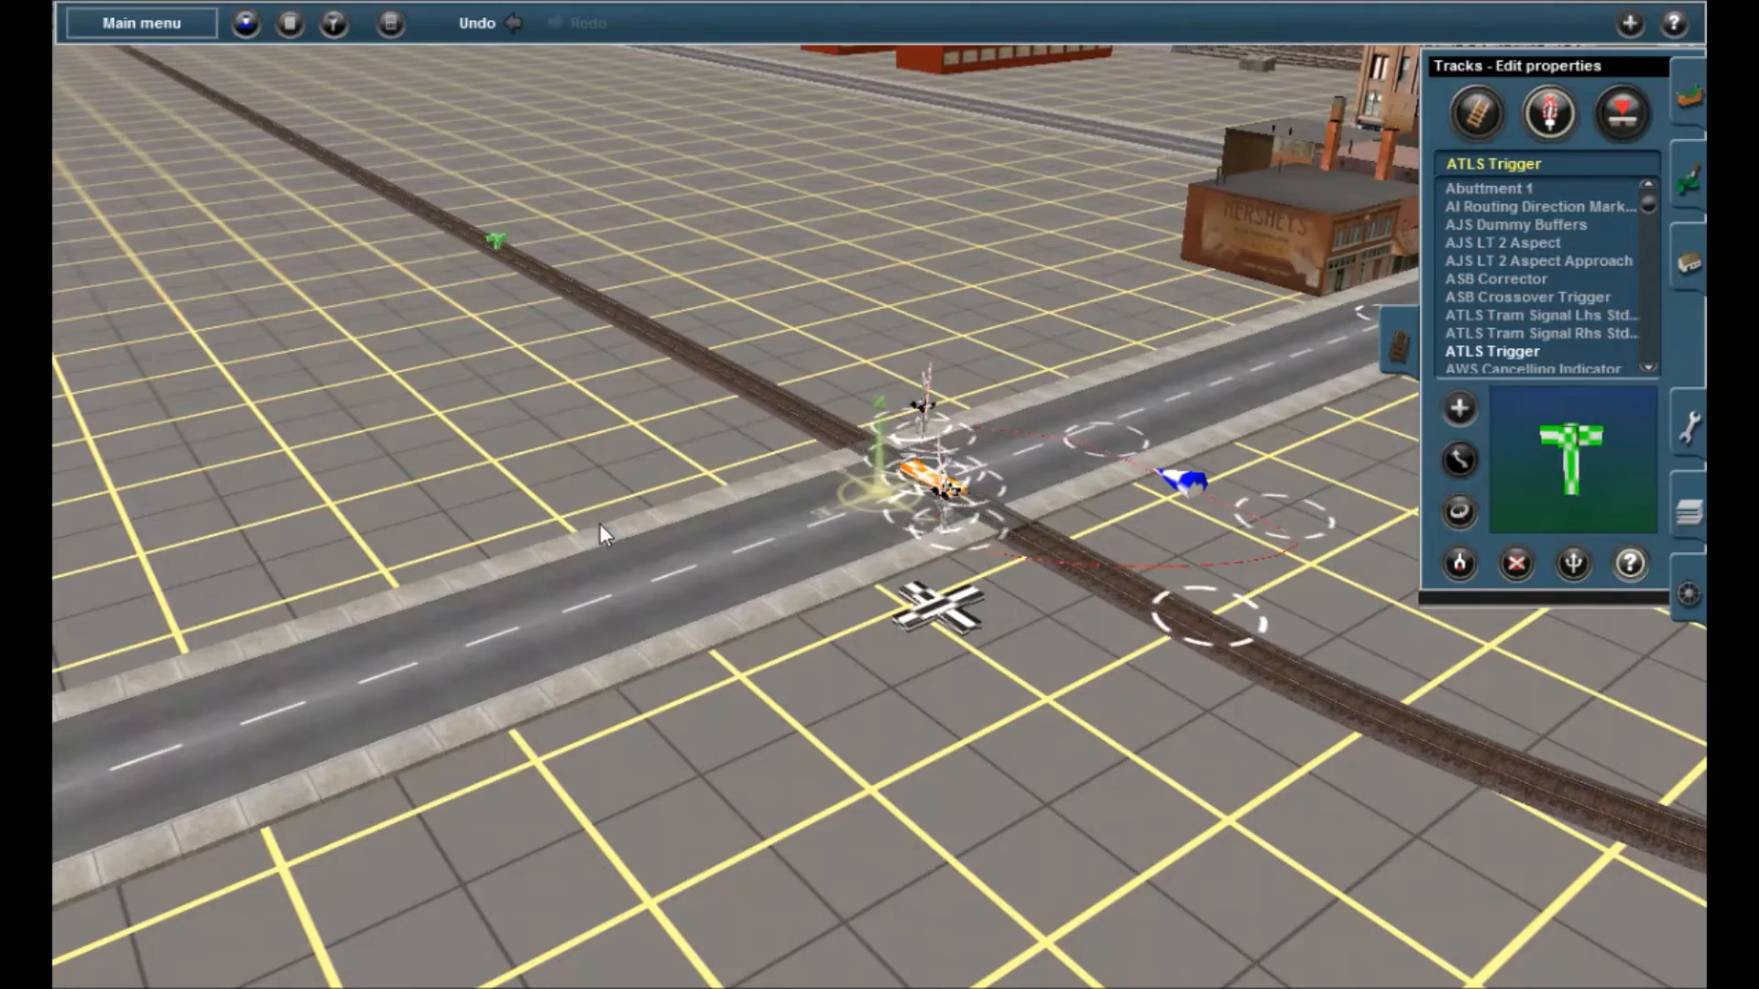
mouse_move(715, 496)
right_mouse_down()
mouse_move(987, 495)
mouse_move(856, 511)
mouse_move(736, 491)
right_mouse_up()
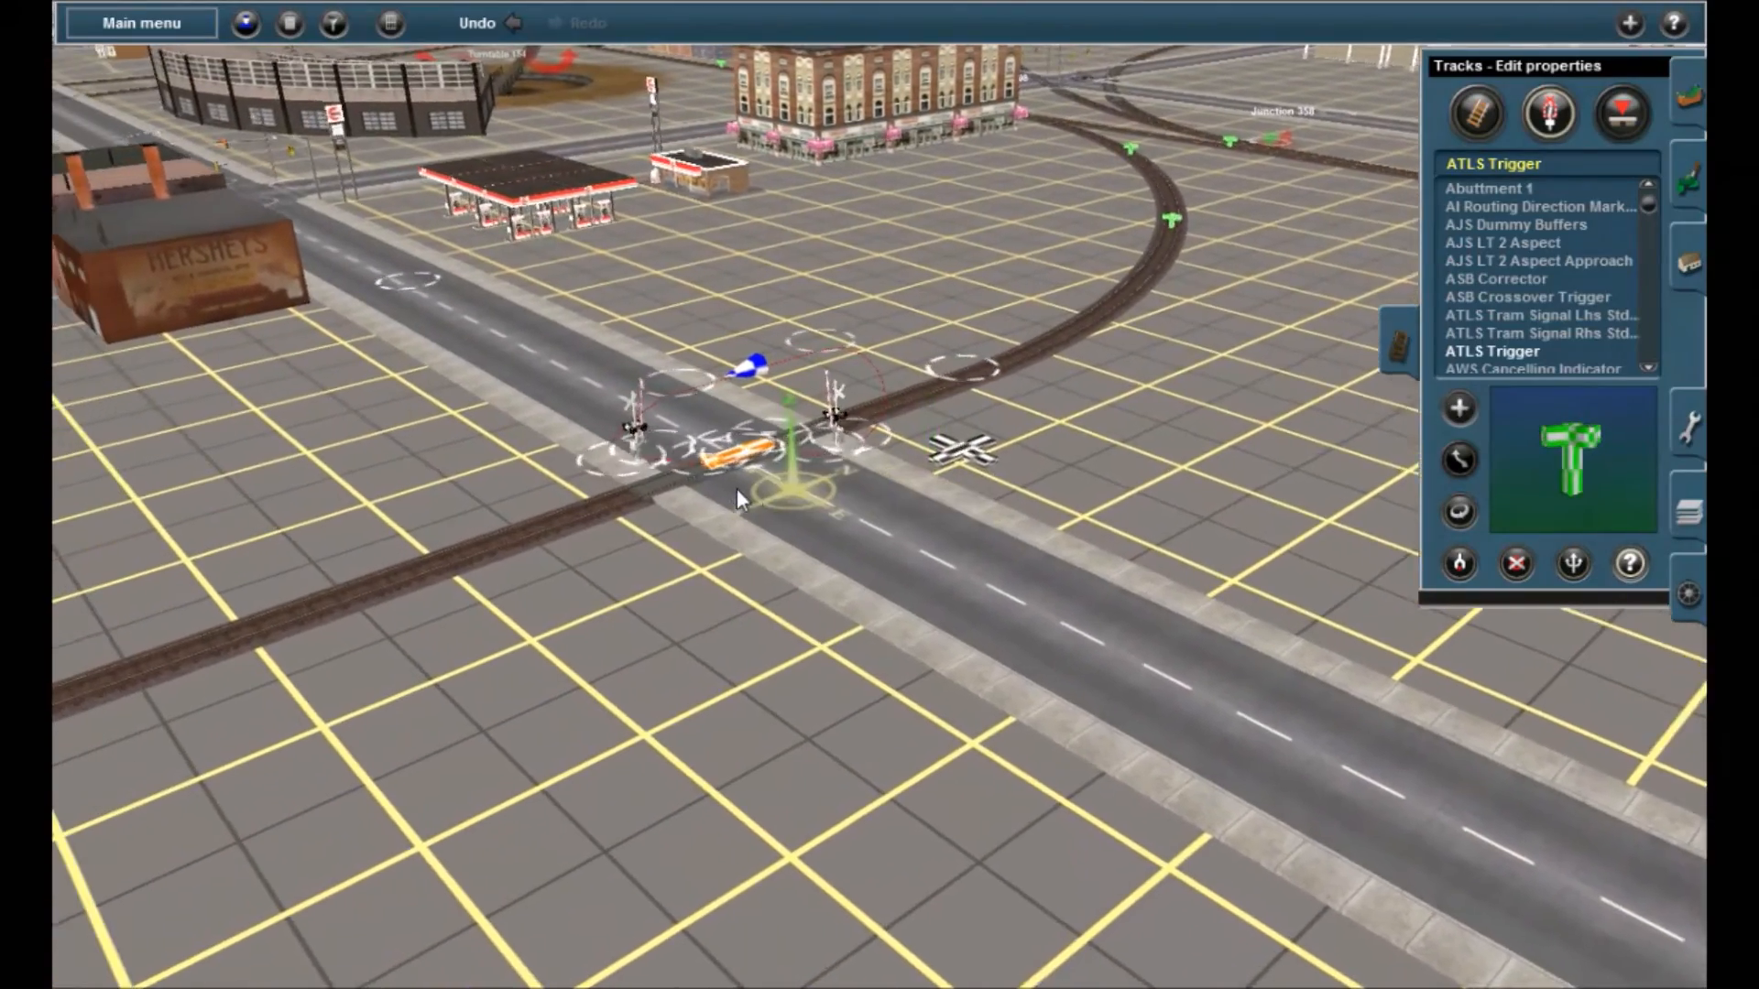
left_click(1404, 351)
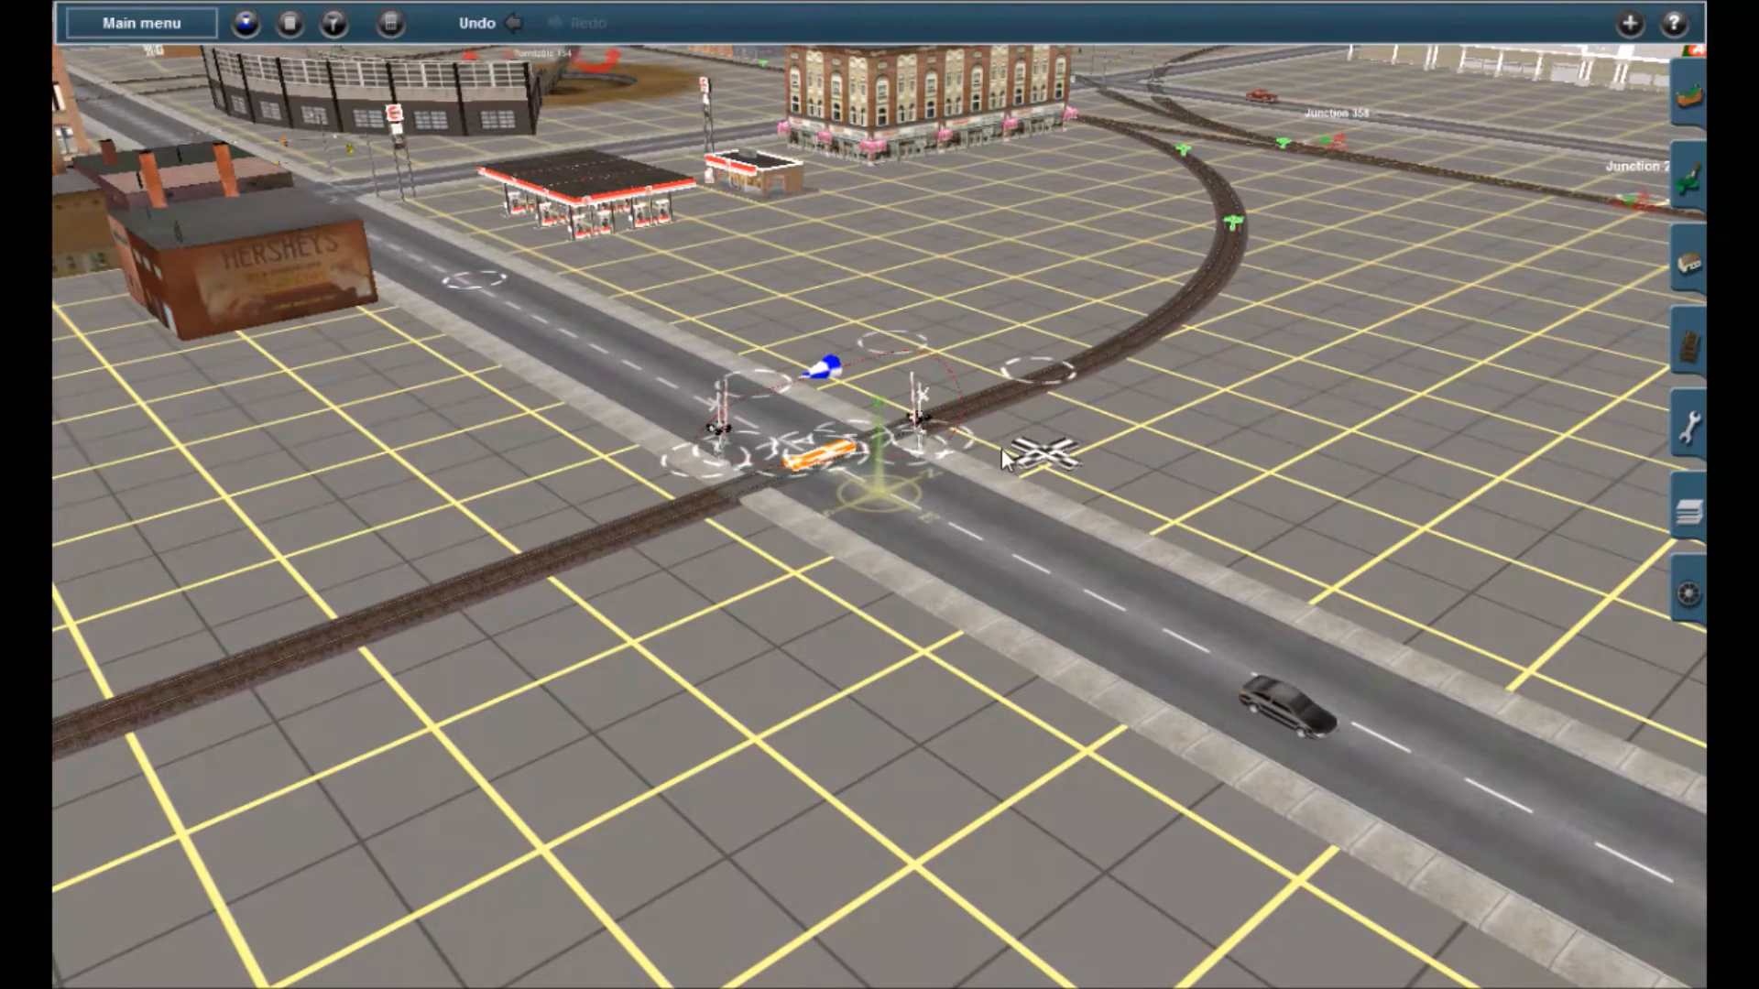
Start driving the session and set the BNSF 5096 train moving slowly forward to test the grade crossing
left_click(245, 25)
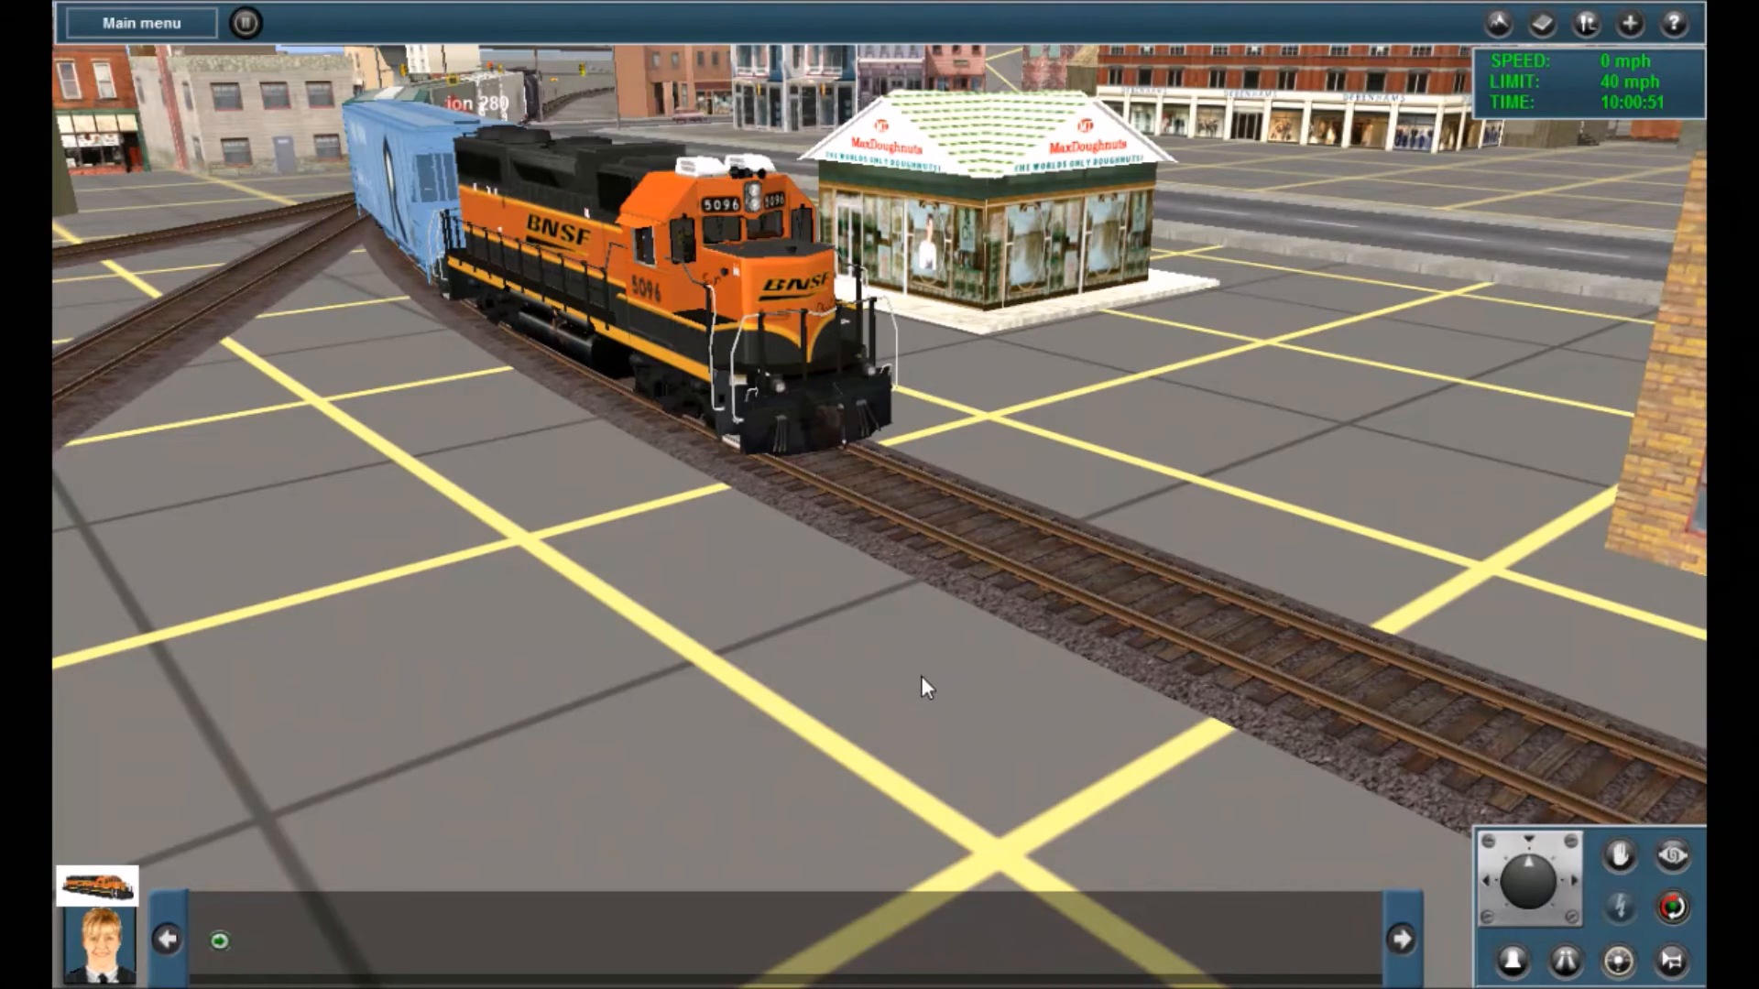
left_click(1551, 864)
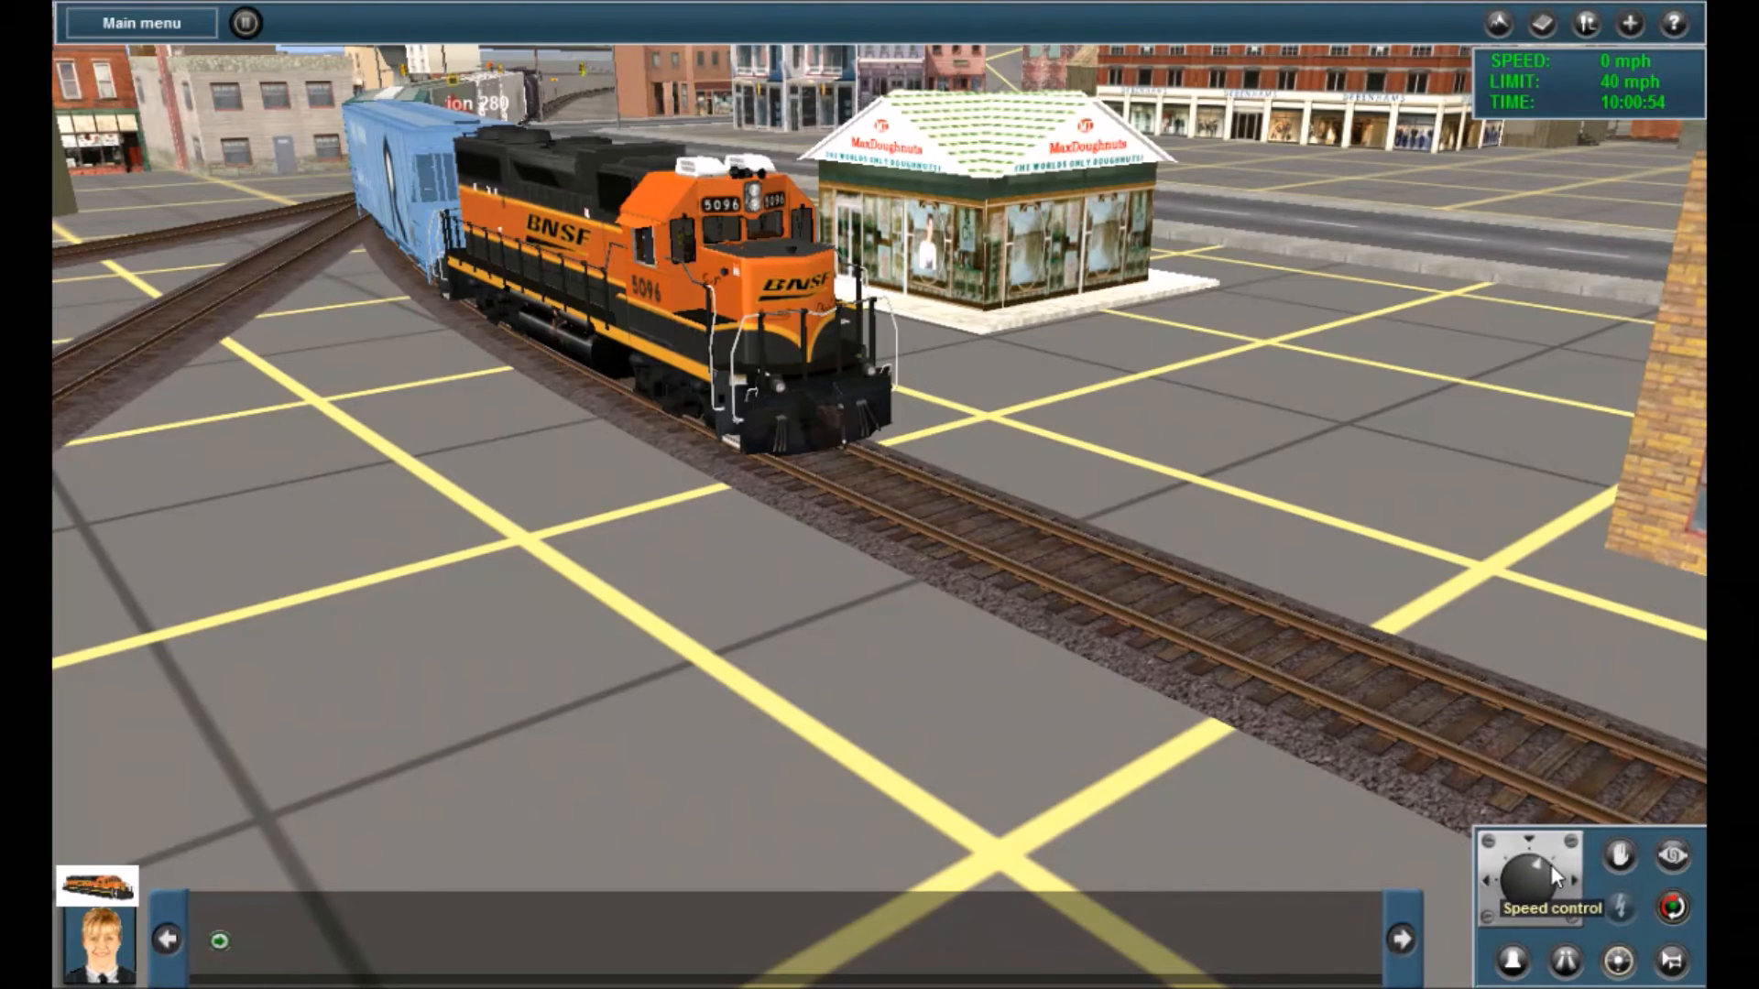
left_click(1570, 960)
left_click(1513, 960)
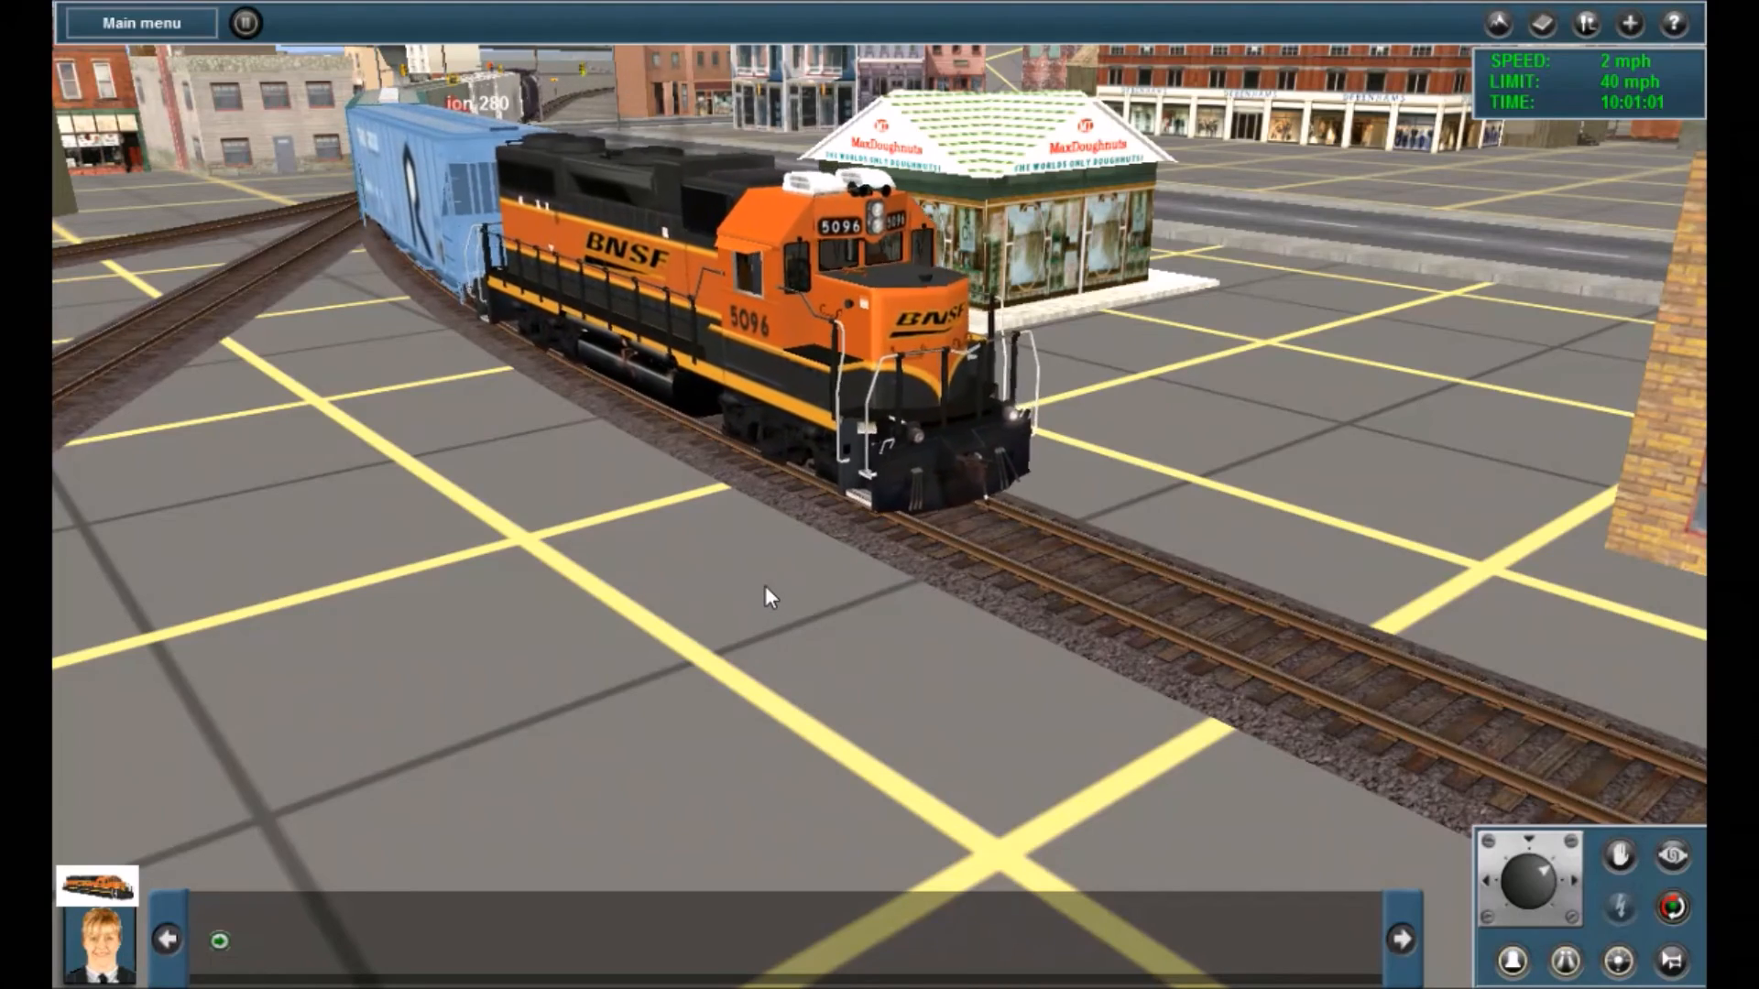
Examine the crossing's gates, lights and road traffic from several sides as the train approaches and passes, and stop the train after it clears
right_click_drag(778, 578, 1091, 403)
right_click_drag(1236, 449, 916, 500)
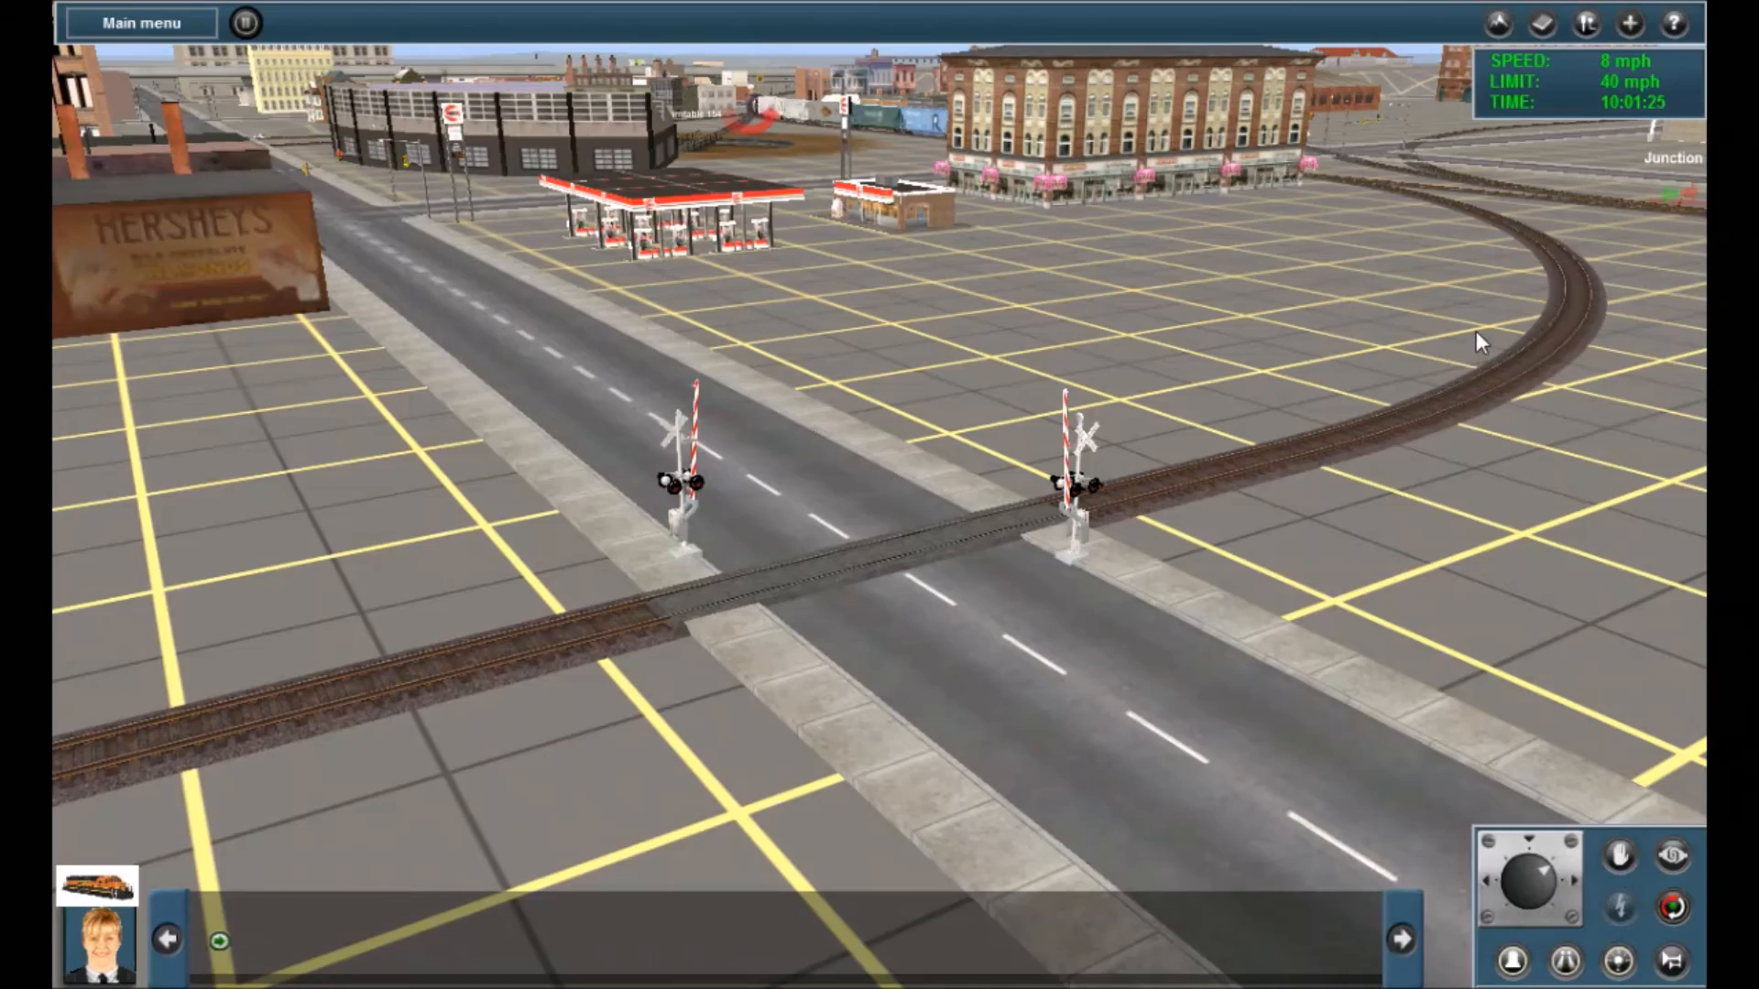
left_click(1568, 307)
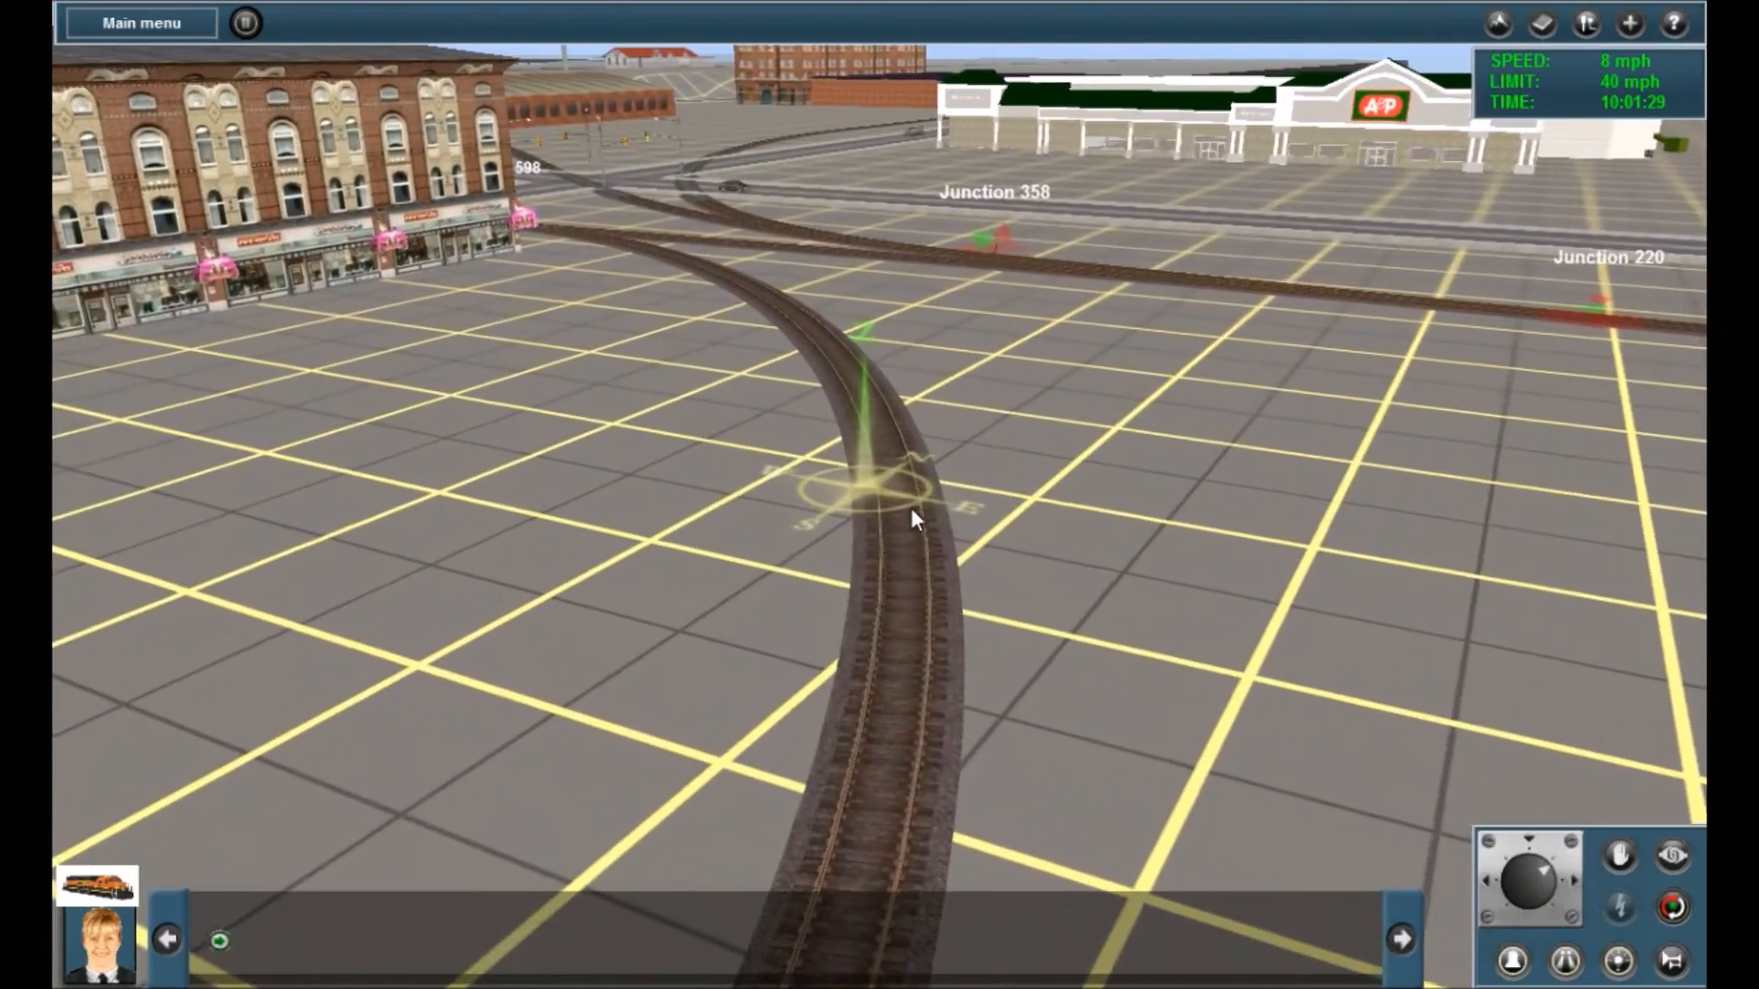
right_click_drag(861, 641, 751, 558)
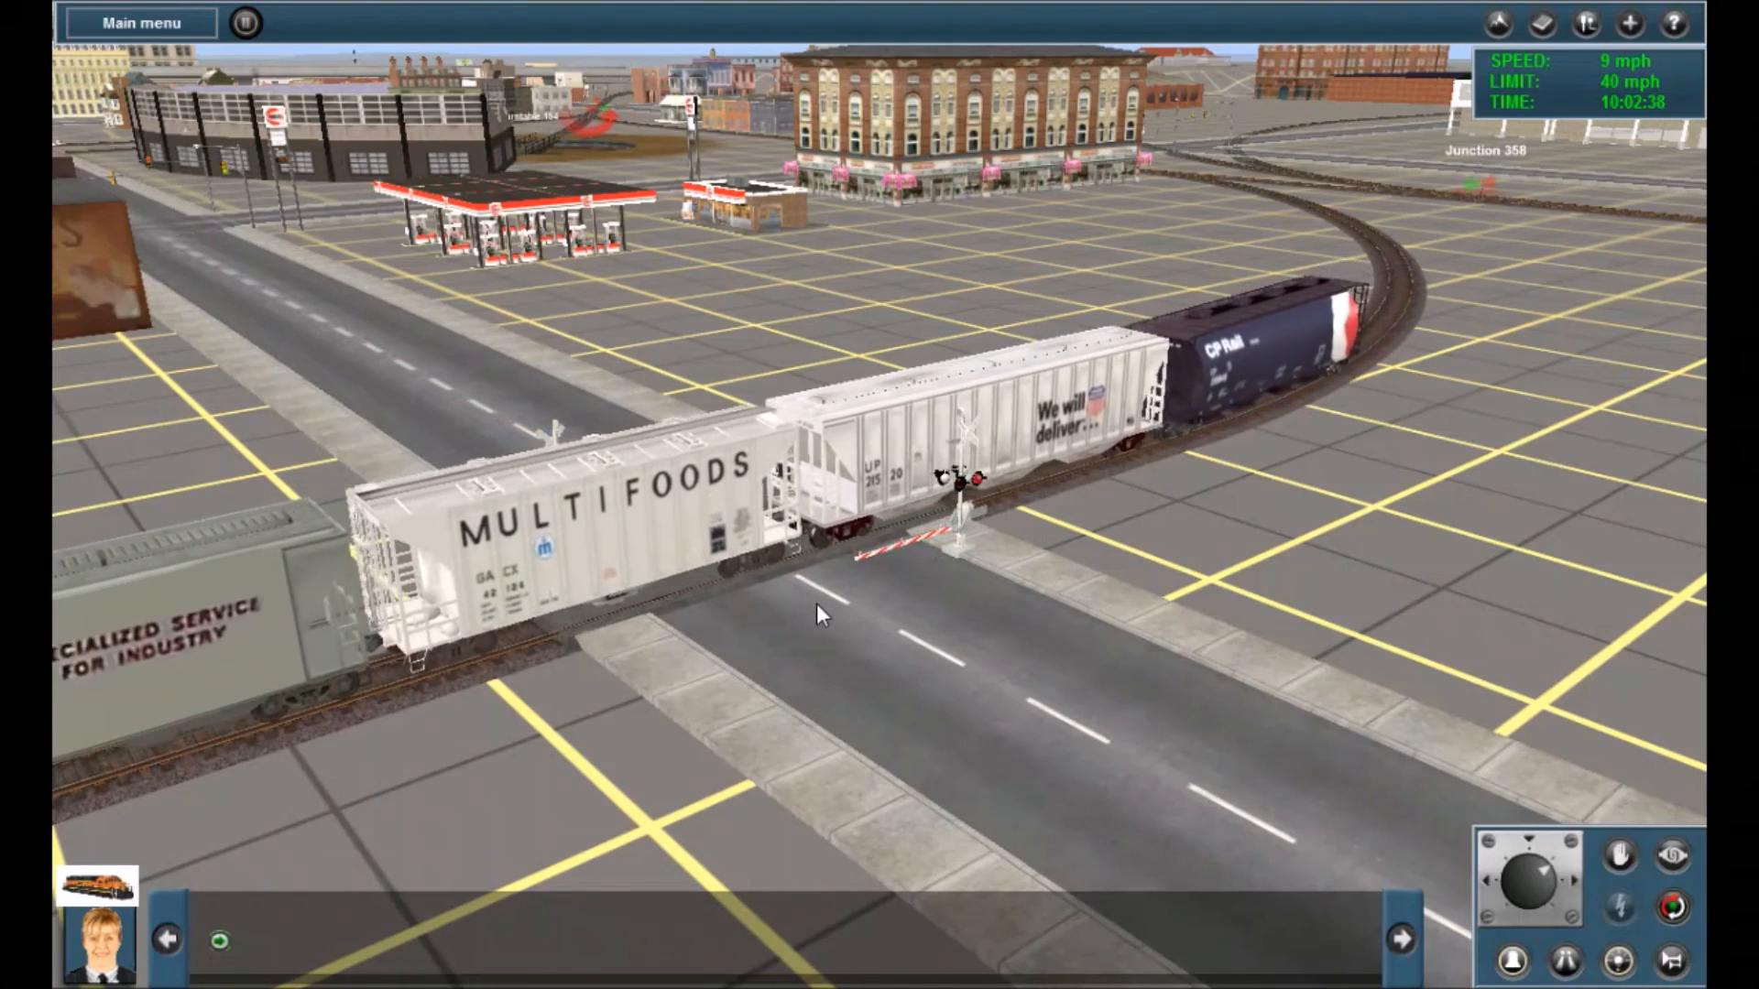
key("Left")
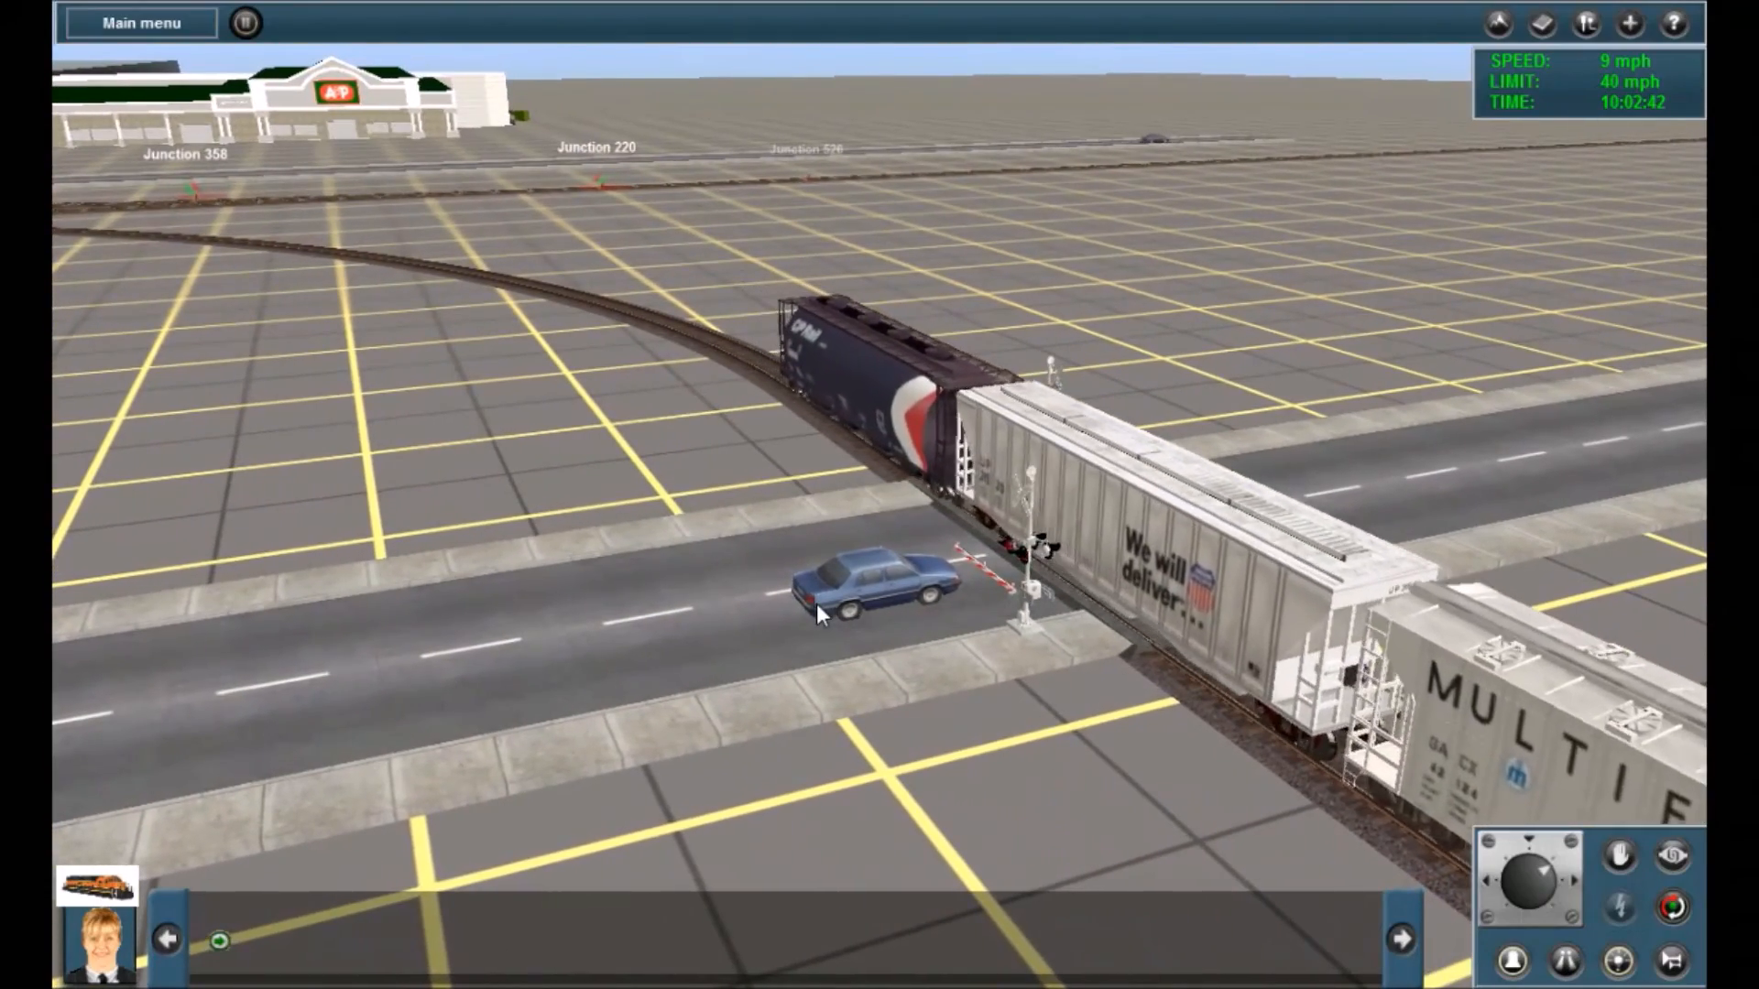
key("Left")
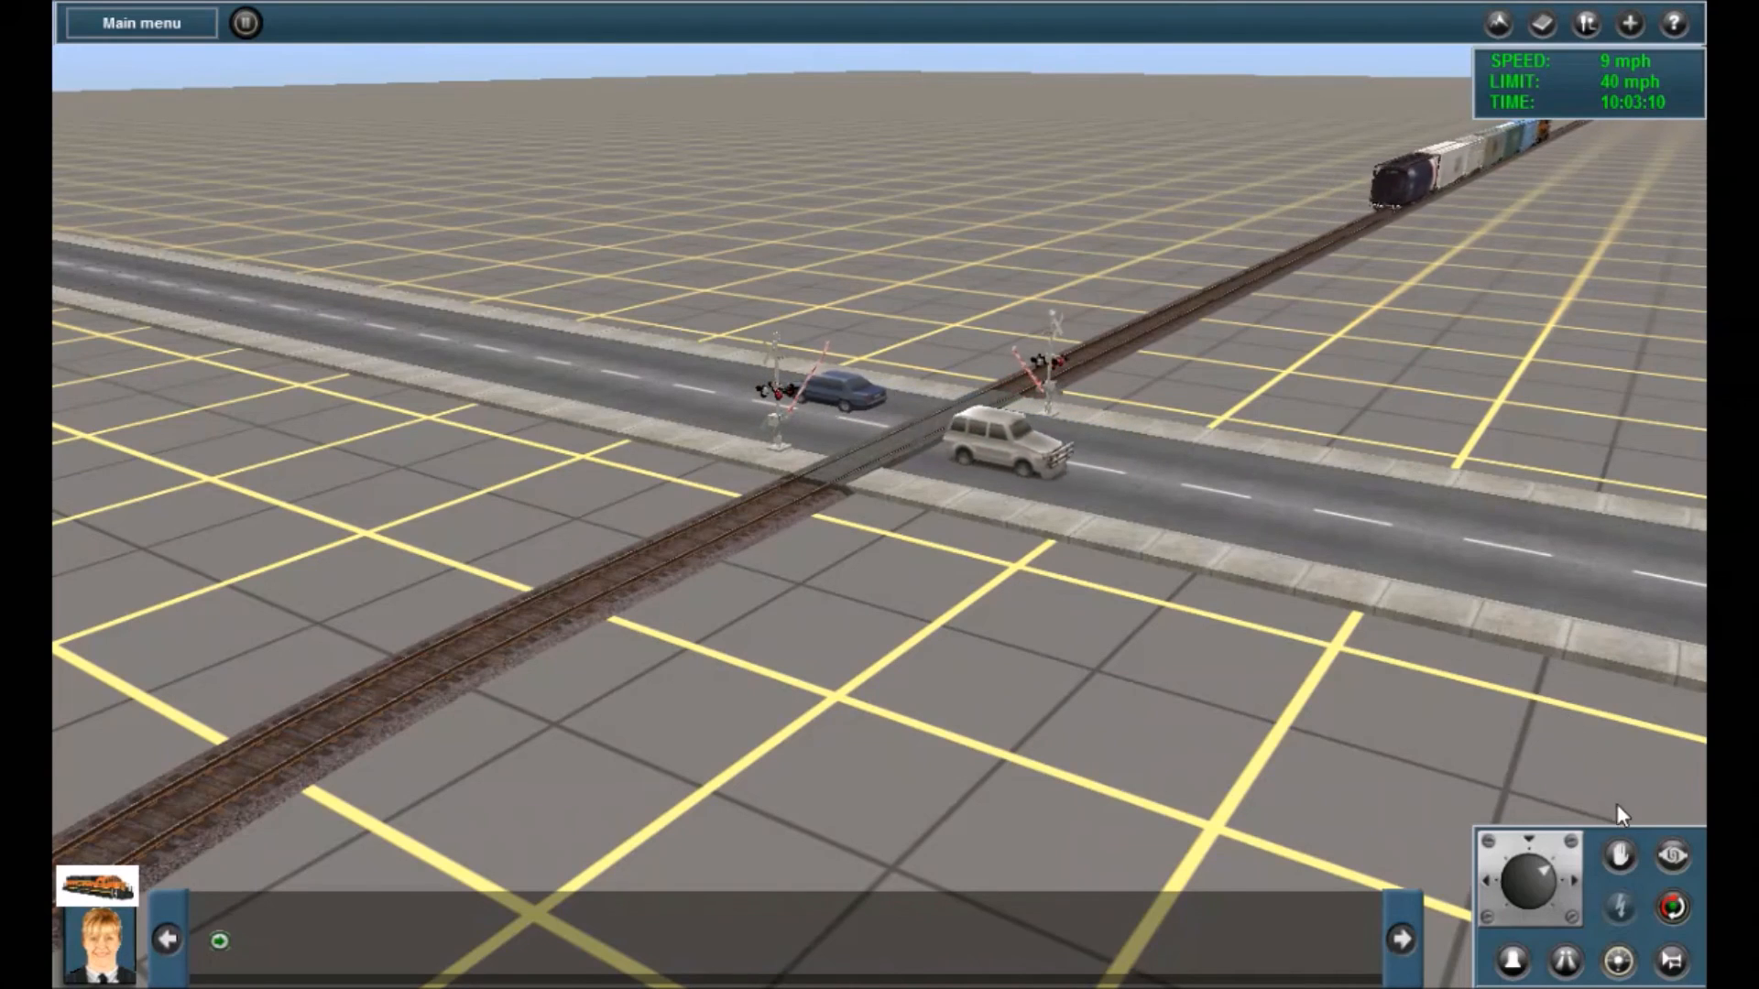
left_click(1619, 857)
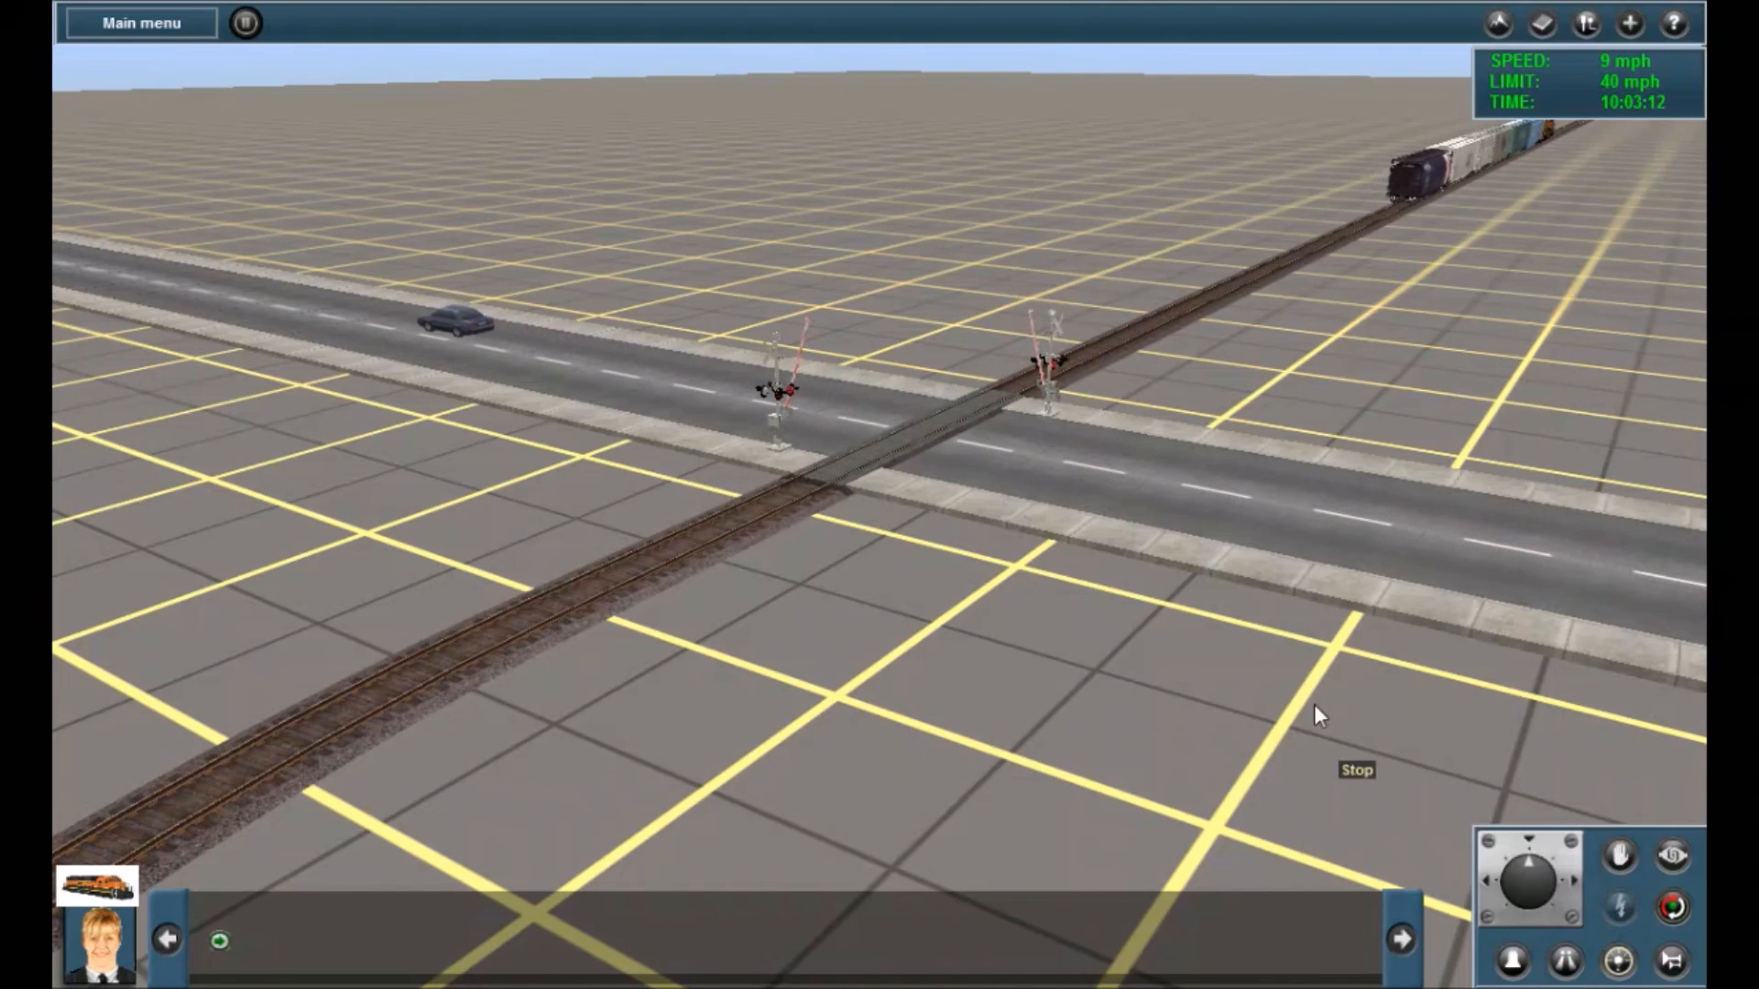